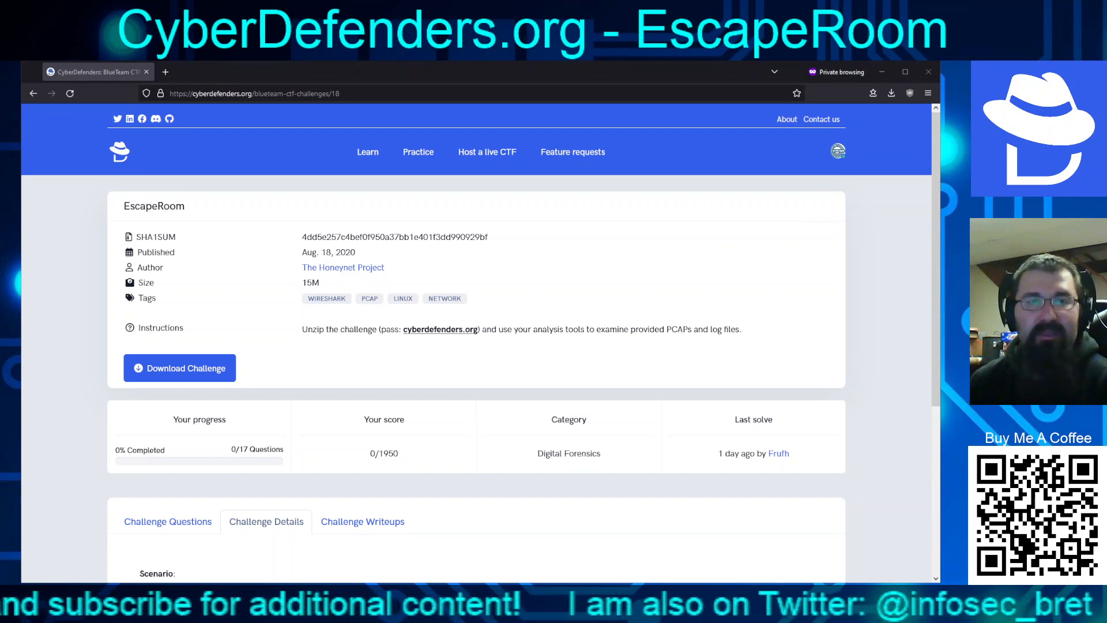
Scroll through the EscapeRoom Scenario and Helpful Tools sections on the Challenge Details tab
scroll(476, 343, down, 3)
scroll(476, 344, up, 2)
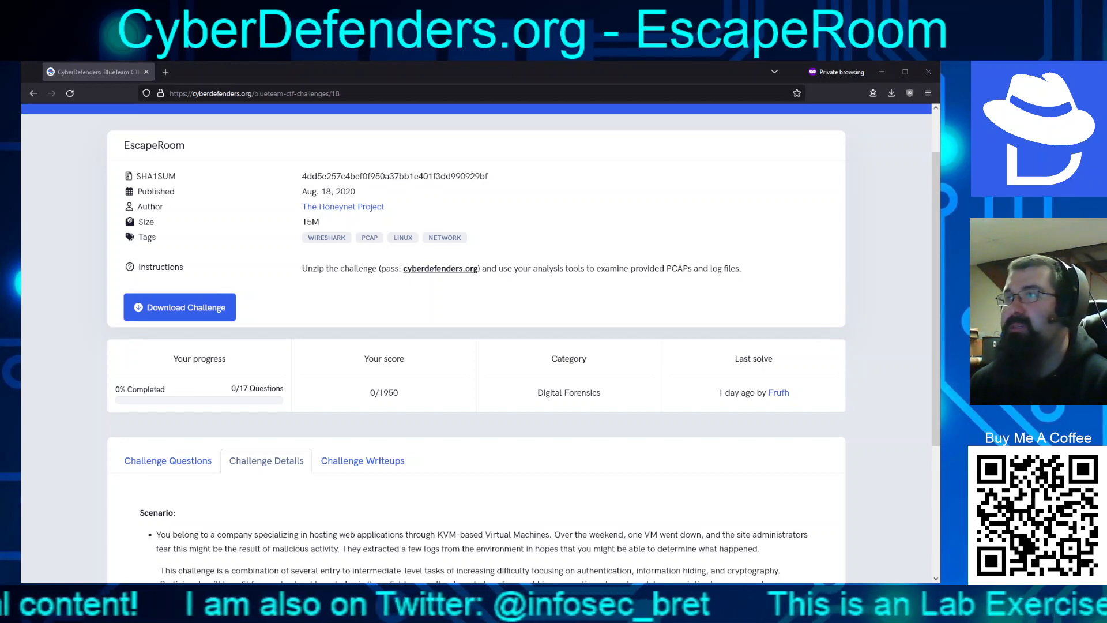
scroll(476, 343, down, 3)
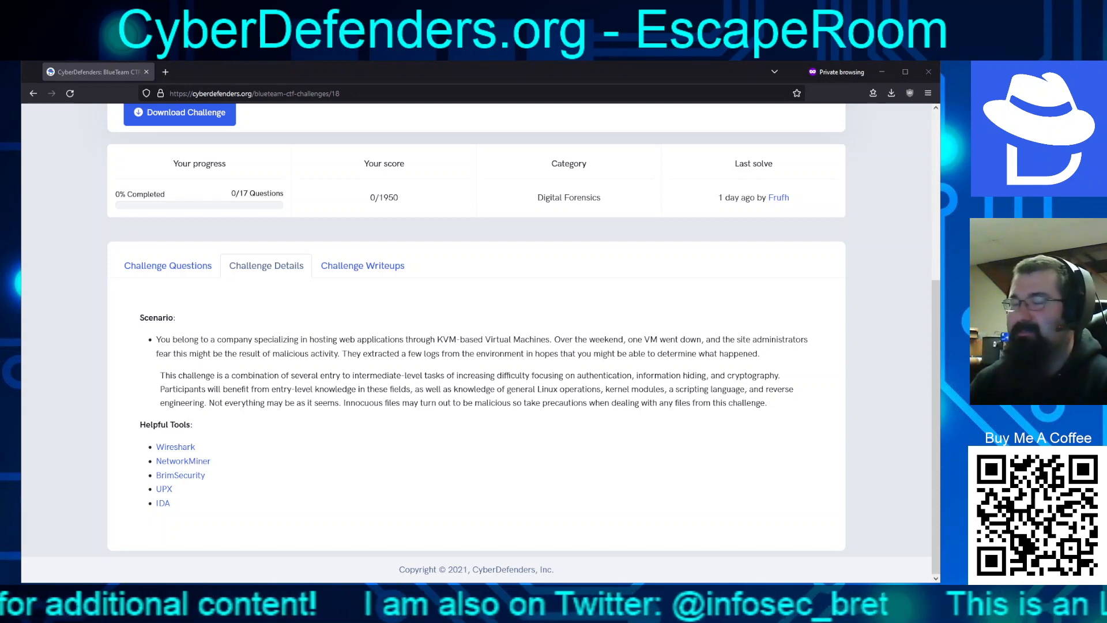
Open the Challenge Questions tab and scroll through the EscapeRoom question list
scroll(476, 346, up, 3)
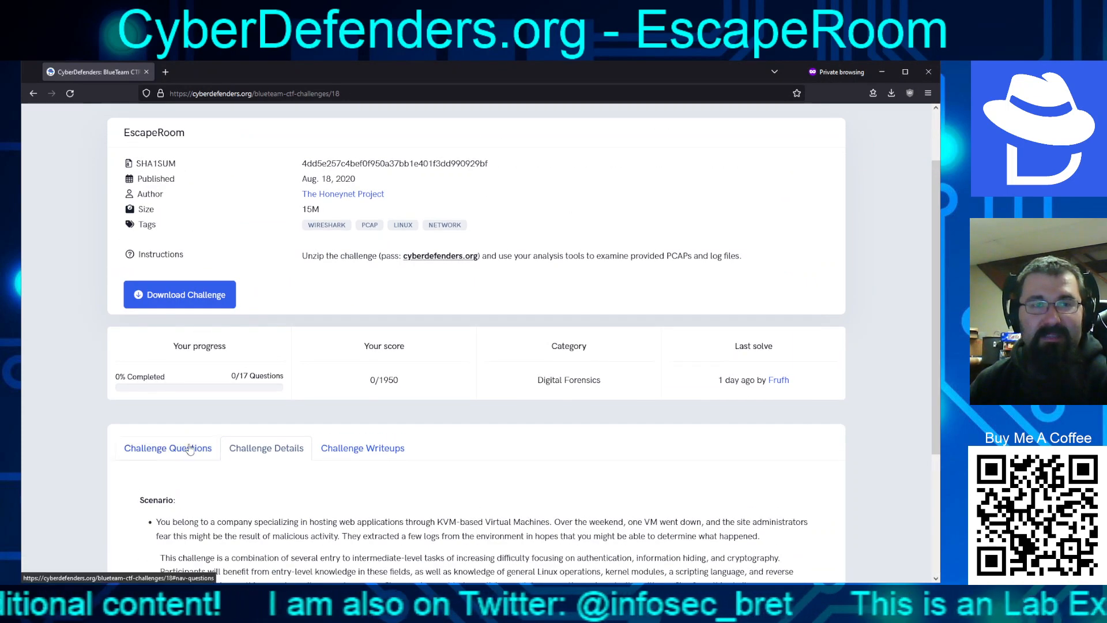
click(192, 448)
scroll(455, 426, down, 5)
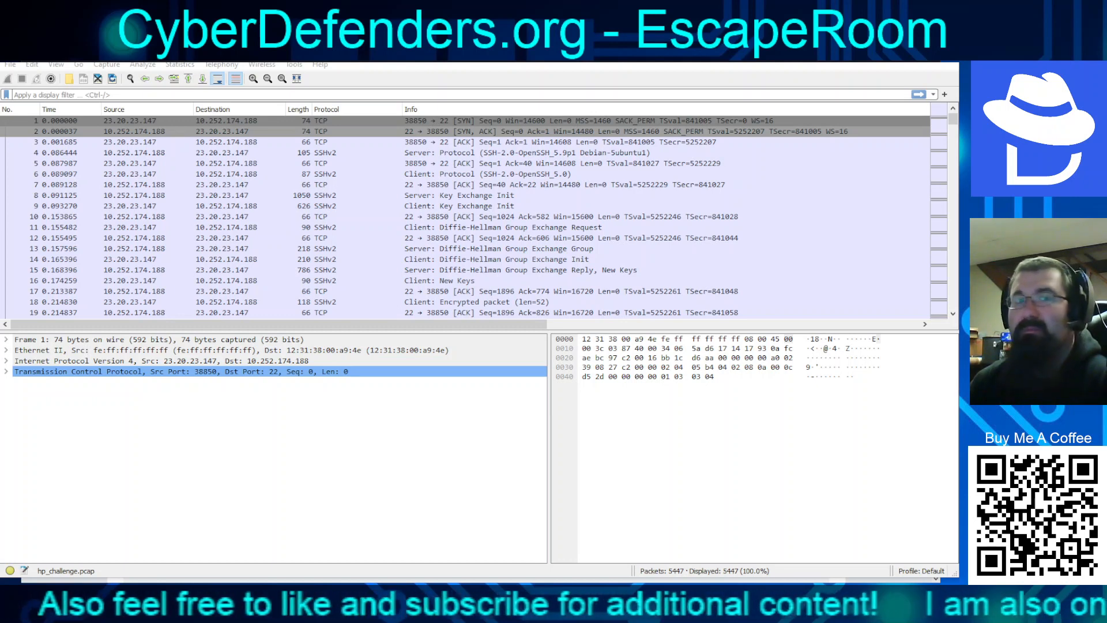
Inspect the first handshake packets 4–11: server banner, both Key Exchange Inits, Diffie-Hellman request
click(358, 153)
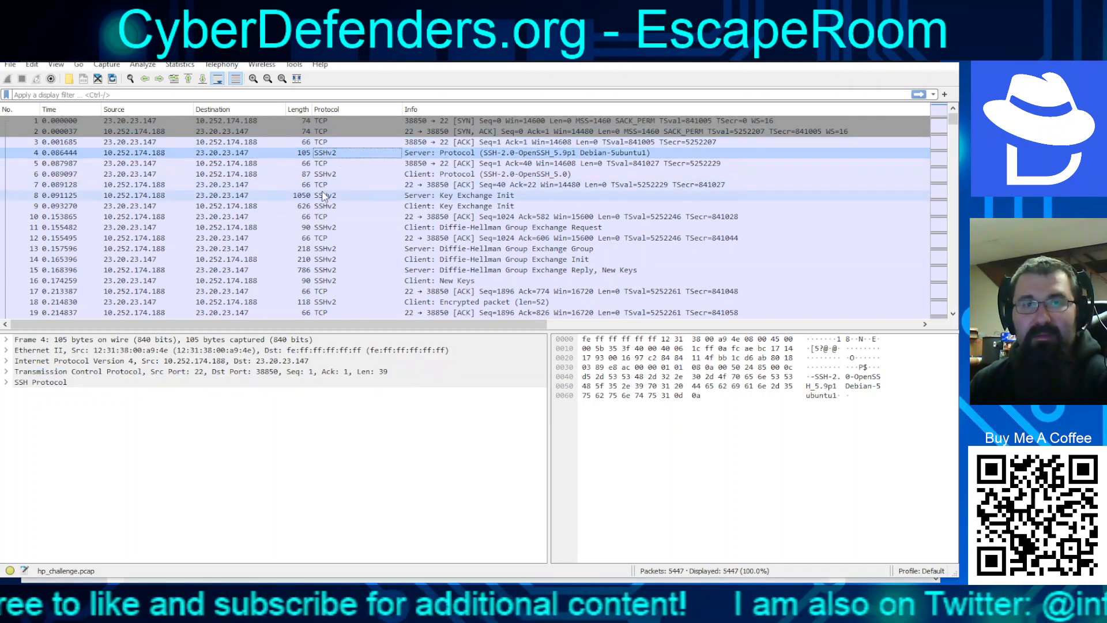
click(328, 174)
click(333, 154)
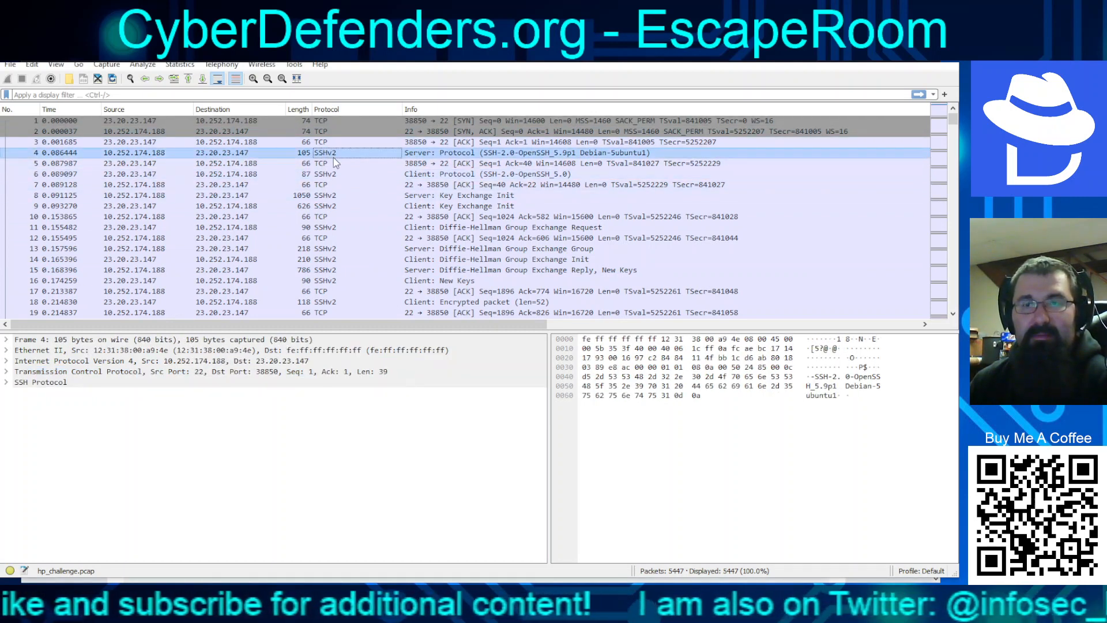
click(334, 163)
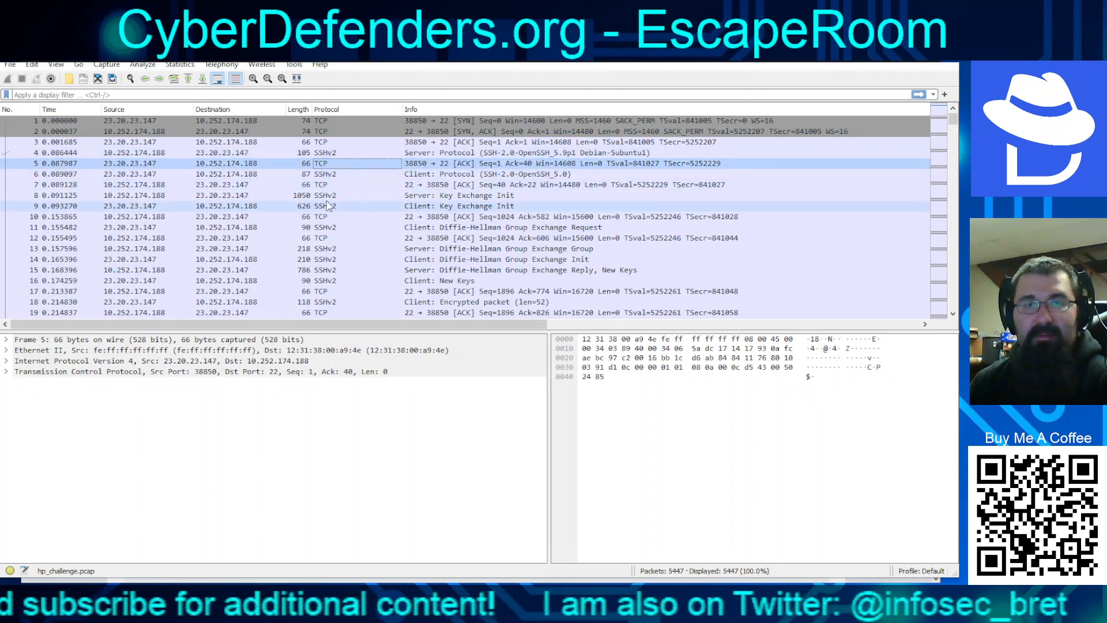
click(331, 196)
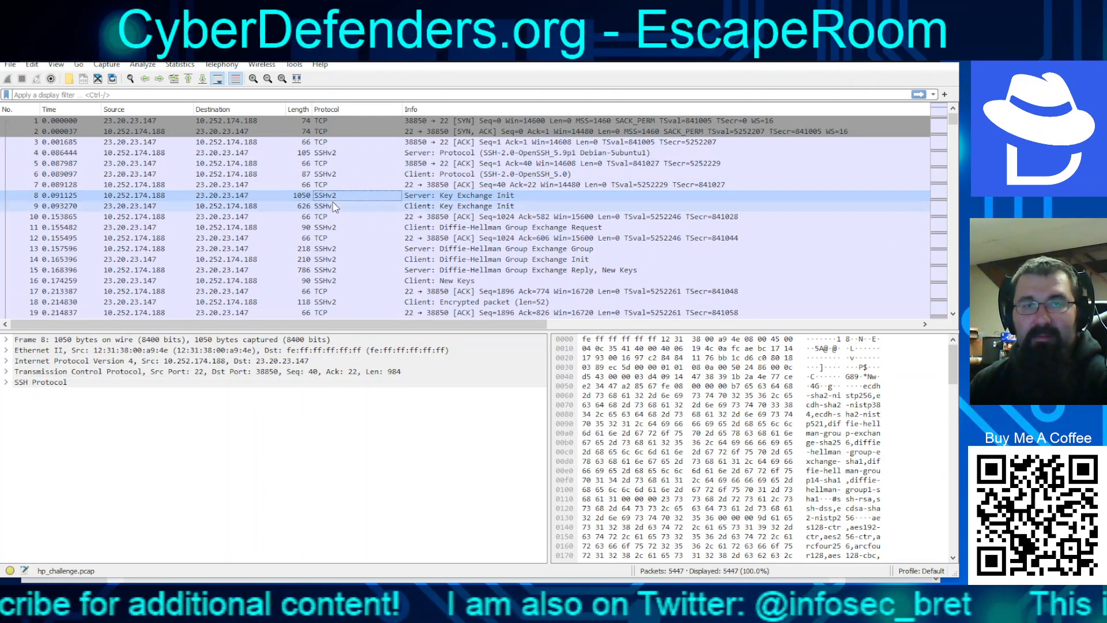
click(332, 206)
click(331, 227)
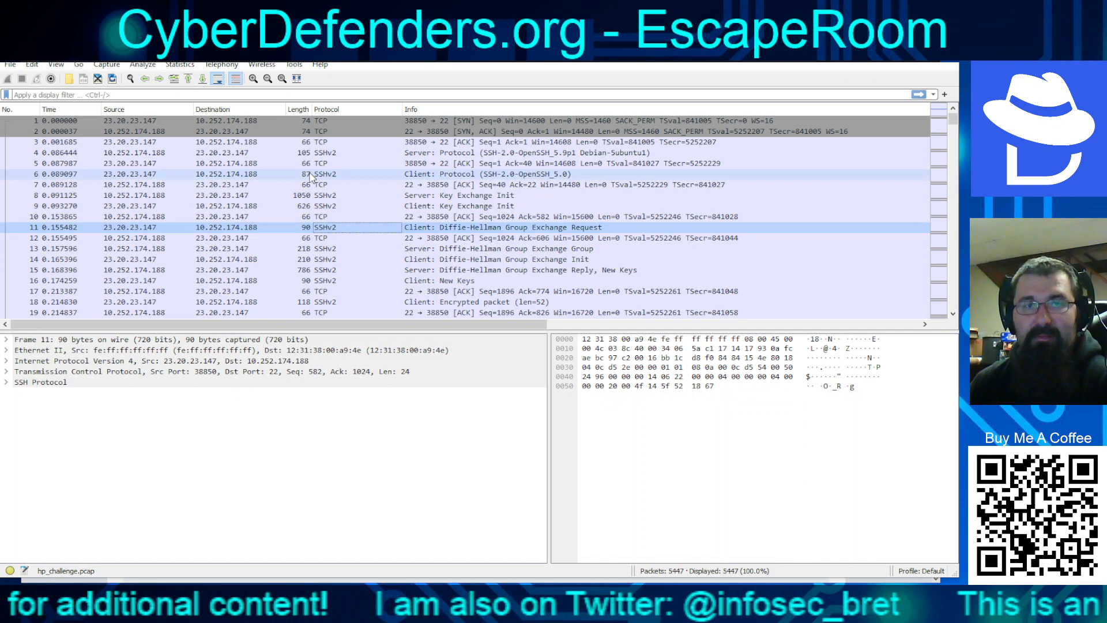
Apply an ssh display filter and step from banner packet 4 to client New Keys packet 16
click(297, 95)
text(ssh)
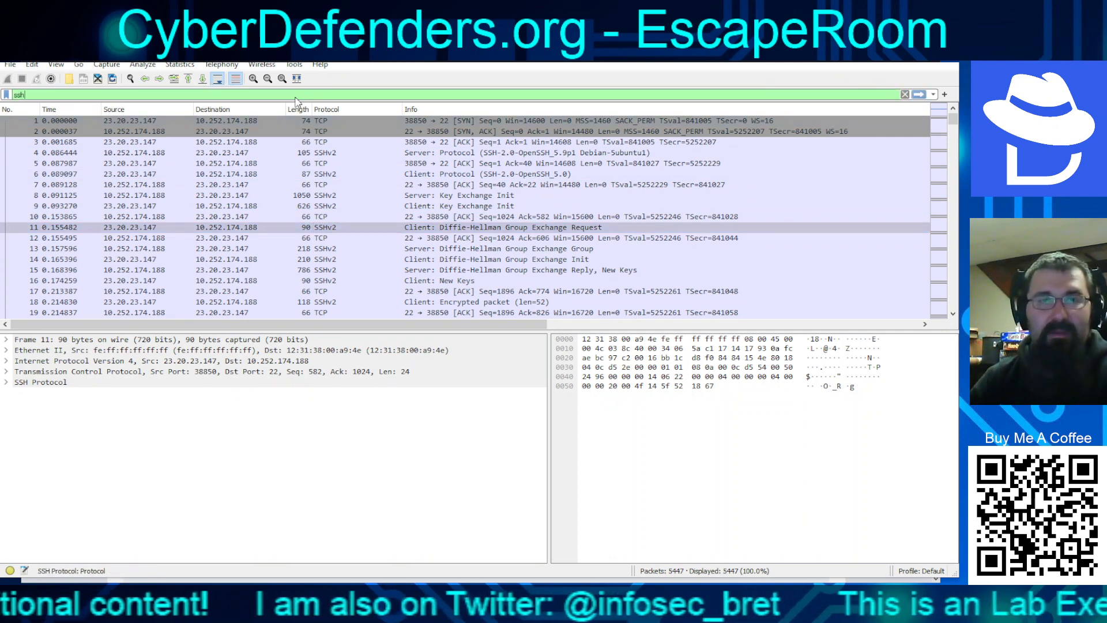
key(Return)
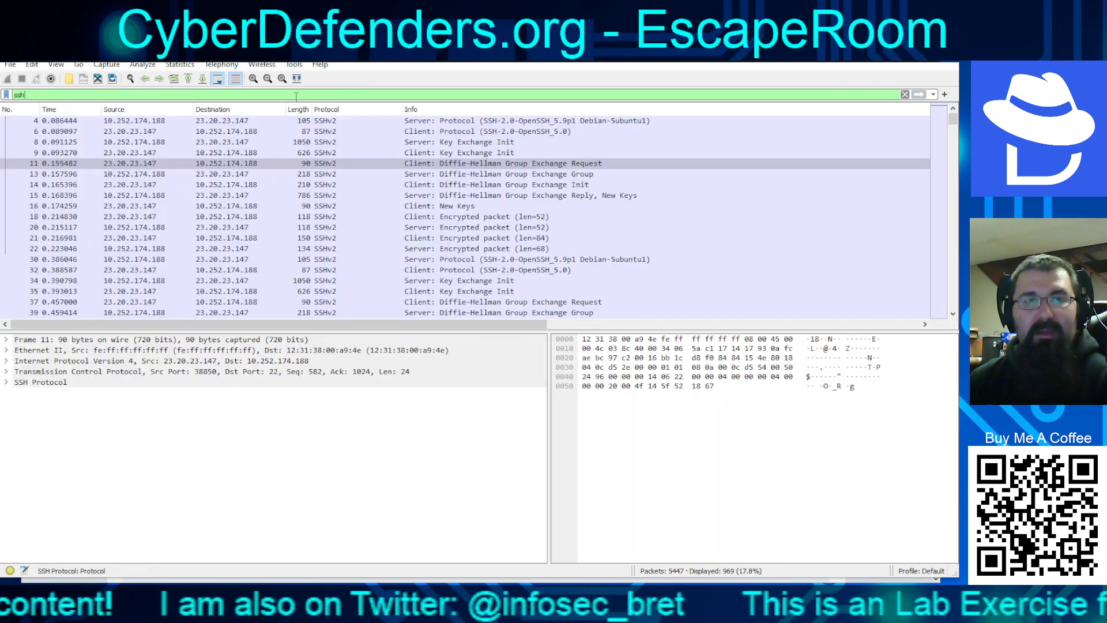
click(353, 122)
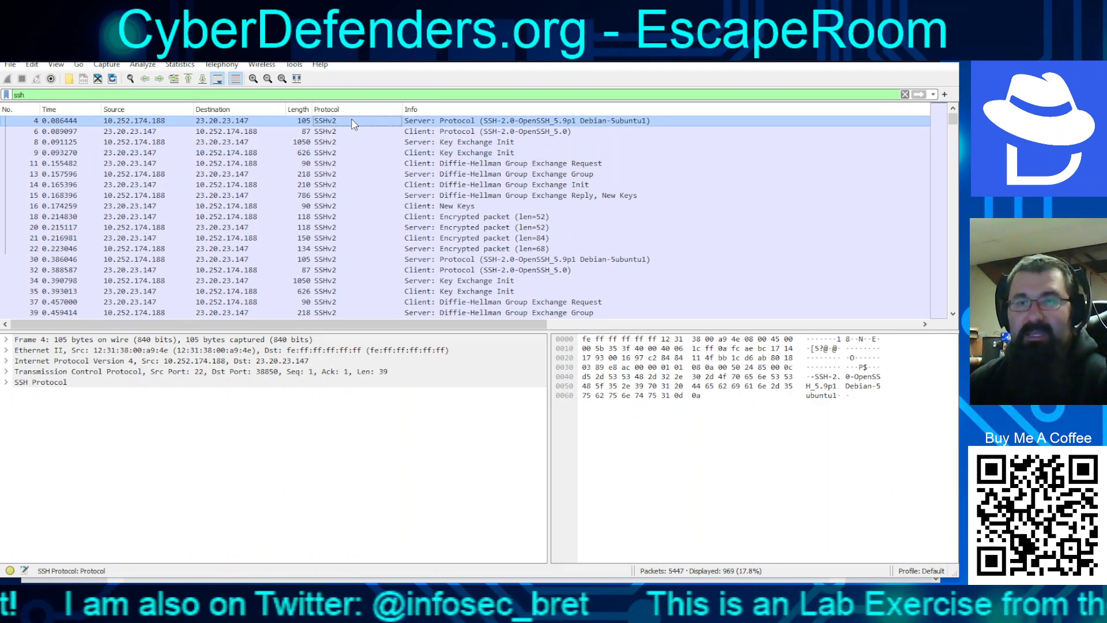
key(Down)
key(Down)
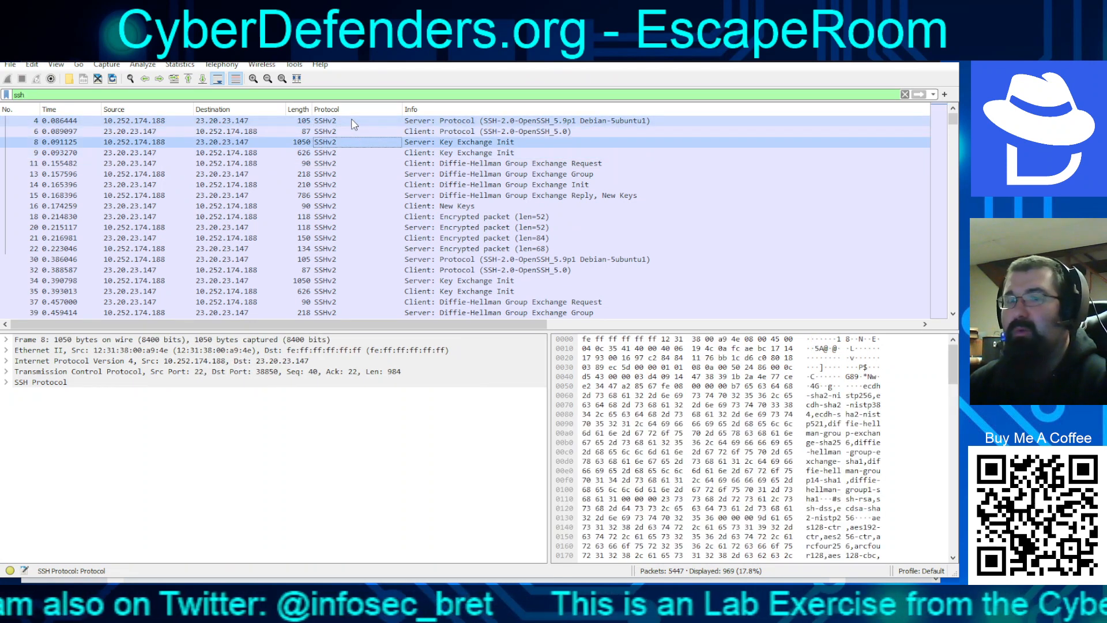
key(Down)
key(Down)
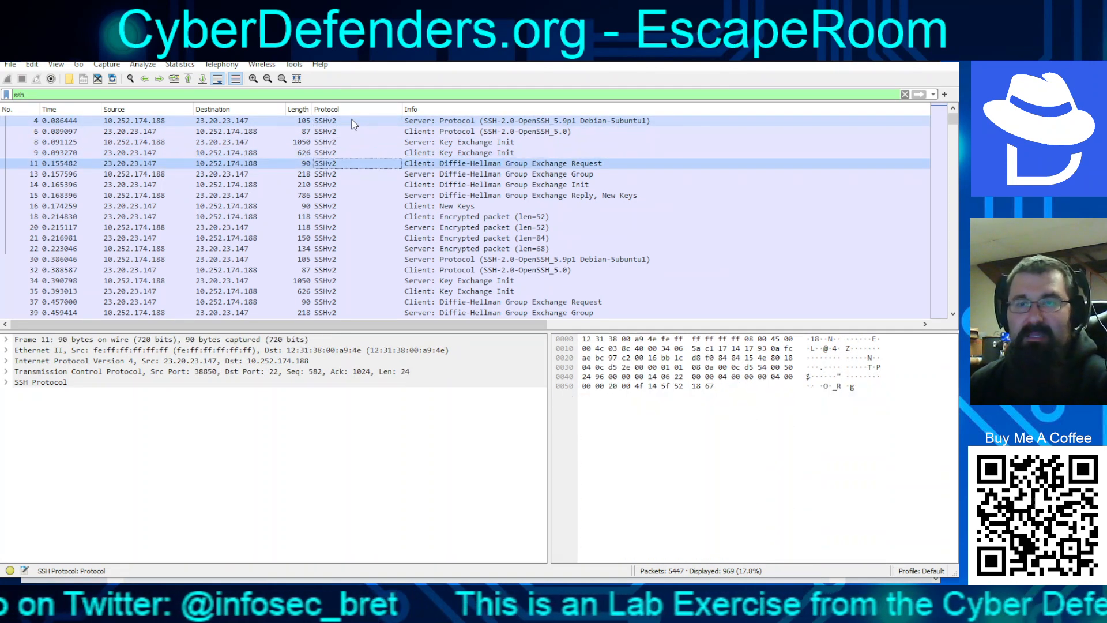
key(Down)
key(Down)
key(Down)
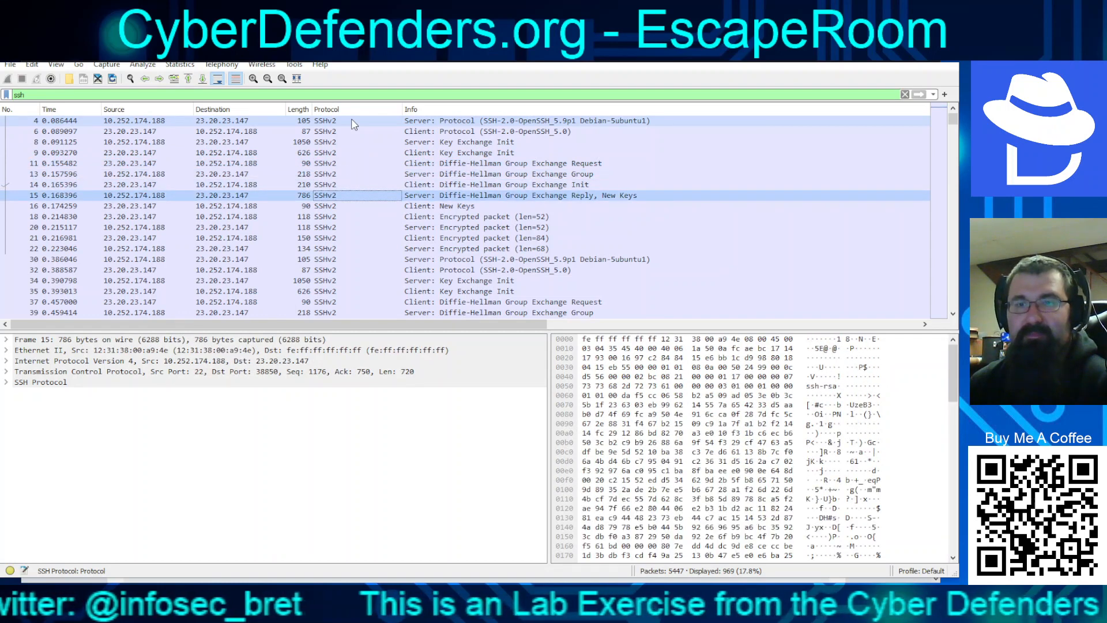
key(Down)
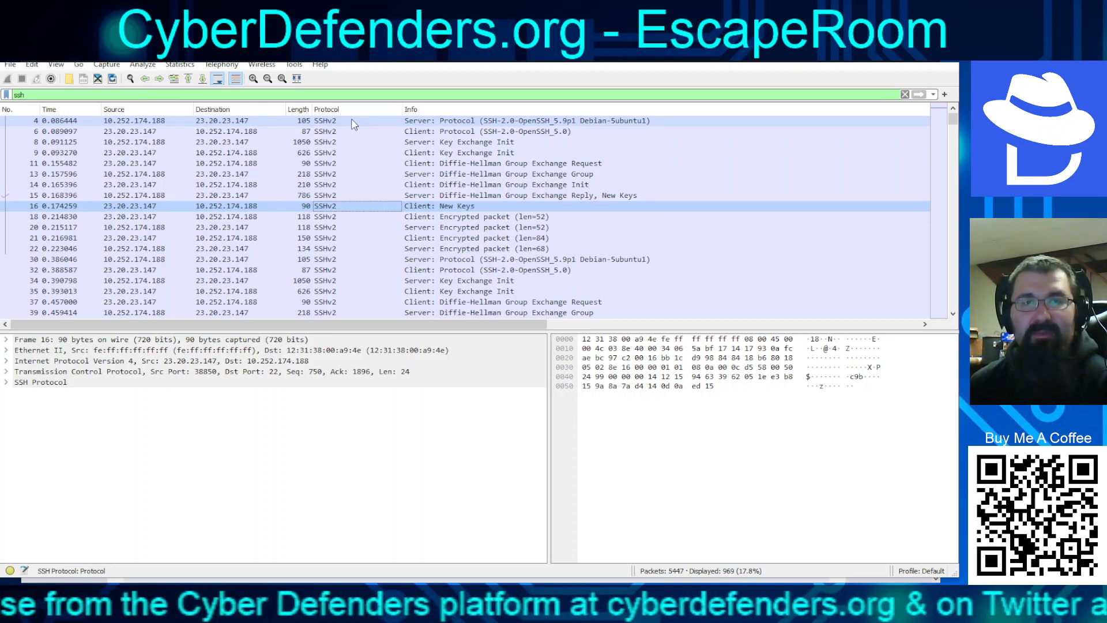
Step down through the filtered SSH packets from frame 37 to frame 1644
key(Down)
key(Down)
key(Down)
key(Down)
key(Down)
key(Down)
key(Down)
key(Down)
key(Down)
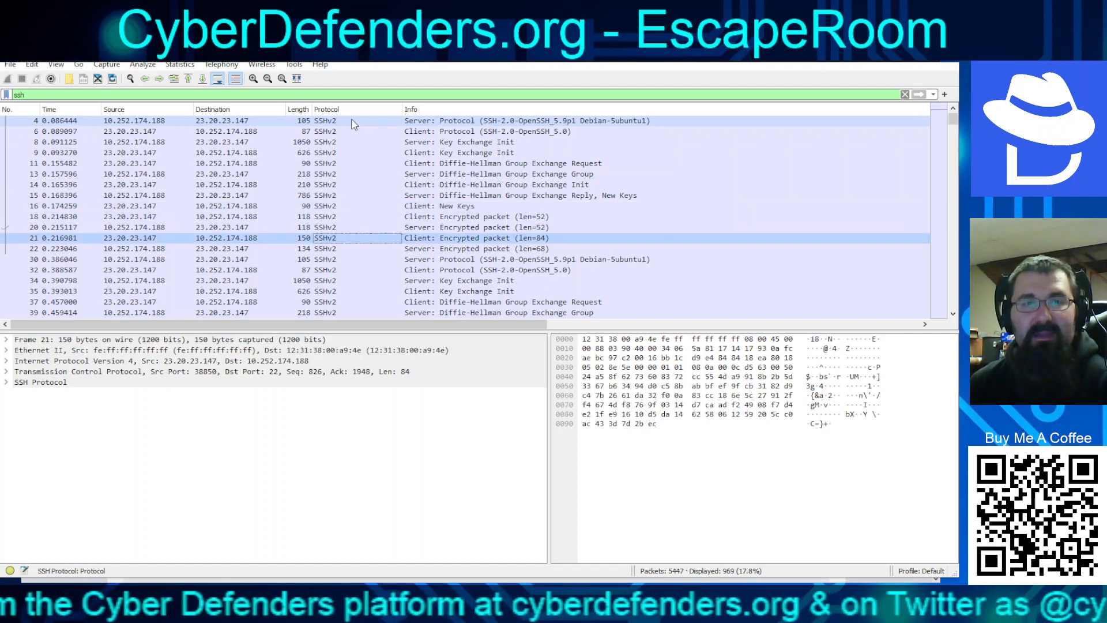
key(Down)
key(Down)
key(Down)
key(Down)
key(Down)
key(Down)
key(Down)
key(Down)
key(Down)
key(Down)
key(Down)
key(Down)
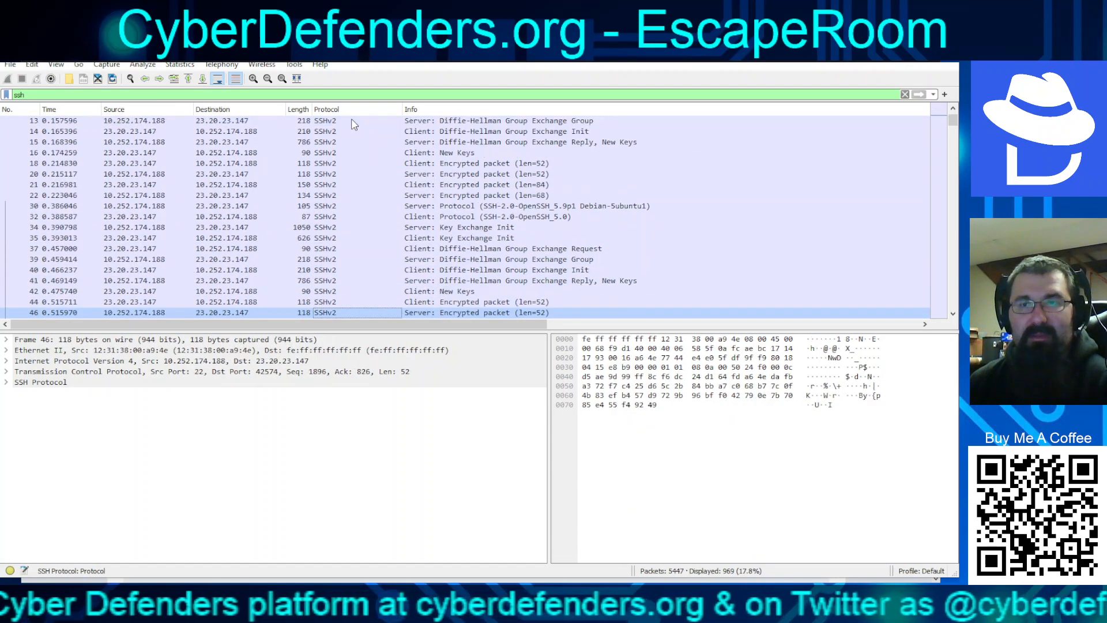
key(Down)
key(Down)
key(Down)
key(Down)
key(Down)
key(Down)
key(Down)
key(Down)
key(Down)
key(Down)
key(Down)
key(Down)
key(Down)
key(Down)
key(Down)
key(Down)
key(Down)
key(Down)
key(Down)
key(Down)
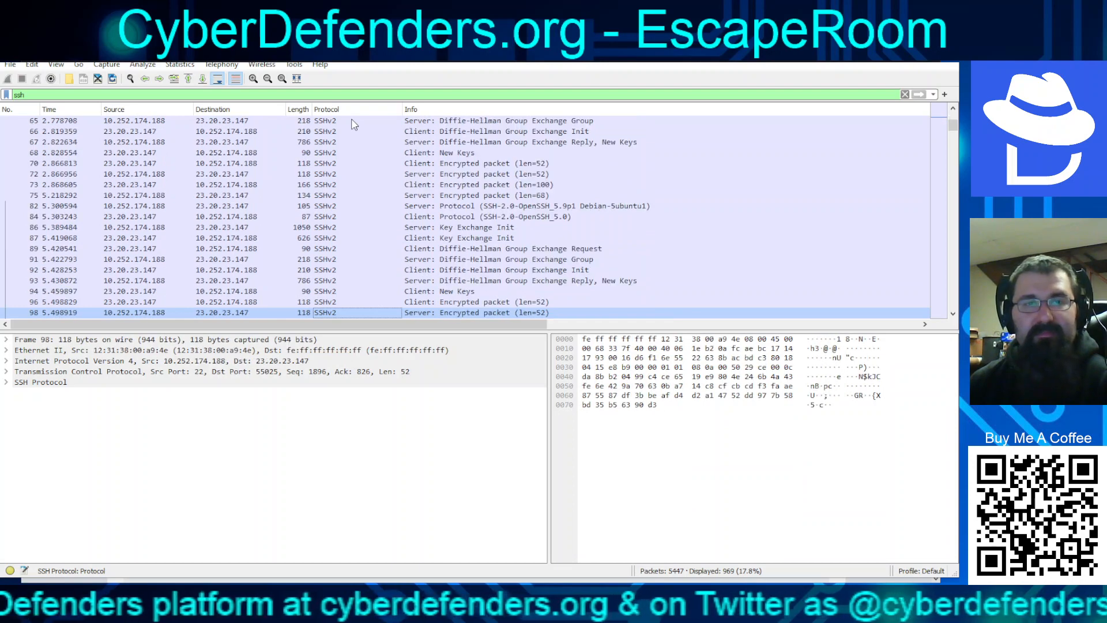
key(Down)
key(Down)
key(Down)
key(Down)
key(Down)
key(Down)
key(Down)
key(Down)
key(Down)
key(Down)
key(Down)
key(Down)
key(Down)
key(Down)
key(Down)
key(Down)
key(Down)
key(Down)
key(Down)
key(Down)
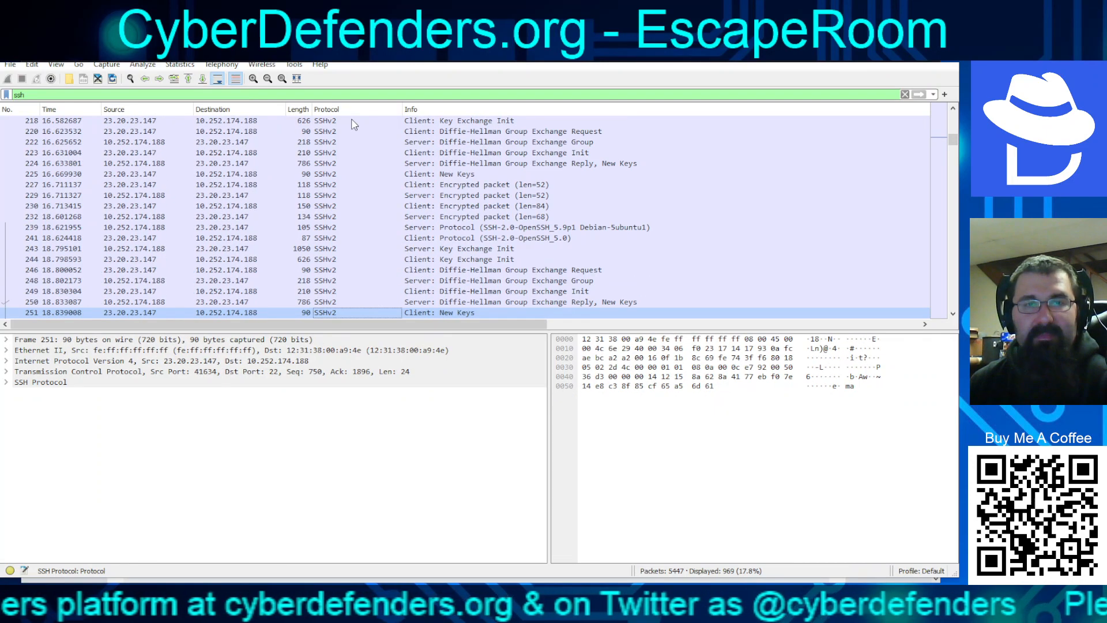
key(Down)
key(Down)
key(Down)
key(Down)
key(Down)
key(Down)
key(Down)
key(Down)
key(Down)
key(Down)
key(Down)
key(Down)
key(Down)
key(Down)
key(Down)
key(Down)
key(Down)
key(Down)
key(Down)
key(Down)
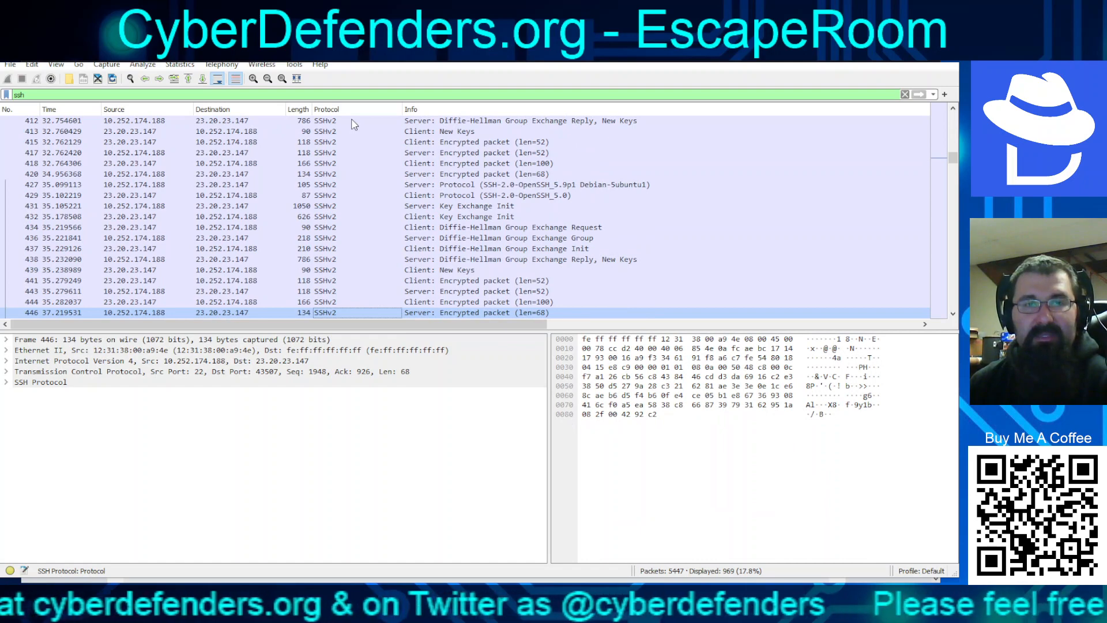
key(Down)
key(Down)
key(Down)
key(Down)
key(Down)
key(Down)
key(Down)
key(Down)
key(Down)
key(Down)
key(Down)
key(Down)
key(Down)
key(Down)
key(Down)
key(Down)
key(Down)
key(Down)
key(Down)
key(Down)
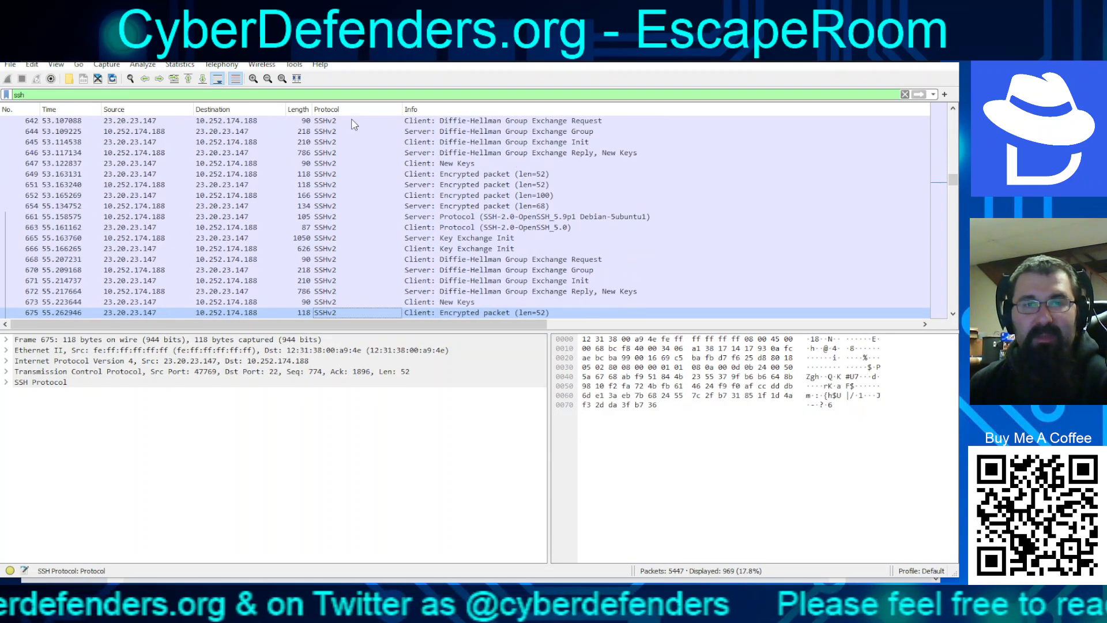
key(Down)
key(Down)
key(Down)
key(Down)
key(Down)
key(Down)
key(Down)
key(Down)
key(Down)
key(Down)
key(Down)
key(Down)
key(Down)
key(Down)
key(Down)
key(Down)
key(Down)
key(Down)
key(Down)
key(Down)
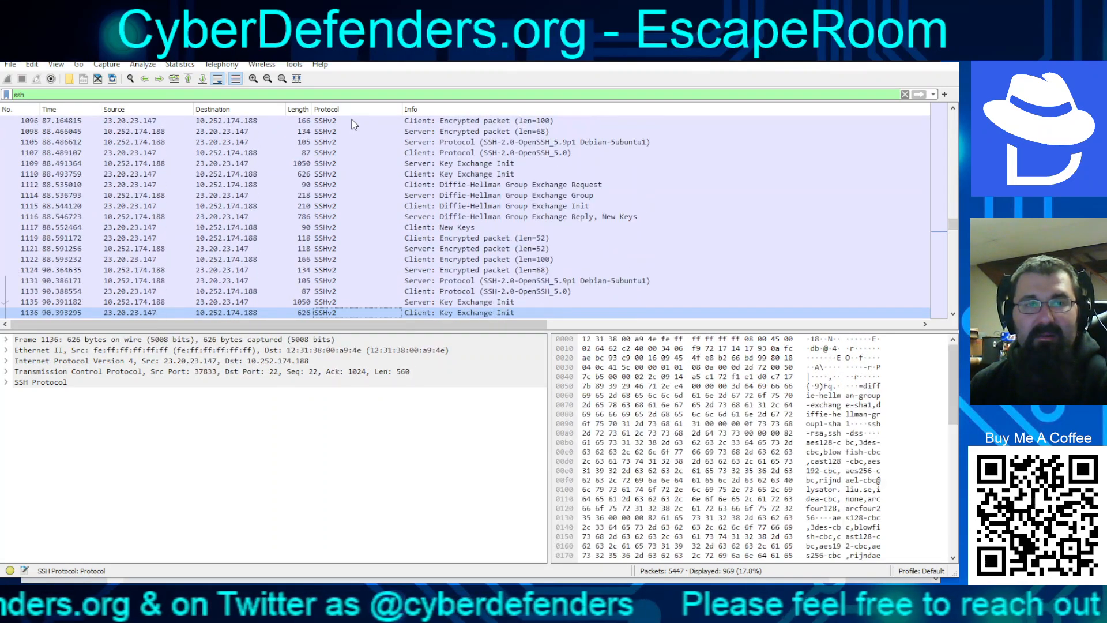
key(Down)
key(Down)
key(Down)
key(Down)
key(Down)
key(Down)
key(Down)
key(Down)
key(Down)
key(Down)
key(Down)
key(Down)
key(Down)
key(Down)
key(Down)
key(Down)
key(Down)
key(Down)
key(Down)
key(Down)
key(Down)
key(Down)
key(Down)
key(Down)
key(Down)
key(Down)
key(Down)
key(Down)
key(Down)
key(Down)
key(Down)
key(Down)
key(Down)
key(Down)
key(Down)
key(Down)
key(Down)
key(Down)
key(Down)
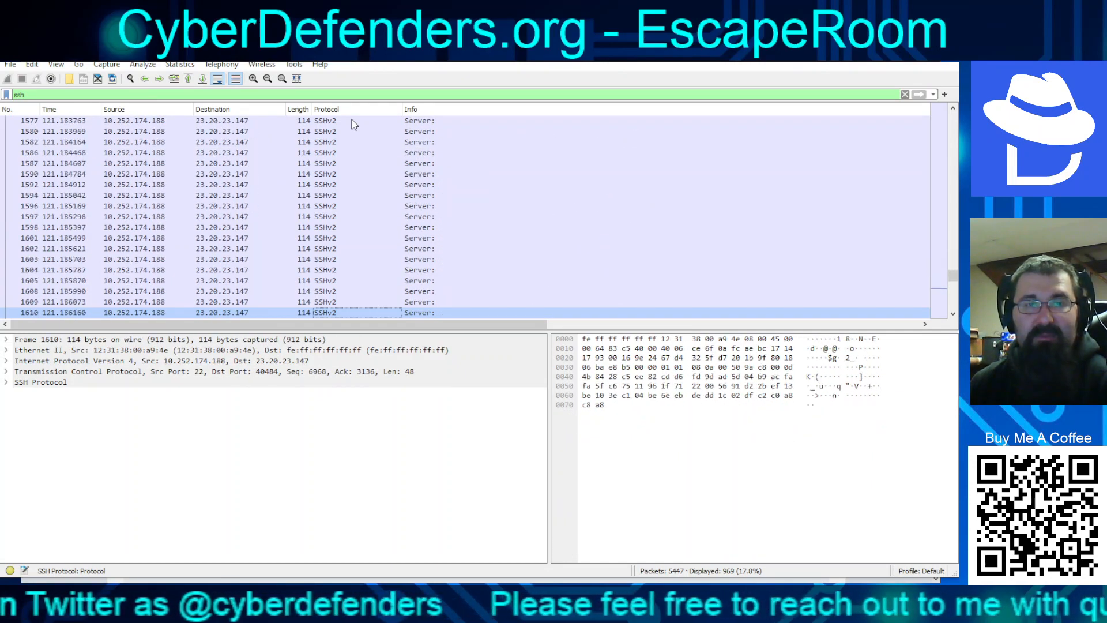
key(Down)
key(Down)
key(Down)
key(Down)
key(Down)
key(Down)
key(Down)
key(Down)
key(Down)
key(Down)
key(Down)
key(Down)
key(Down)
key(Down)
key(Down)
key(Down)
key(Down)
key(Down)
key(Down)
Review the SSH packets around frames 1592–2098, ending on server packet 2076
key(Up)
key(Up)
key(Up)
key(Up)
key(Up)
key(Up)
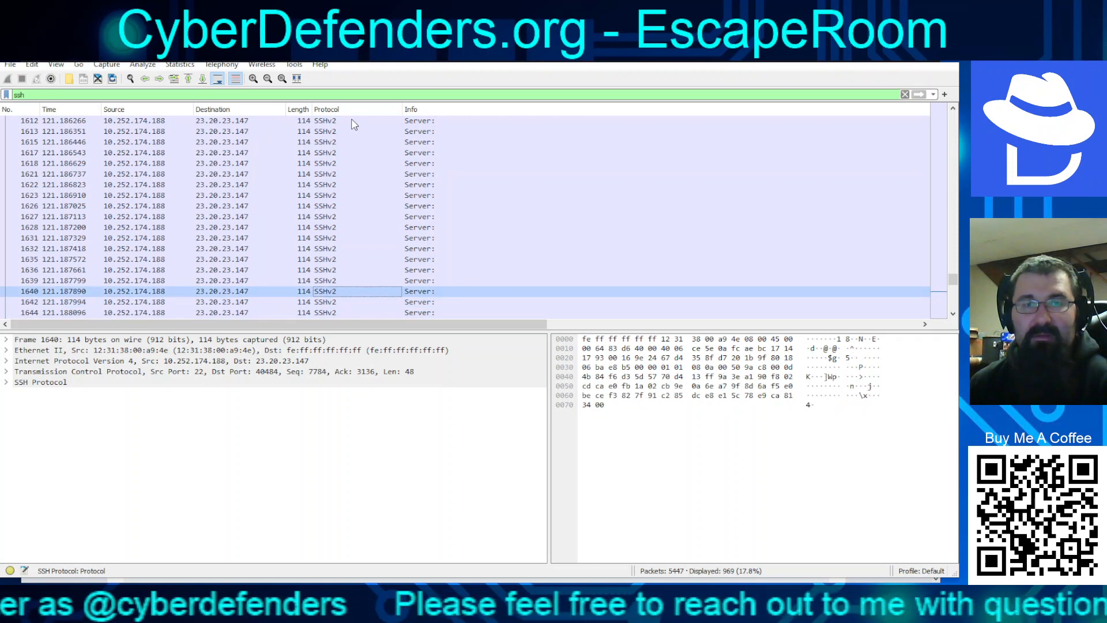
key(Up)
key(Up)
key(Up)
key(Up)
key(Up)
key(Up)
key(Up)
key(Up)
key(Up)
key(Up)
key(Up)
key(Up)
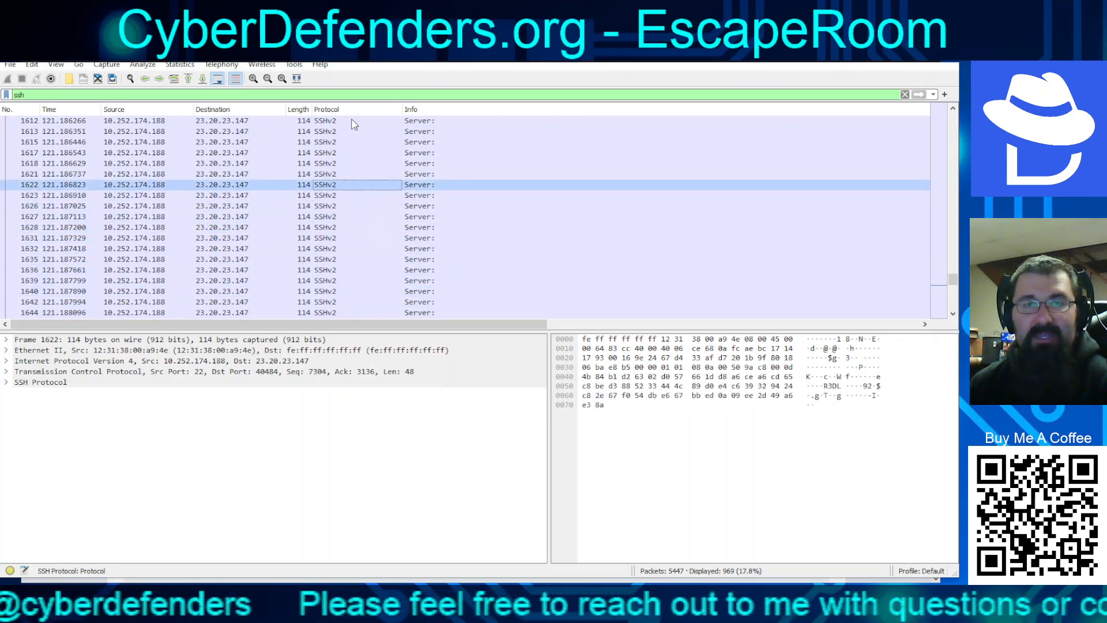
key(Up)
key(Up)
key(Up)
key(Up)
key(Up)
key(Up)
key(Up)
key(Up)
key(Up)
key(Up)
key(Up)
key(Up)
key(Up)
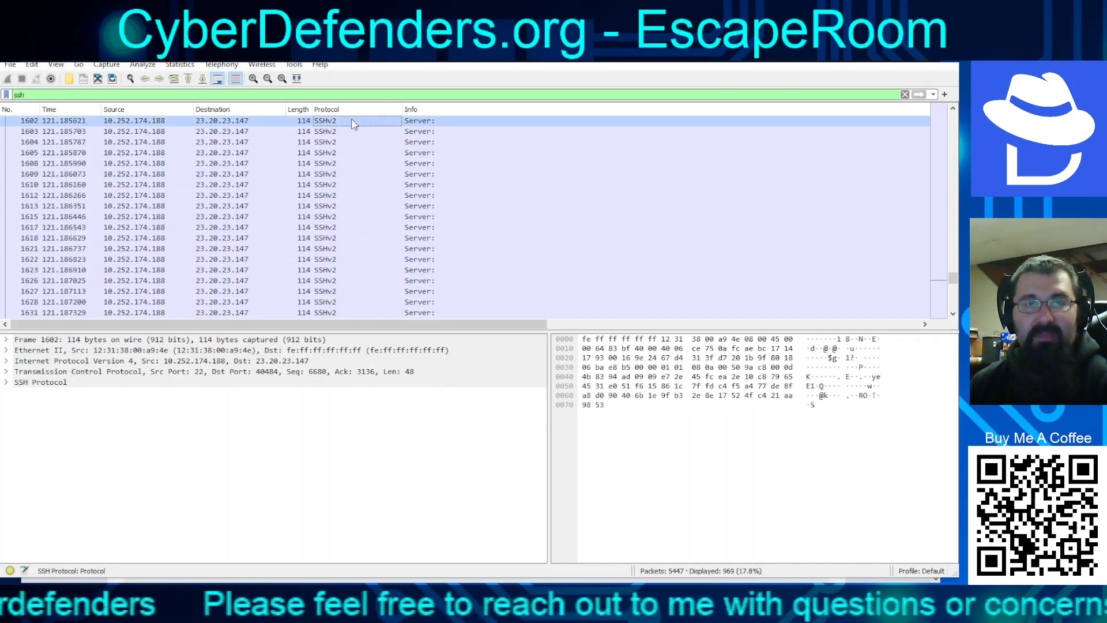
key(Up)
key(Up)
key(Up)
key(Up)
key(Up)
key(Up)
key(Up)
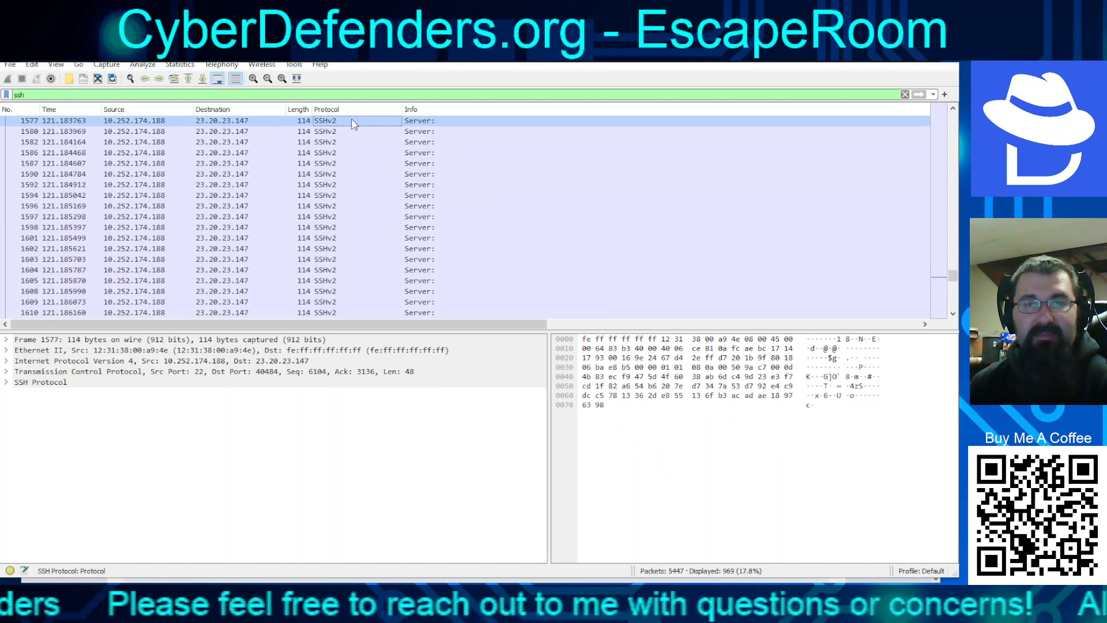
key(Down)
key(Page_Down)
key(Page_Down)
key(Page_Down)
key(Page_Down)
key(Page_Down)
key(Page_Down)
key(Page_Down)
key(Page_Down)
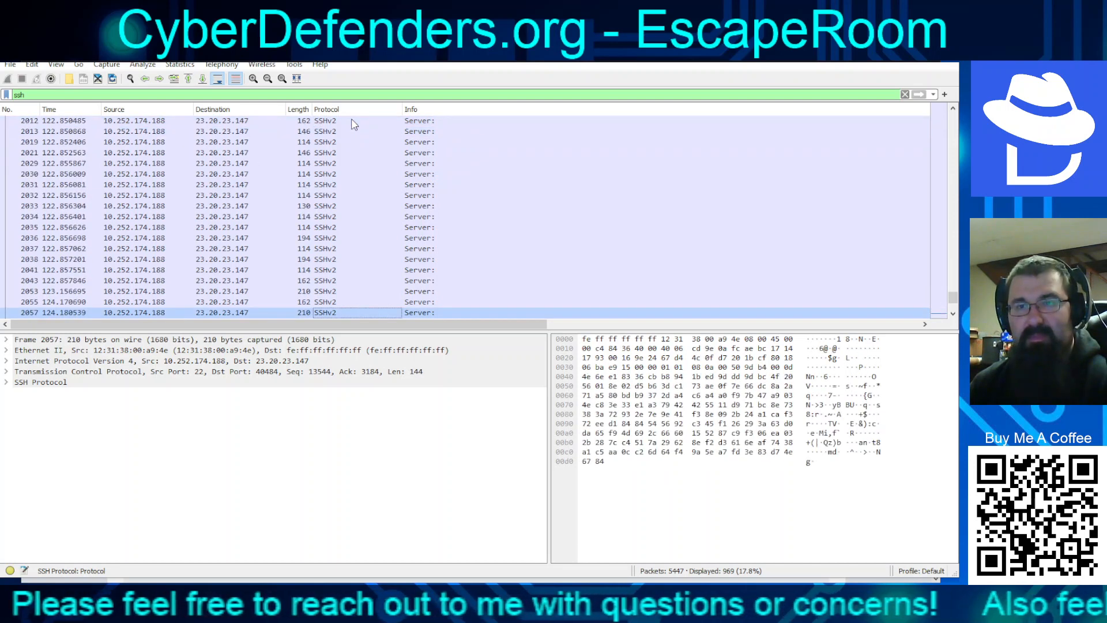
key(Up)
key(Up)
key(Up)
key(Up)
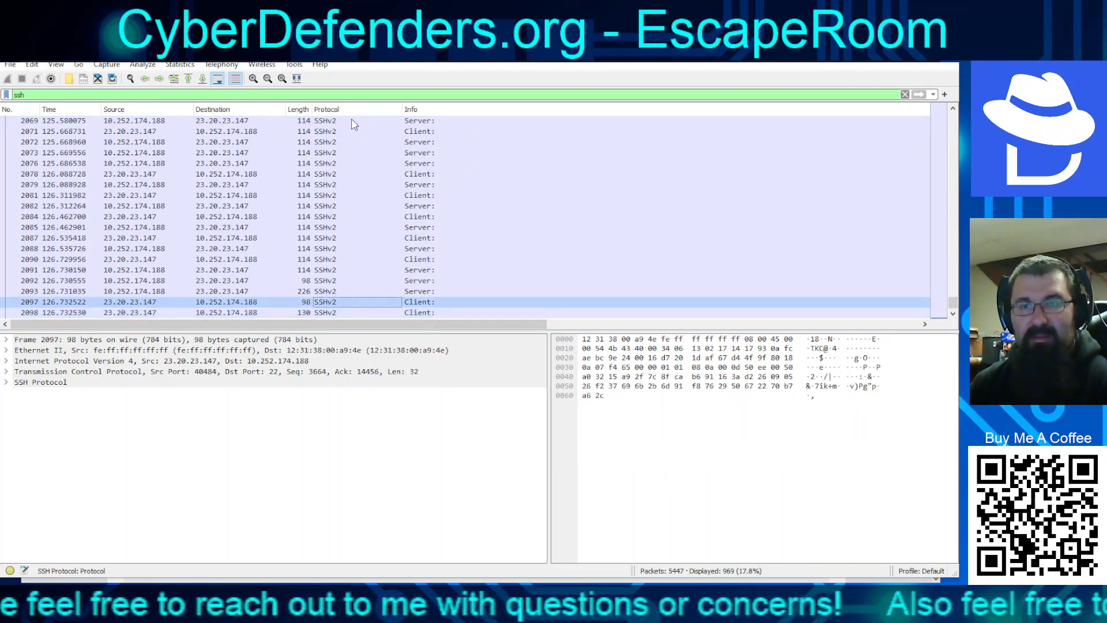
key(Down)
key(Down)
key(Up)
key(Up)
key(Up)
key(Up)
key(Up)
key(Up)
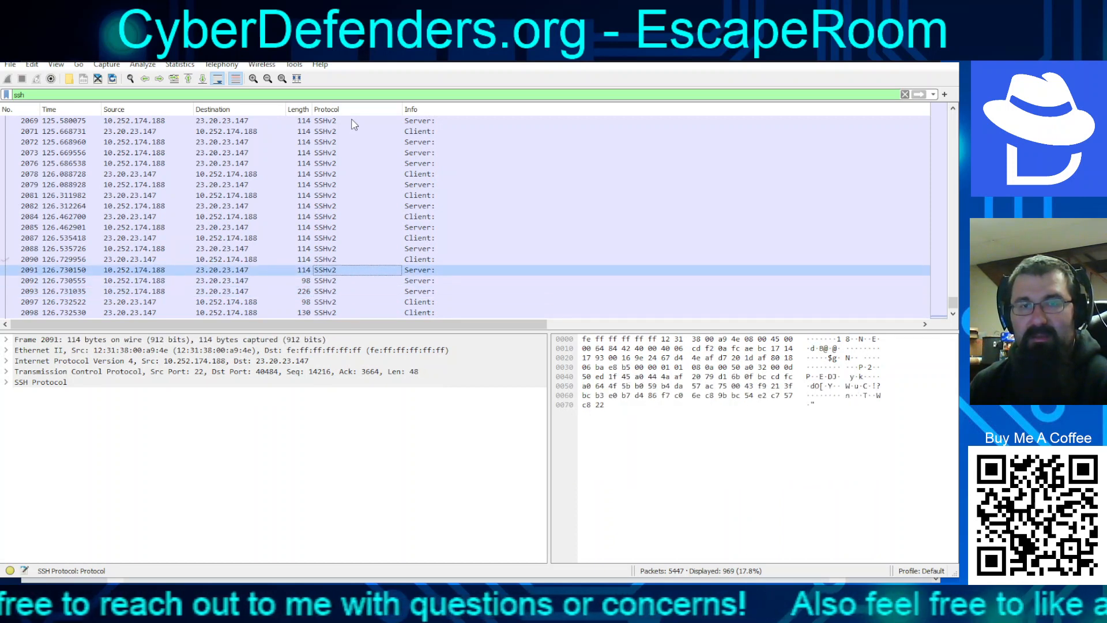
key(Up)
key(Up)
key(Up)
key(Up)
key(Up)
key(Up)
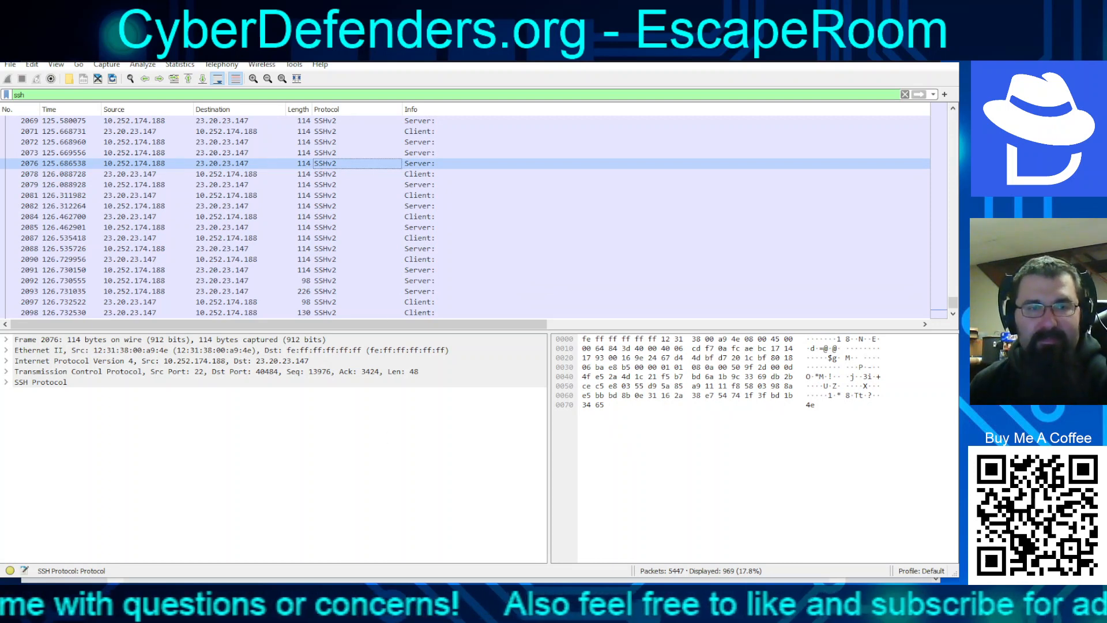
key(alt+Tab)
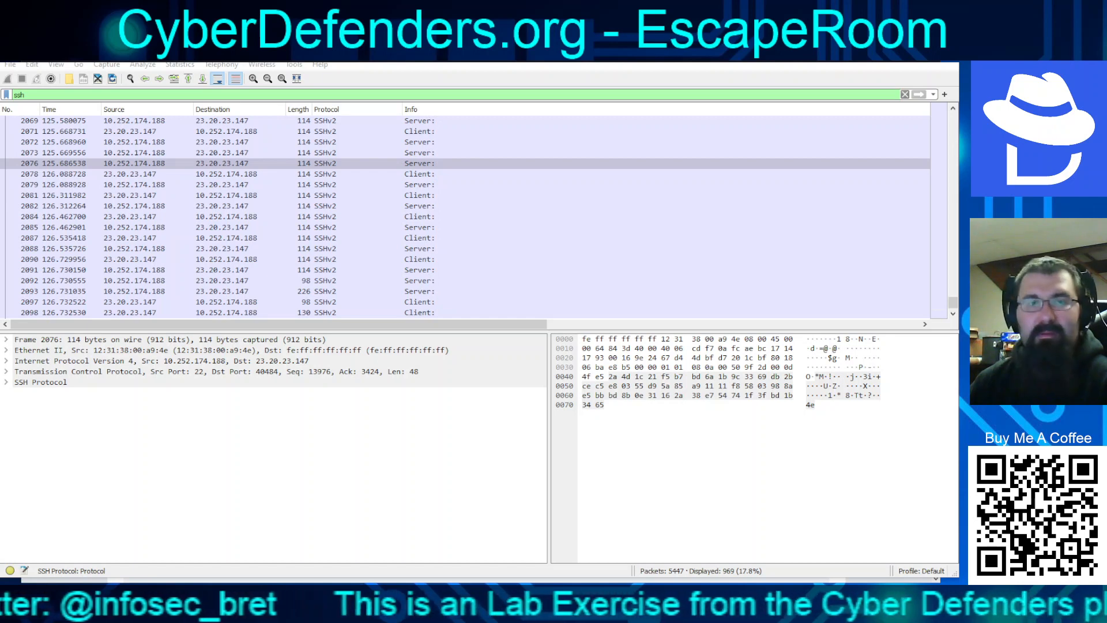
Move to encrypted server packet 1390 and expand its SSH Protocol > SSH Version 2 details
click(218, 204)
key(Up)
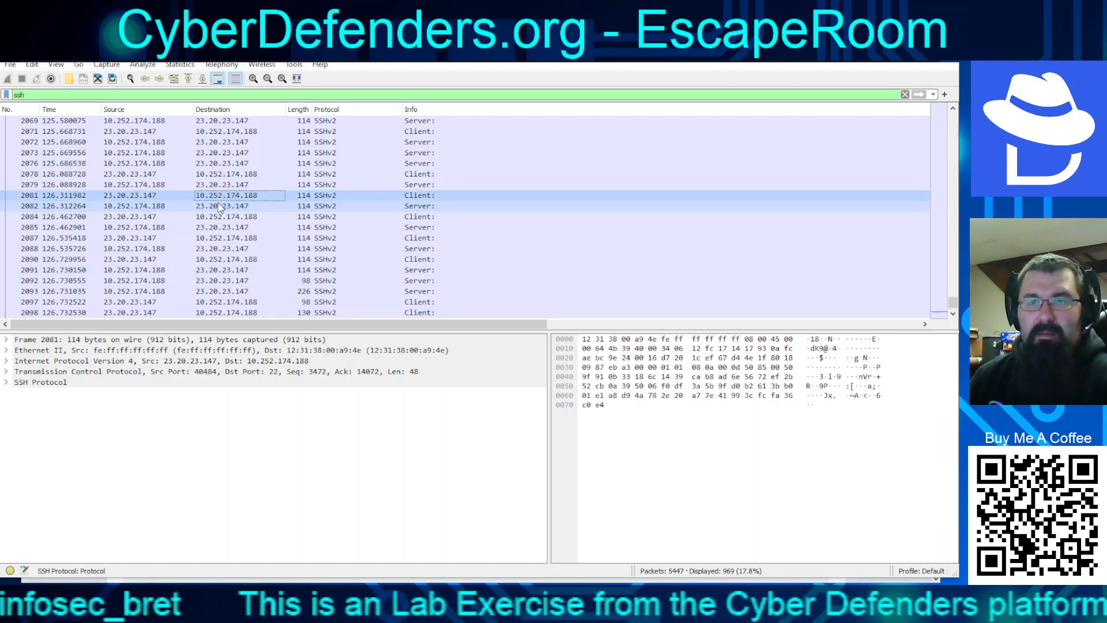
key(Up)
key(Up)
key(Up)
key(Up)
key(Up)
key(Up)
key(Up)
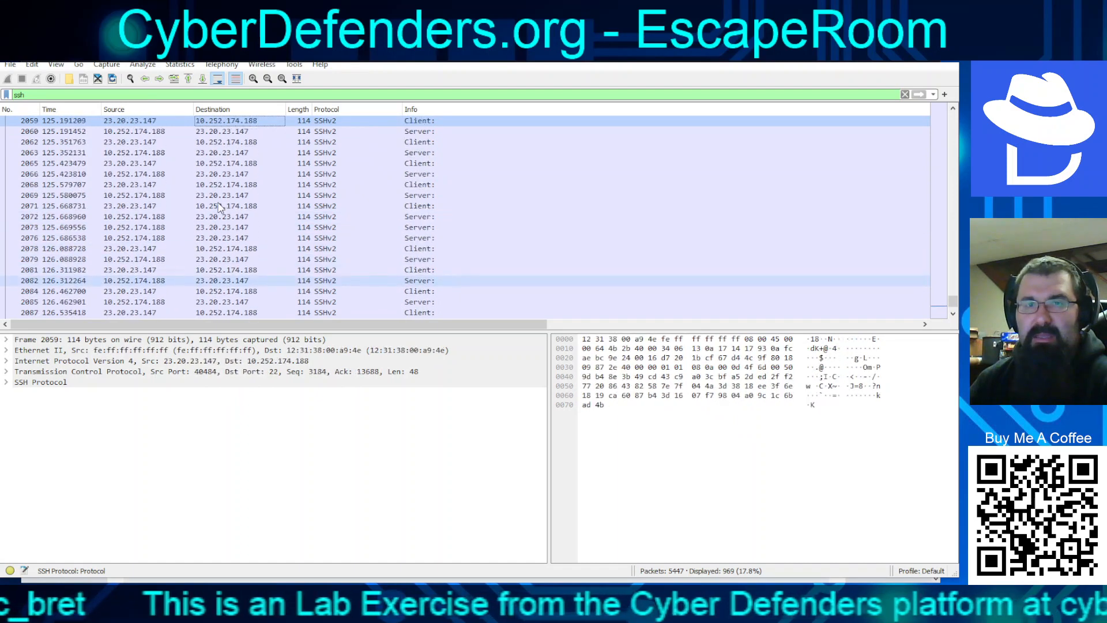
key(Page_Up)
key(Page_Up)
key(Page_Up)
key(Page_Up)
key(Page_Up)
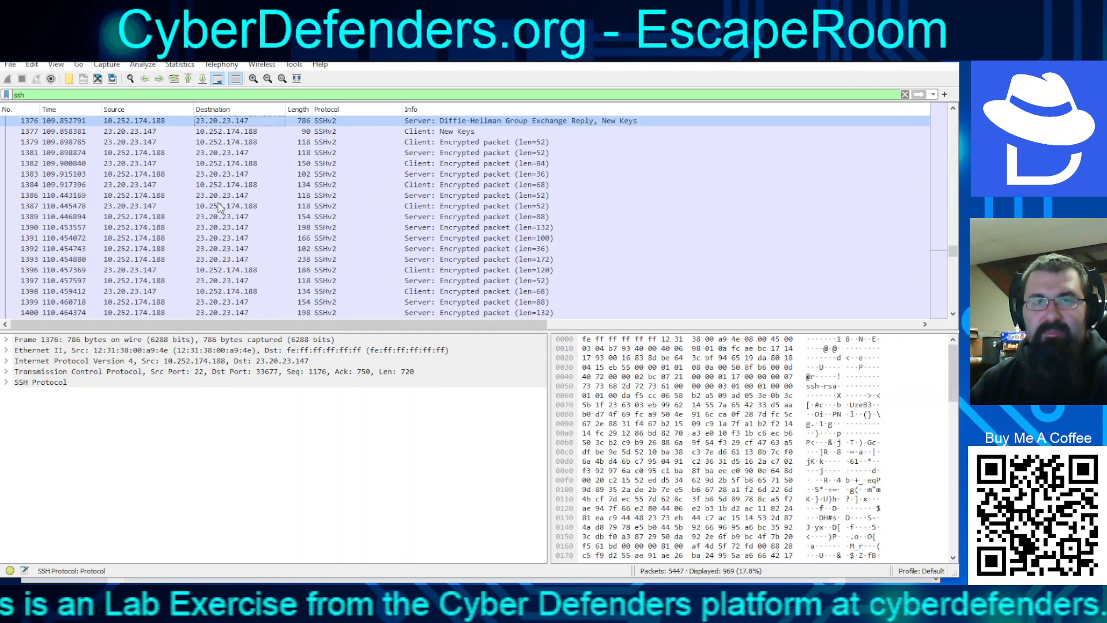
key(Down)
key(Down)
key(Down)
key(Down)
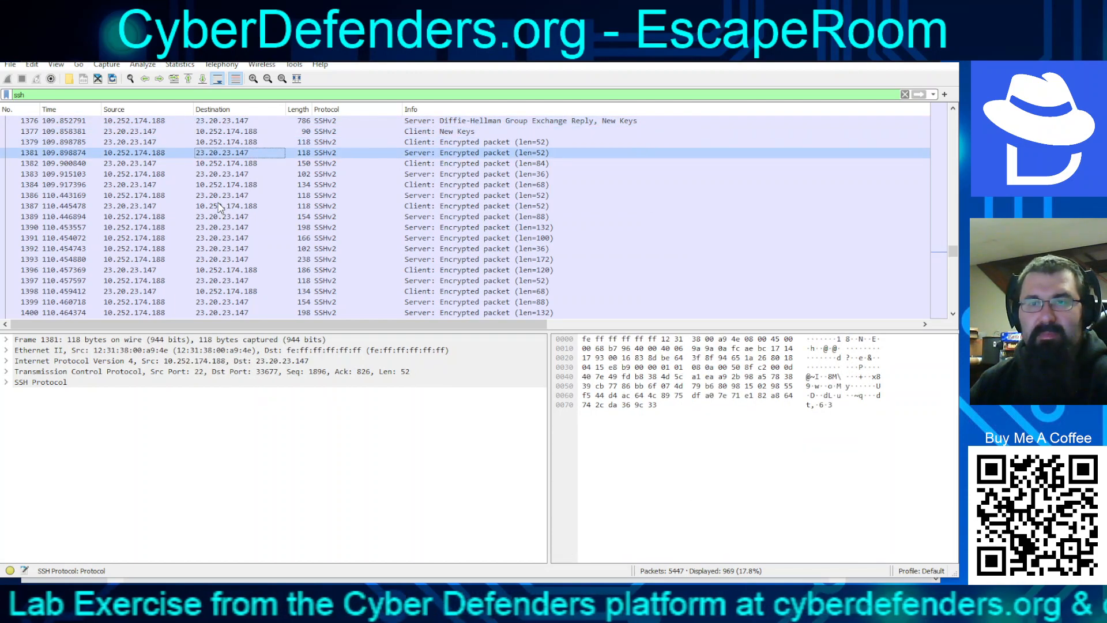
key(Down)
key(Down)
key(Down)
key(Down)
key(Down)
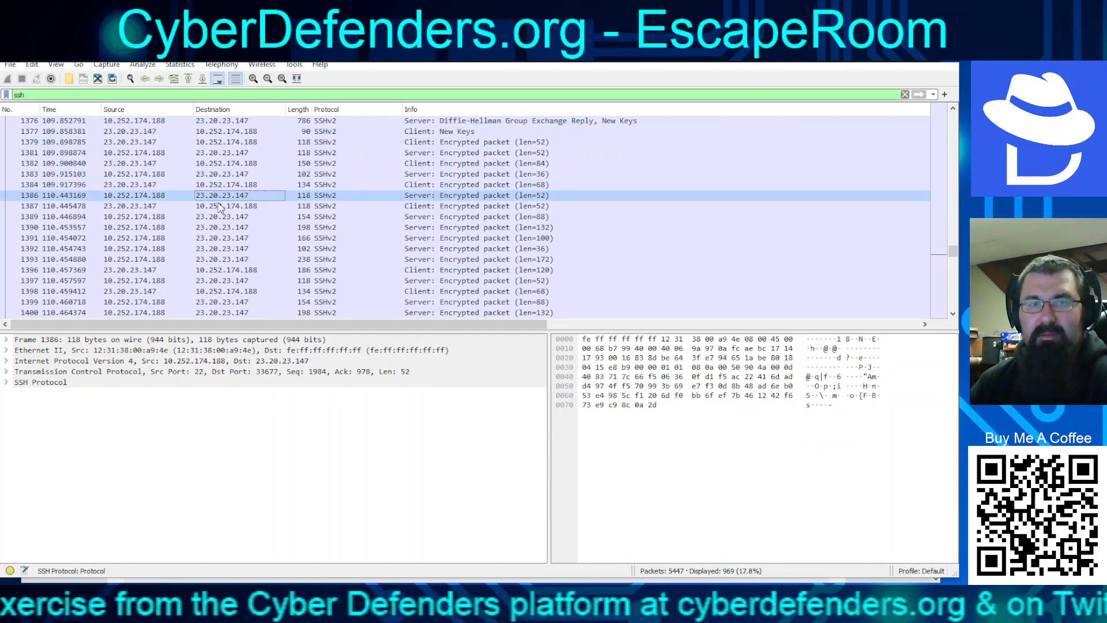
key(Down)
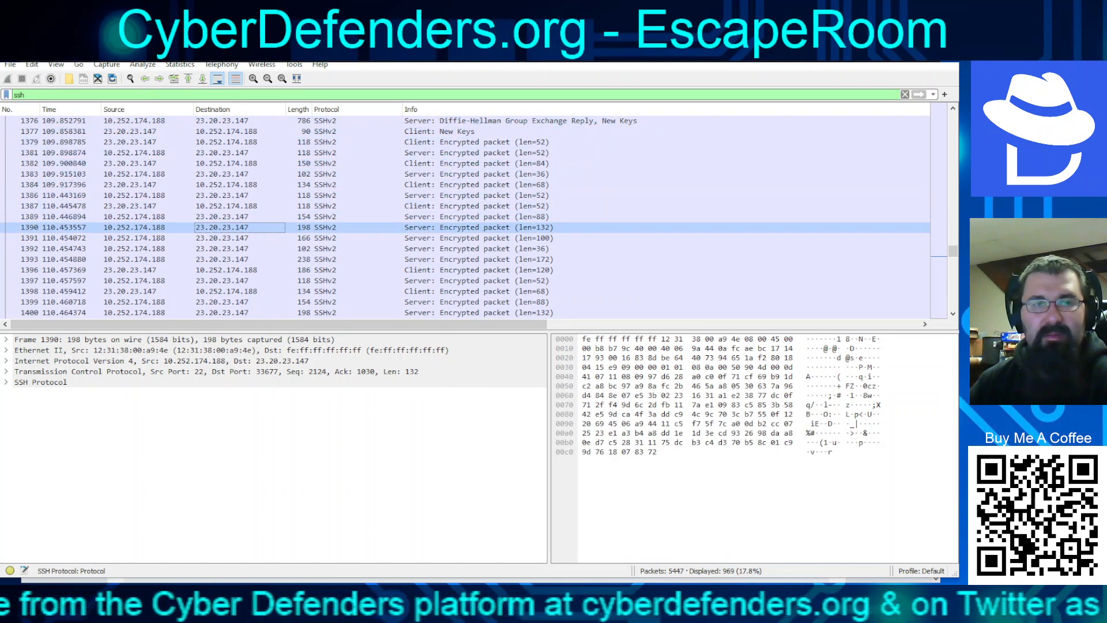
click(6, 382)
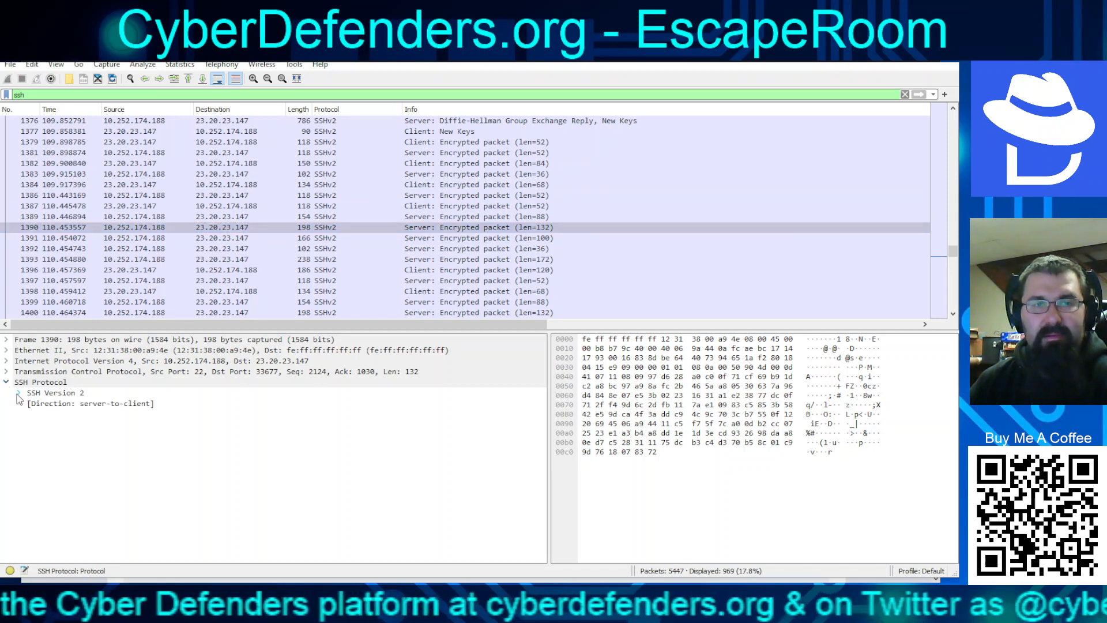
click(18, 393)
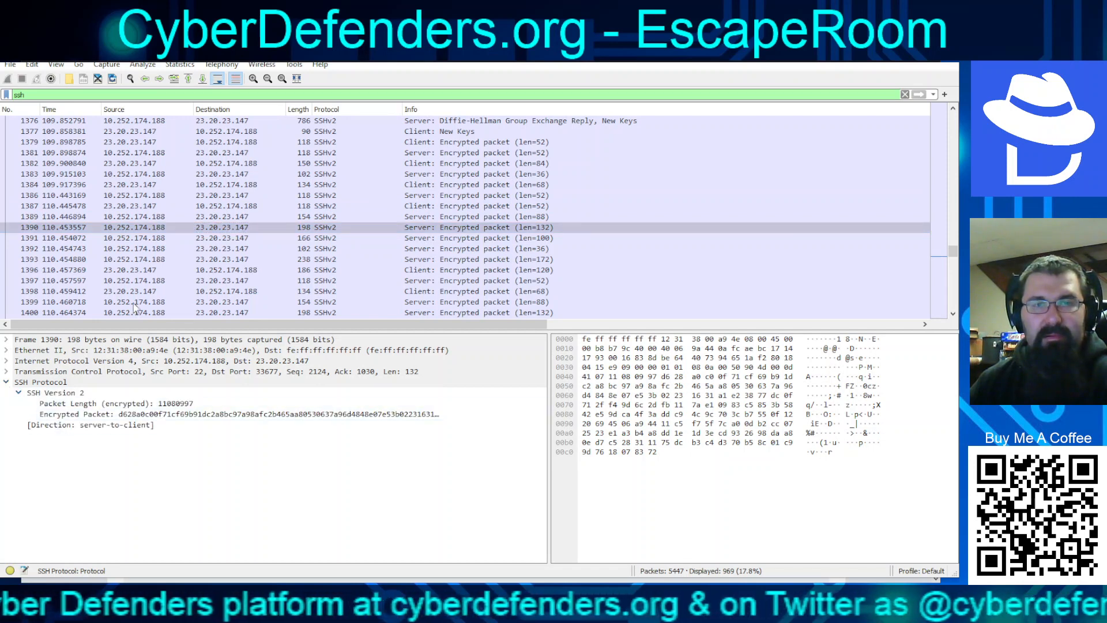
drag(953, 252, 953, 111)
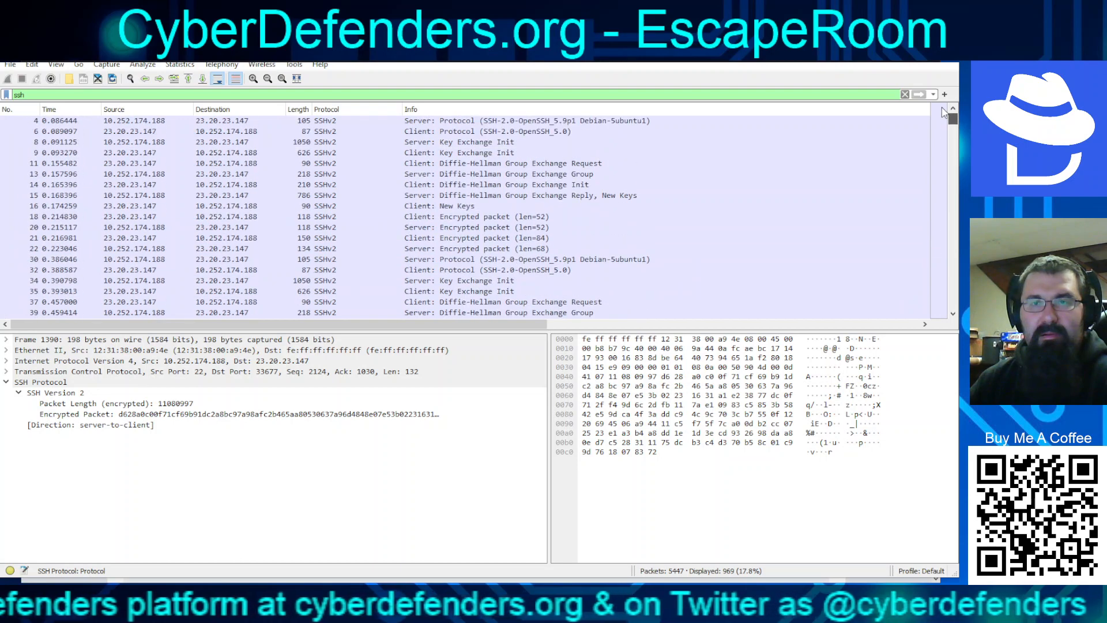
Step from encrypted packets 21–22 through the handshakes up to Key Exchange Init frame 86
click(497, 238)
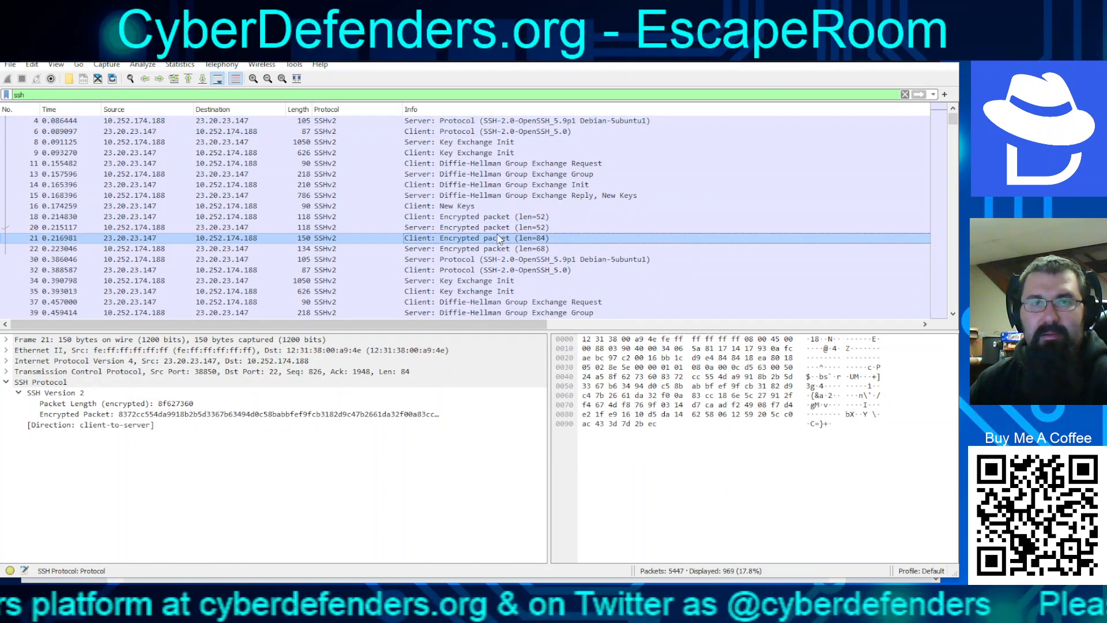
click(435, 252)
key(Down)
key(Down)
key(Down)
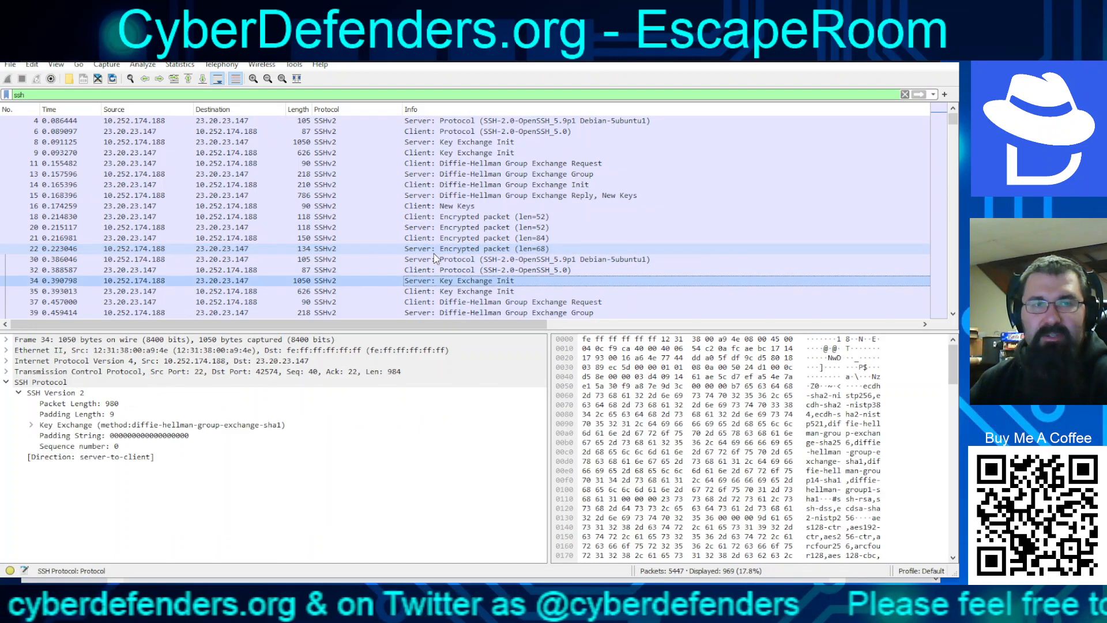
key(Down)
key(Down)
key(Down)
key(Down)
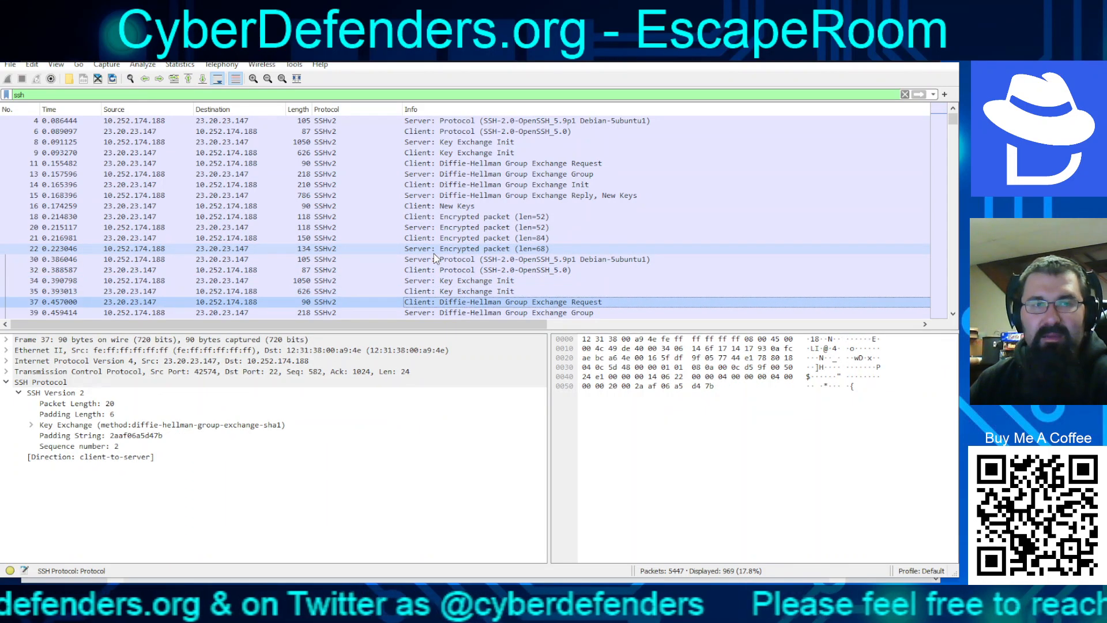
key(Down)
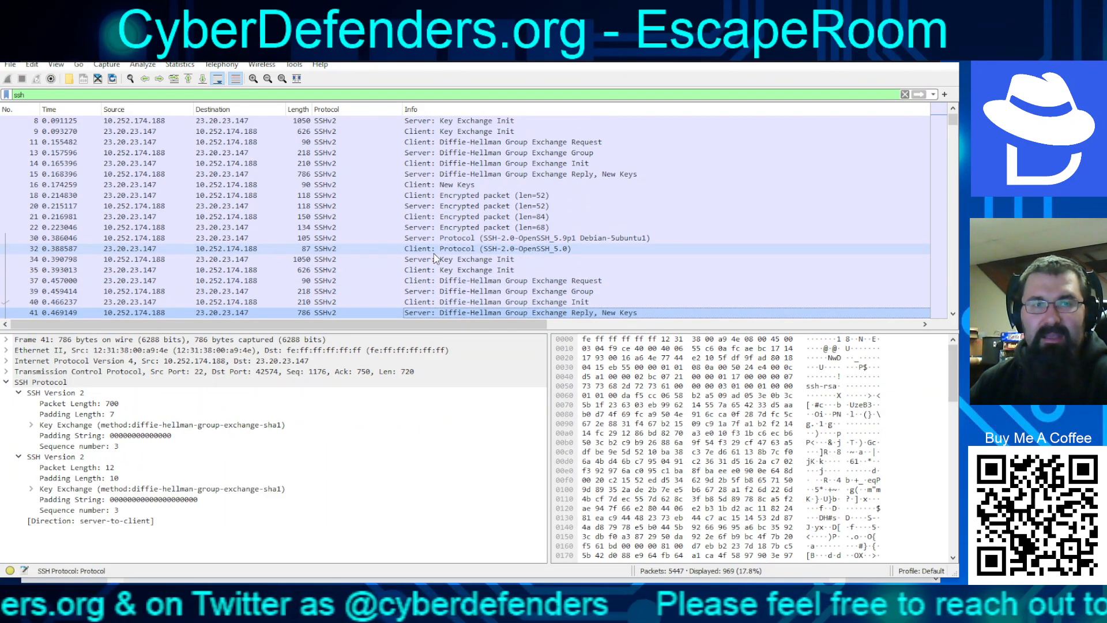
key(Down)
key(Down)
key(Down)
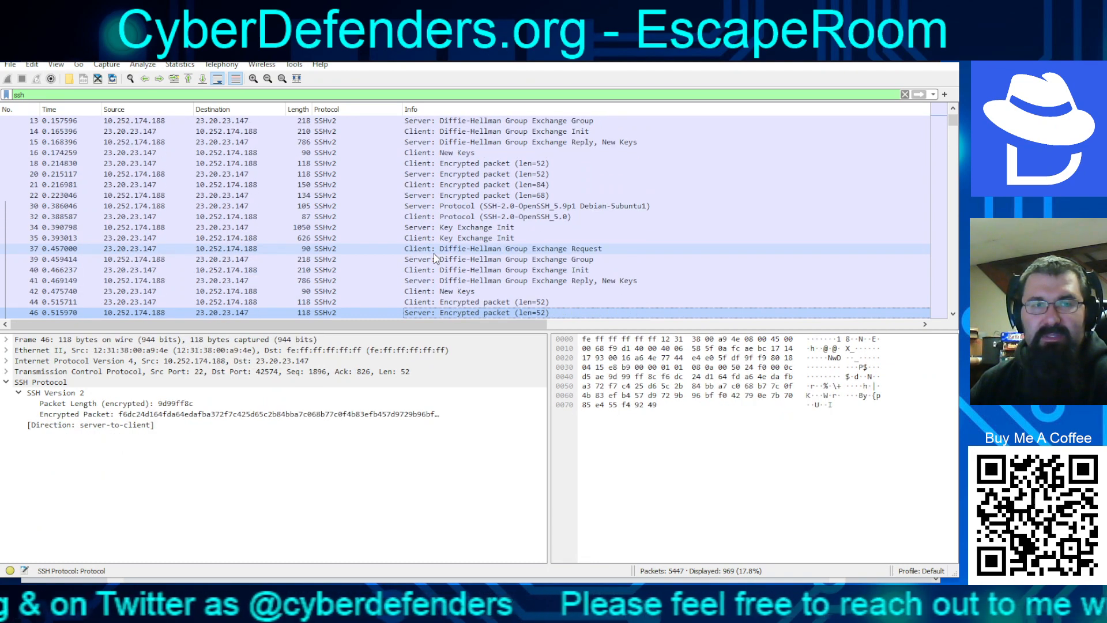
key(Down)
key(Down)
key(Down)
key(Down)
key(Down)
key(Down)
key(Down)
key(Down)
key(Down)
key(Down)
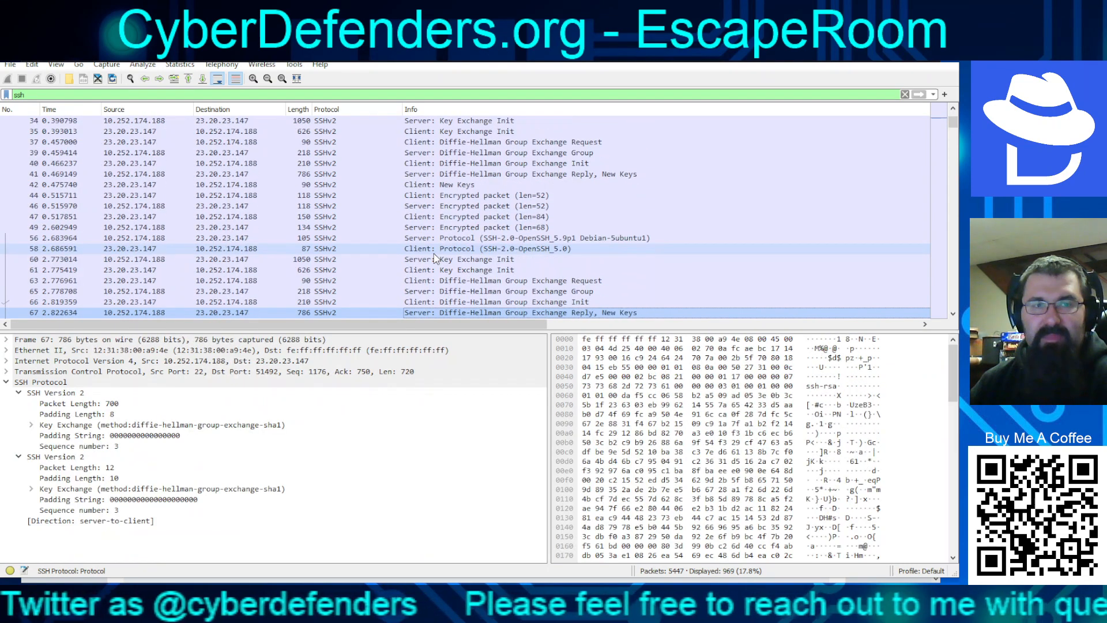
key(Down)
key(Down)
key(Up)
key(Up)
key(Down)
key(Down)
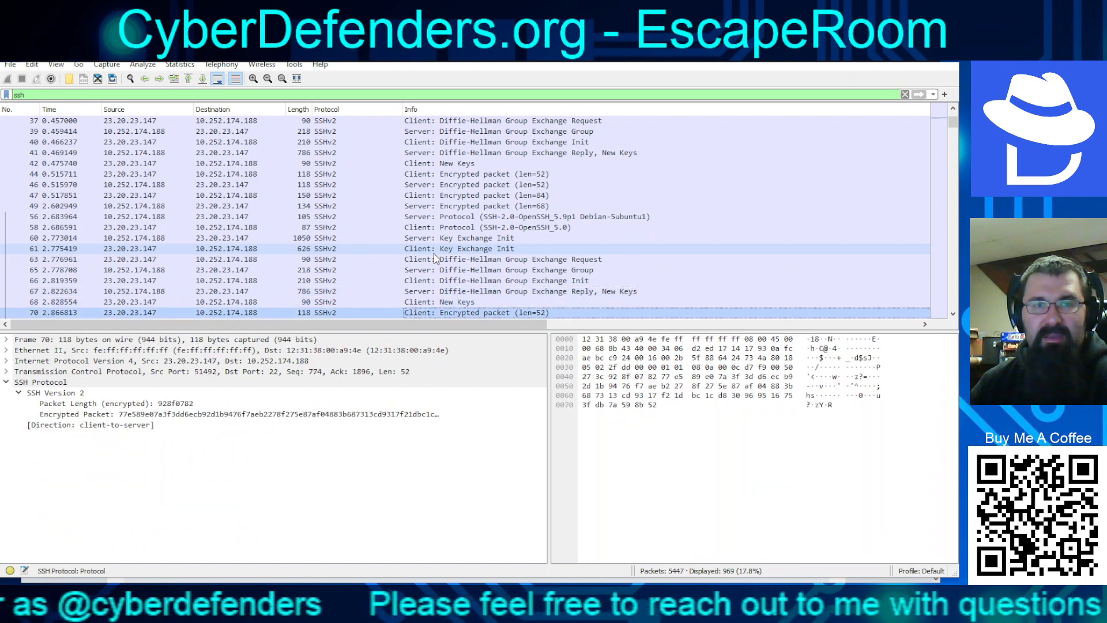
key(Down)
key(Down)
key(Down)
key(Down)
key(Down)
key(Down)
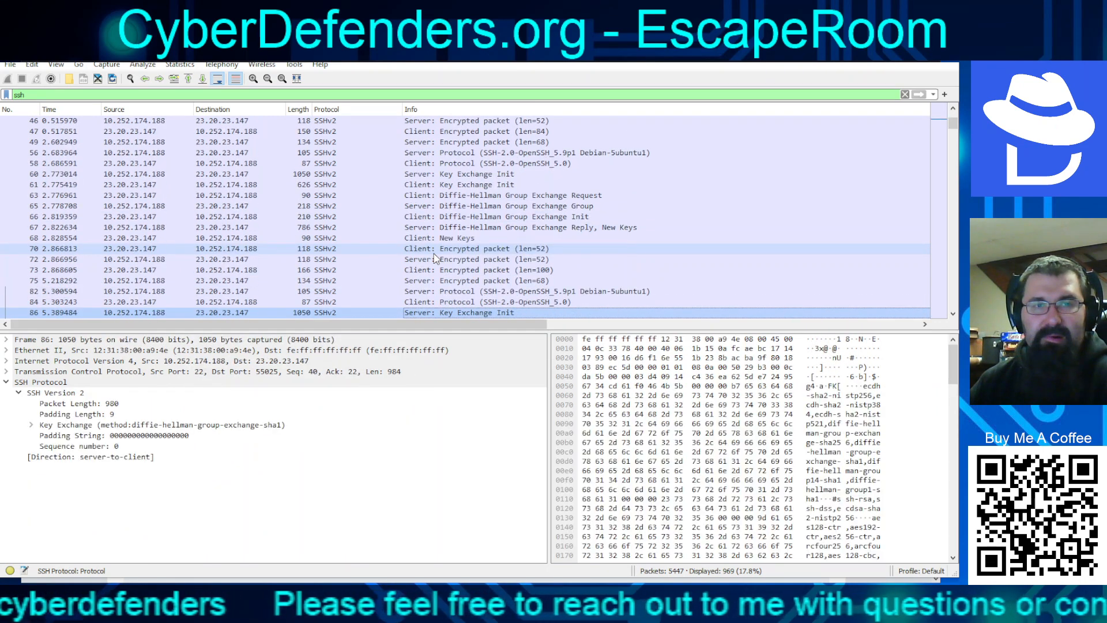
key(Down)
key(Down)
key(Down)
key(Down)
key(Down)
key(Down)
key(Down)
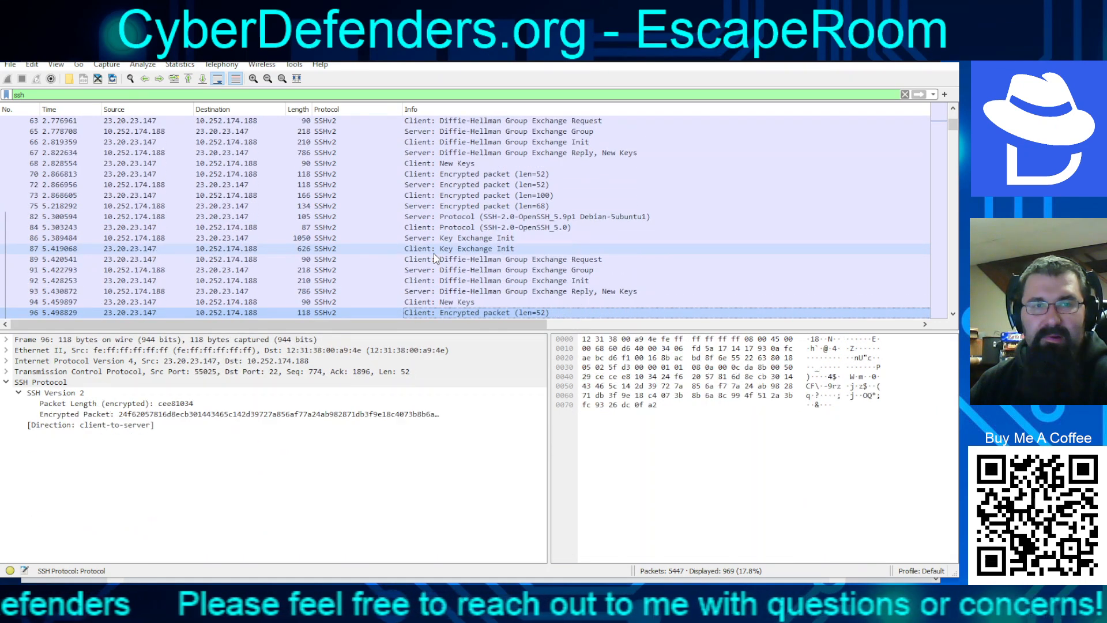
Continue through the handshakes at frames 93, 112, 124, 141 and 164, back to banner 160
key(Down)
key(Up)
key(Up)
key(Up)
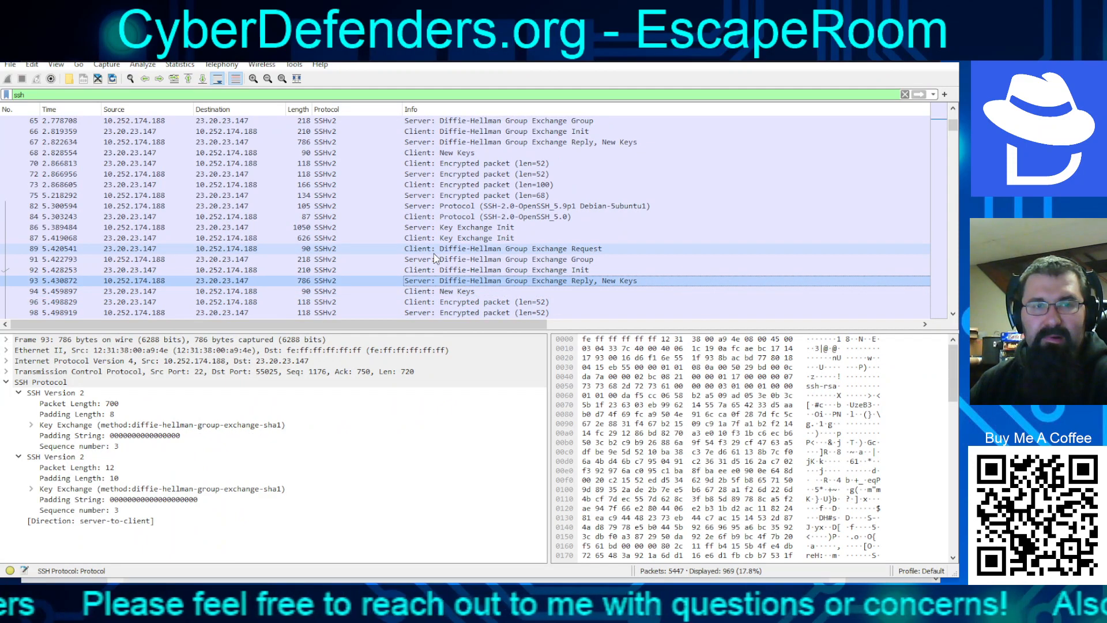
key(Down)
key(Down)
key(Down)
key(Down)
key(Down)
key(Down)
key(Down)
key(Down)
key(Down)
key(Down)
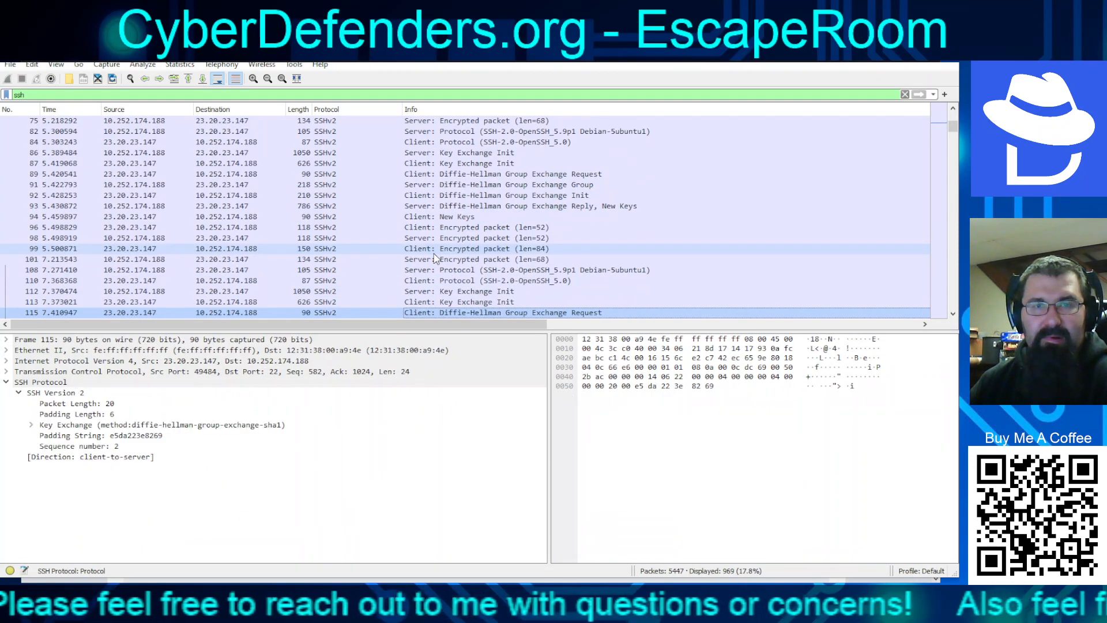
key(Up)
key(Up)
key(Up)
key(Down)
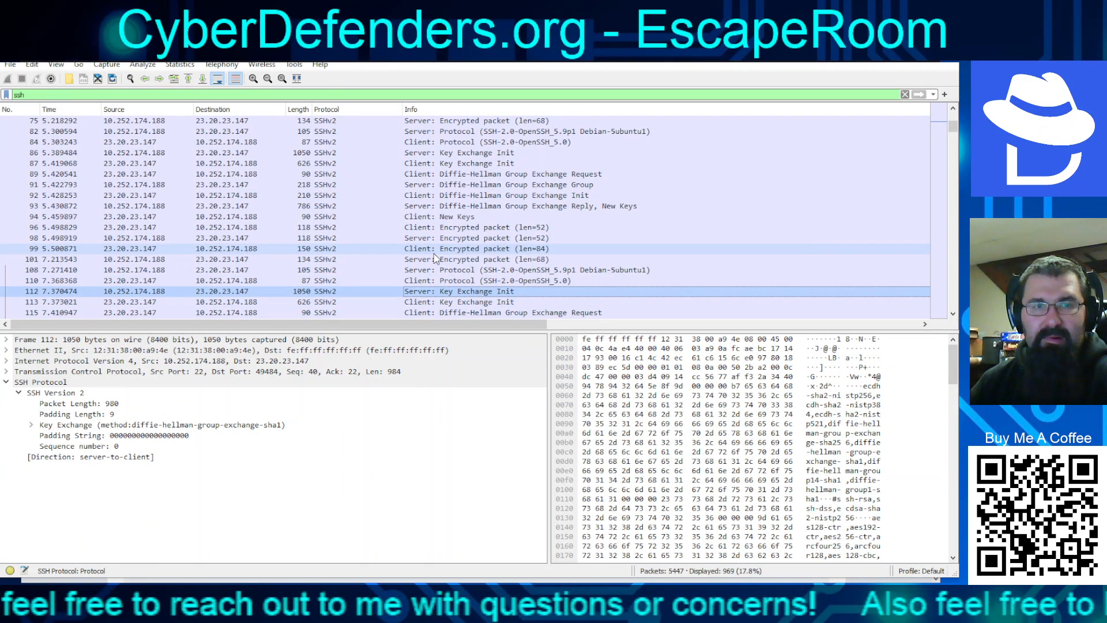
key(Down)
key(Down)
key(Down)
key(Down)
key(Down)
key(Down)
key(Down)
key(Down)
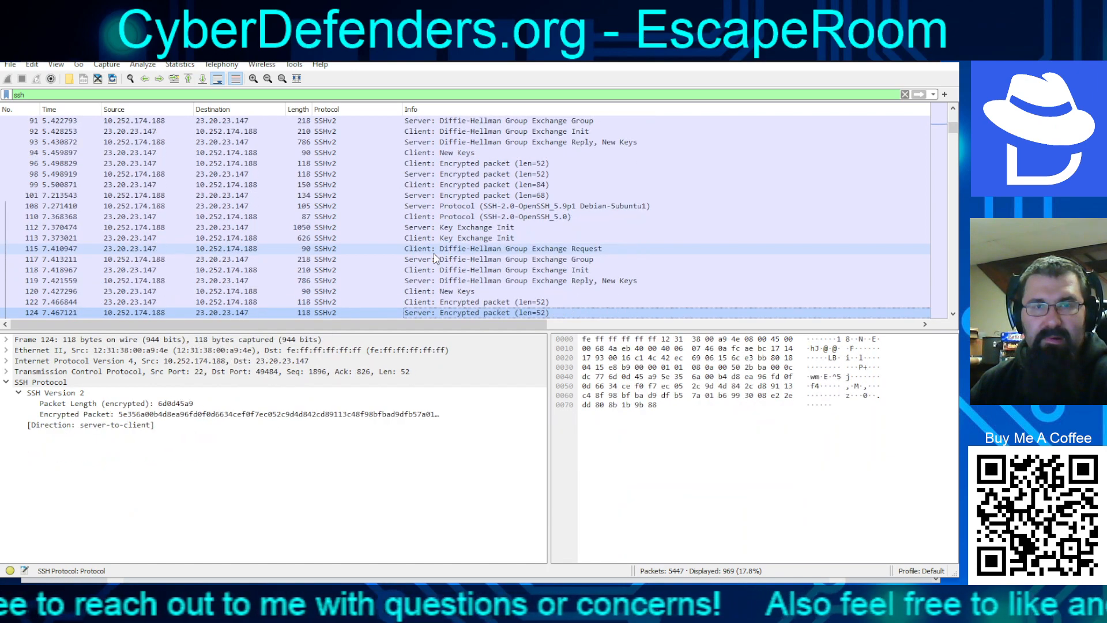
key(Down)
key(Down)
key(Down)
key(Down)
key(Down)
key(Down)
key(Down)
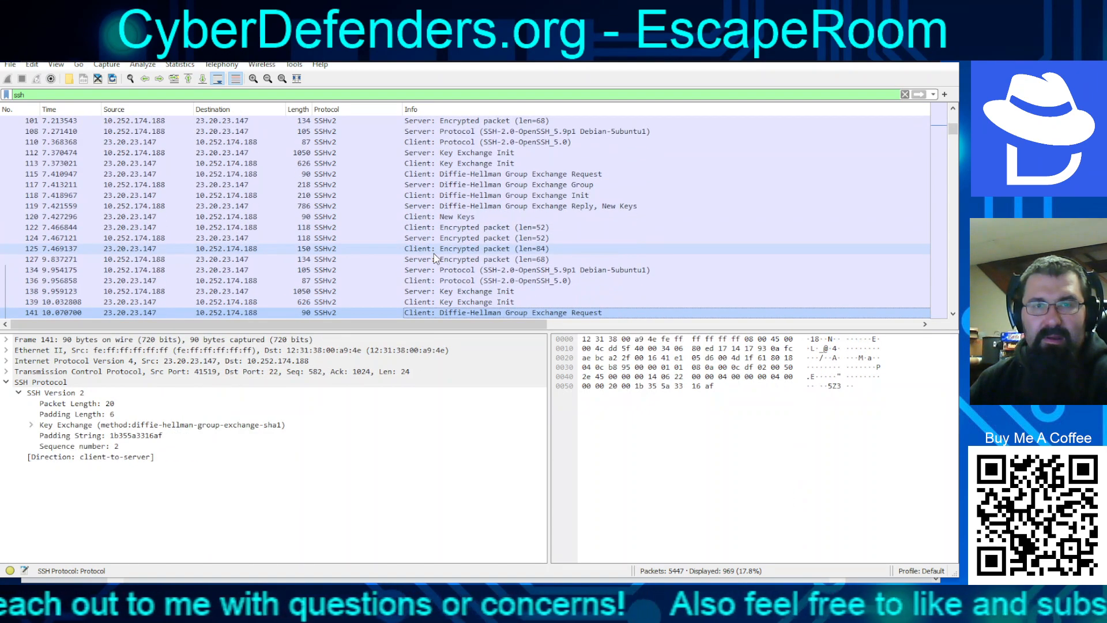
key(Down)
key(Down)
key(Down)
key(Down)
key(Down)
key(Down)
key(Down)
key(Down)
key(Down)
key(Down)
key(Down)
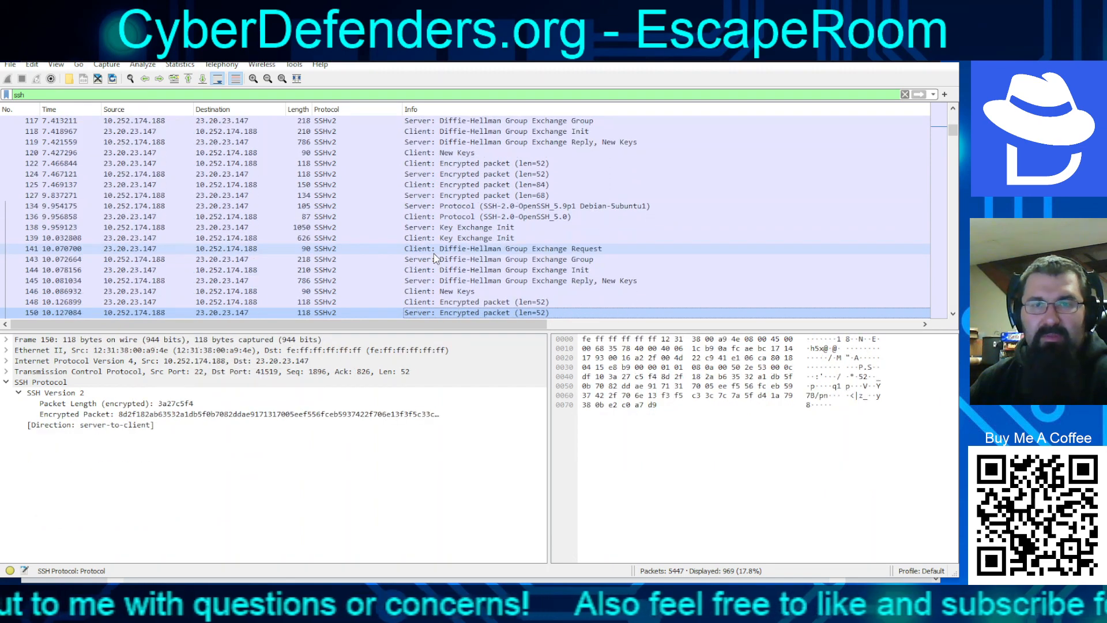
key(Down)
key(Down)
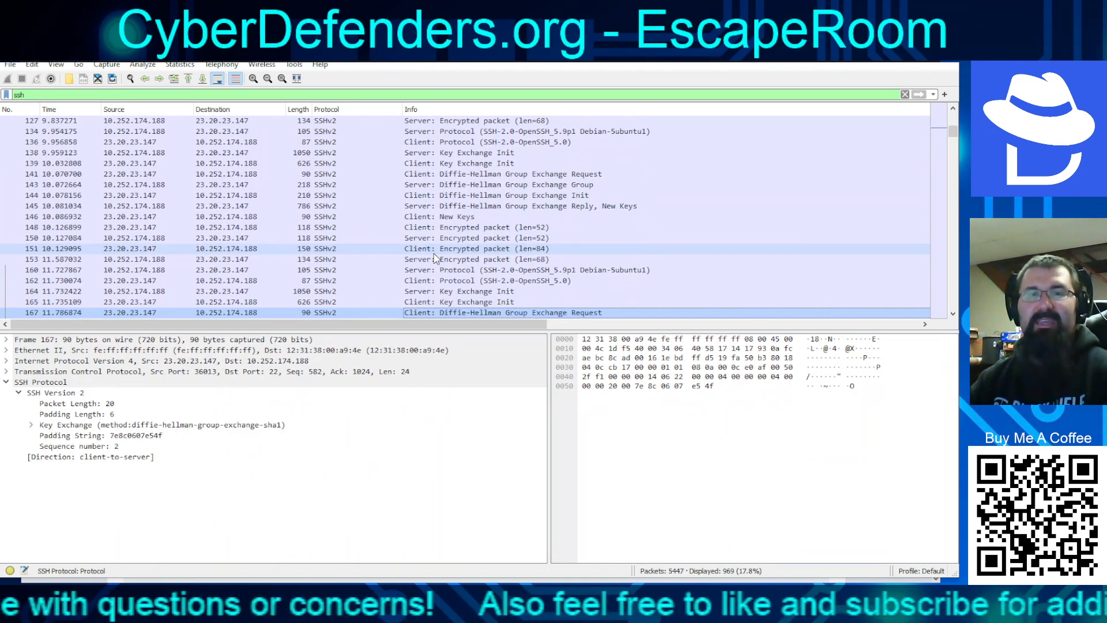
key(Up)
key(Up)
key(Up)
key(Up)
Advance through the sessions from frame 175 to 336, then page ahead to frame 415
key(Down)
key(Down)
key(Down)
key(Down)
key(Down)
key(Down)
key(Down)
key(Down)
key(Down)
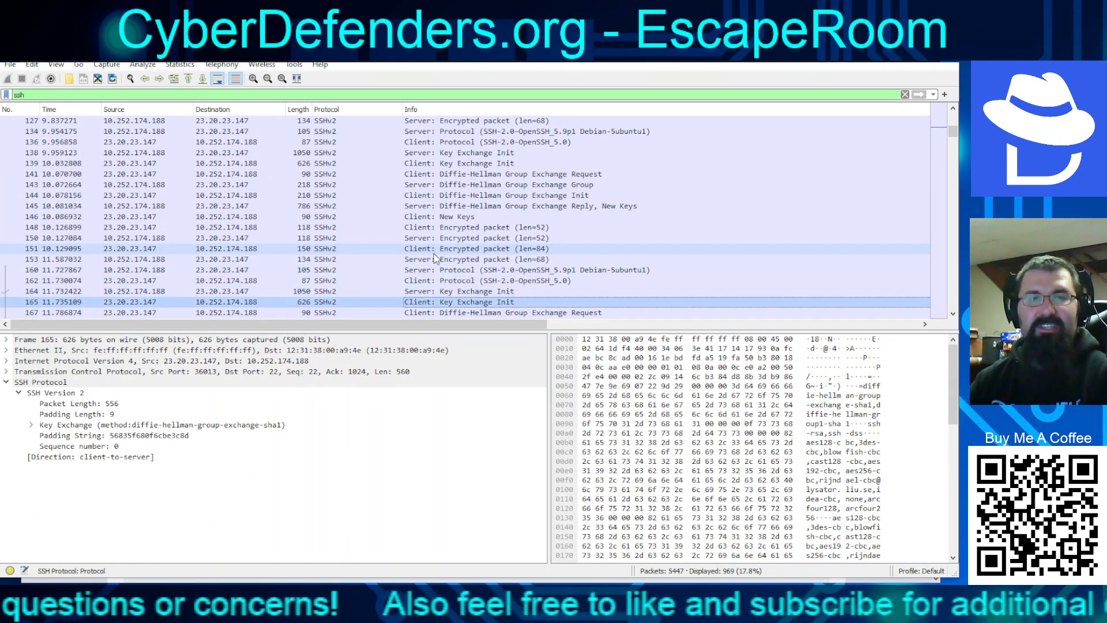
key(Down)
key(Down)
key(Down)
key(Down)
key(Down)
key(Down)
key(Down)
key(Down)
key(Down)
key(Down)
key(Down)
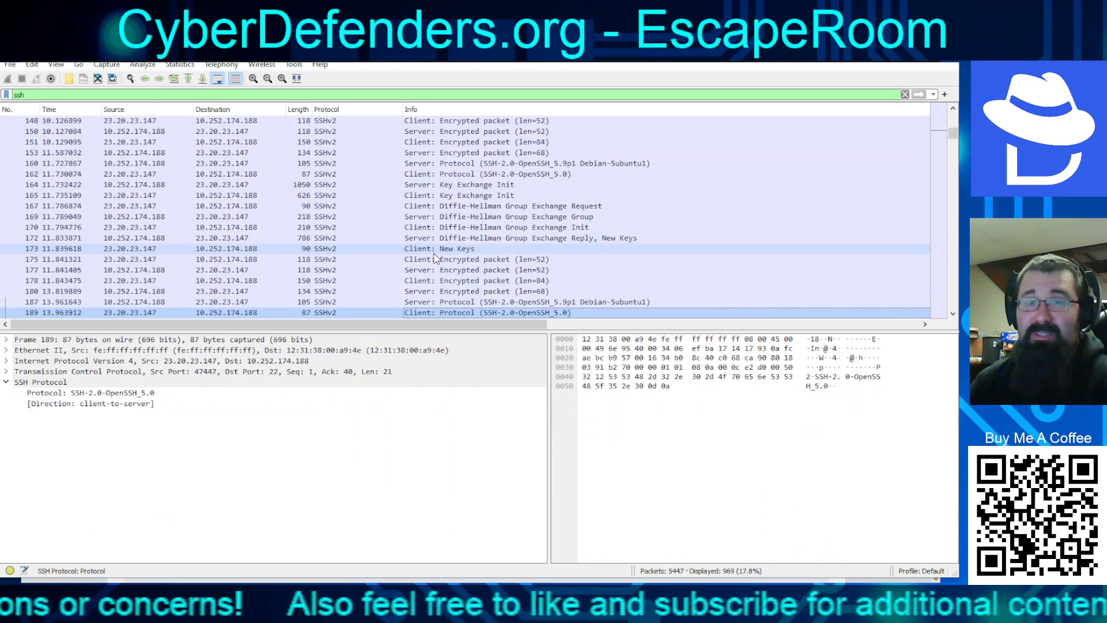
key(Down)
key(Down)
key(Down)
key(Down)
key(Down)
key(Down)
key(Down)
key(Down)
key(Down)
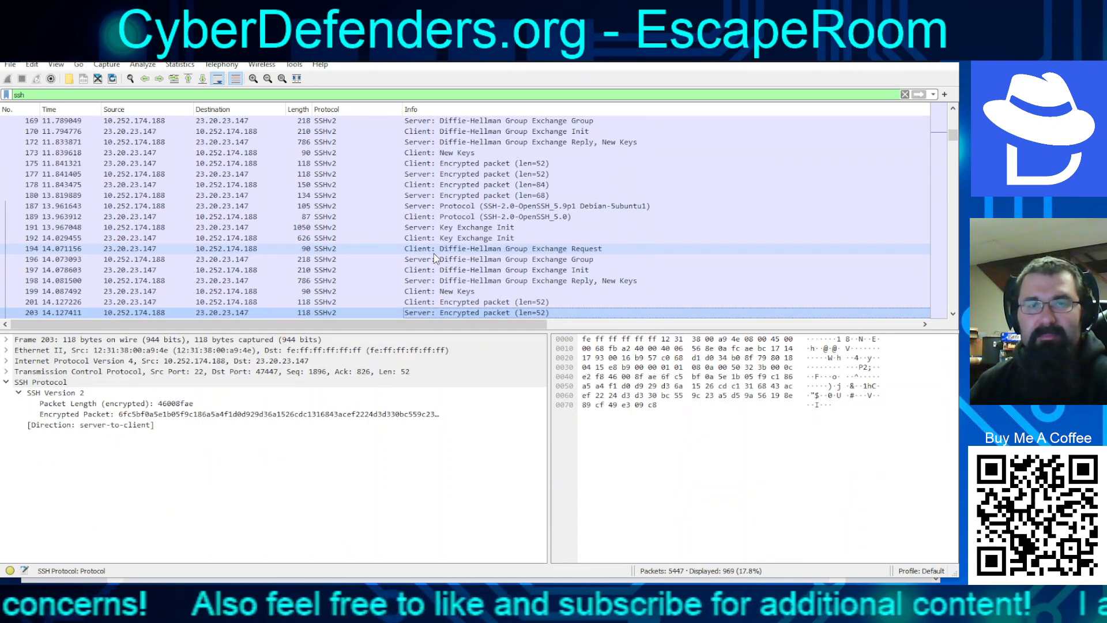
key(Down)
key(Down)
key(Down)
key(Down)
key(Down)
key(Down)
key(Down)
key(Down)
key(Down)
key(Down)
key(Down)
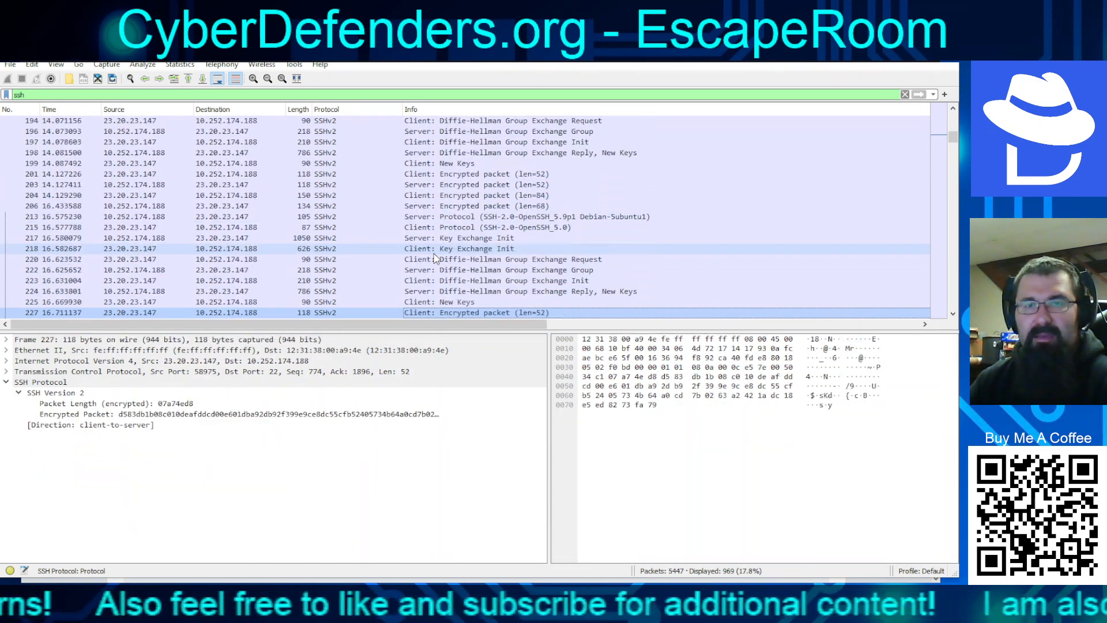
key(Down)
key(Down)
key(Down)
key(Down)
key(Down)
key(Down)
key(Down)
key(Down)
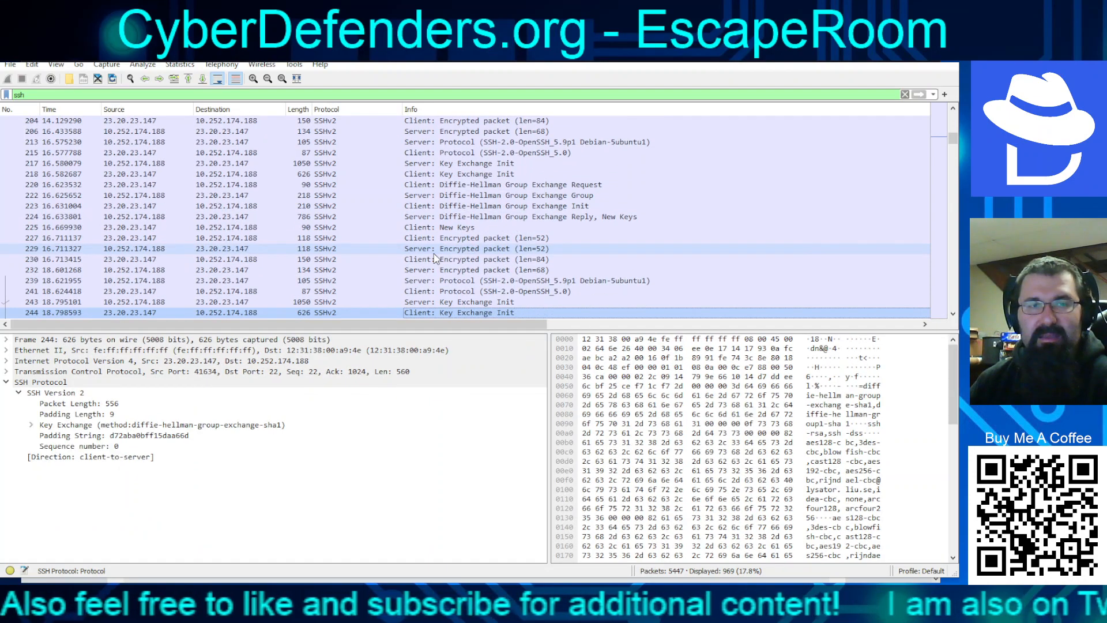
key(Down)
key(Down)
key(Down)
key(Down)
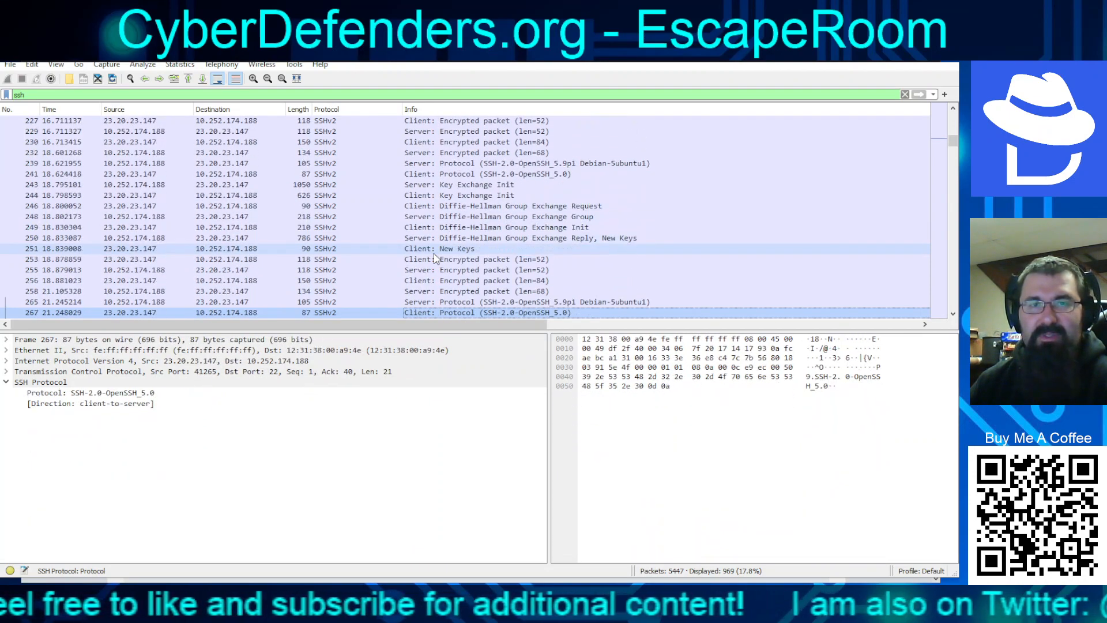
key(Up)
key(Up)
key(Up)
key(Up)
key(Up)
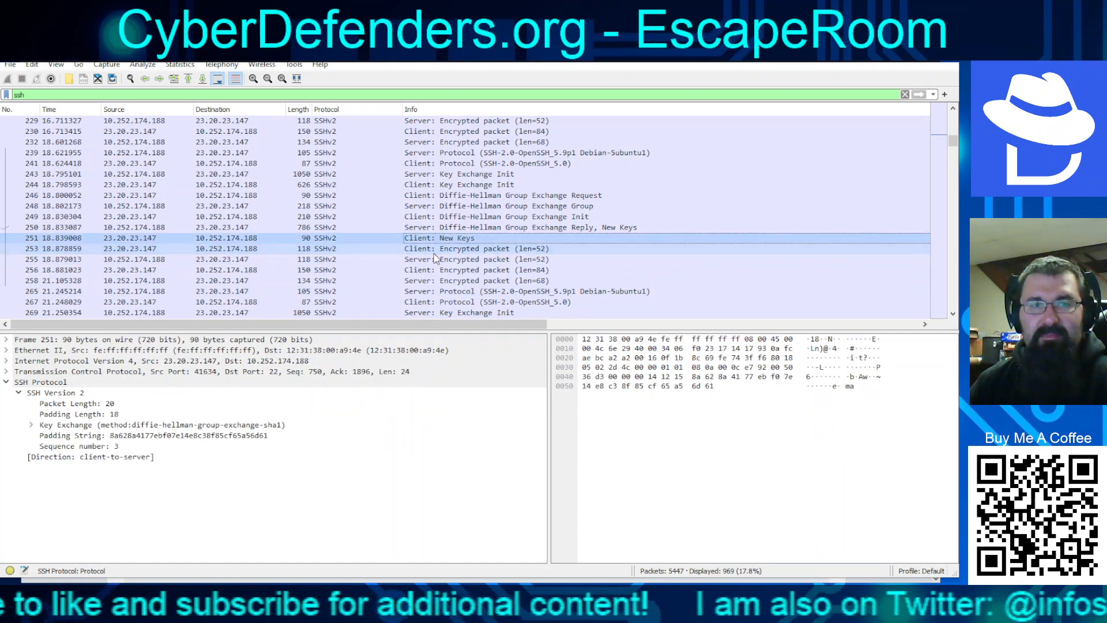
key(Down)
key(Down)
key(Down)
key(Down)
key(Down)
key(Down)
key(Down)
key(Down)
key(Down)
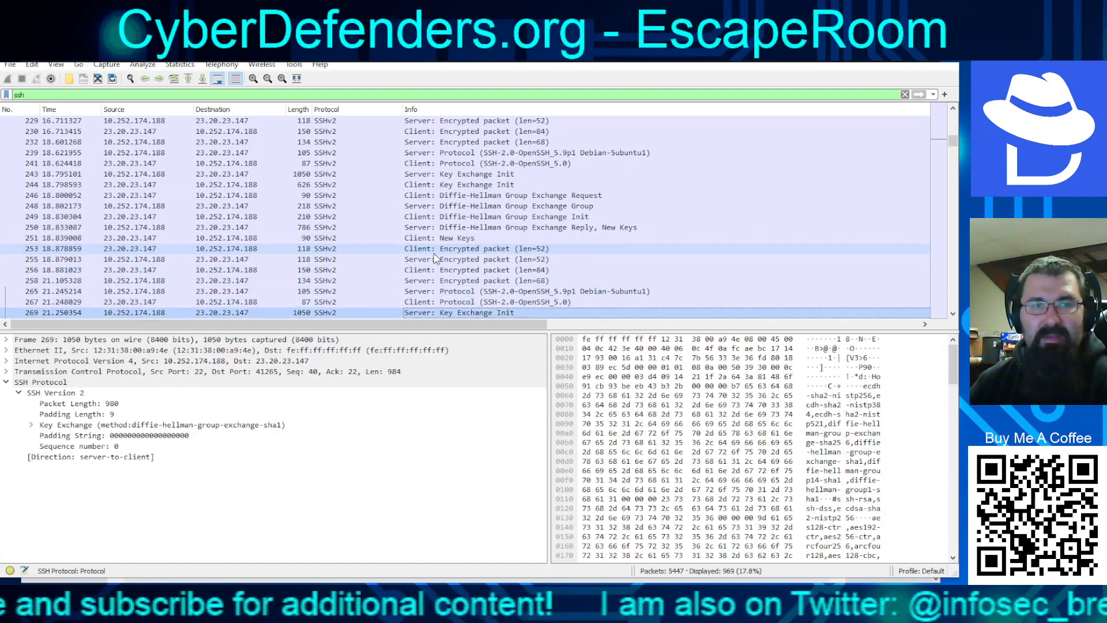
key(Down)
key(Down)
key(Down)
key(Down)
key(Down)
key(Down)
key(Down)
key(Down)
key(Down)
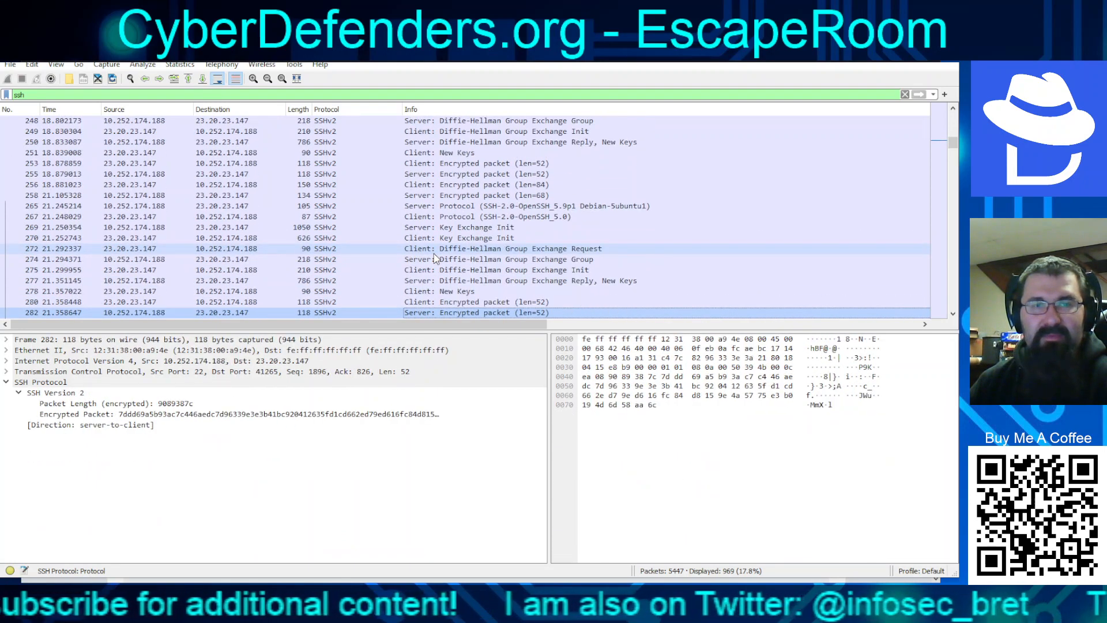
key(Down)
key(Down)
key(Down)
key(Down)
key(Down)
key(Down)
key(Down)
key(Down)
key(Down)
key(Down)
key(Down)
key(Down)
key(Down)
key(Down)
key(Down)
key(Down)
key(Down)
key(Down)
key(Down)
key(Down)
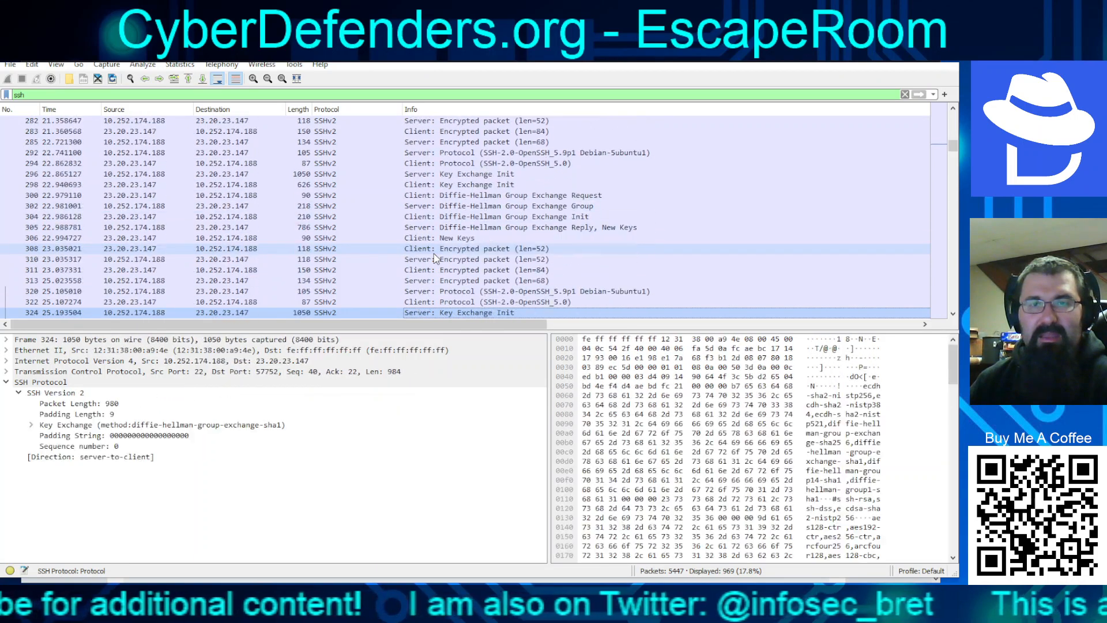
key(Page_Down)
key(Page_Down)
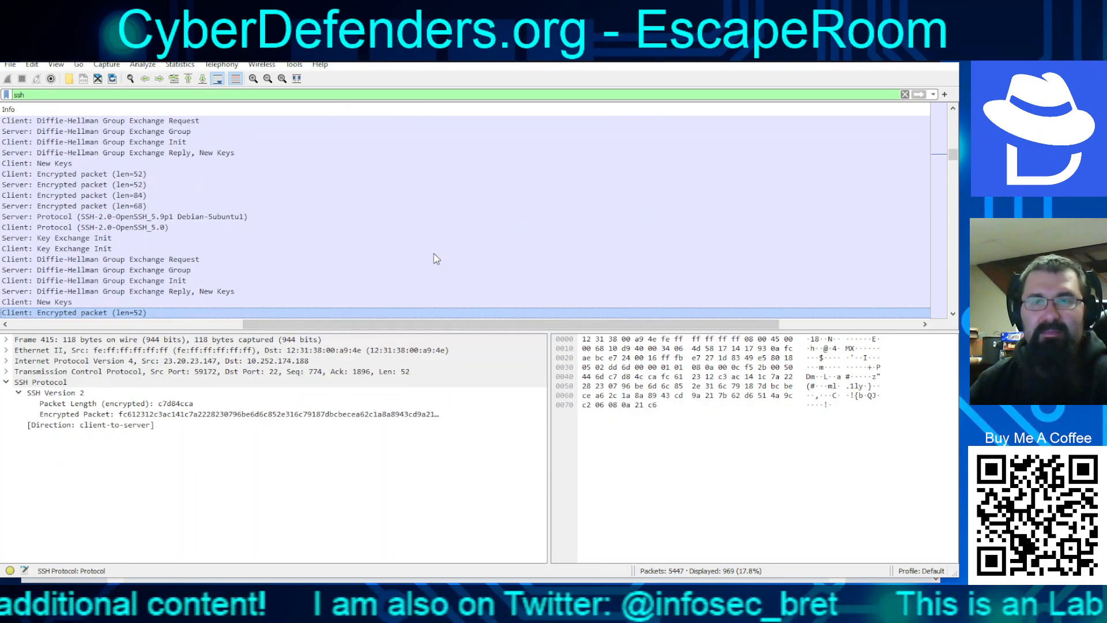
Page through the repeated SSH sessions from Diffie-Hellman init frame 410 toward frame 1451
drag(439, 324, 196, 324)
click(208, 282)
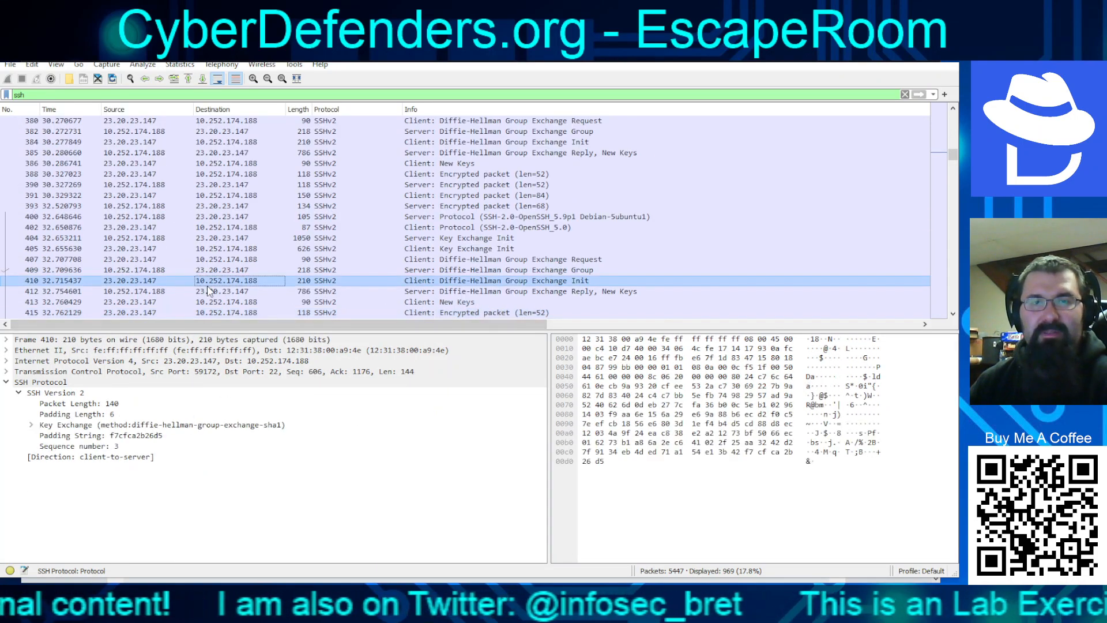
key(Page_Down)
key(Page_Down)
key(Page_Down)
key(Page_Down)
key(Page_Down)
key(Page_Down)
key(Page_Down)
key(Page_Down)
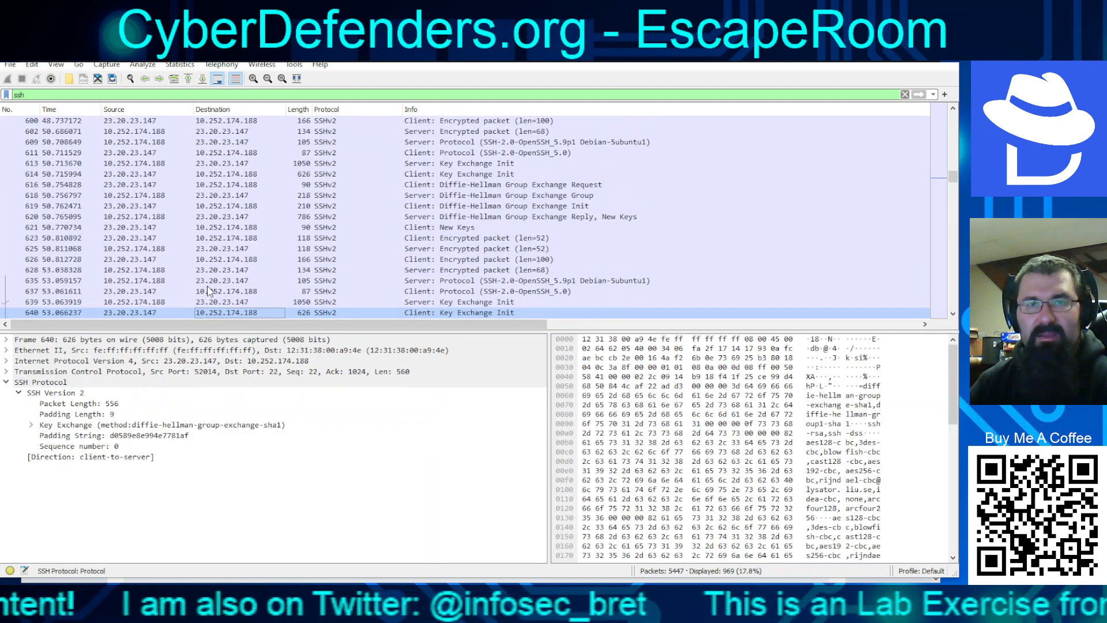
key(Page_Down)
key(Page_Down)
key(Page_Down)
key(Page_Down)
key(Page_Down)
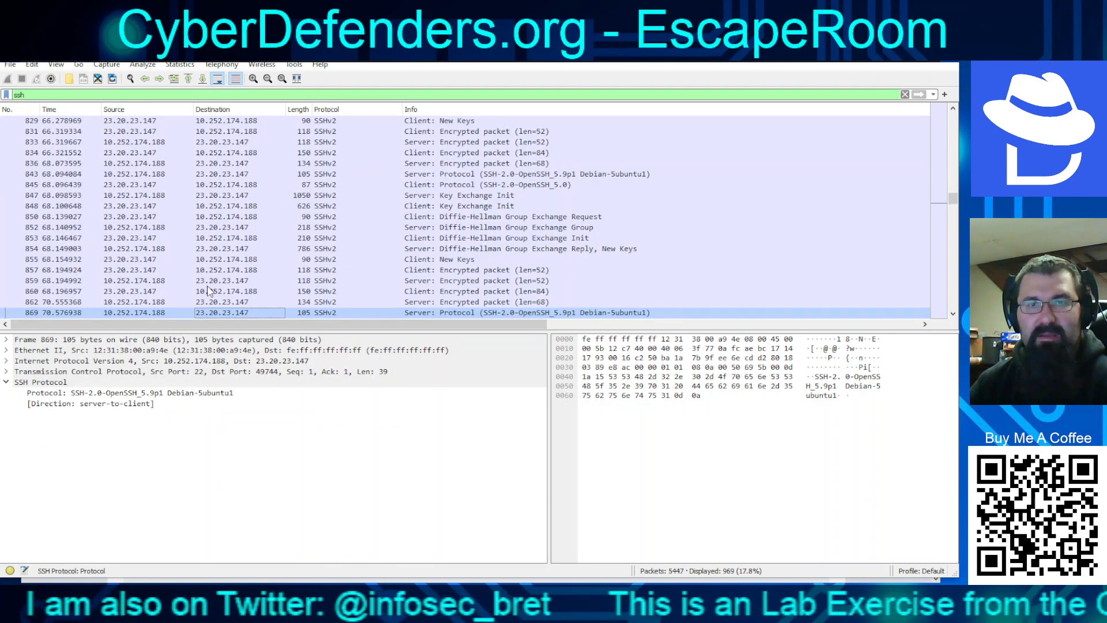
key(Page_Down)
key(Page_Down)
key(Page_Down)
key(Page_Down)
key(Page_Down)
key(Page_Down)
key(Page_Down)
key(Page_Down)
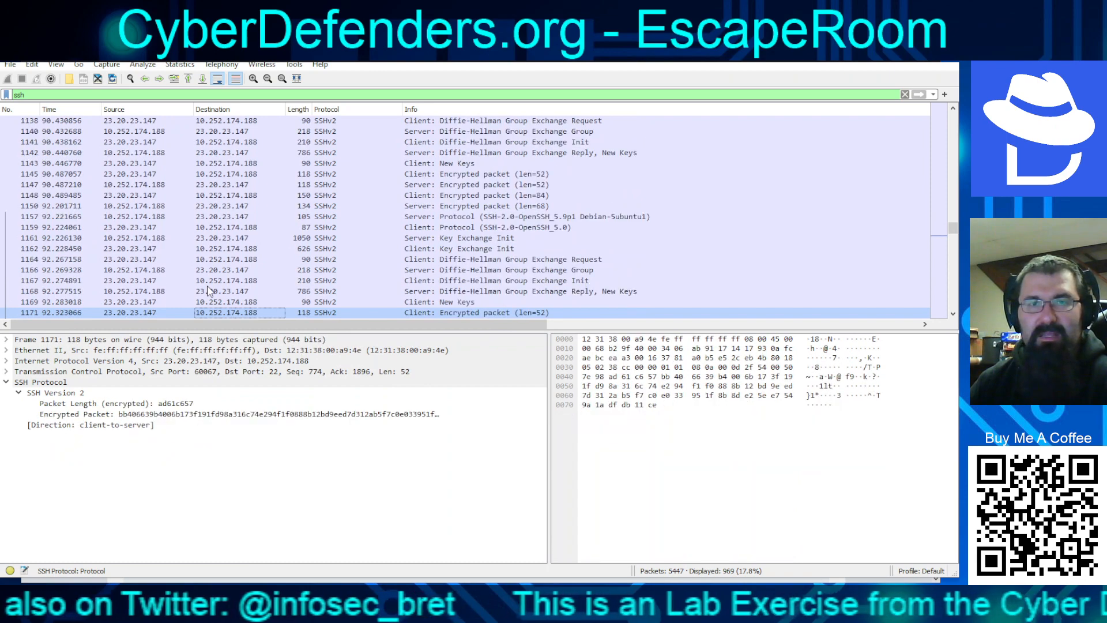
key(Page_Down)
key(Page_Down)
key(Page_Down)
key(Page_Down)
key(Page_Down)
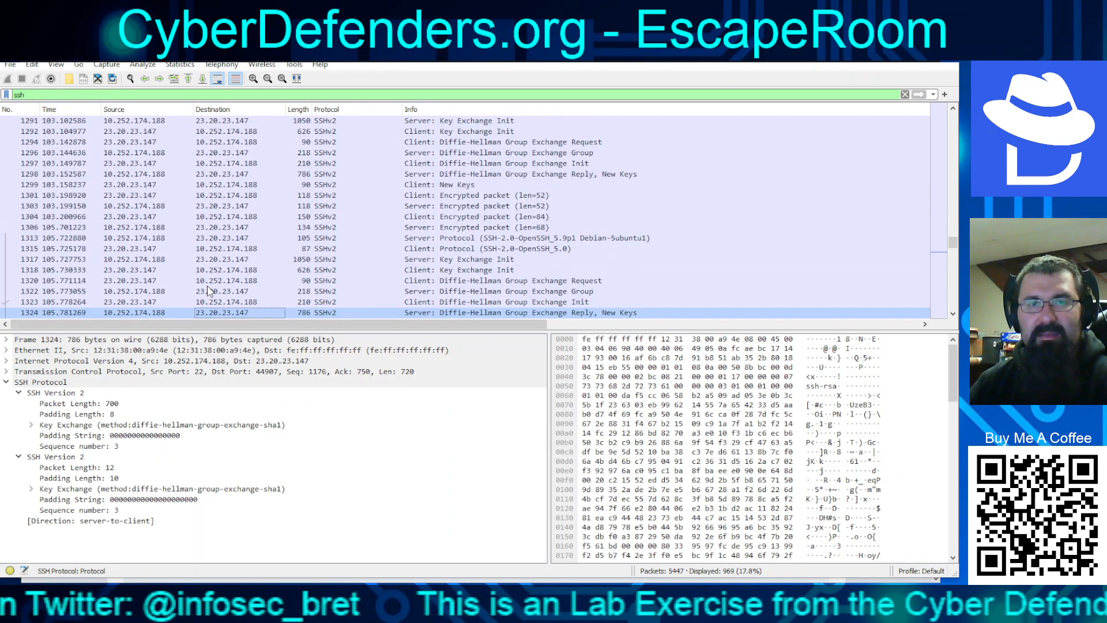
key(Page_Down)
key(Page_Down)
key(Page_Down)
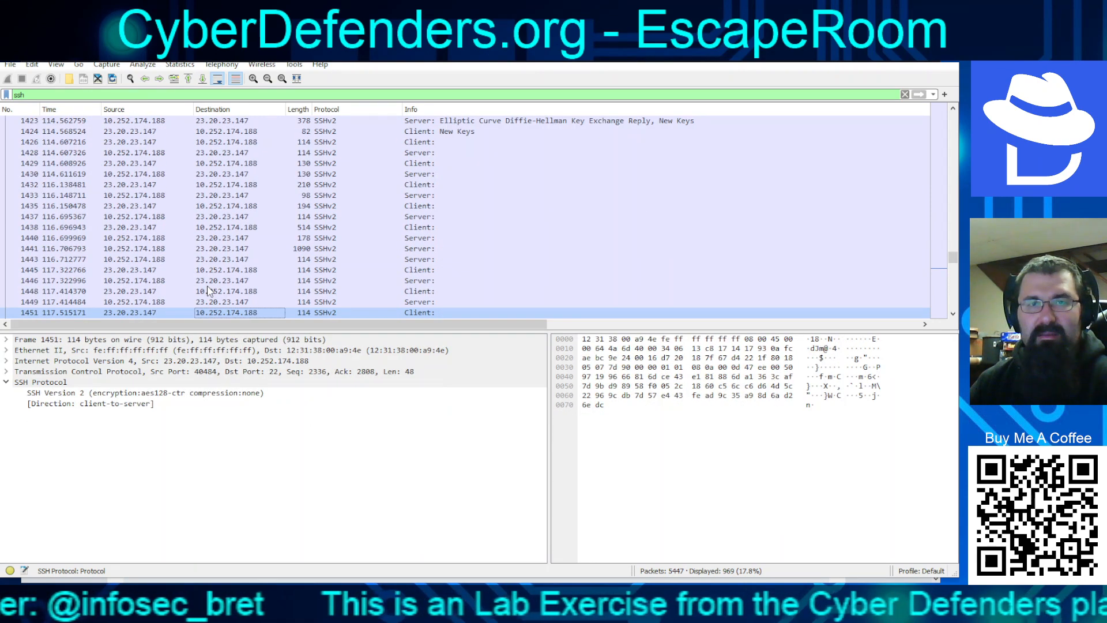
Inspect key exchange frames 1422–1449, then return to the CyberDefenders questions page
key(Up)
key(Up)
key(Up)
key(Up)
key(Up)
key(Up)
key(Up)
key(Up)
key(Up)
key(Up)
key(Up)
key(Up)
key(Up)
key(Up)
key(Up)
key(Up)
key(Up)
key(Up)
key(Up)
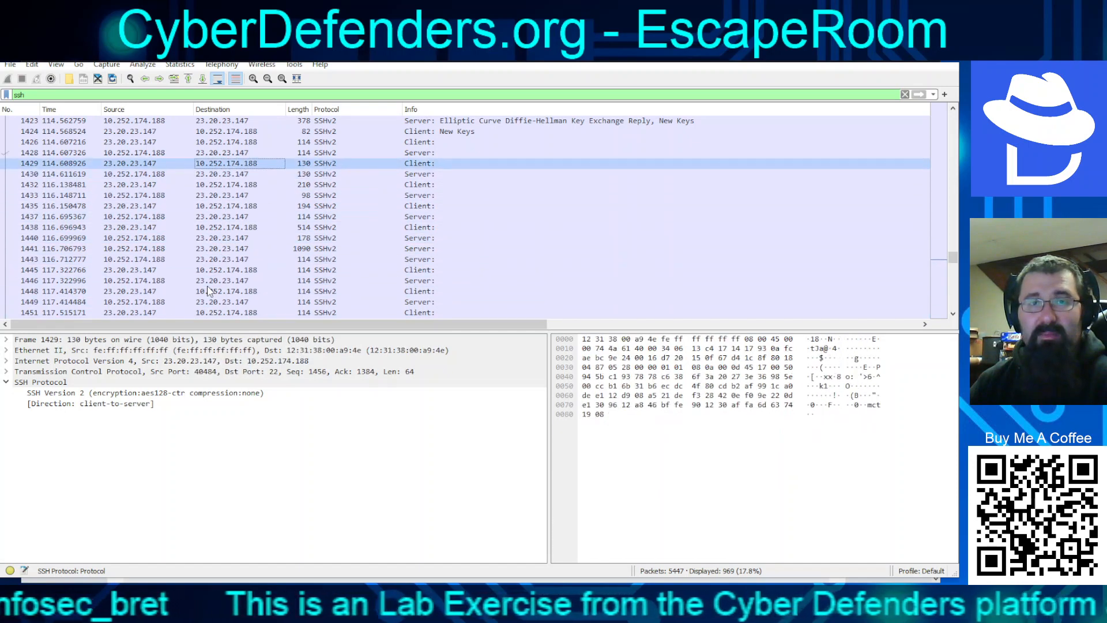
key(Down)
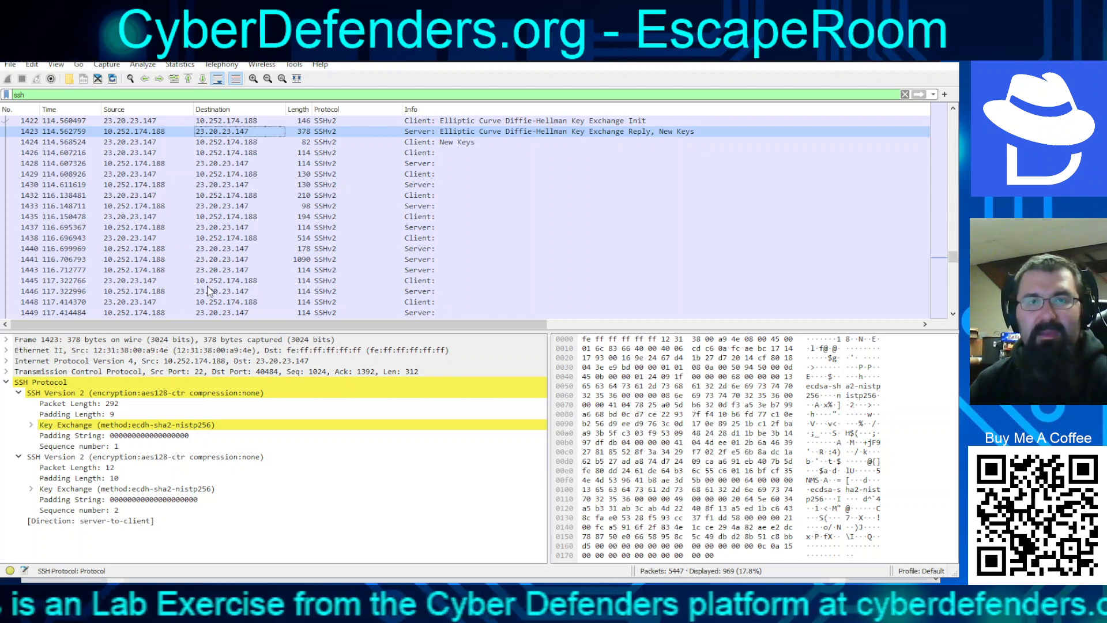
key(Down)
key(Down)
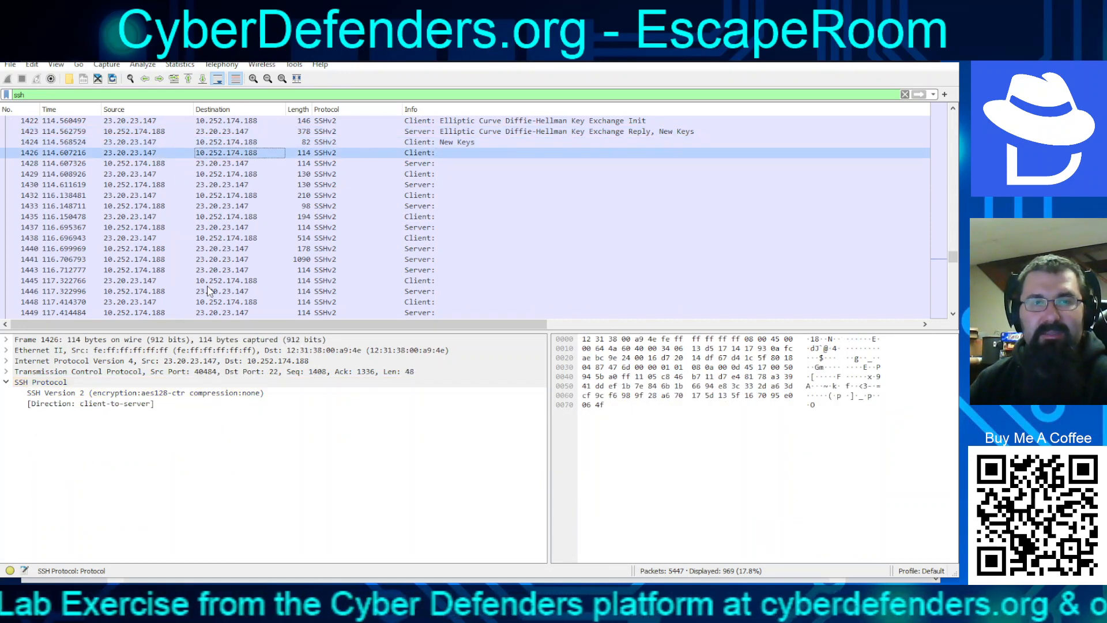
key(Down)
key(Down)
key(Down)
key(Down)
key(Down)
key(Down)
key(Down)
key(Down)
key(Down)
key(Down)
key(Down)
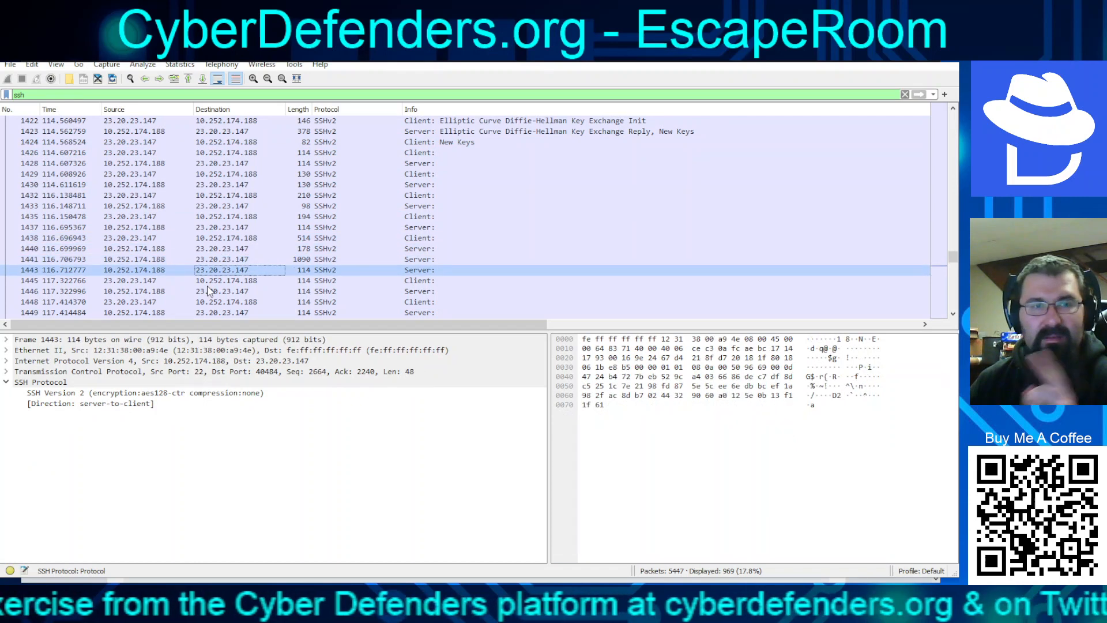
key(Down)
key(Down)
key(Down)
key(Down)
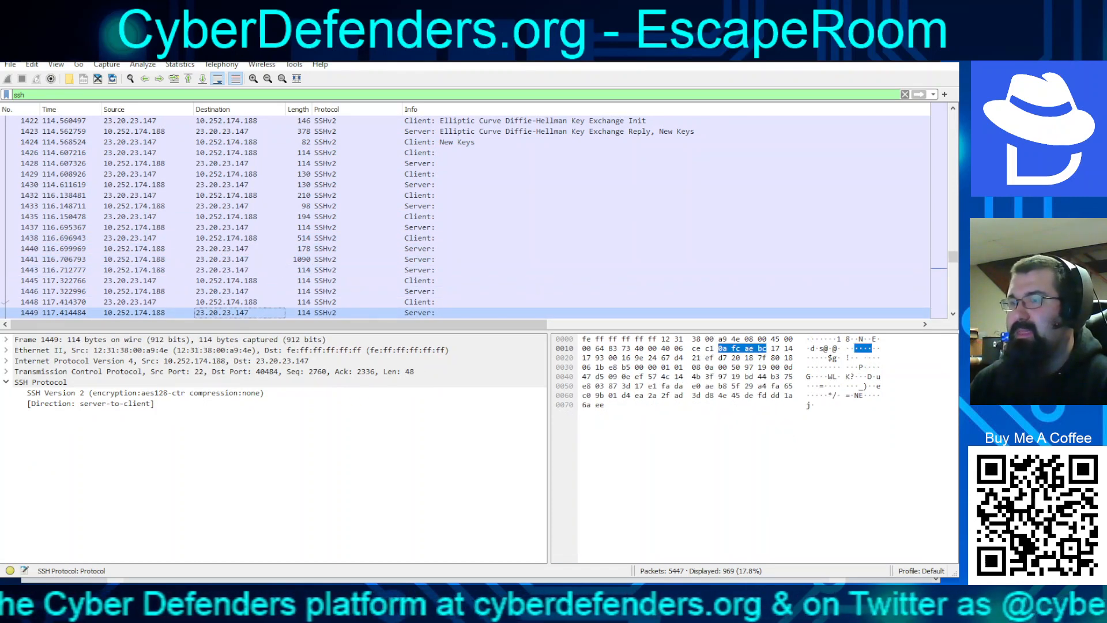
key(alt+Tab)
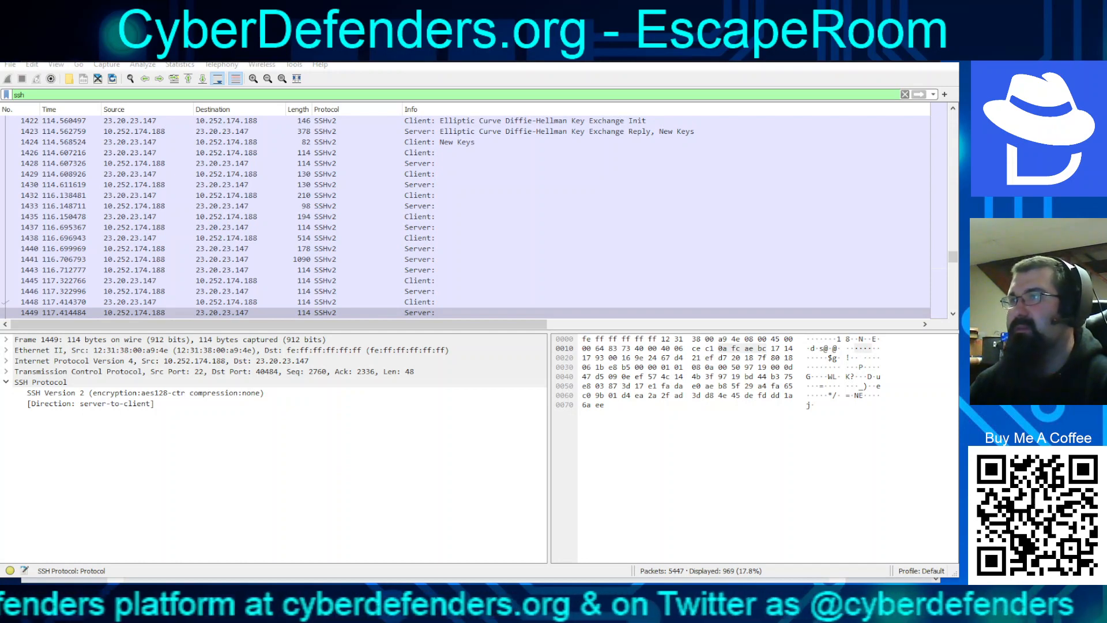
key(alt+Tab)
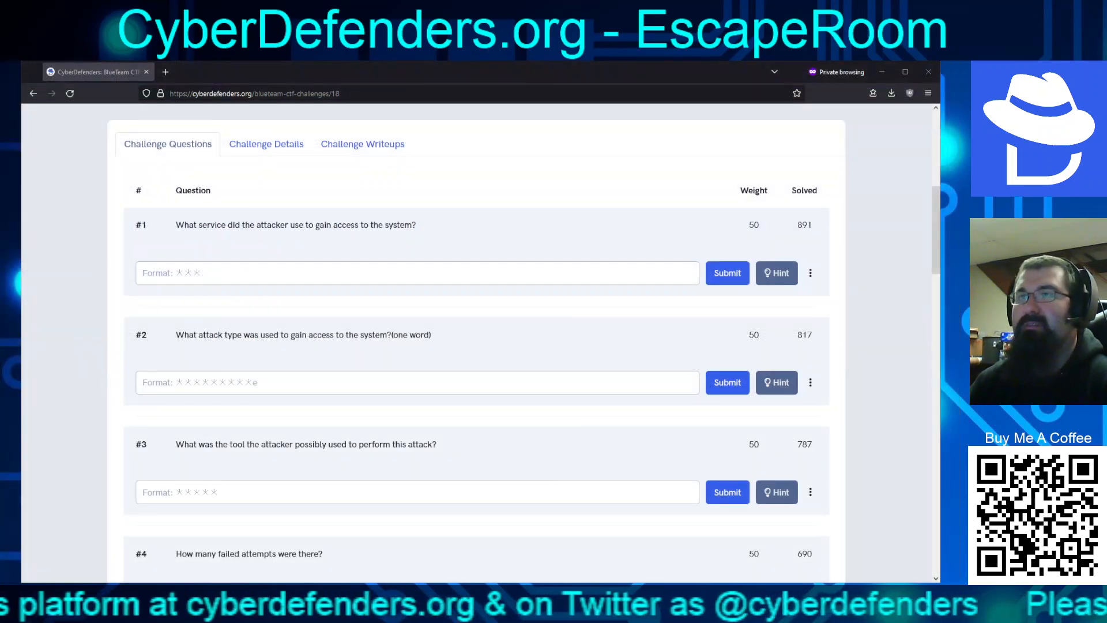
Answer question 1 with ssh and submit it
click(136, 280)
click(193, 281)
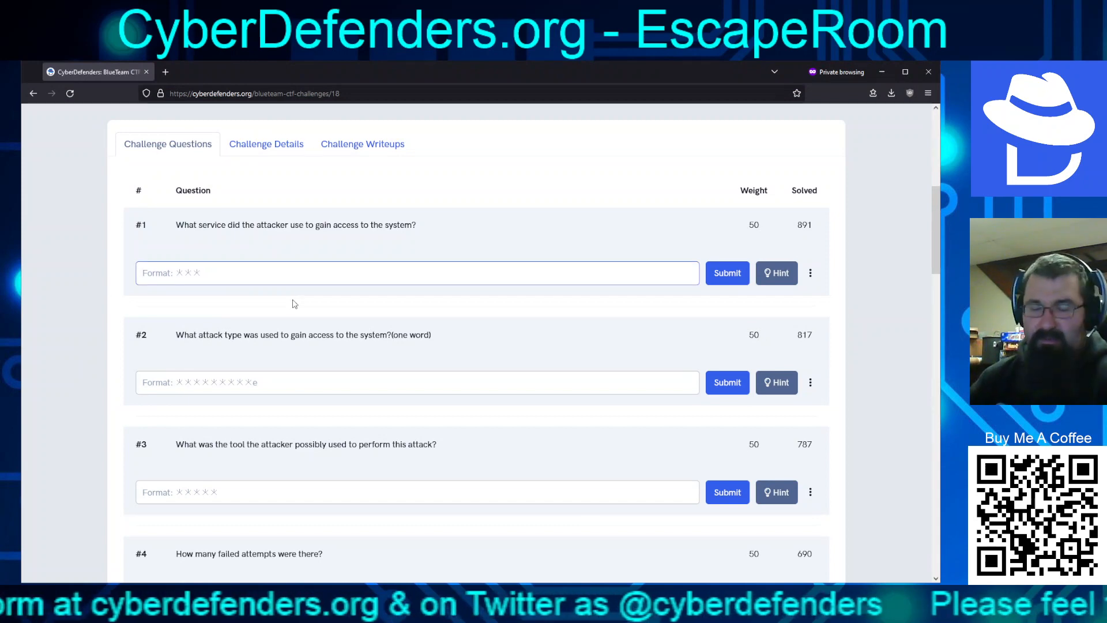
text(ssh)
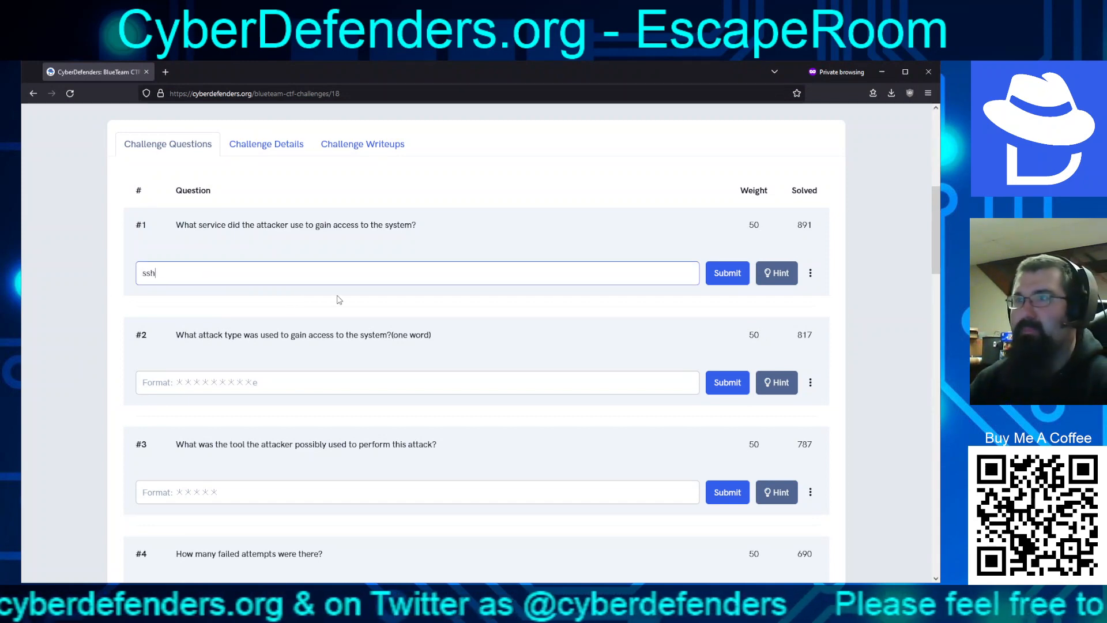
click(718, 275)
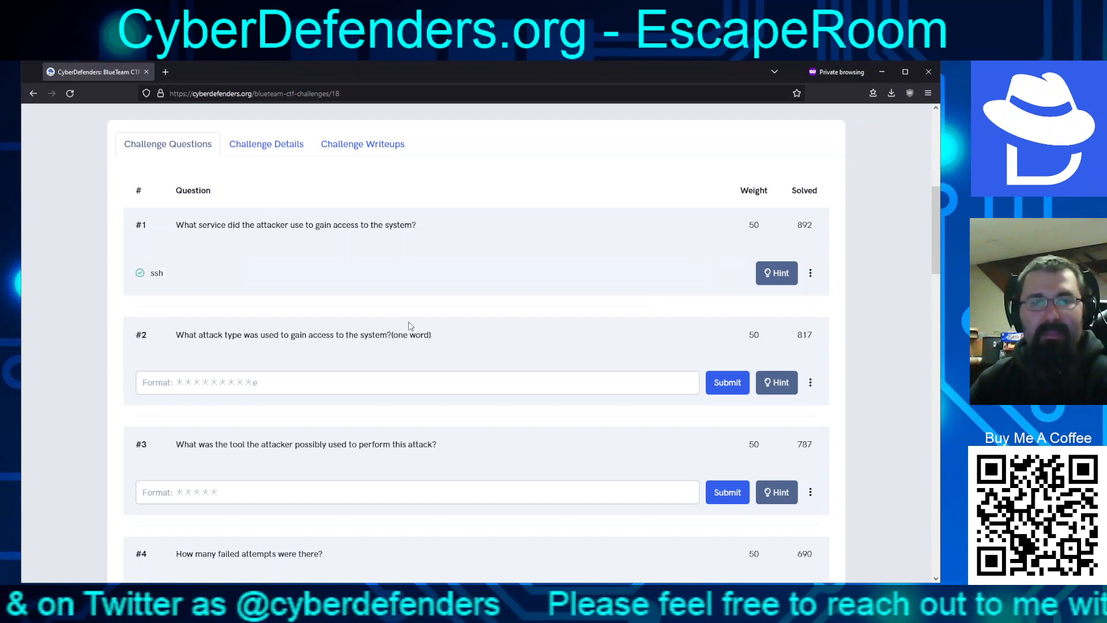
Answer question 2 with bruteforce and submit it
click(209, 388)
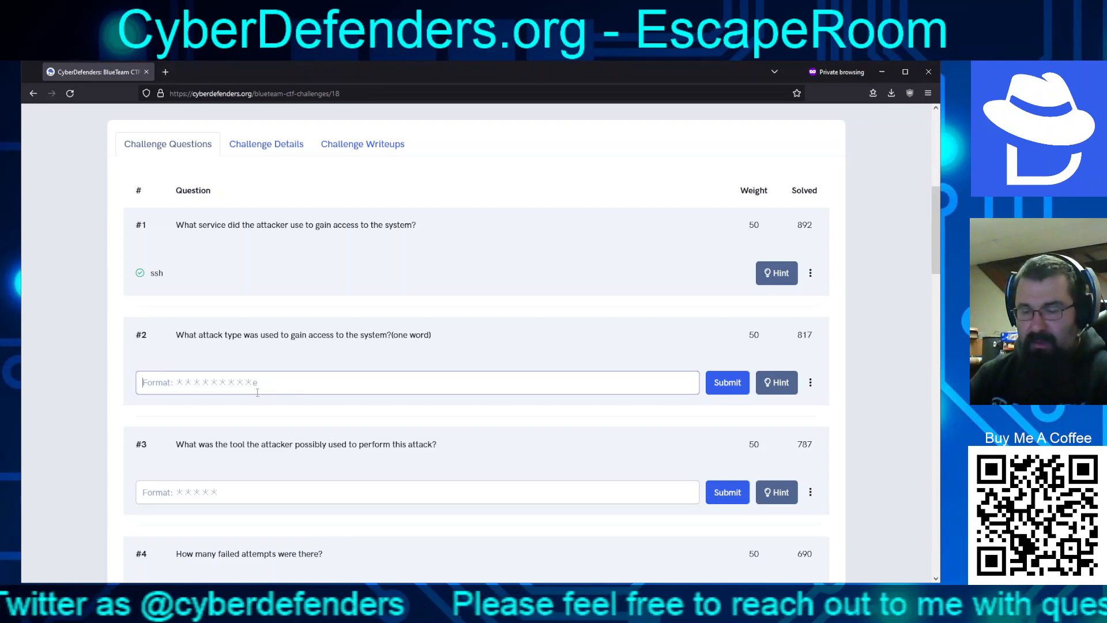
text(brutefroc)
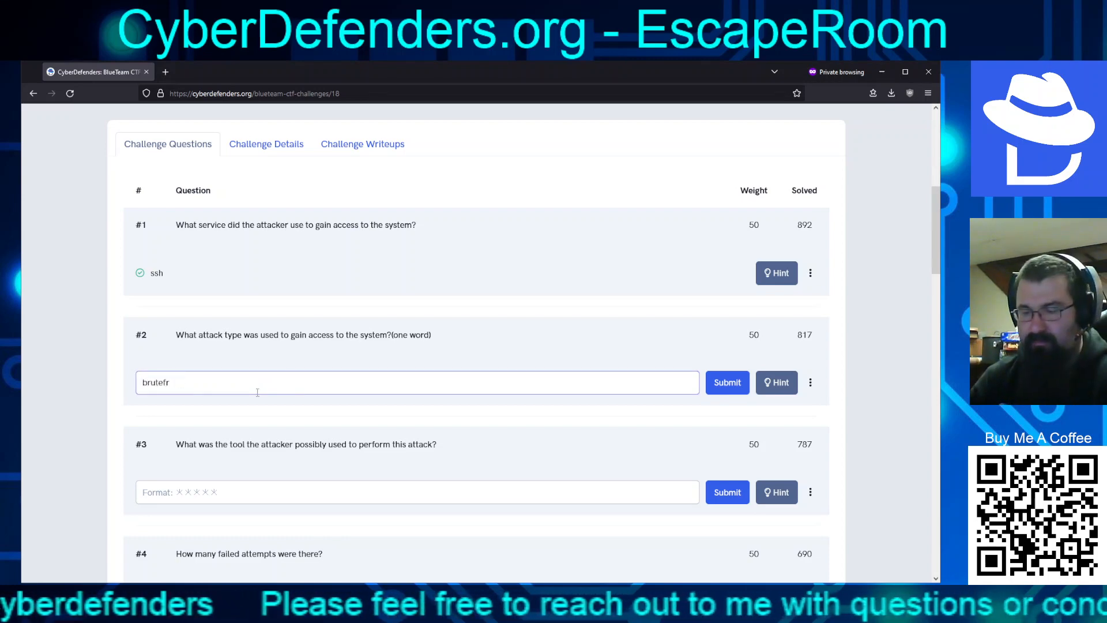
key(Return)
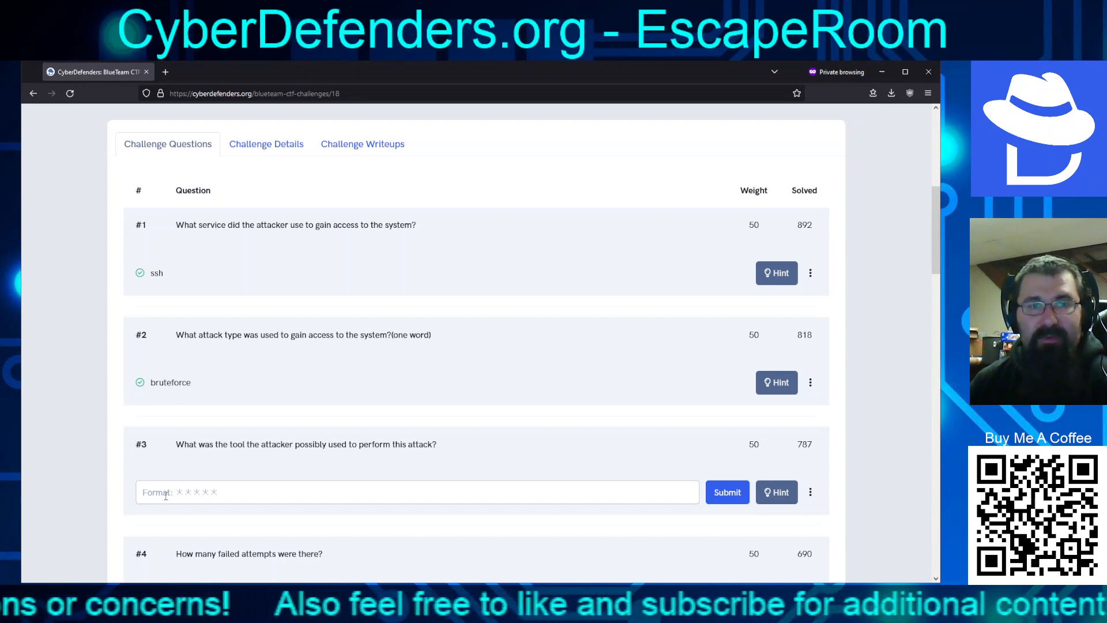
Search Google for 'ssh bruteforce tools' in a new tab and open Geekflare's brute-force tools article
click(165, 72)
text(ssh )
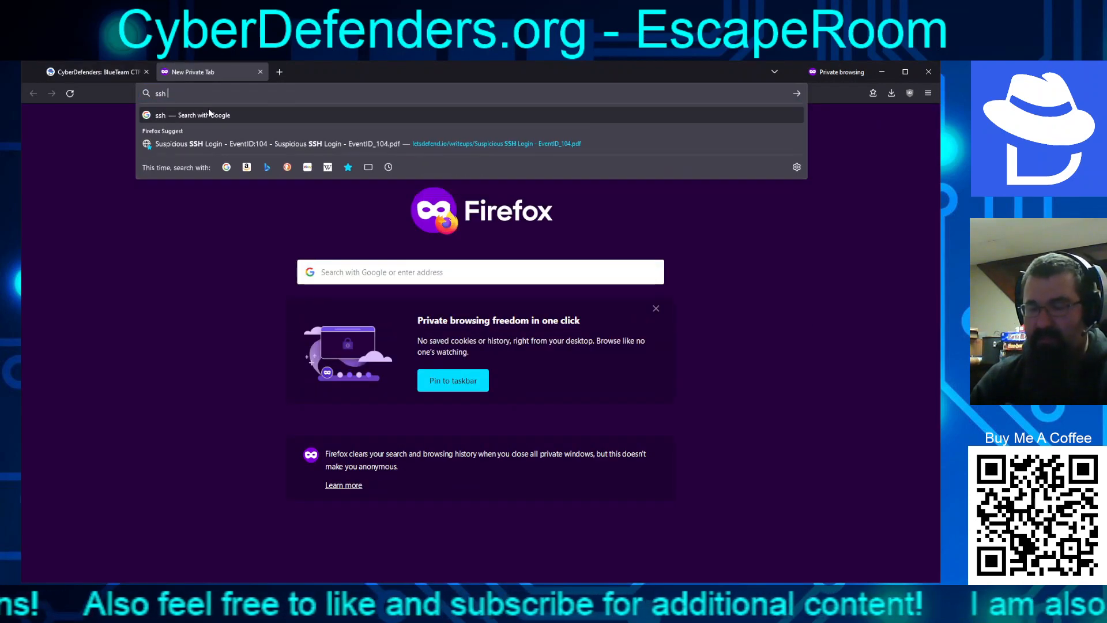
text(bruteforce tools)
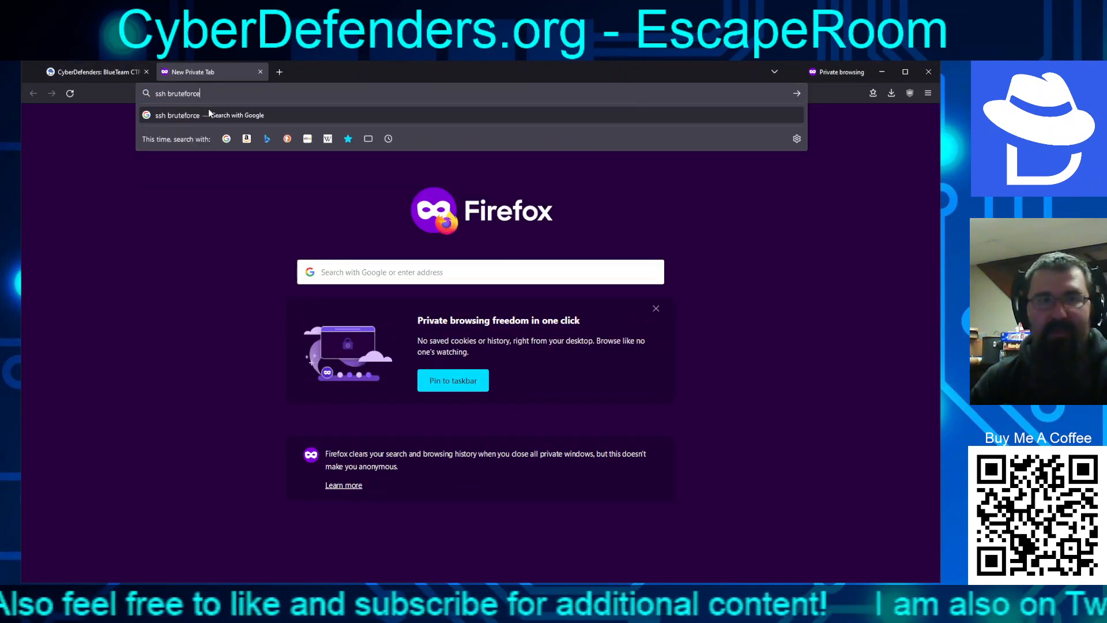
key(Return)
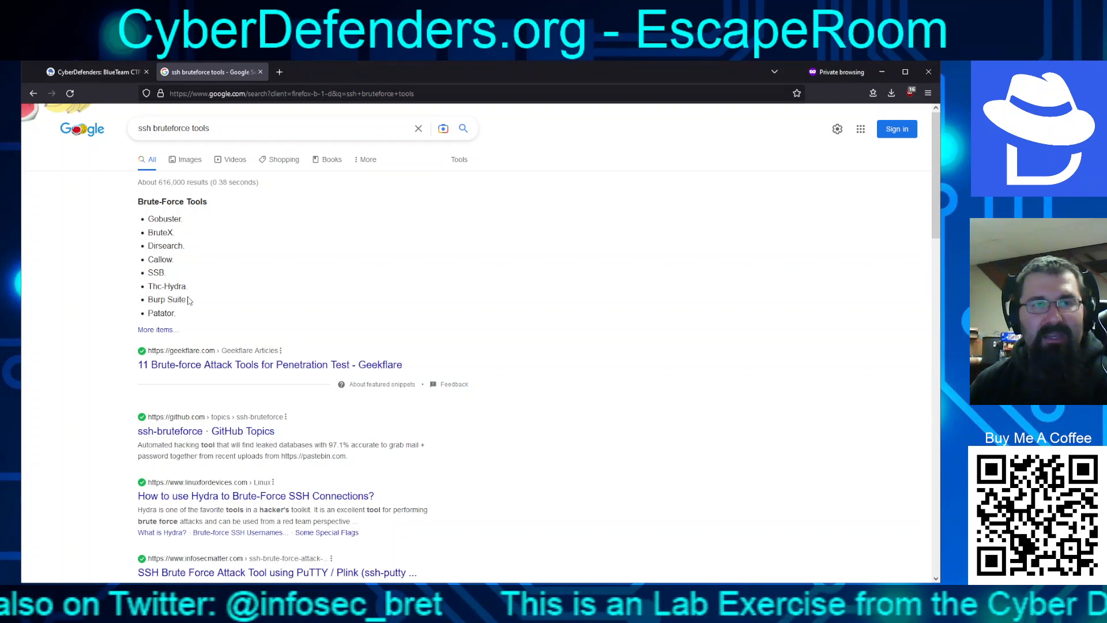
click(194, 370)
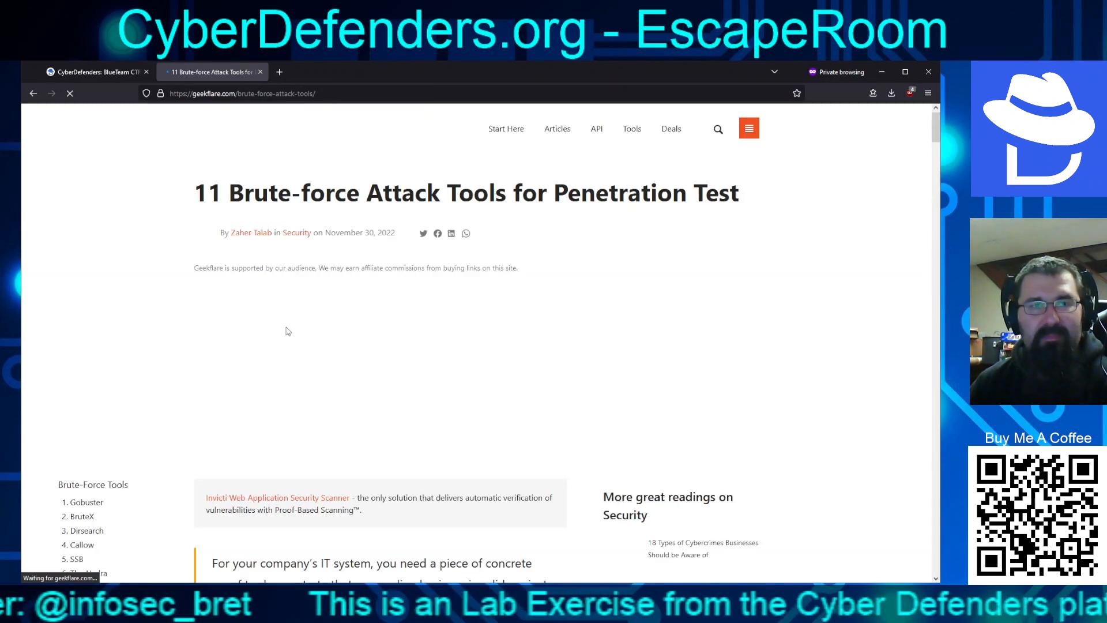
scroll(276, 331, down, 15)
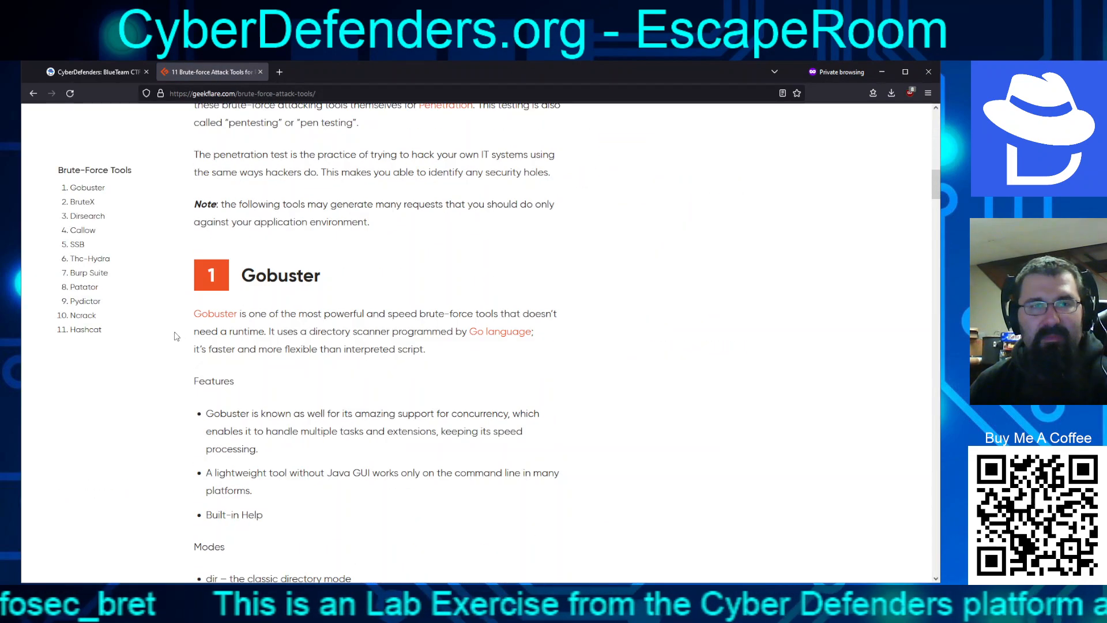
scroll(176, 334, down, 8)
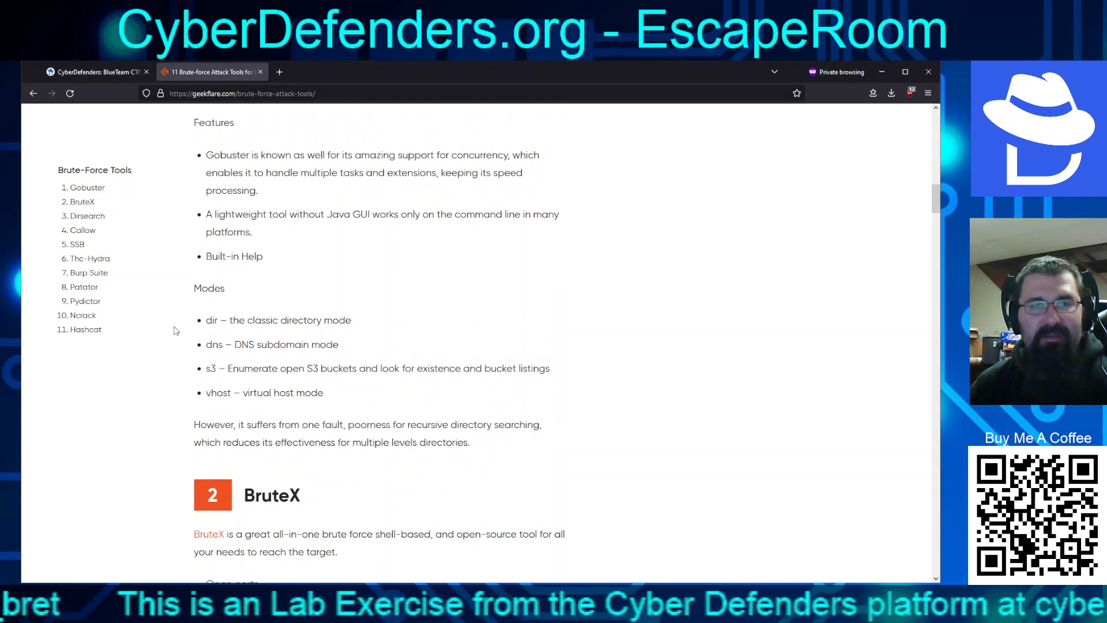
scroll(175, 330, down, 13)
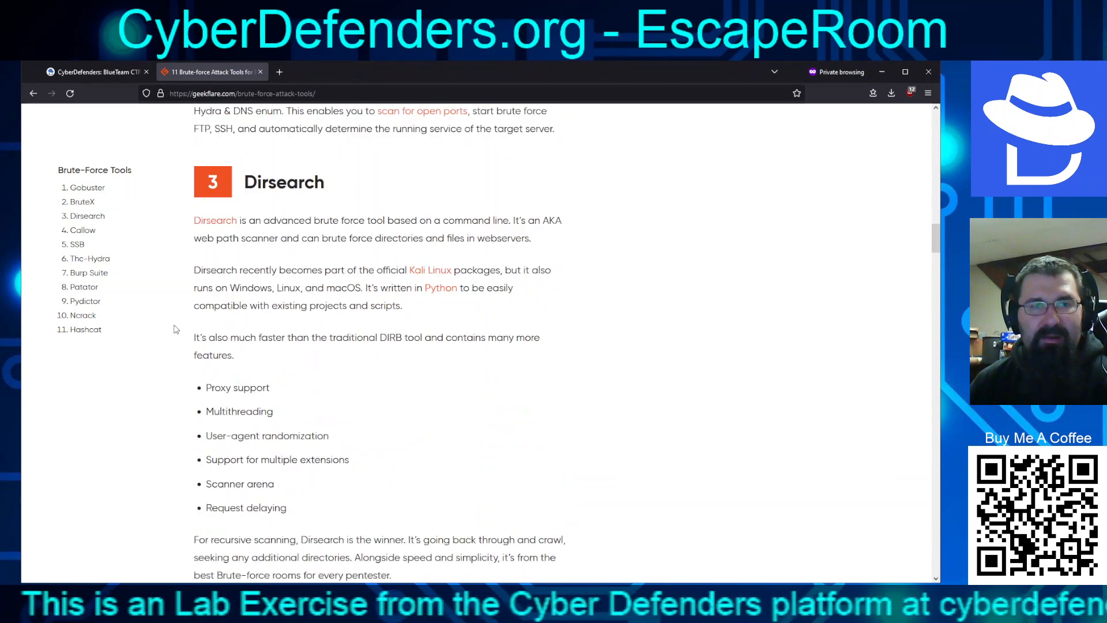
scroll(176, 329, down, 1)
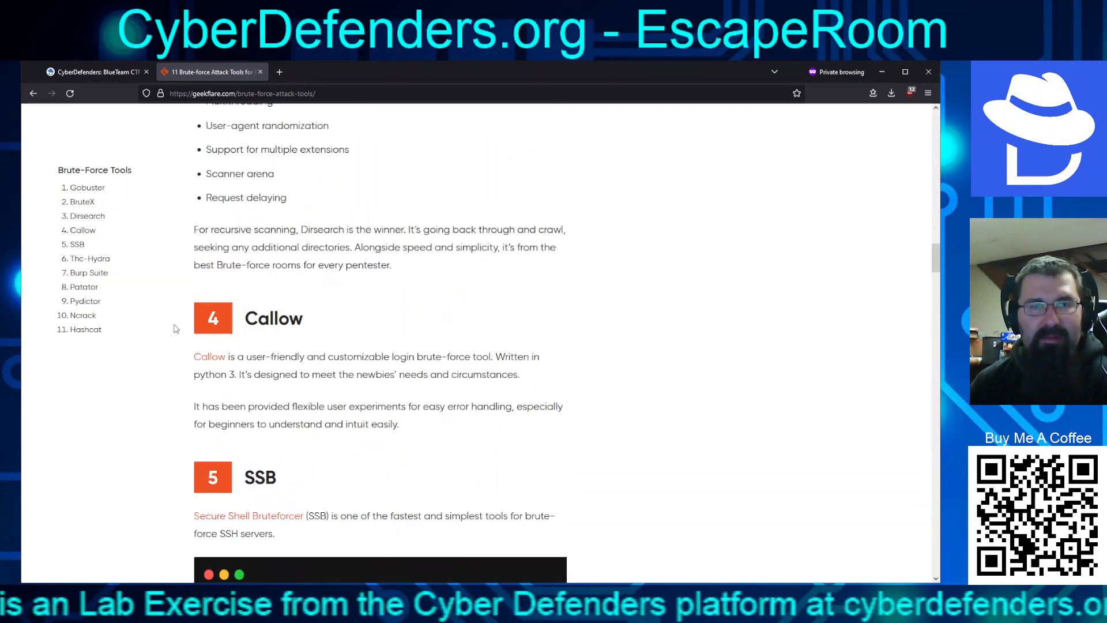
scroll(176, 328, down, 4)
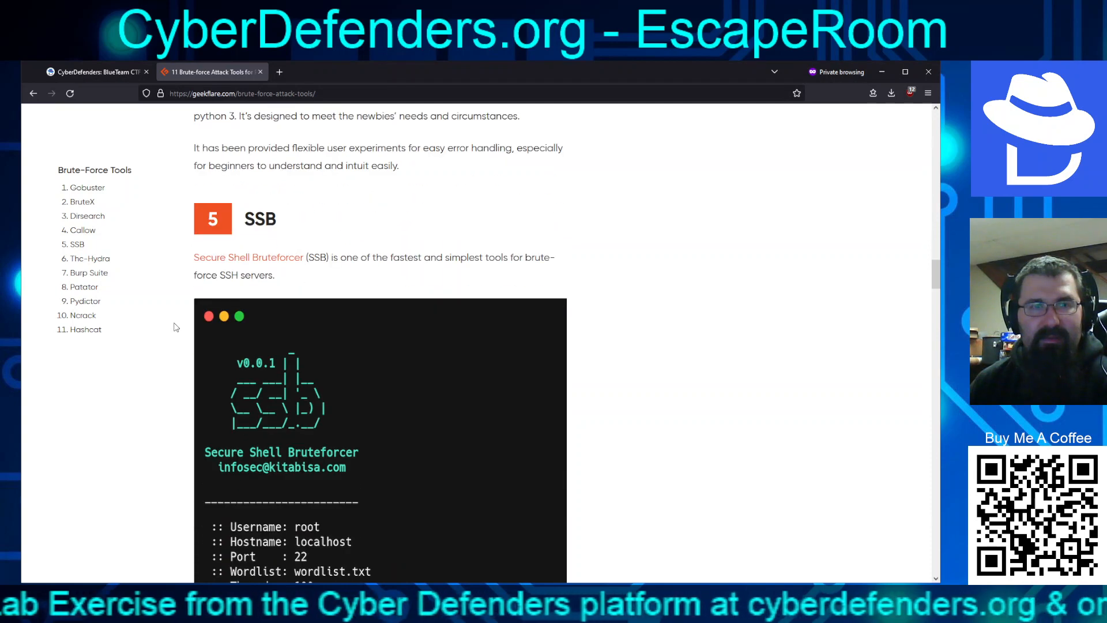
scroll(176, 328, down, 8)
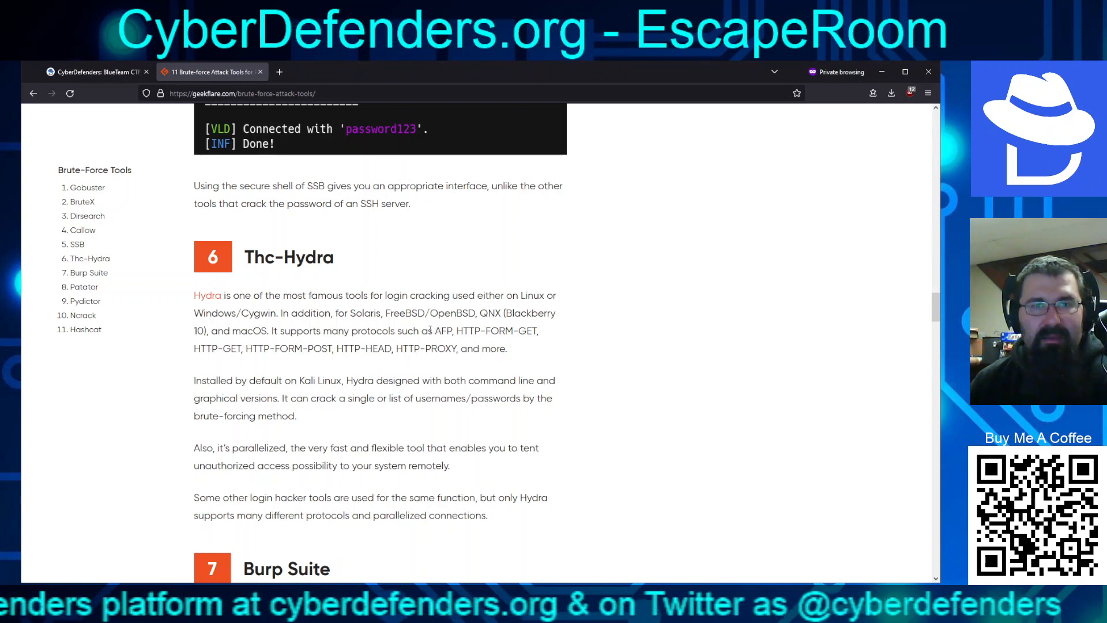
drag(457, 330, 384, 348)
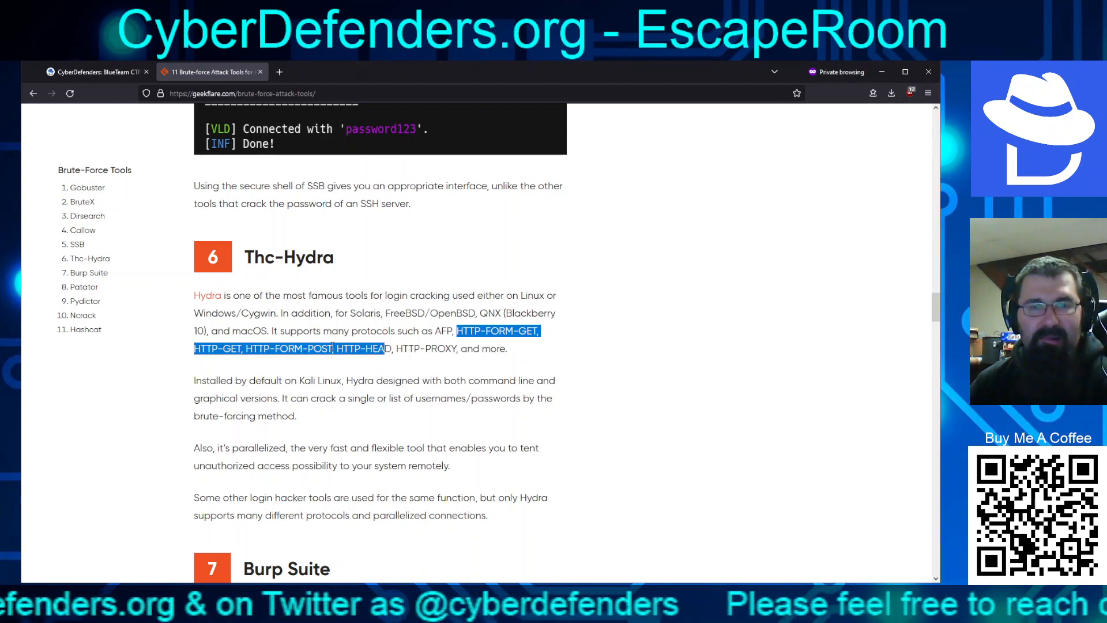
scroll(333, 346, down, 7)
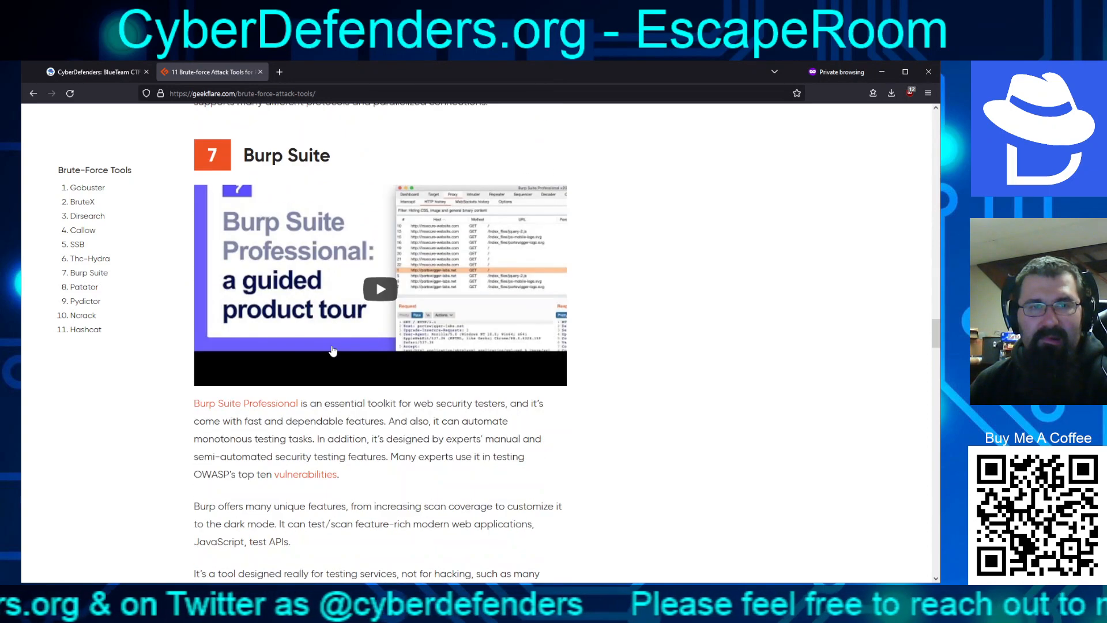
scroll(282, 352, down, 14)
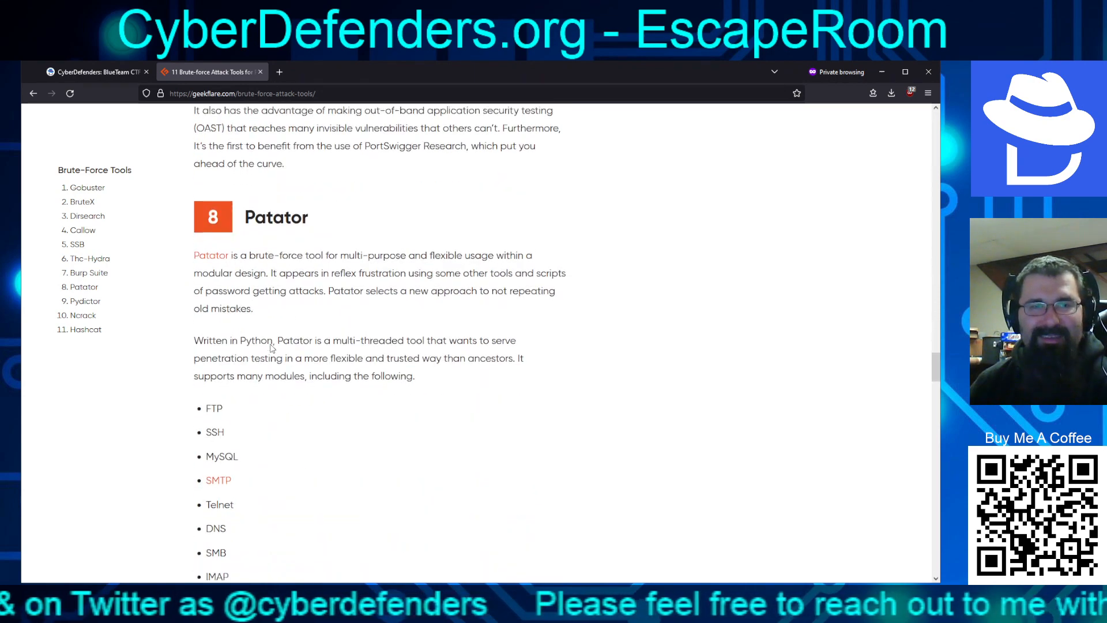
scroll(273, 352, up, 3)
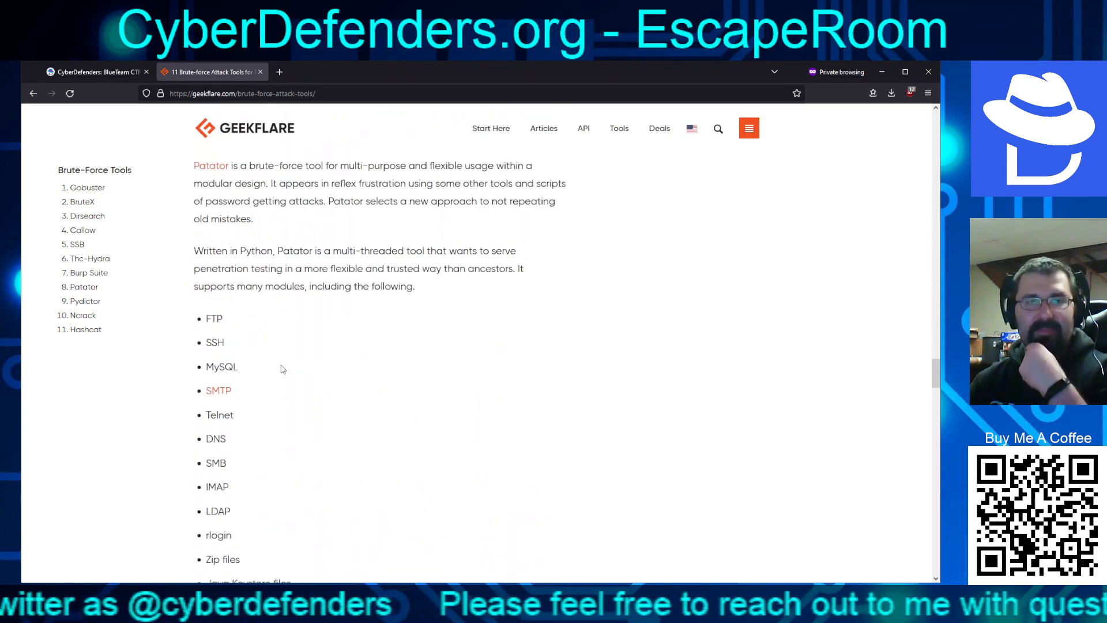
scroll(285, 370, up, 3)
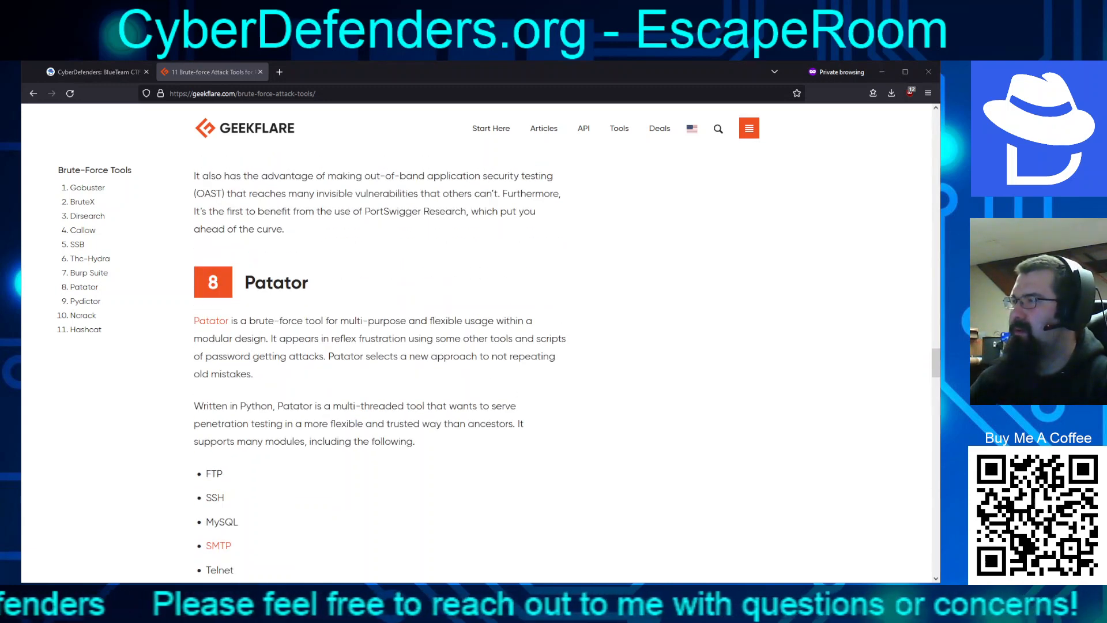
click(99, 72)
click(184, 492)
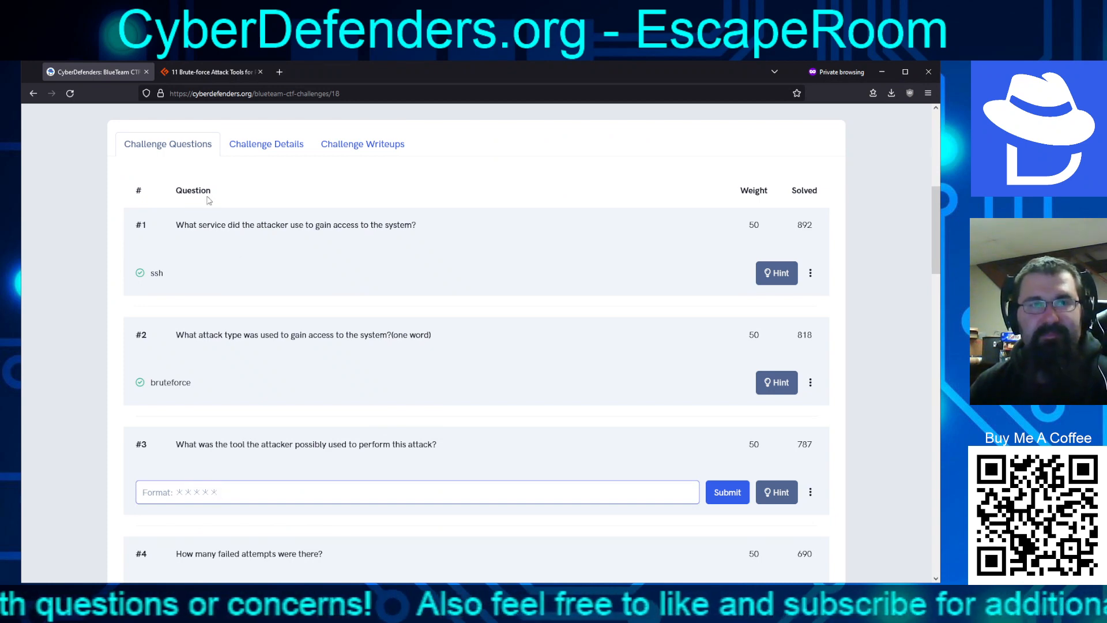
click(212, 74)
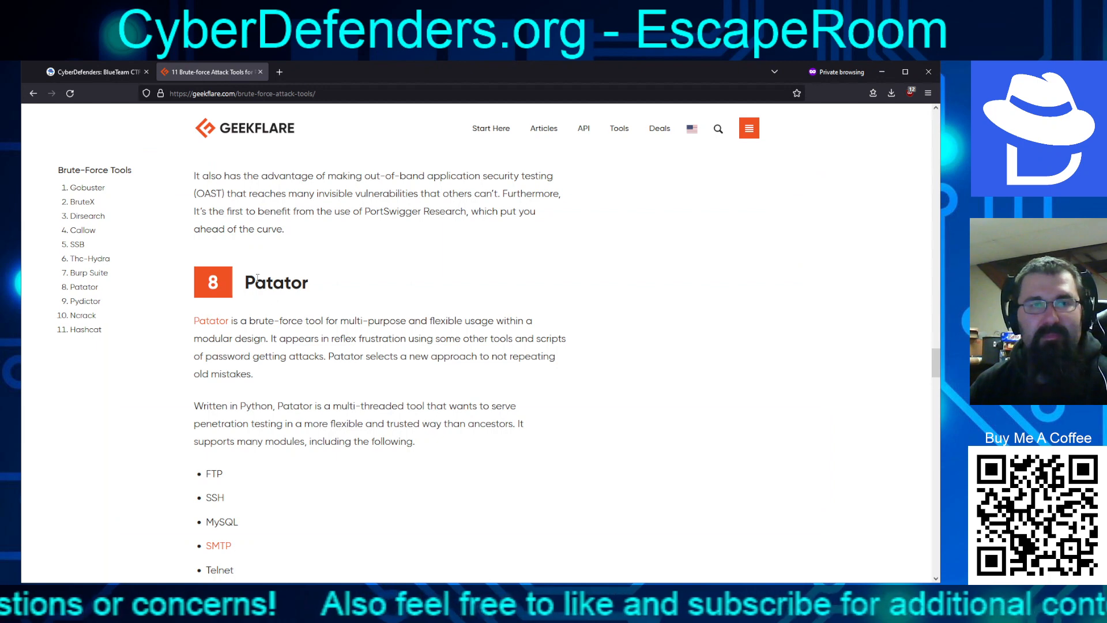
Scroll the Geekflare tool list and highlight 'Hydra' in the Thc-Hydra heading
scroll(335, 346, down, 5)
scroll(298, 475, down, 10)
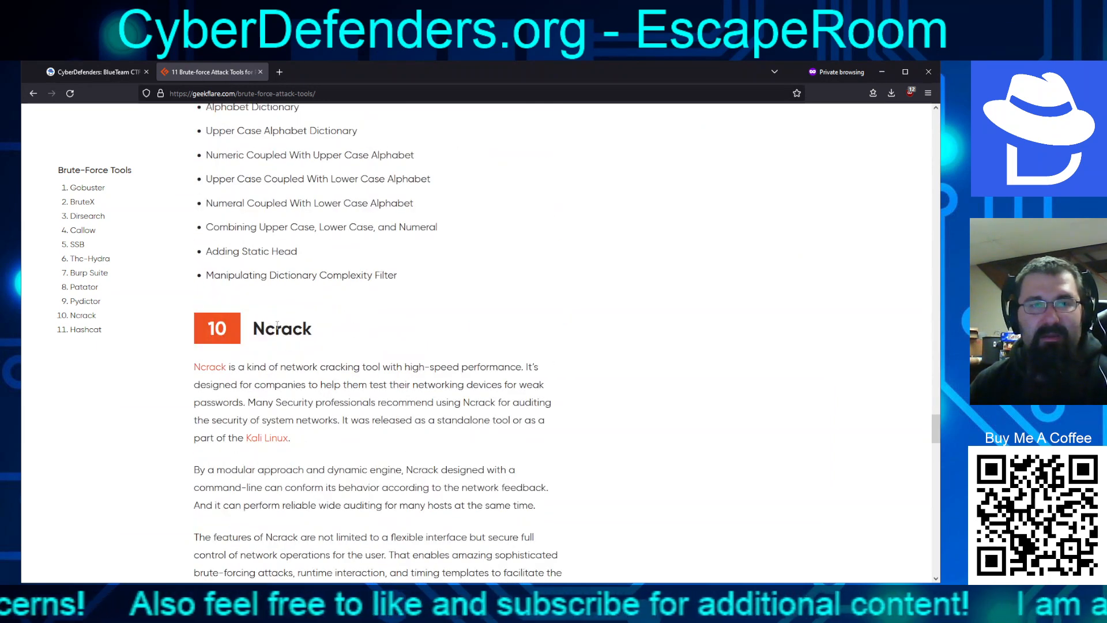
scroll(362, 386, down, 5)
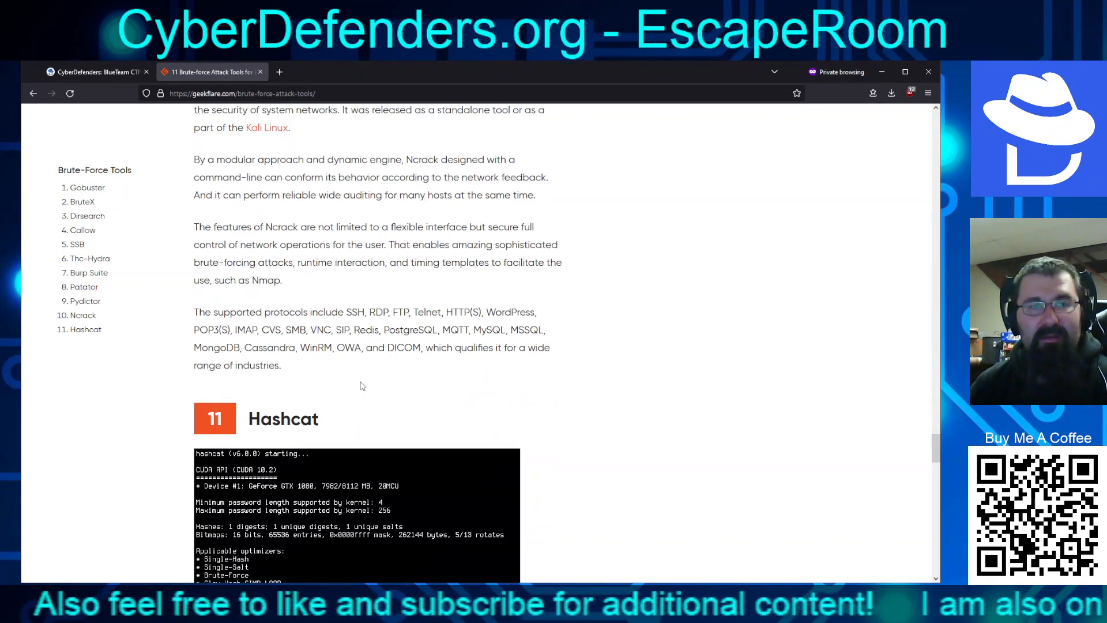
scroll(362, 386, down, 10)
scroll(342, 365, up, 8)
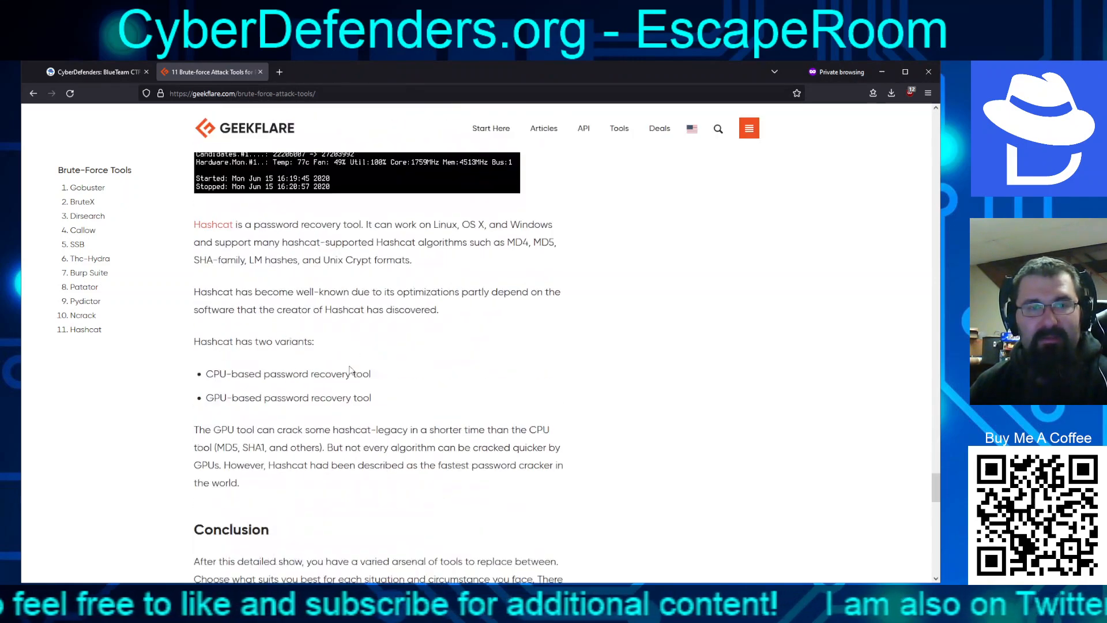
scroll(342, 366, up, 20)
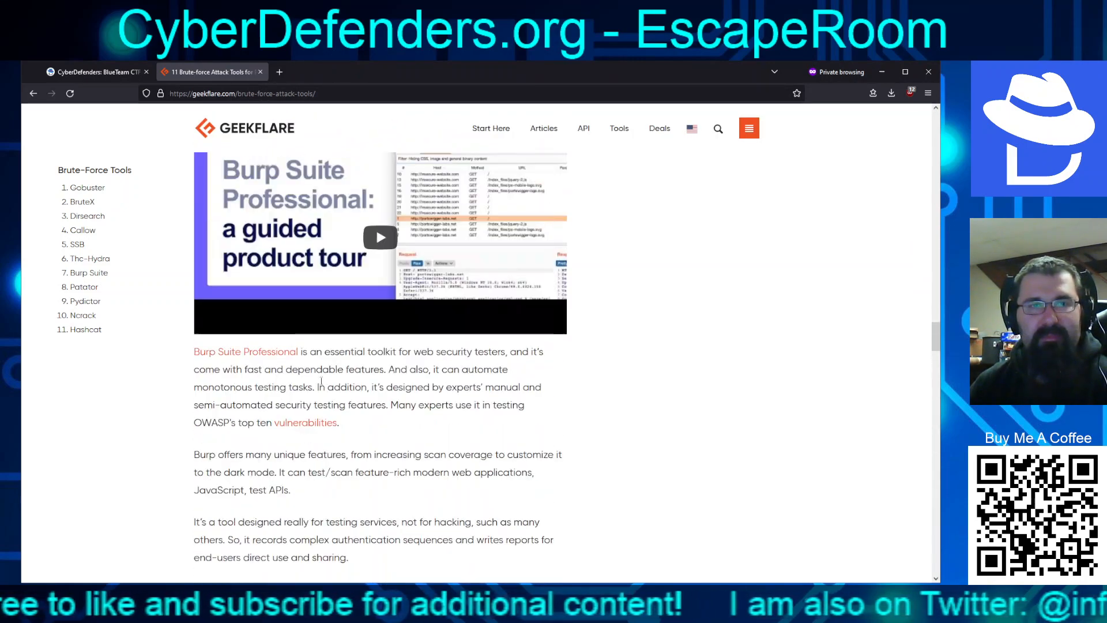
scroll(327, 370, up, 7)
scroll(306, 364, down, 9)
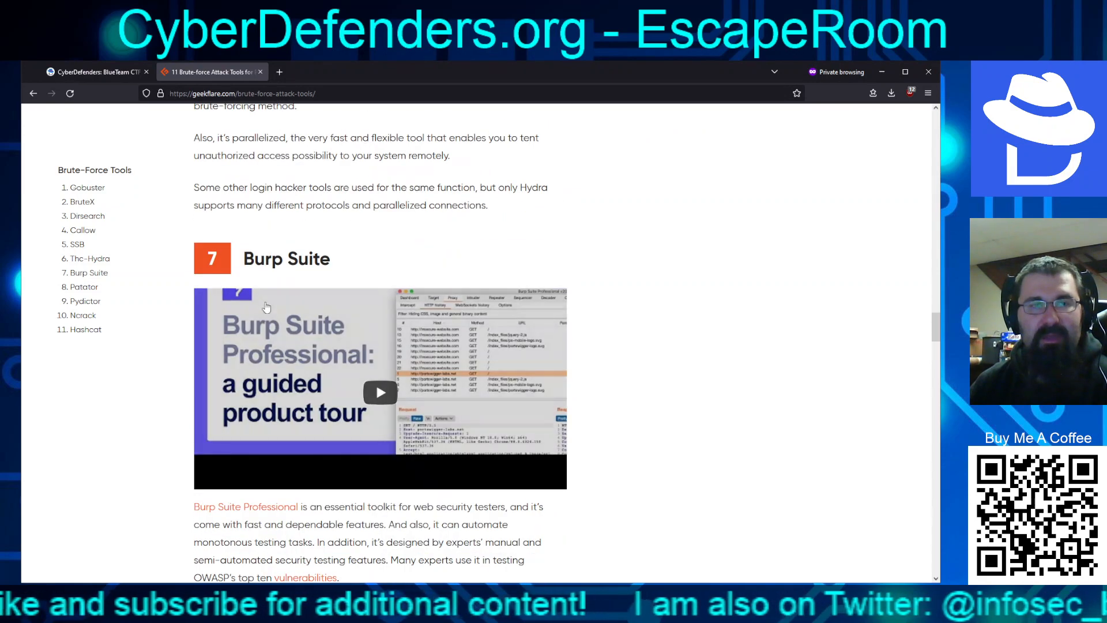
drag(243, 258, 298, 258)
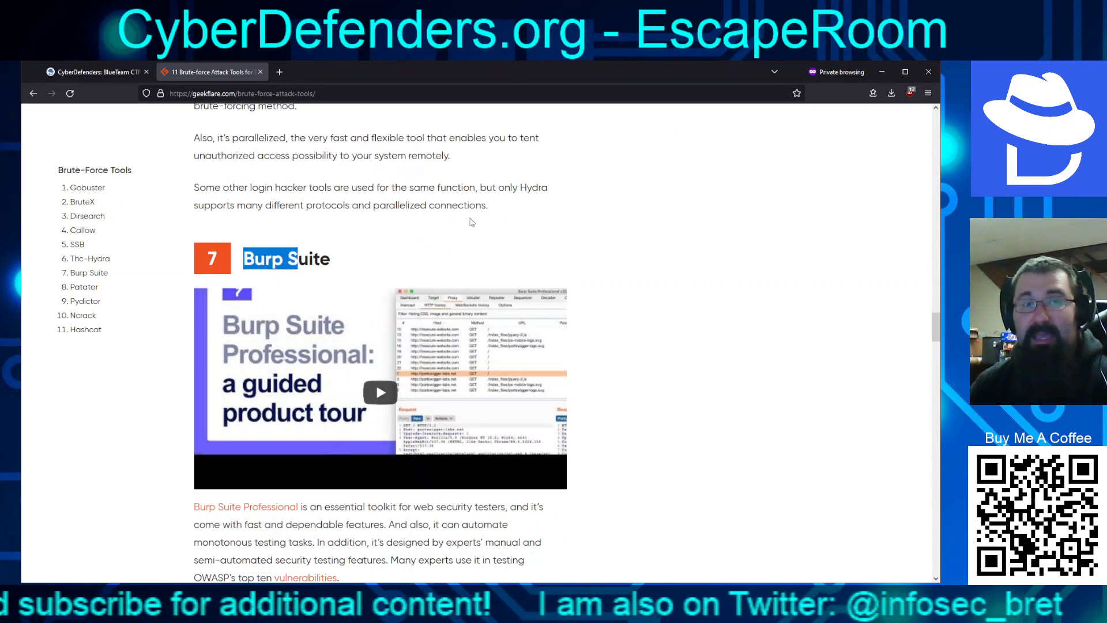
scroll(493, 242, up, 3)
scroll(487, 237, up, 6)
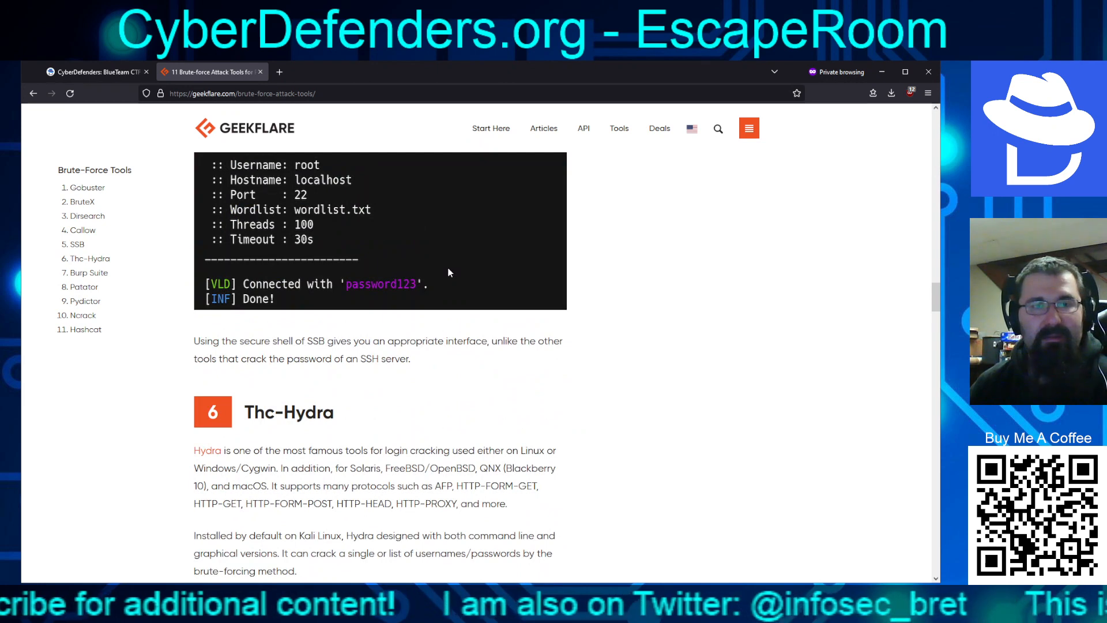
drag(342, 417, 281, 411)
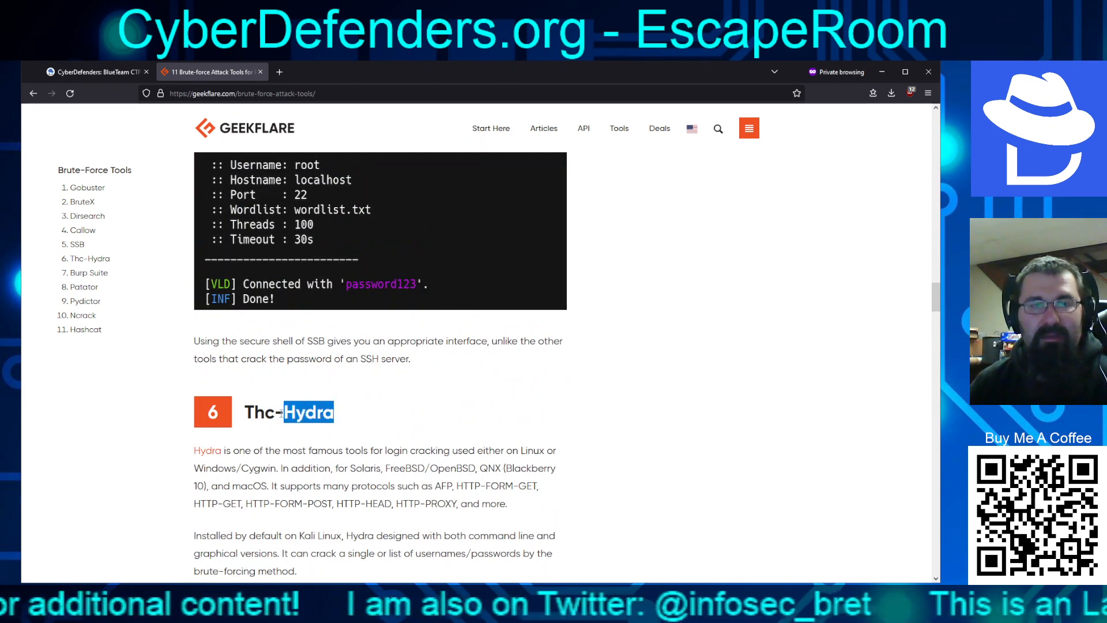
Scroll back up and return to the CyberDefenders tab for question #3
scroll(309, 380, up, 8)
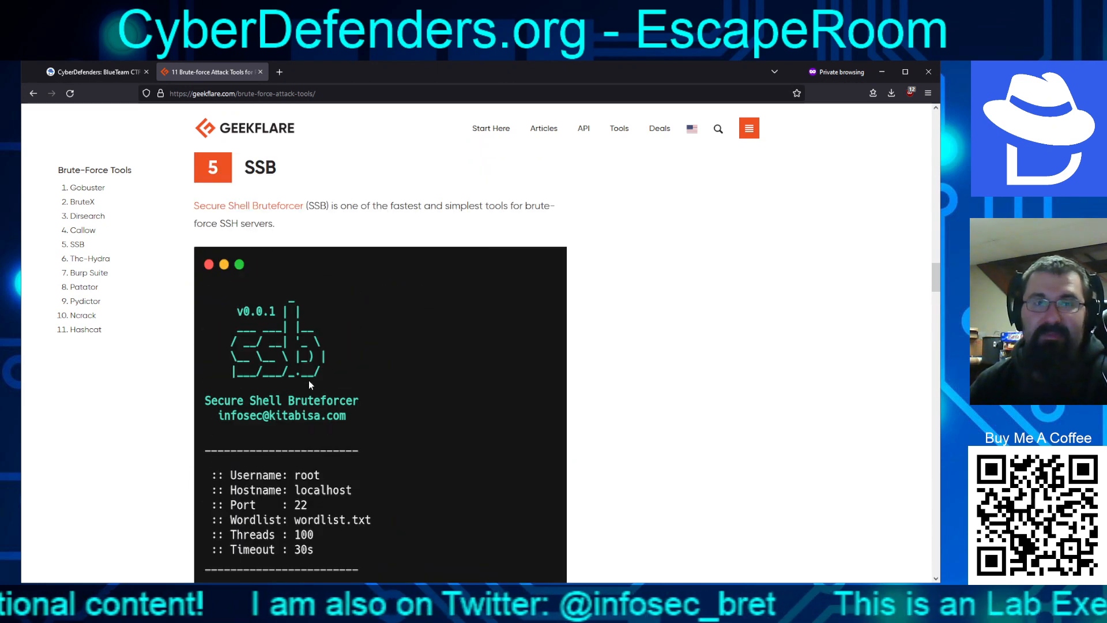
scroll(258, 349, up, 10)
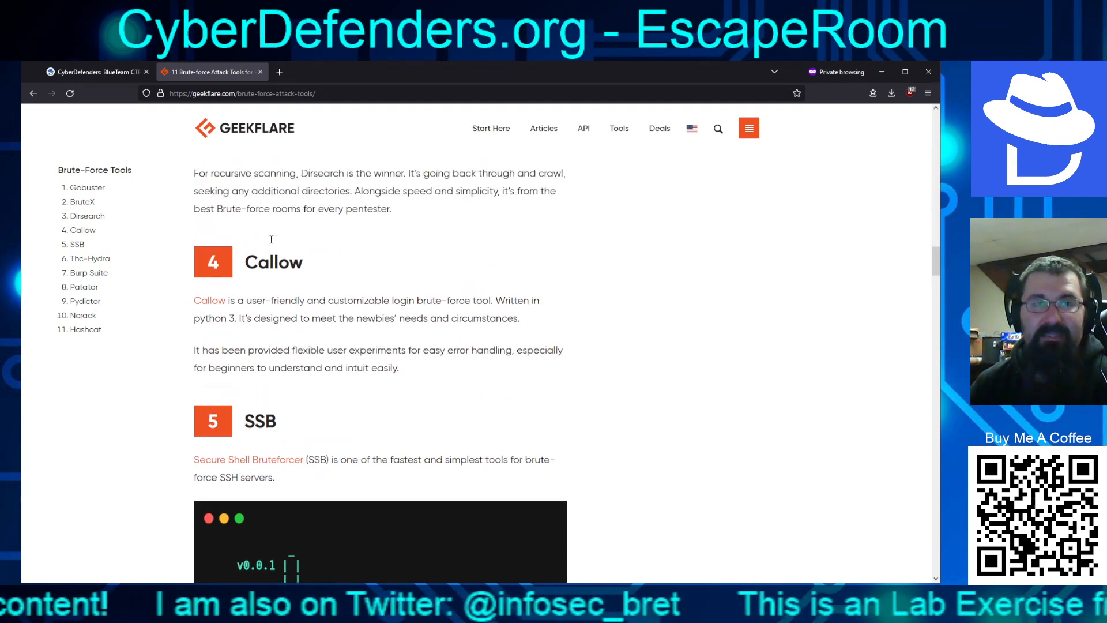
scroll(292, 354, up, 10)
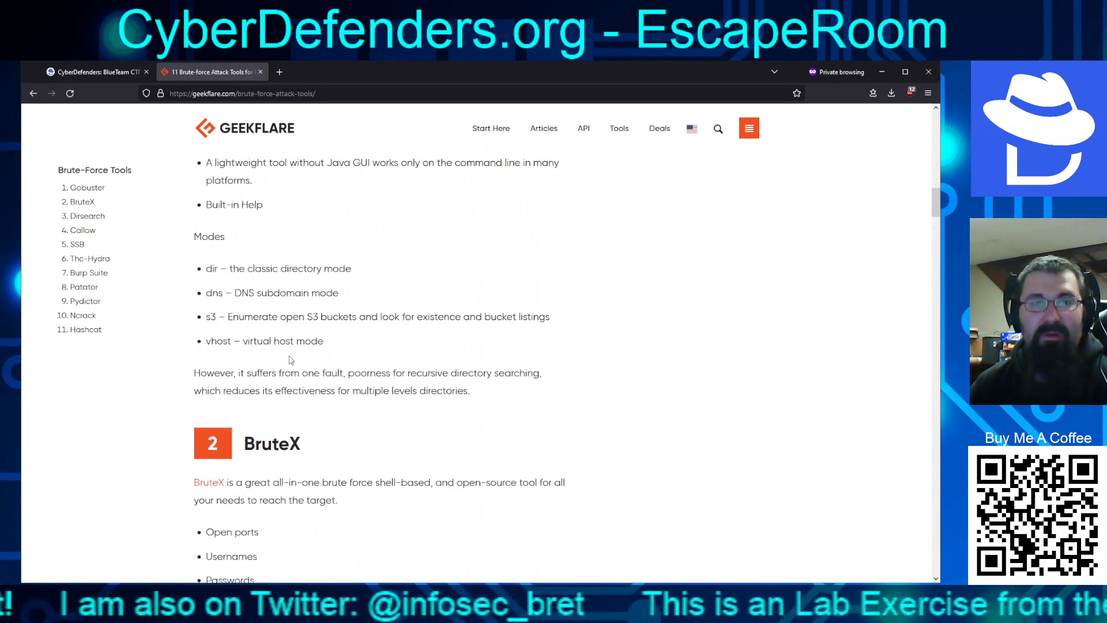
scroll(283, 362, up, 10)
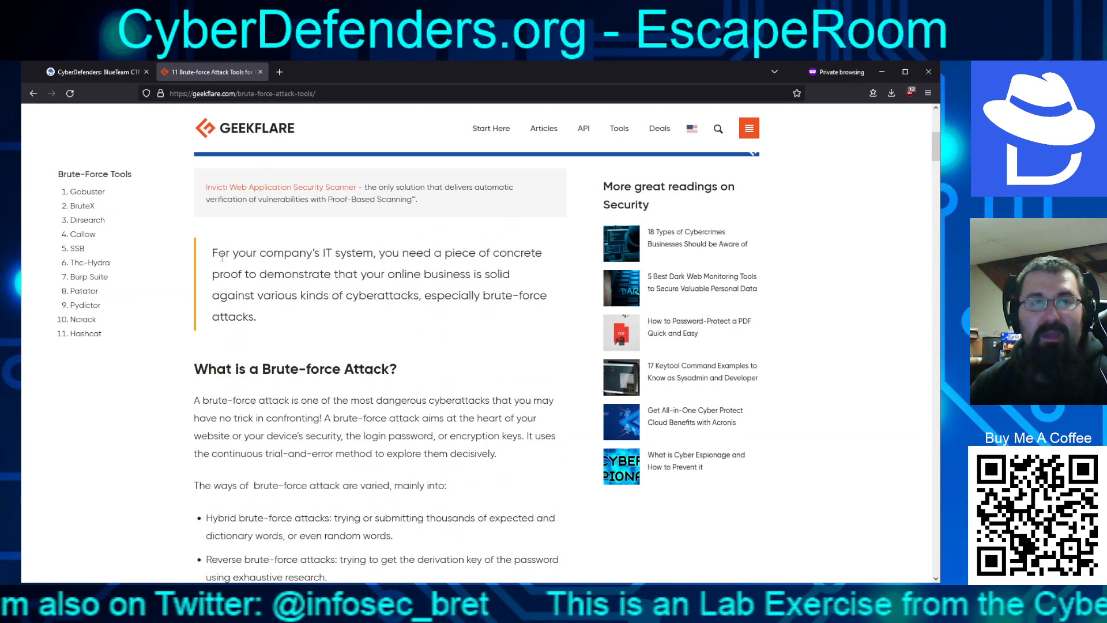
click(109, 74)
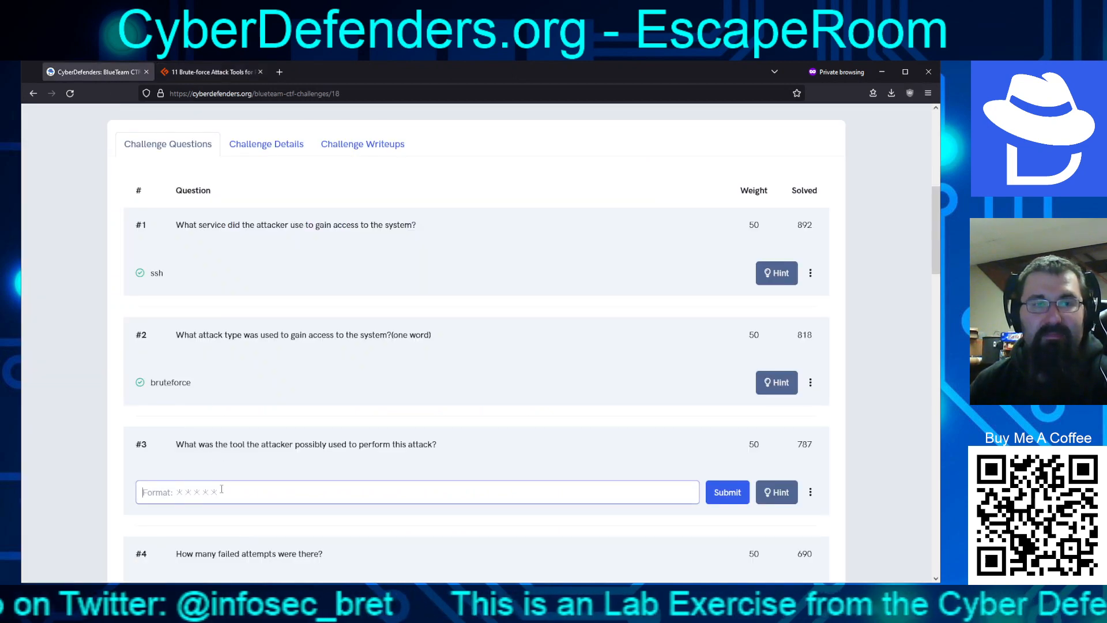
Answer question #3 with hydra, correcting the rejected 'hyrda' typo before resubmitting
text(hyrda)
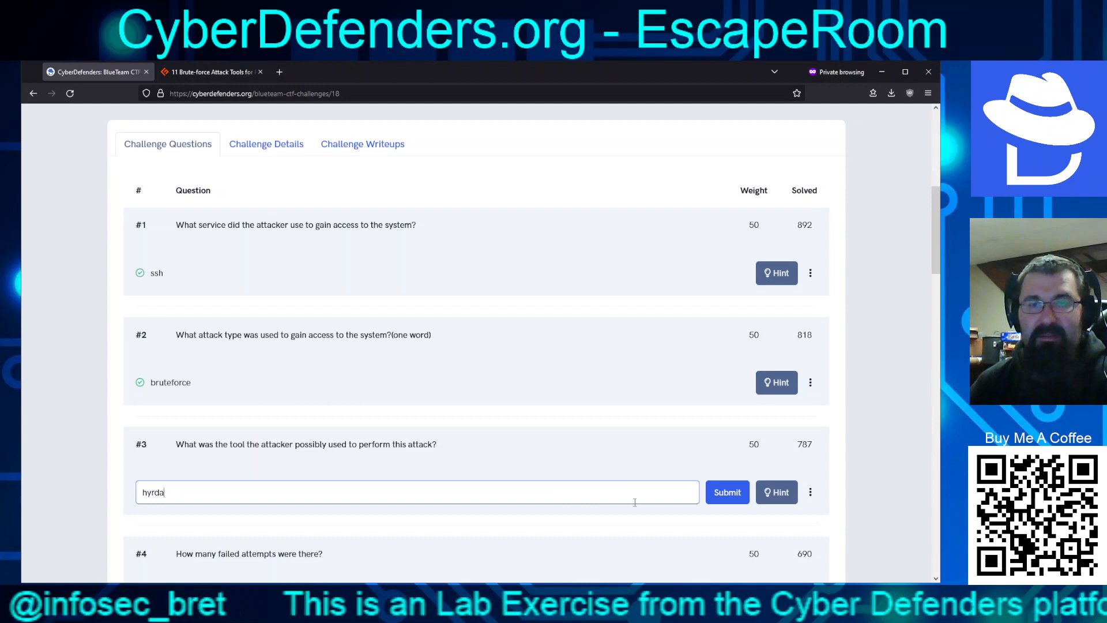
key(Return)
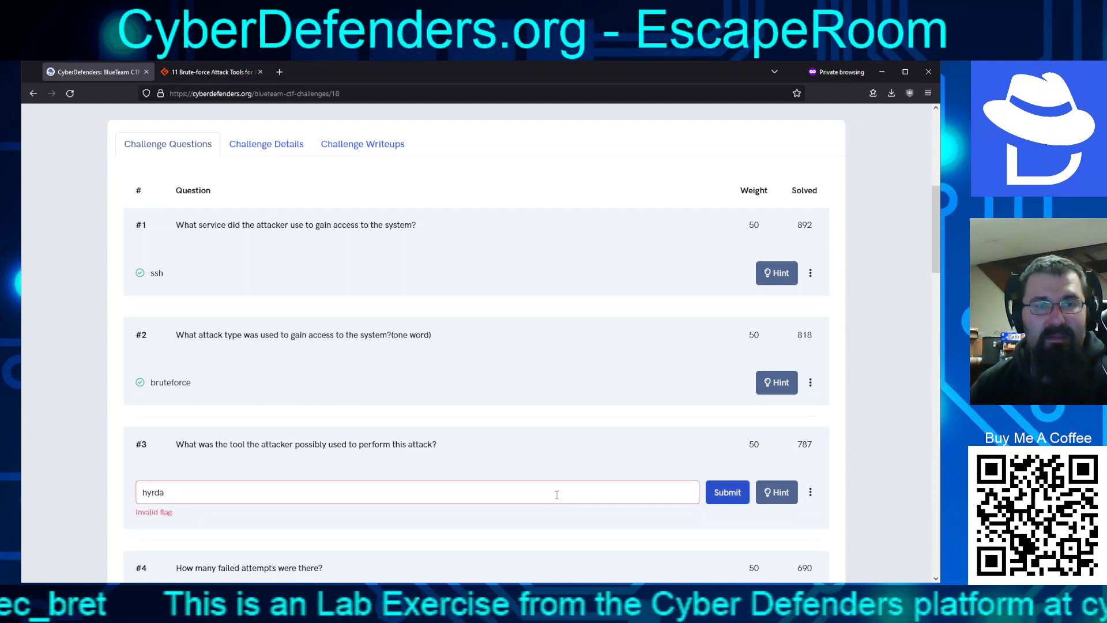
key(BackSpace)
key(BackSpace)
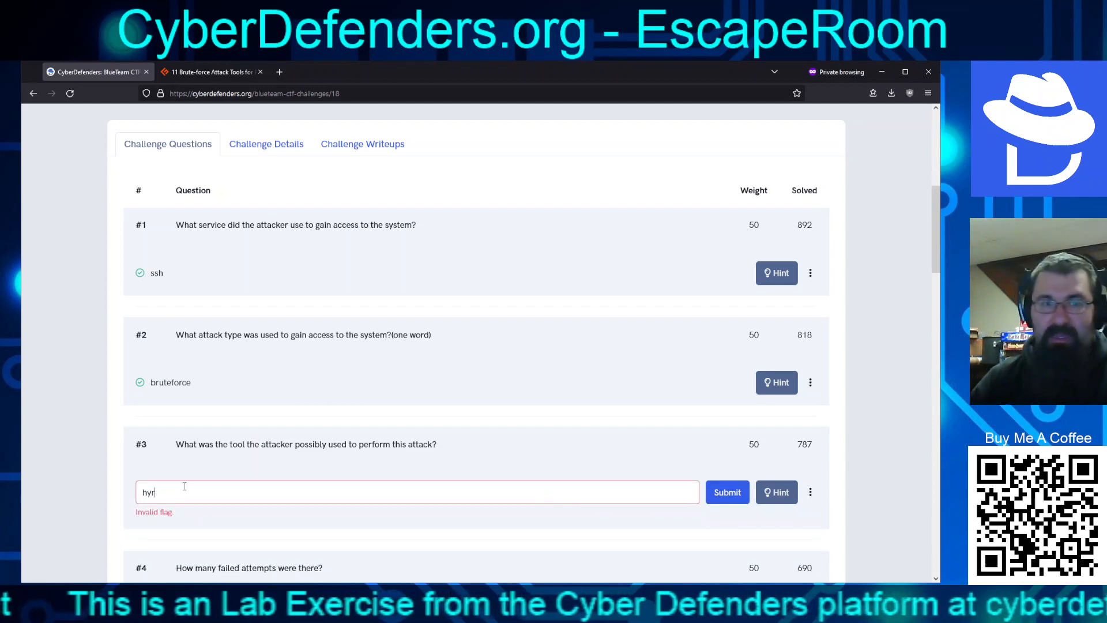
text(dra)
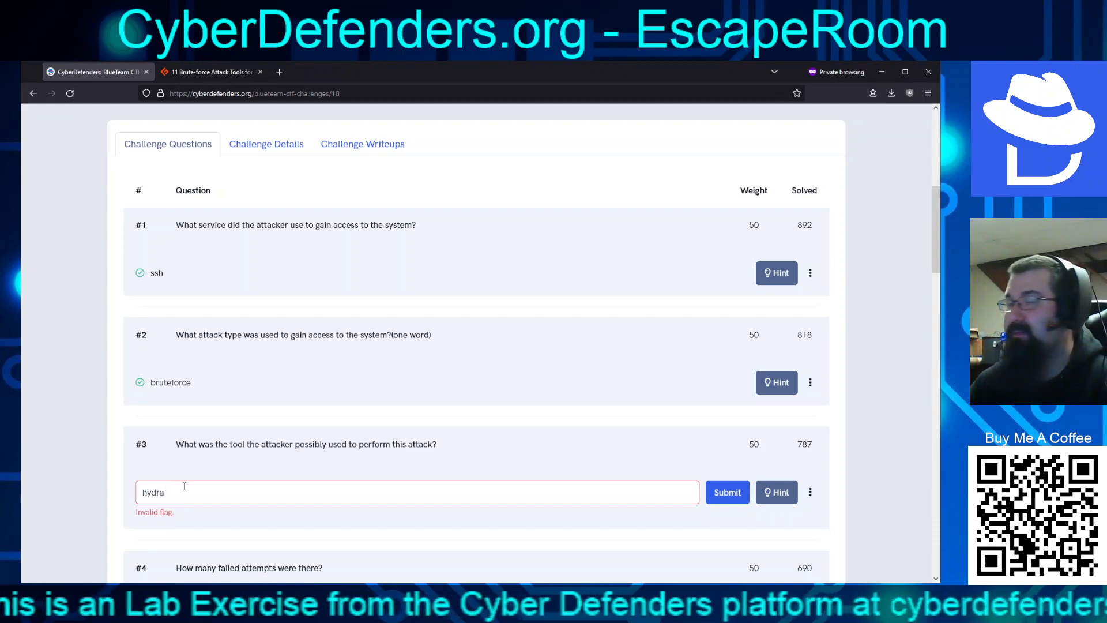
click(730, 495)
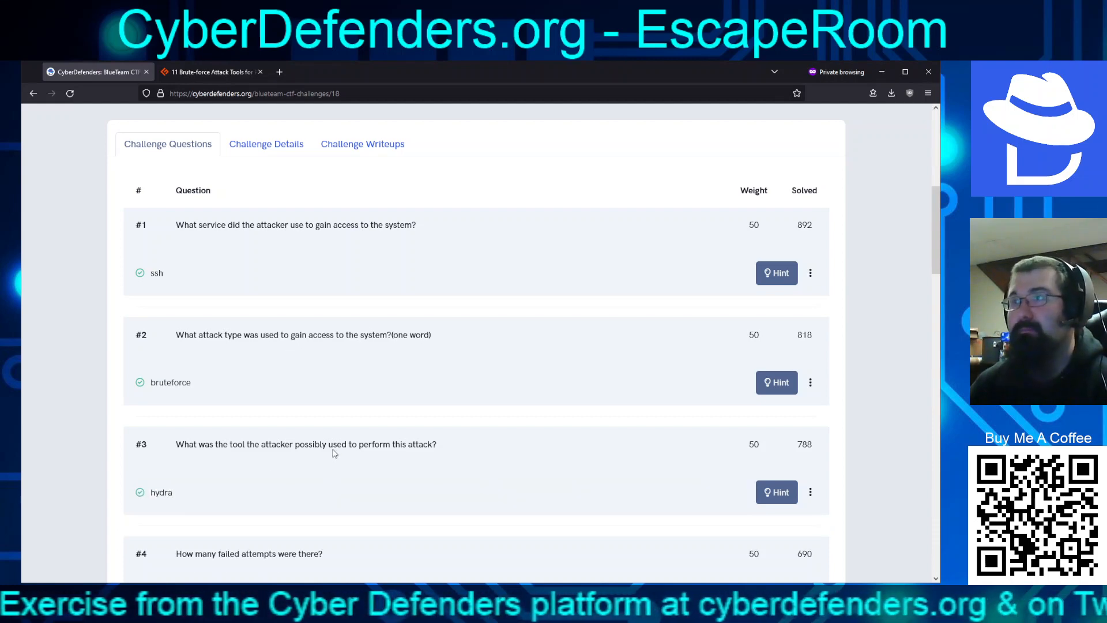
Scroll down NetworkMiner's host list to see details for 10.252.174.188 and 23.20.23.147
scroll(273, 421, down, 4)
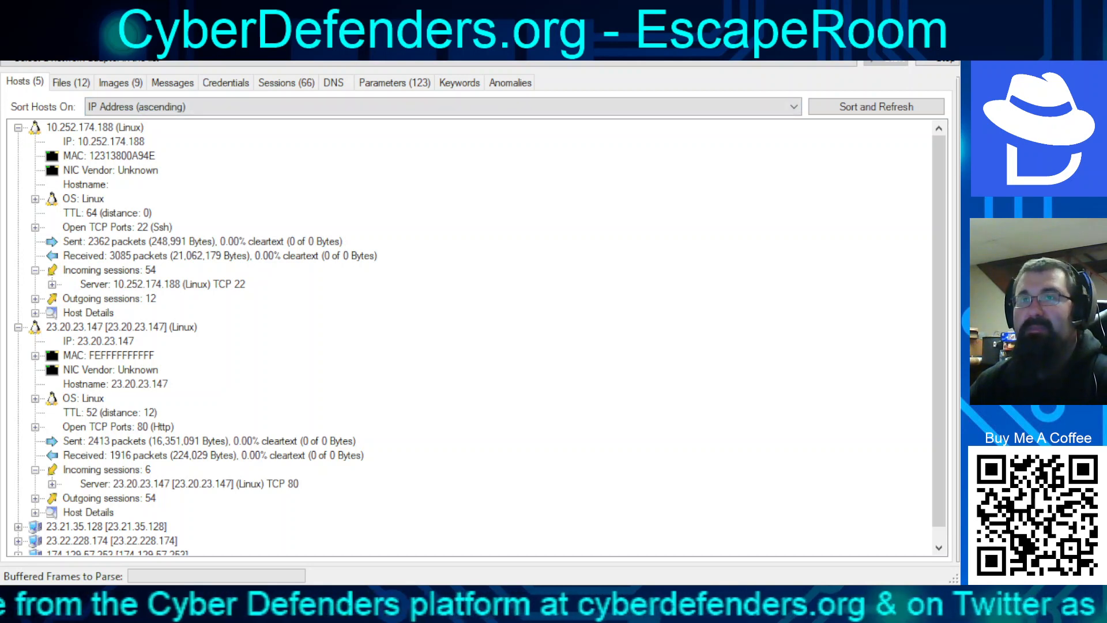
Review hosts 10.252.174.188 and 23.20.23.147 and their 54 SSH sessions, then return to the questions
click(96, 128)
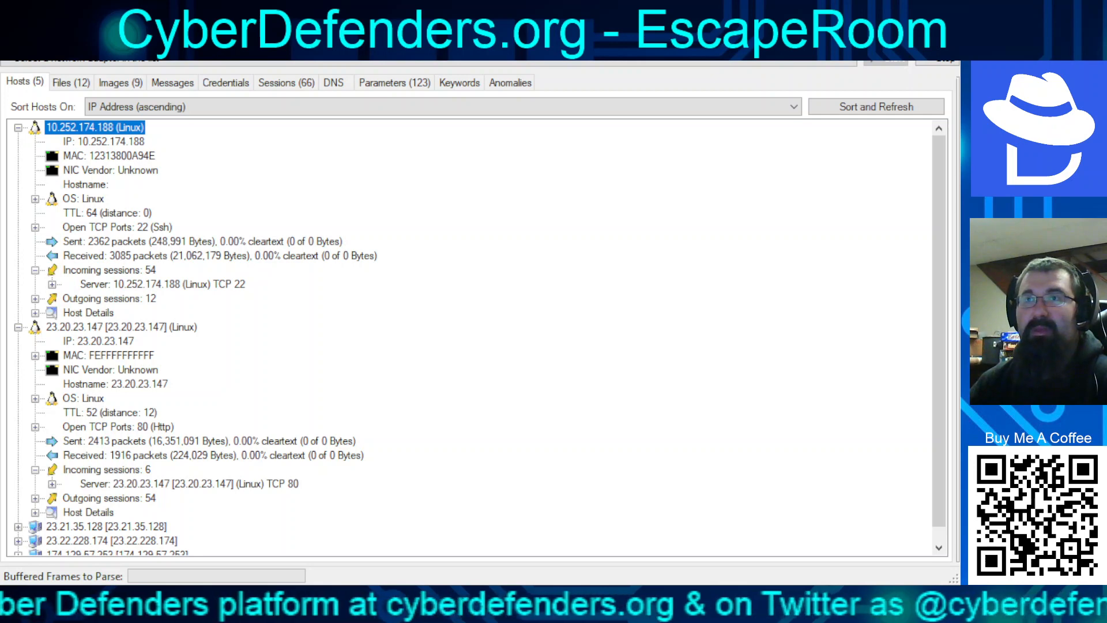
click(121, 327)
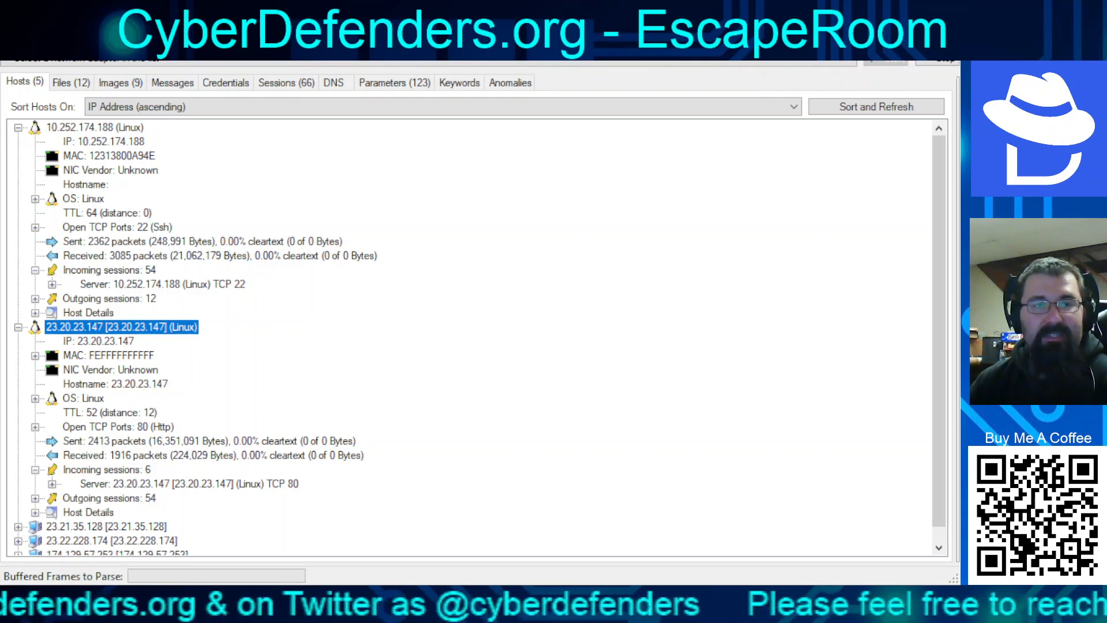
click(109, 499)
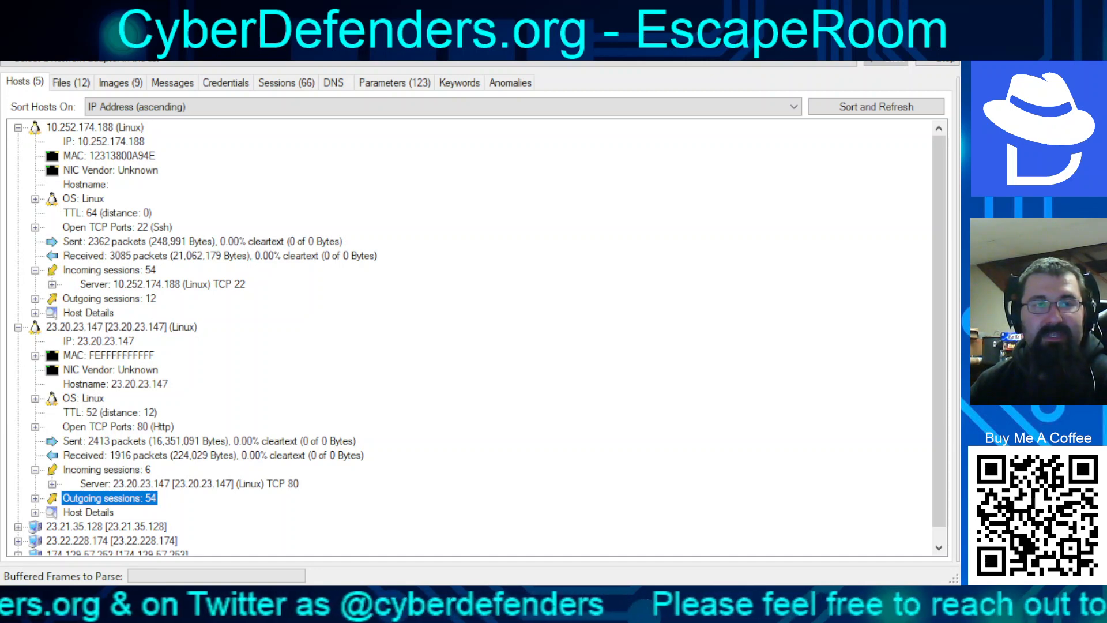
click(109, 270)
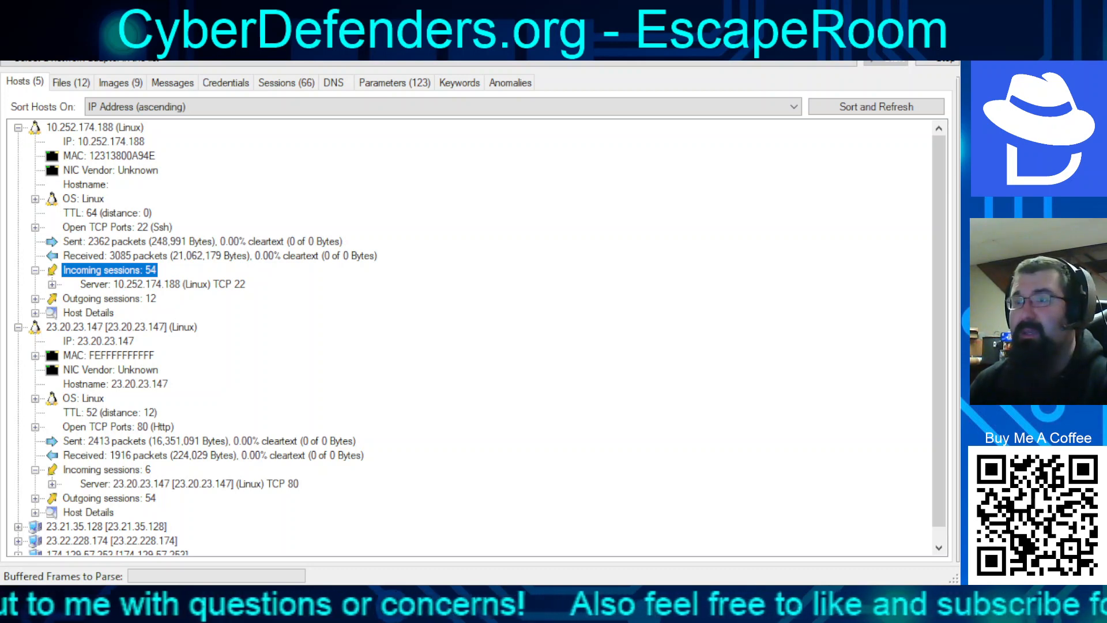
key(alt+Tab)
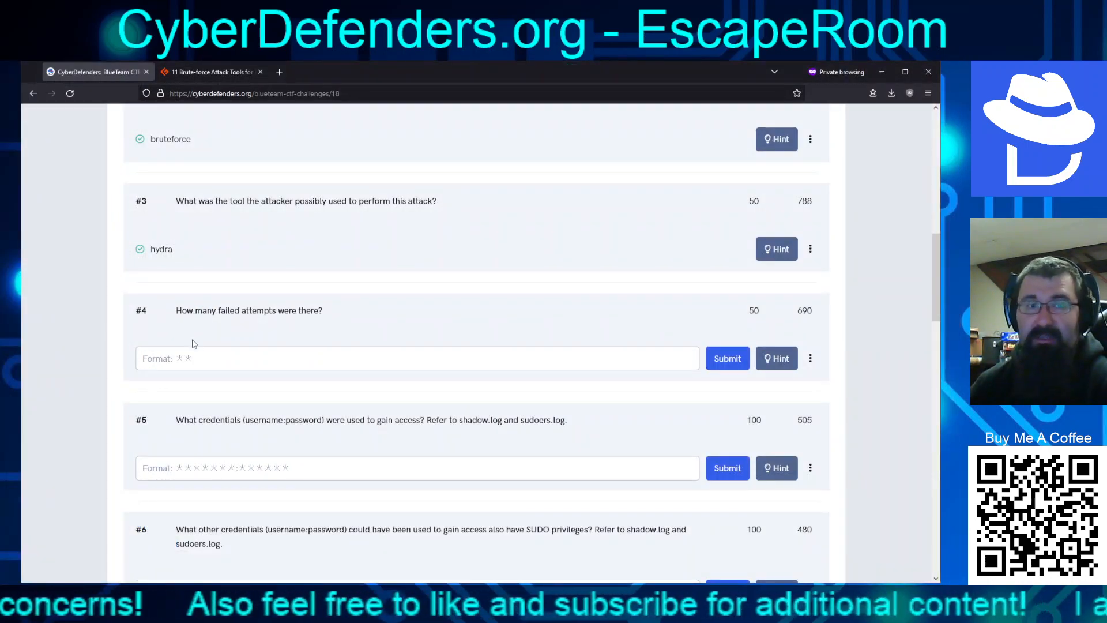
Submit 53 for question #4, then correct the answer to 52
click(211, 368)
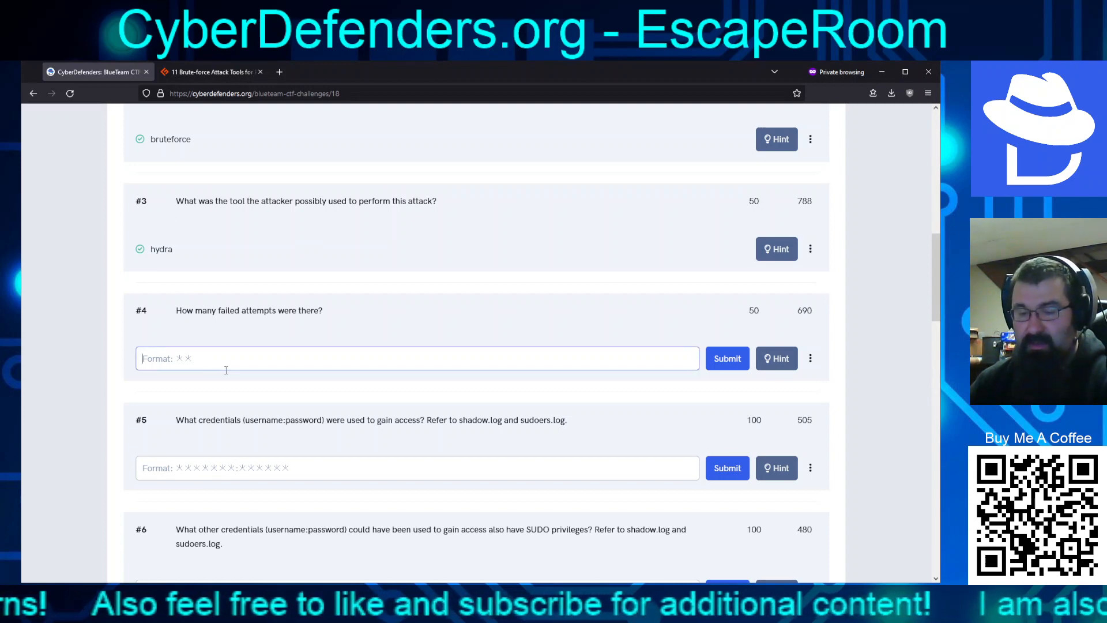
text(53)
key(Return)
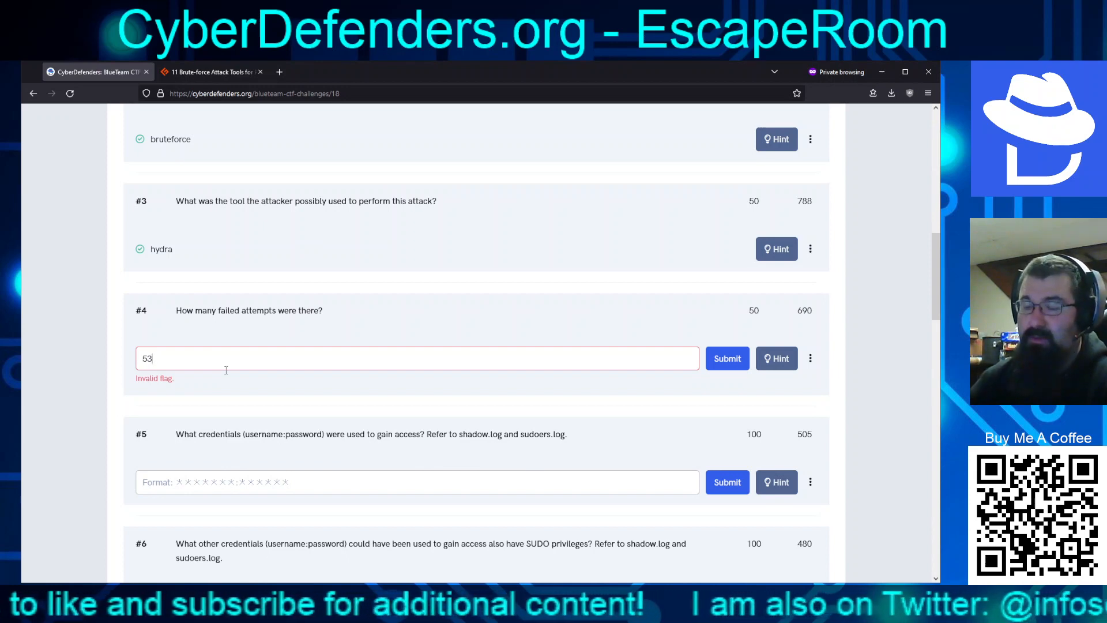
key(BackSpace)
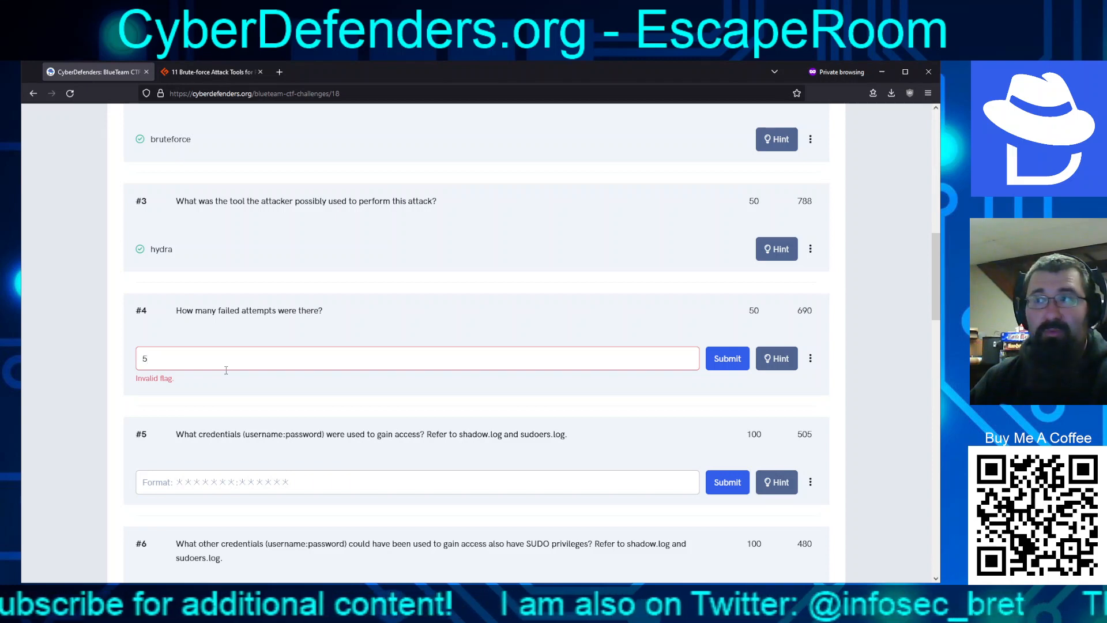
text(2)
key(Return)
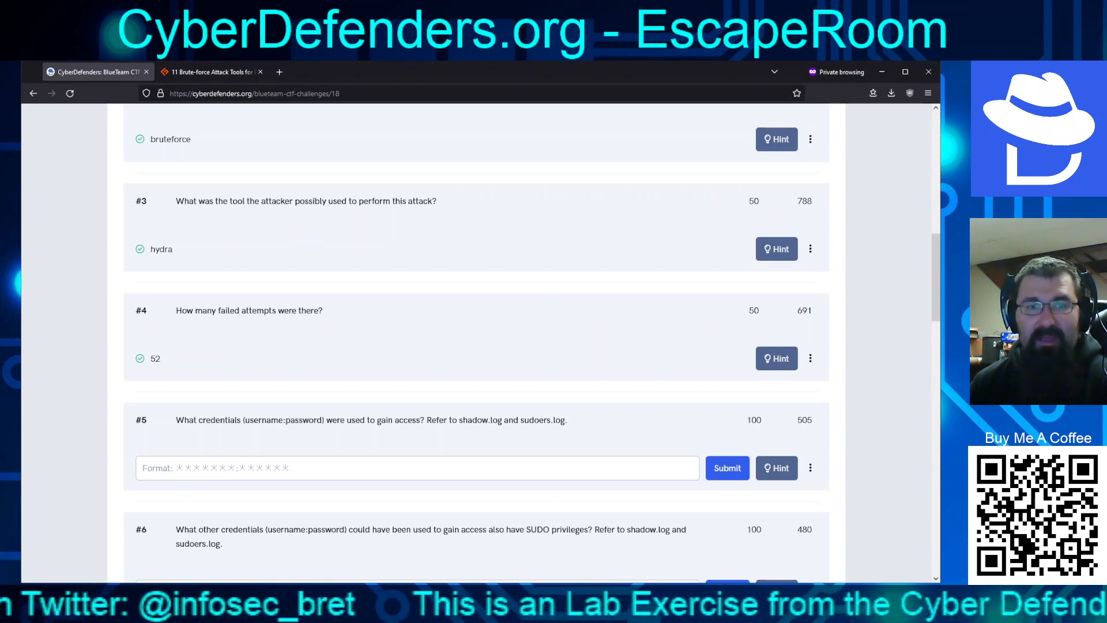
Switch from the browser over to Wireshark
key(alt+Tab)
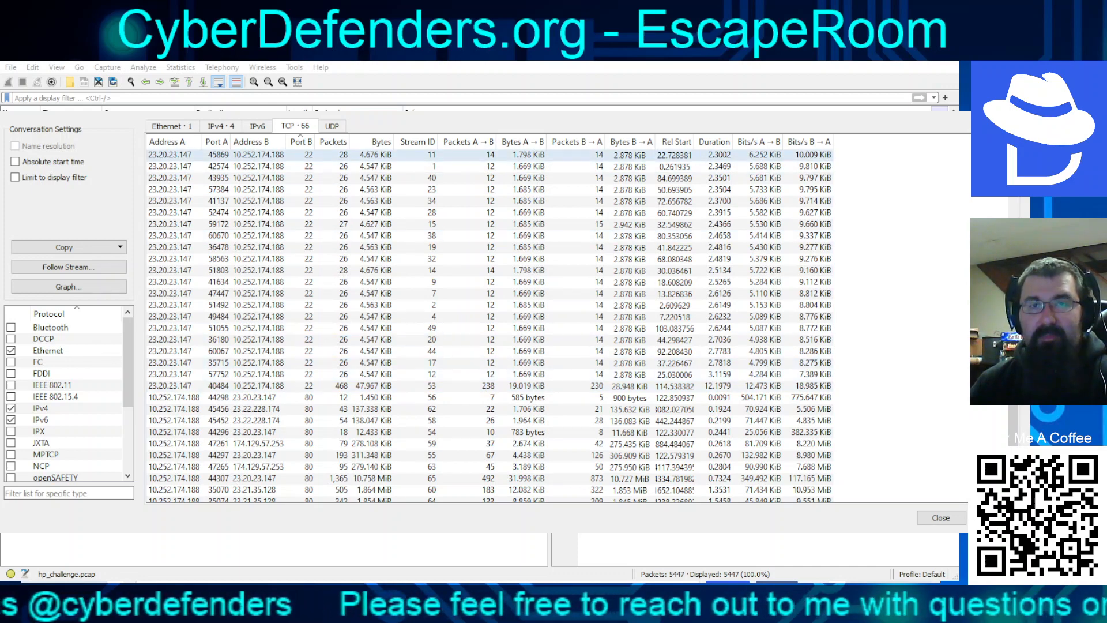
Sort the TCP conversations by duration, longest first, and select the port 40484 conversation
click(713, 141)
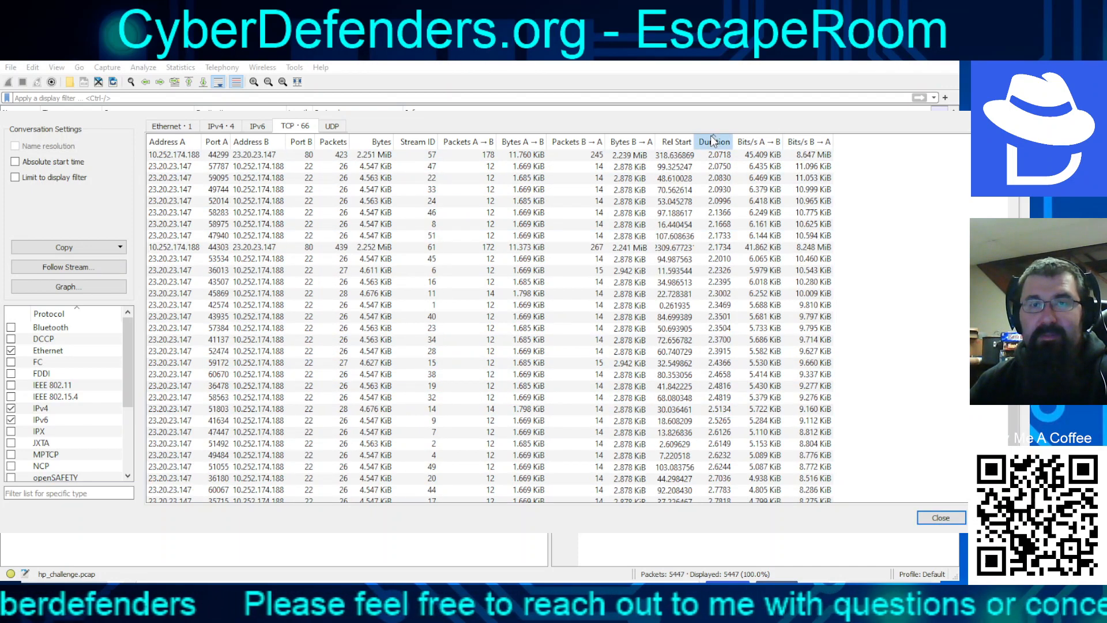
click(713, 142)
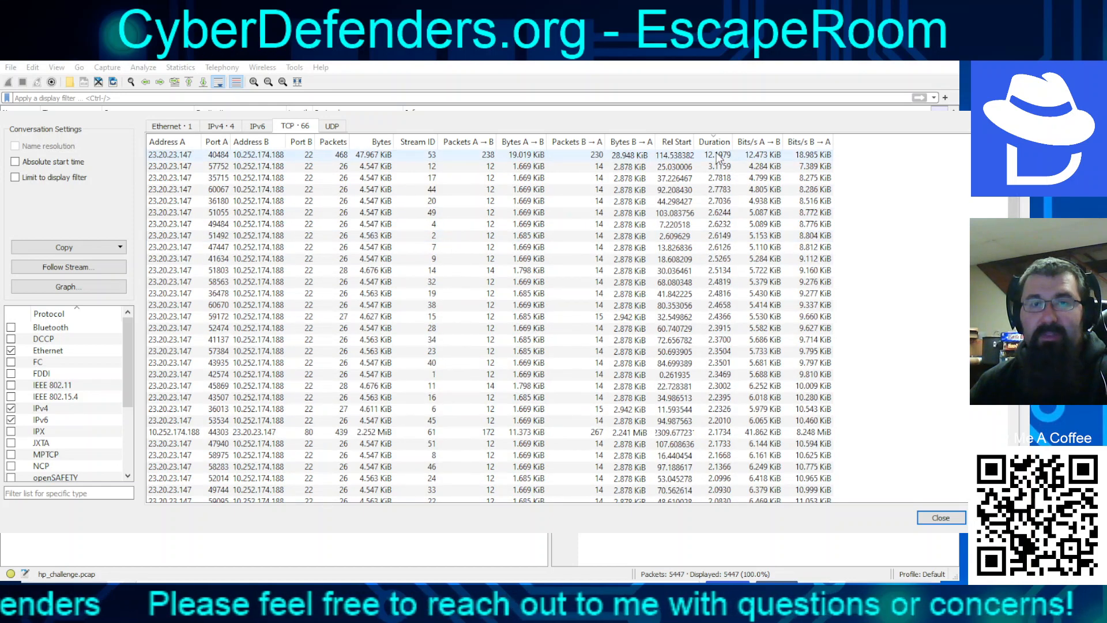
click(717, 155)
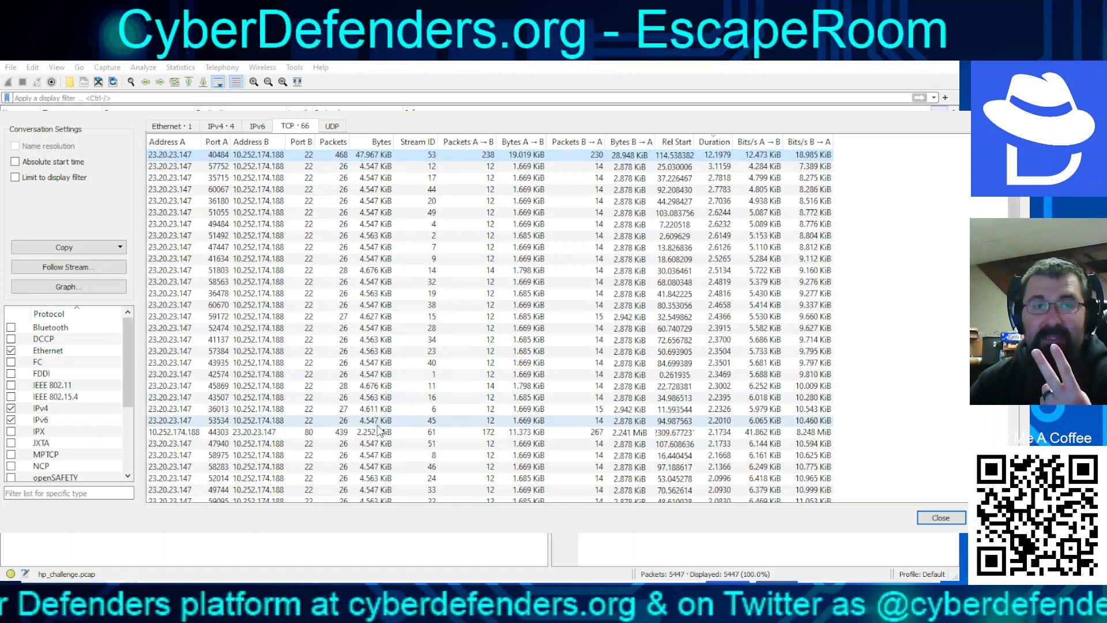
Sort conversations by bytes, largest first, and select the port 40484 and 33677 conversations
scroll(387, 415, down, 4)
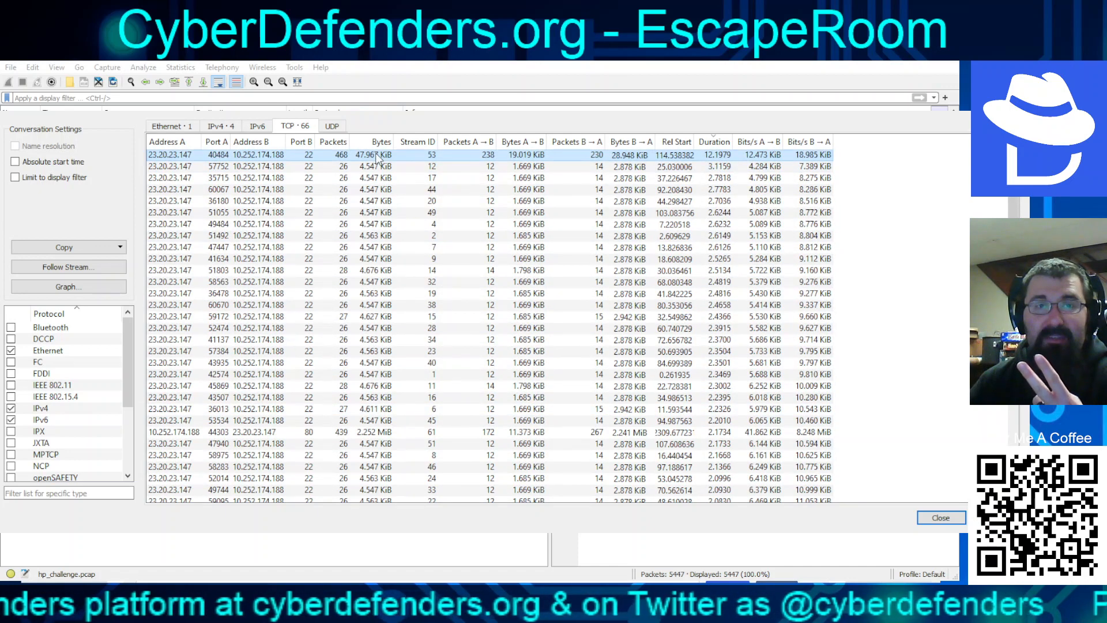
click(375, 142)
click(375, 142)
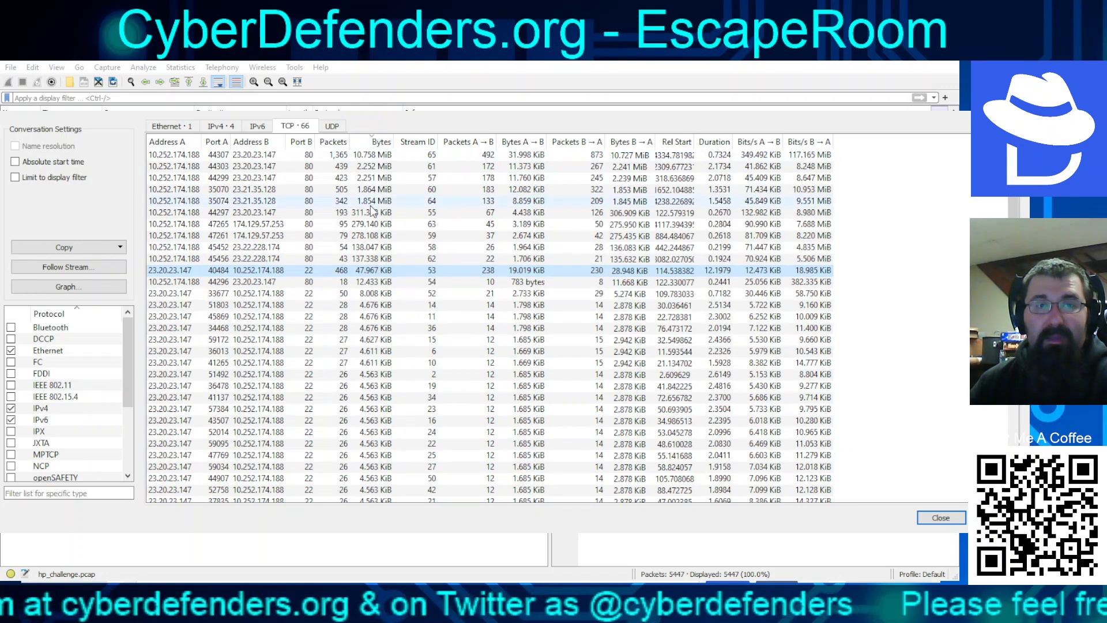
click(378, 276)
click(381, 297)
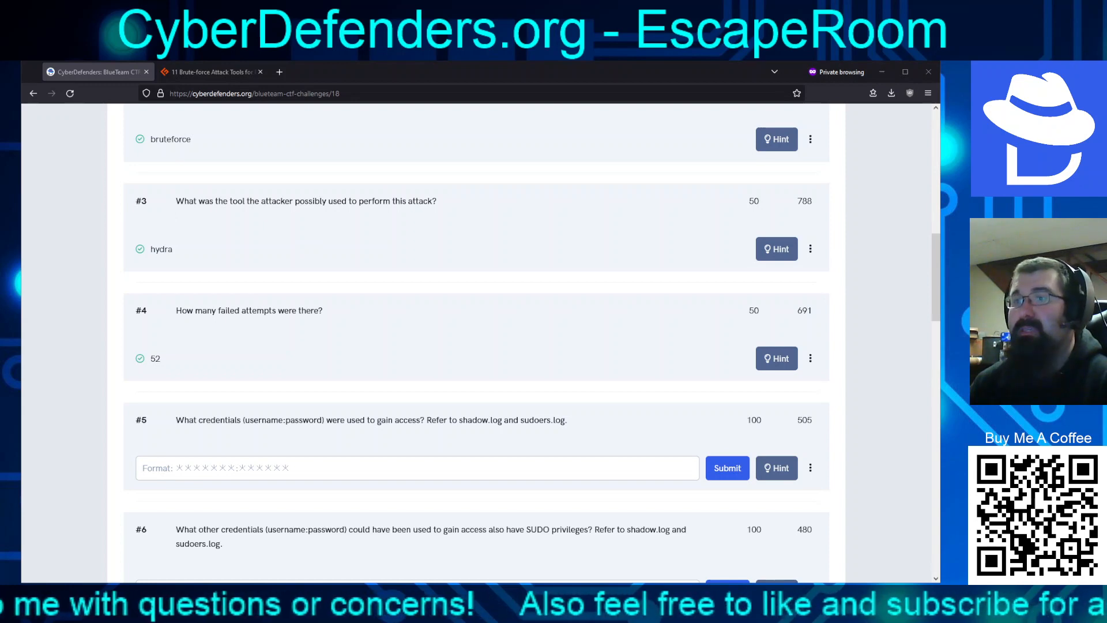
Bring the Notepad window with sudoers.log in front of the browser
key(alt+Tab)
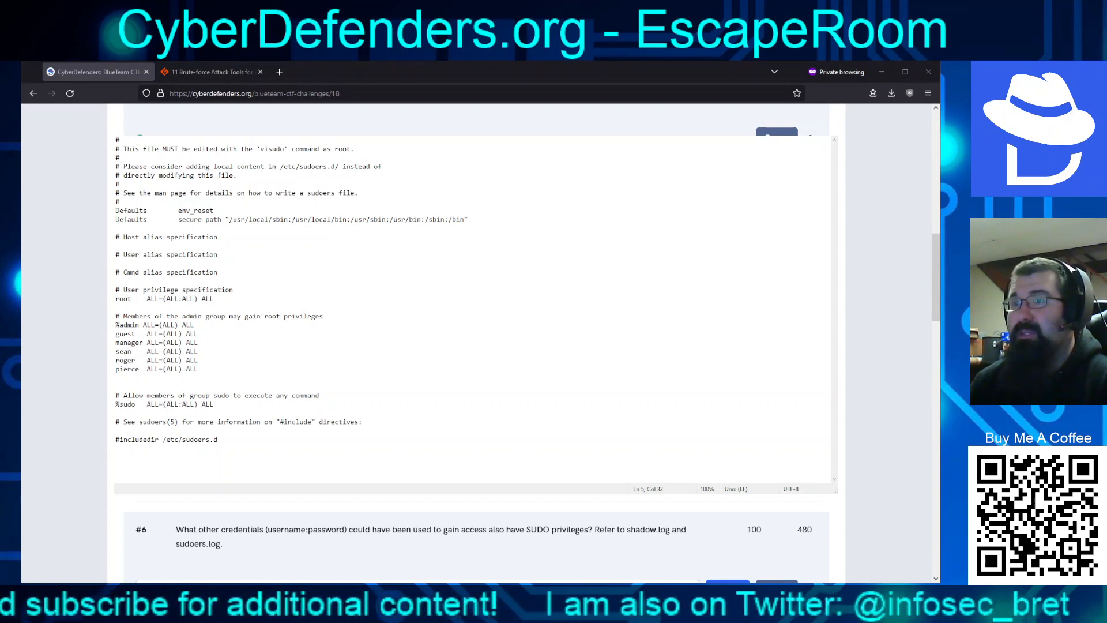
Switch to the shadow.log Notepad window and zoom its text to 130%
key(alt+Tab)
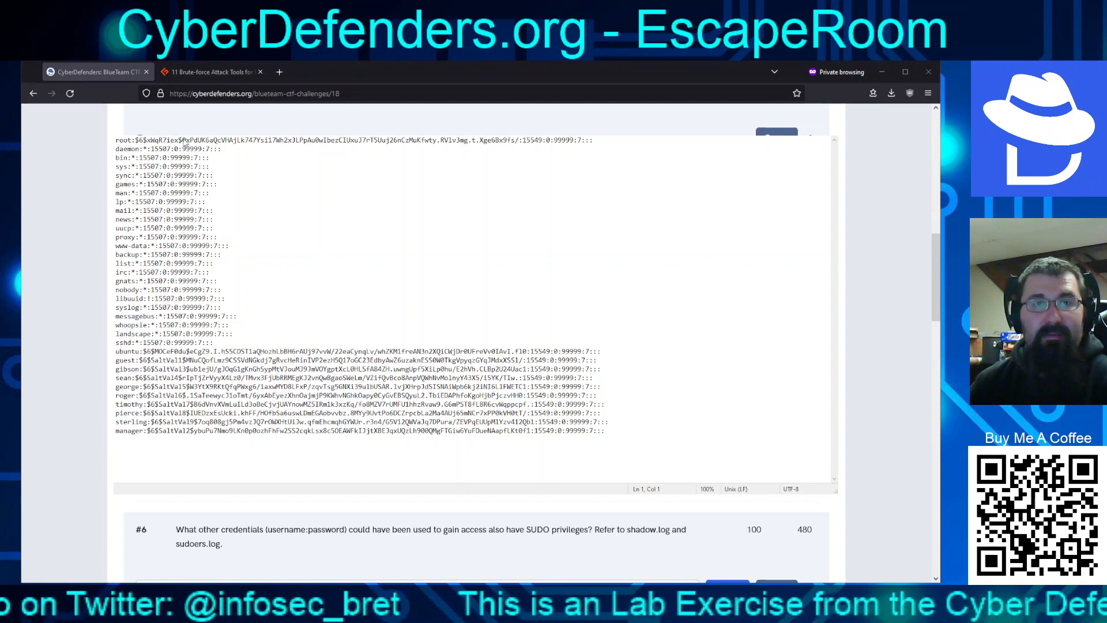
click(323, 247)
scroll(333, 226, up, 1)
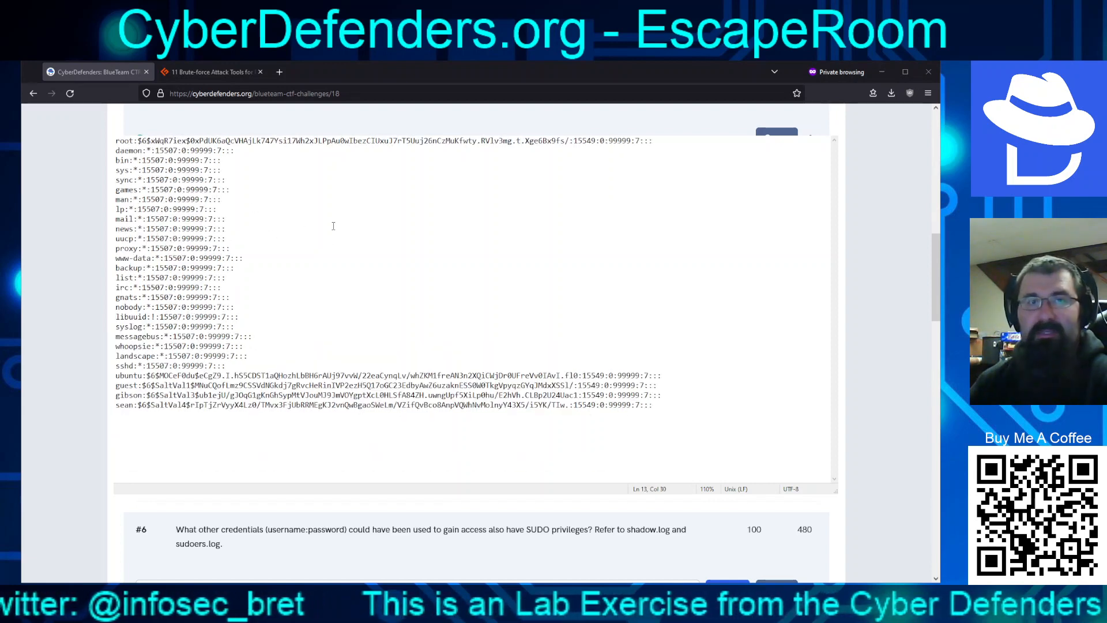
scroll(333, 226, up, 2)
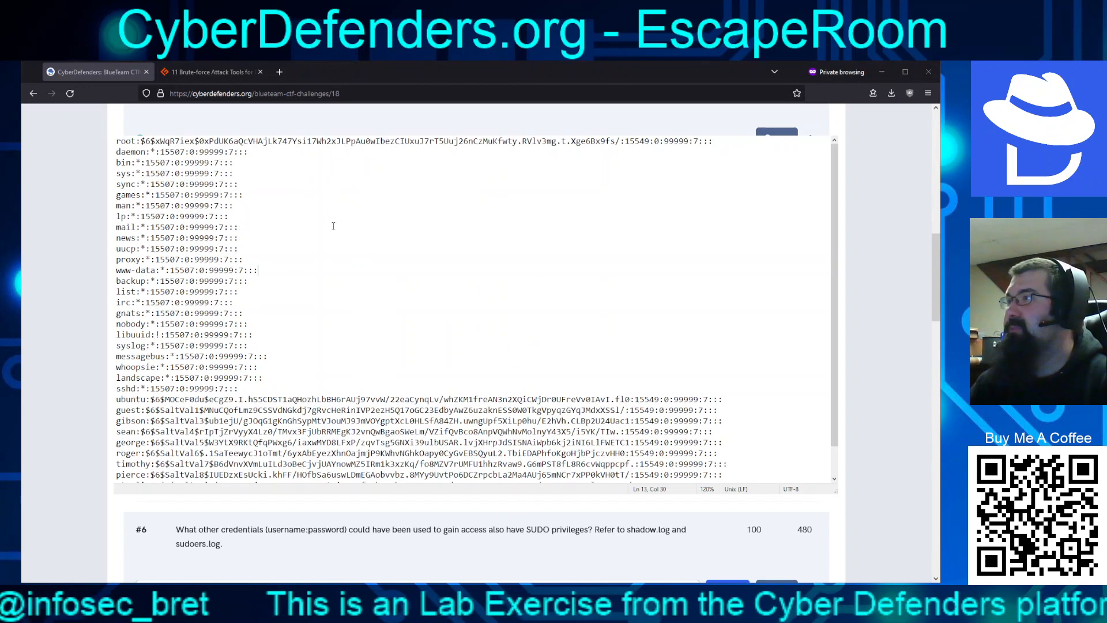
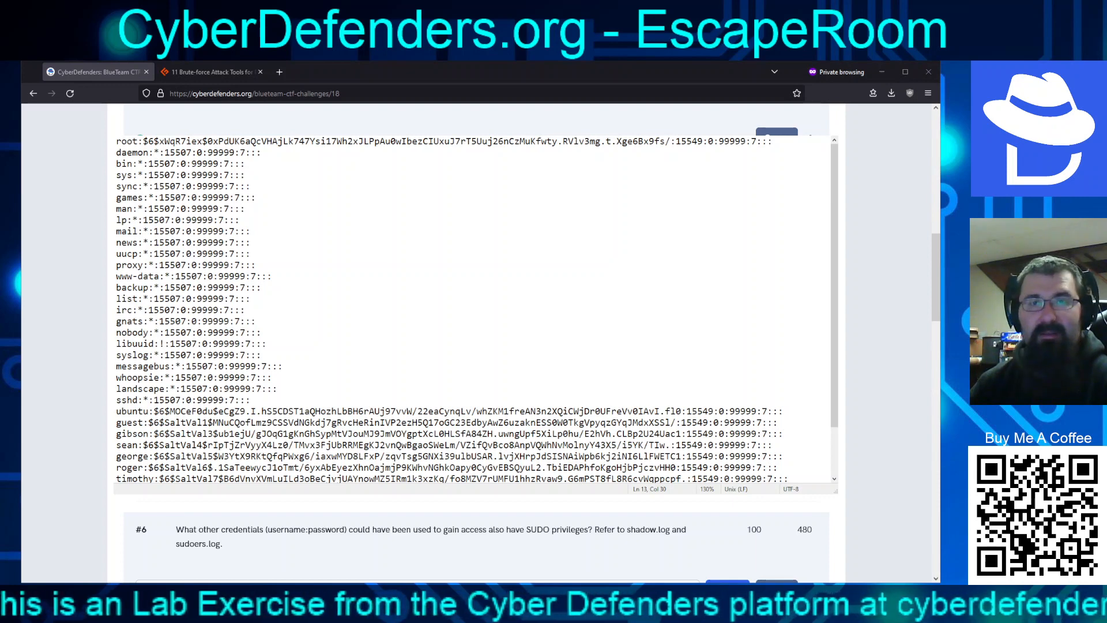
Move to the whoopsie line and enlarge the shadow.log window so every account through manager shows
key(Down)
key(Down)
key(Down)
key(Down)
key(Down)
key(Down)
key(Down)
key(Down)
key(Down)
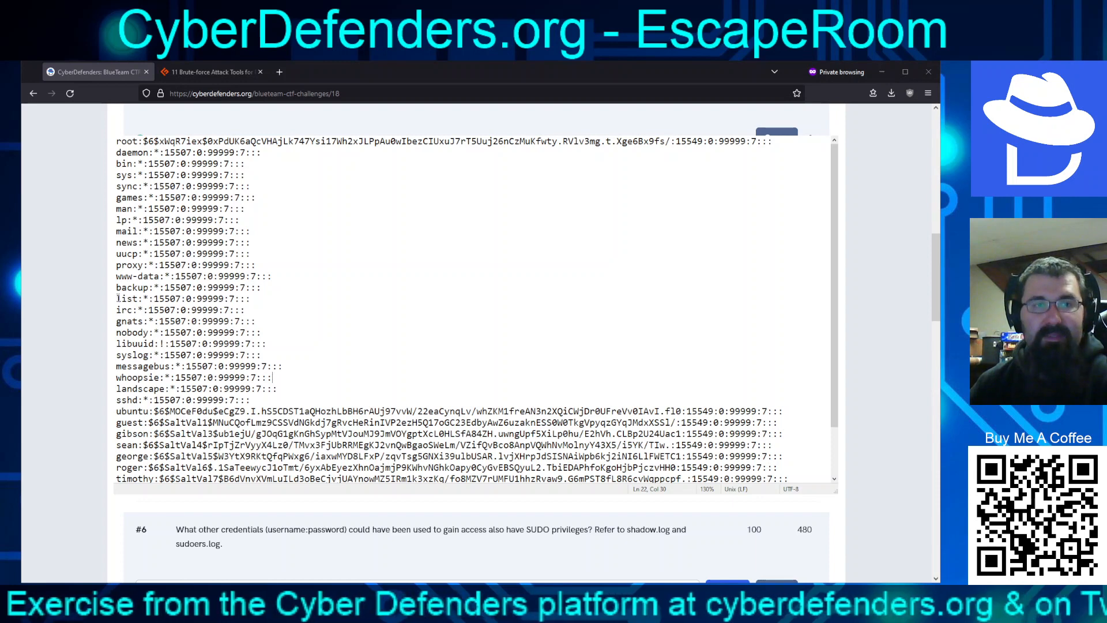
drag(115, 293, 115, 296)
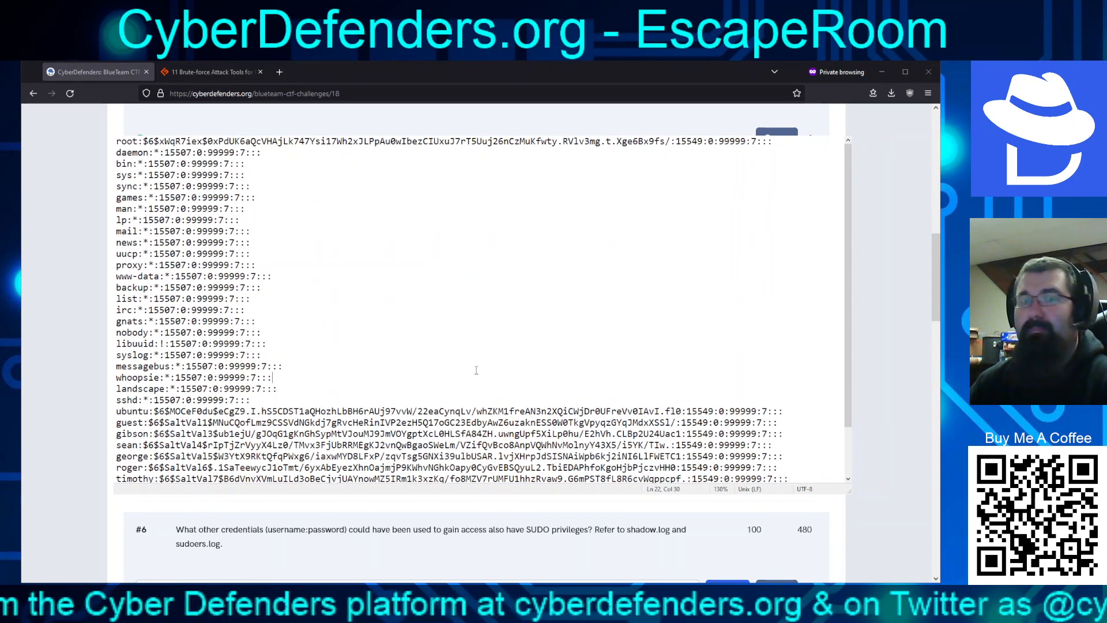
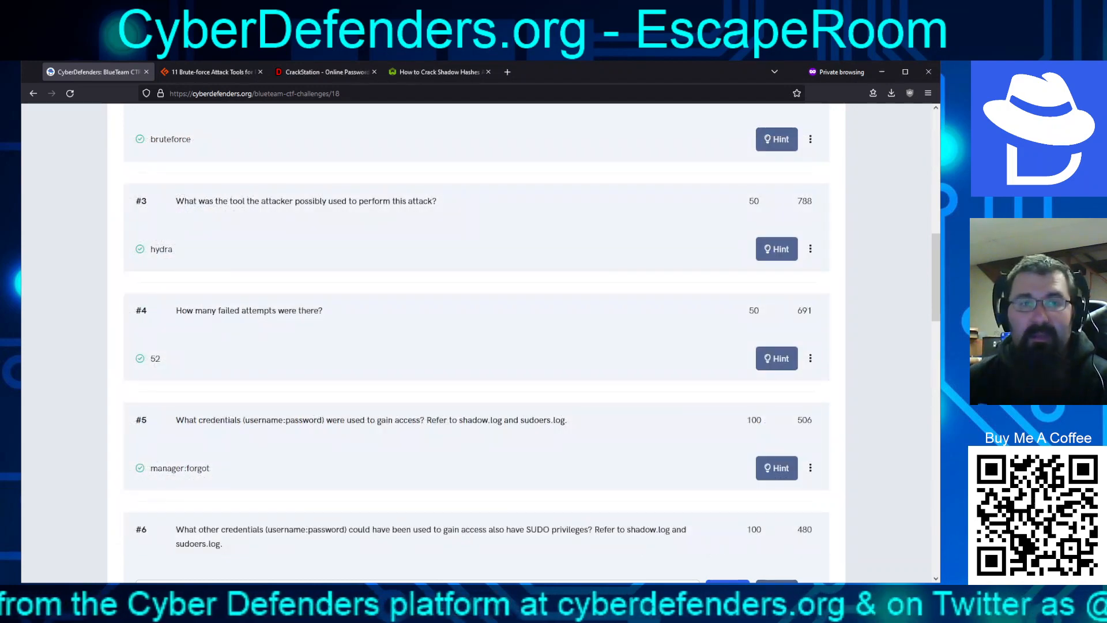
Scroll the EscapeRoom page so unanswered question #6 and its answer field are visible
scroll(446, 287, down, 6)
scroll(447, 287, down, 1)
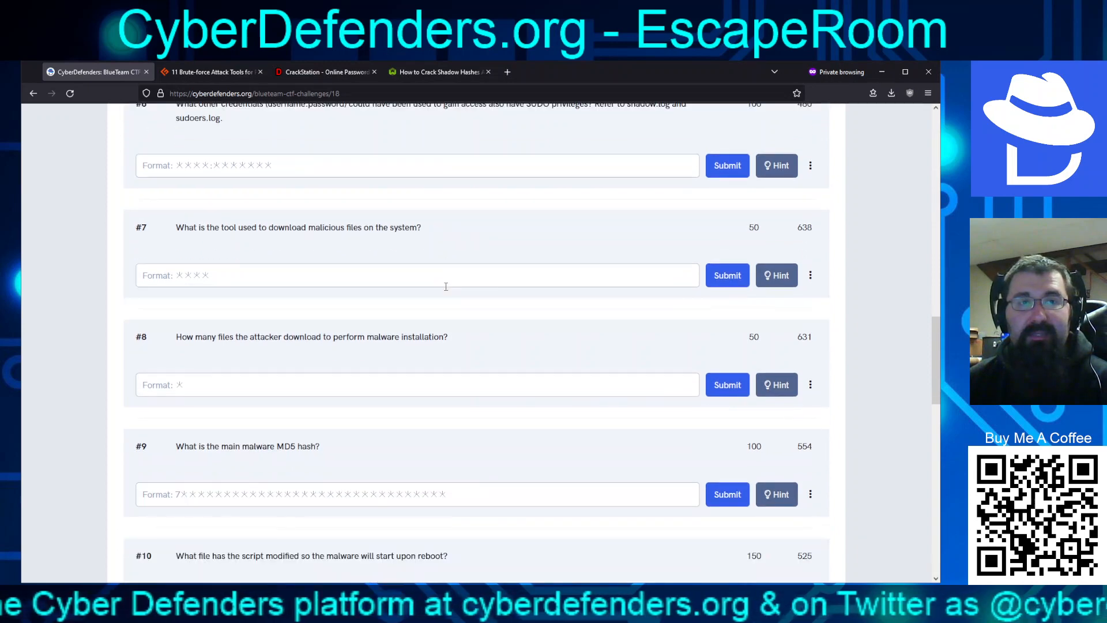
scroll(446, 287, up, 1)
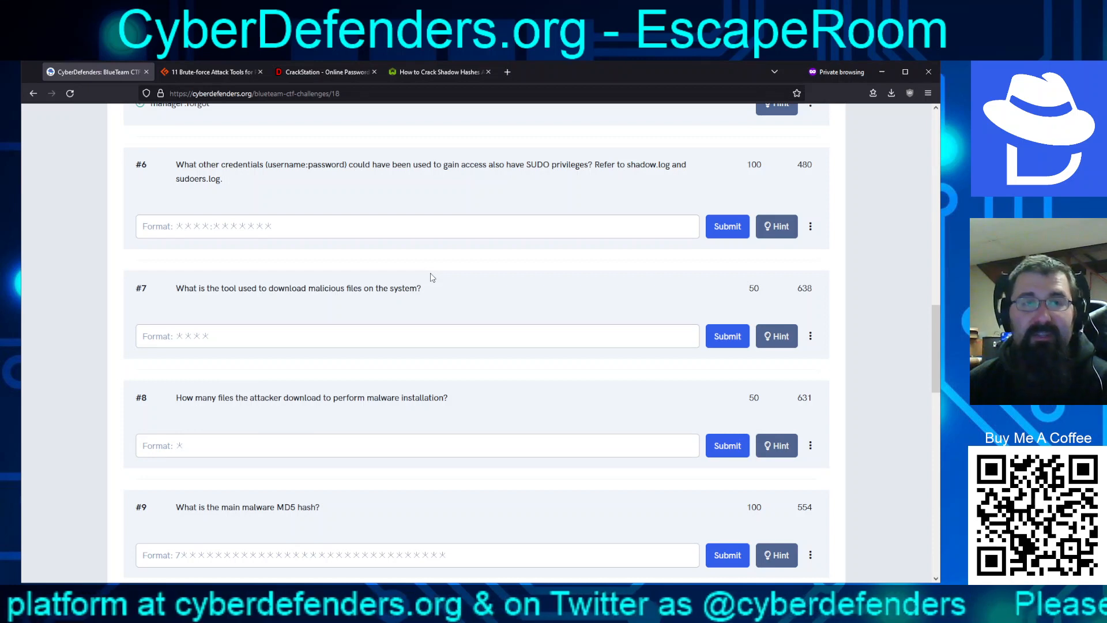
Submit the second sudo-capable account's username and cracked password, in username:password form, as the answer to question #6
click(399, 230)
text(sean)
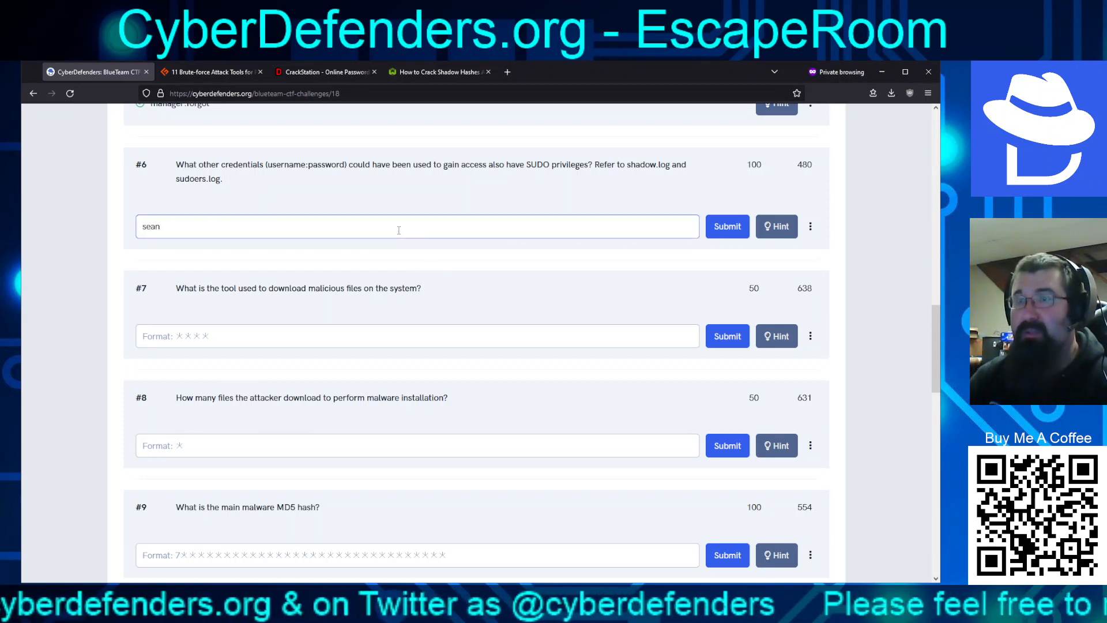
text(:spec)
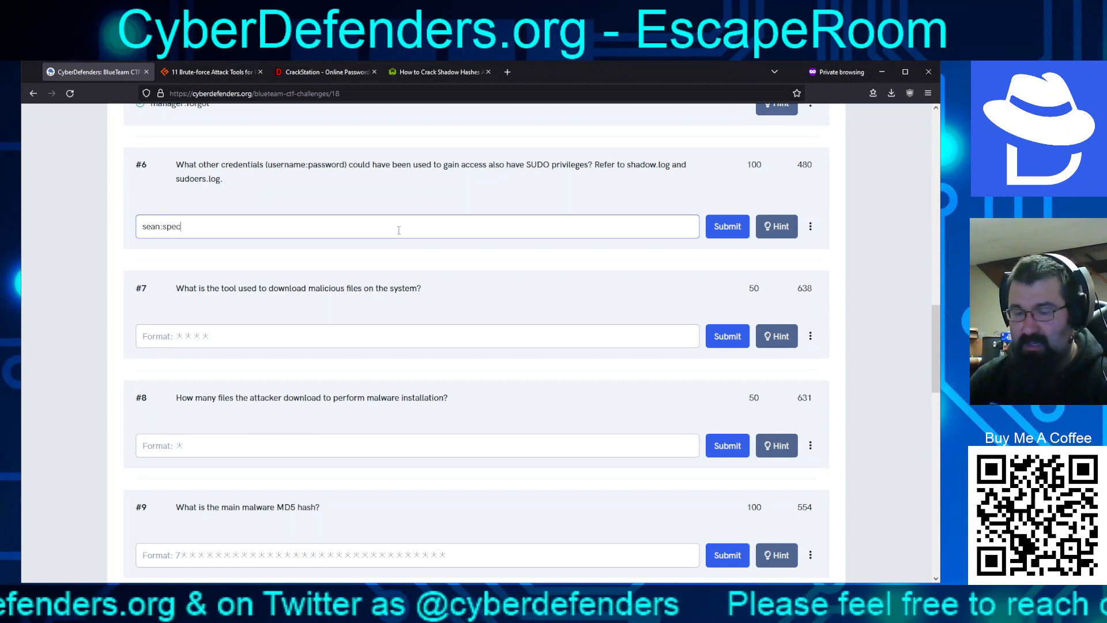
text(tre)
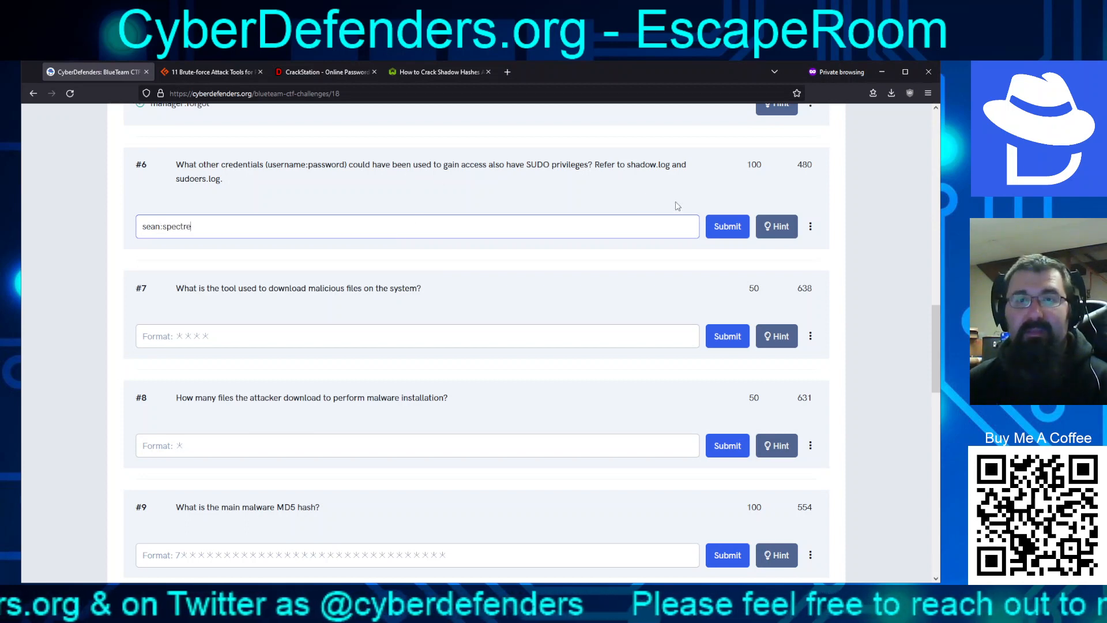
click(720, 231)
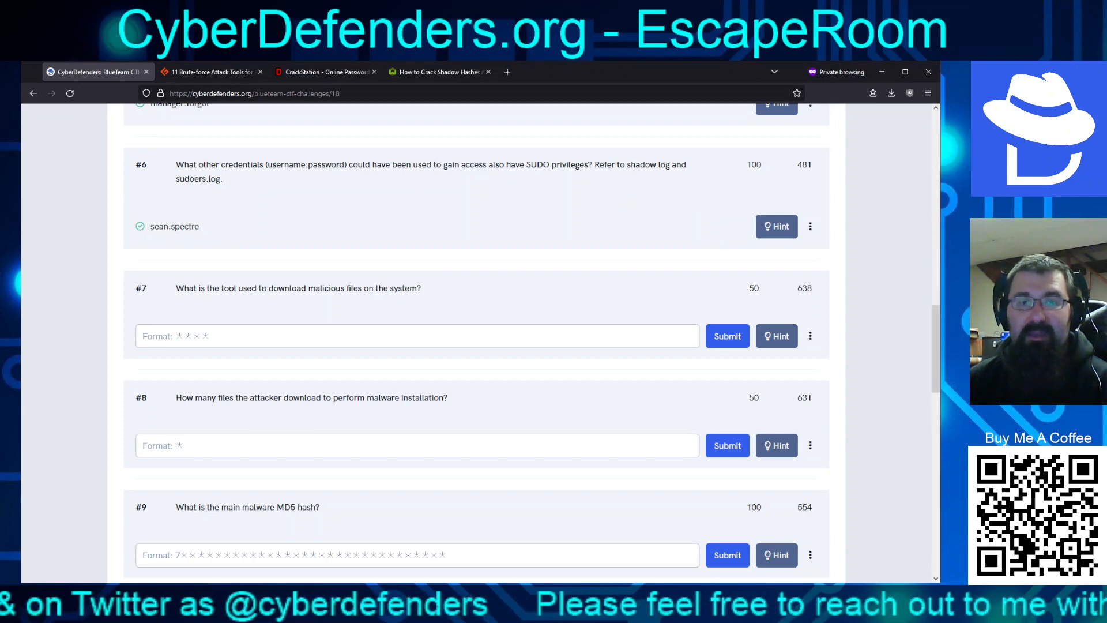
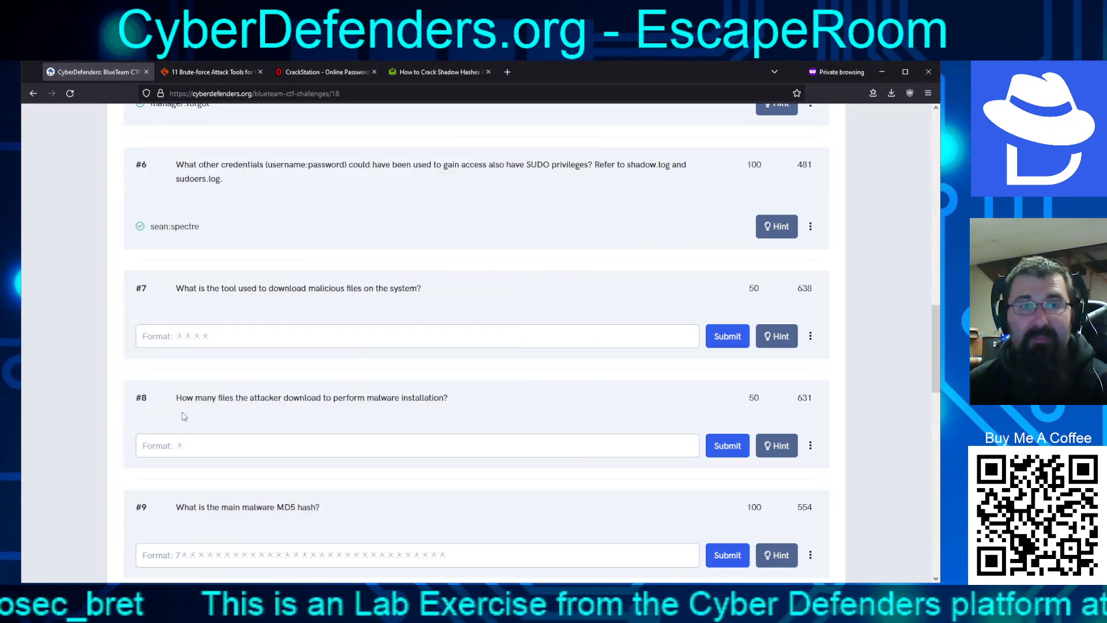
Scroll the EscapeRoom page to bring questions #7–#10 into view
scroll(183, 415, up, 2)
scroll(183, 416, down, 5)
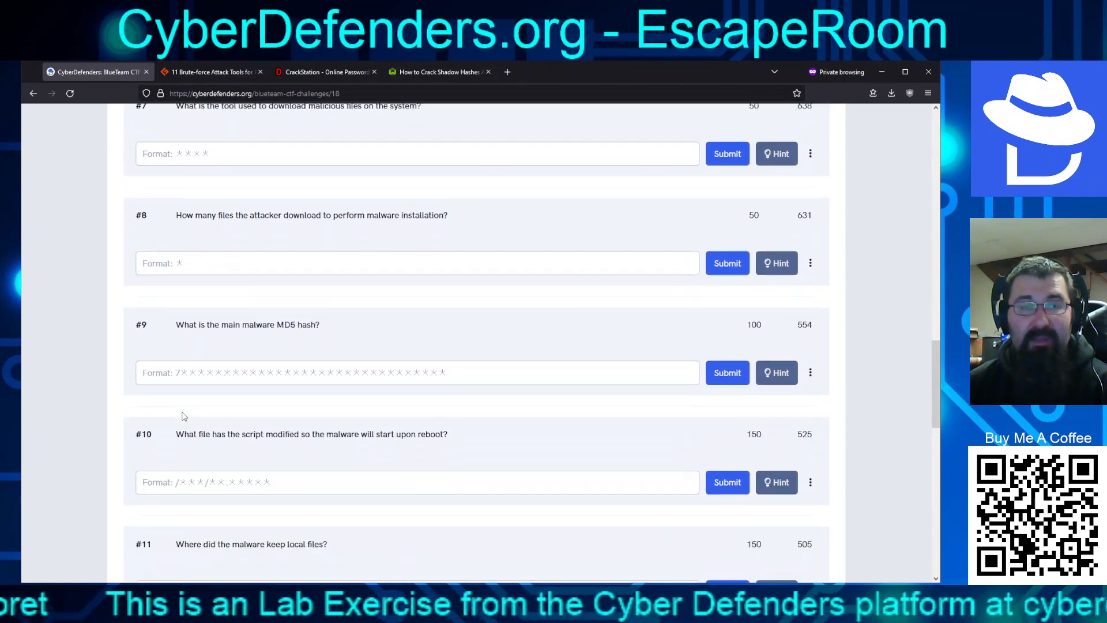
scroll(178, 421, up, 1)
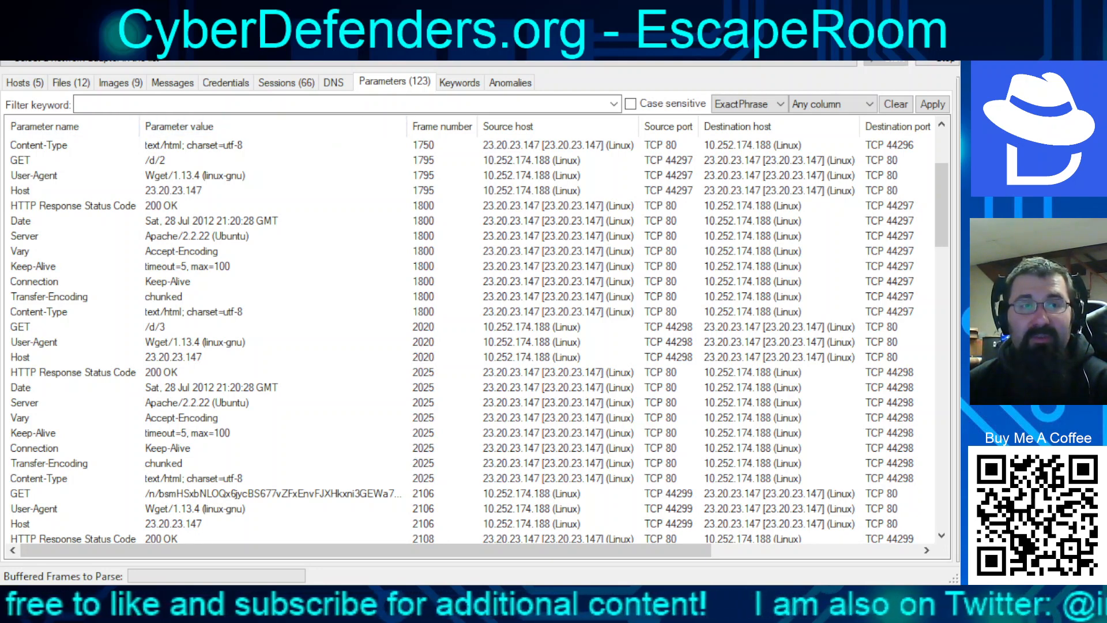
Confirm that the download requests in frames 1795, 2020 and 2106 use User-Agent Wget/1.13.4
click(195, 175)
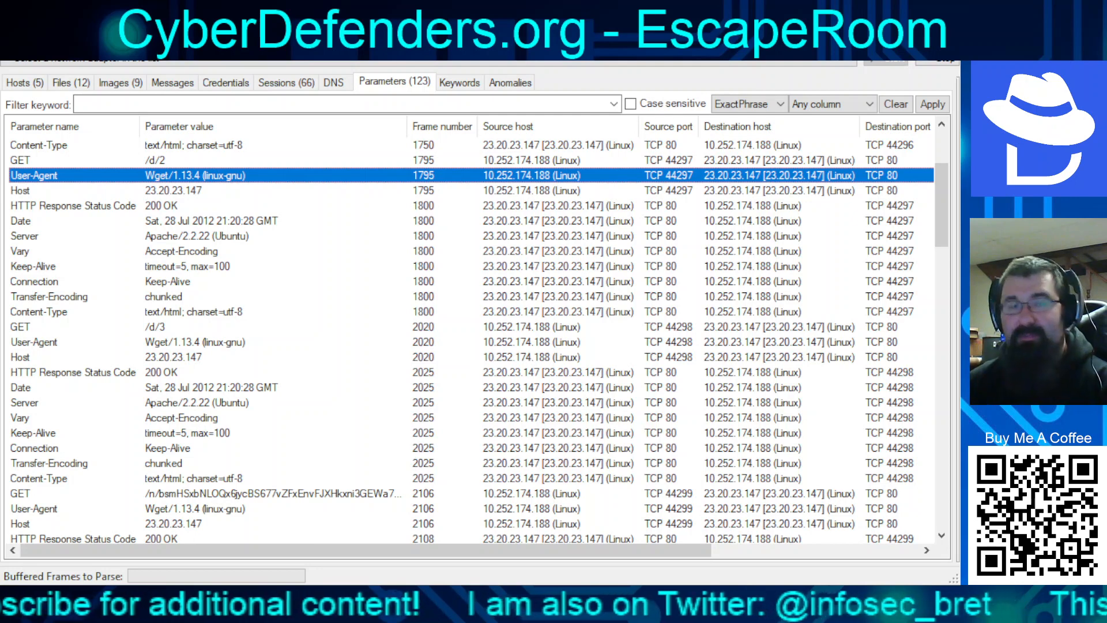
click(195, 342)
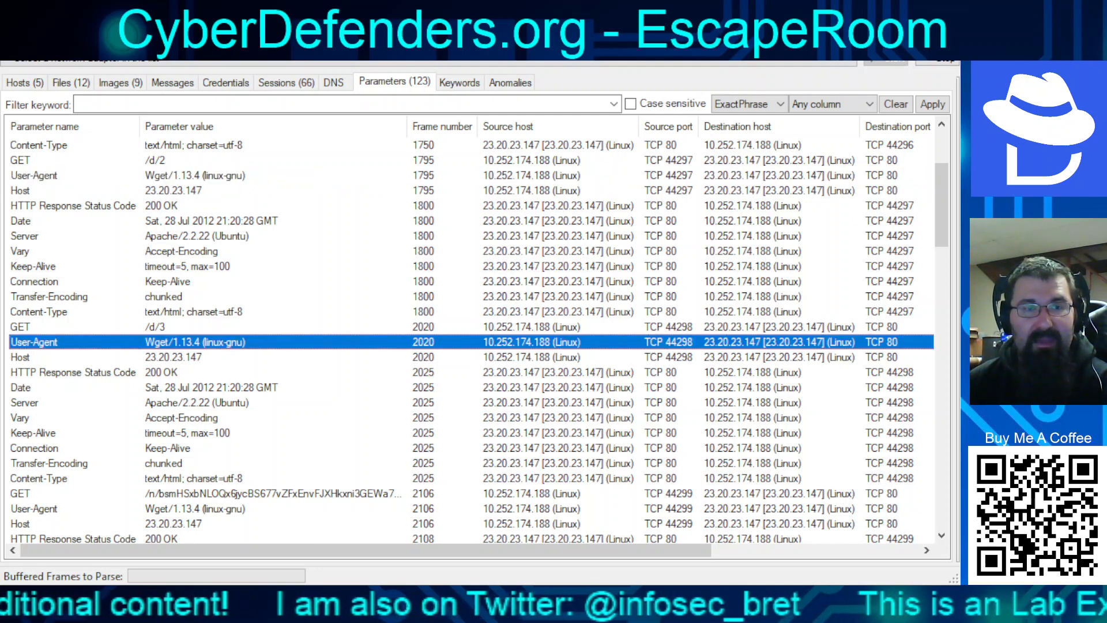
click(195, 508)
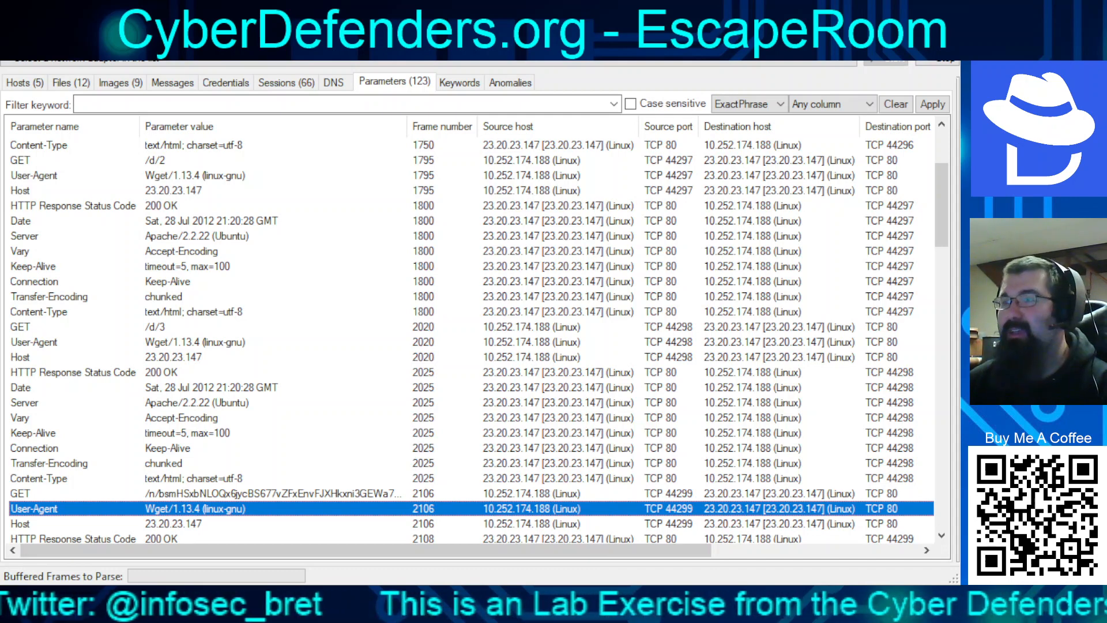
key(alt+Tab)
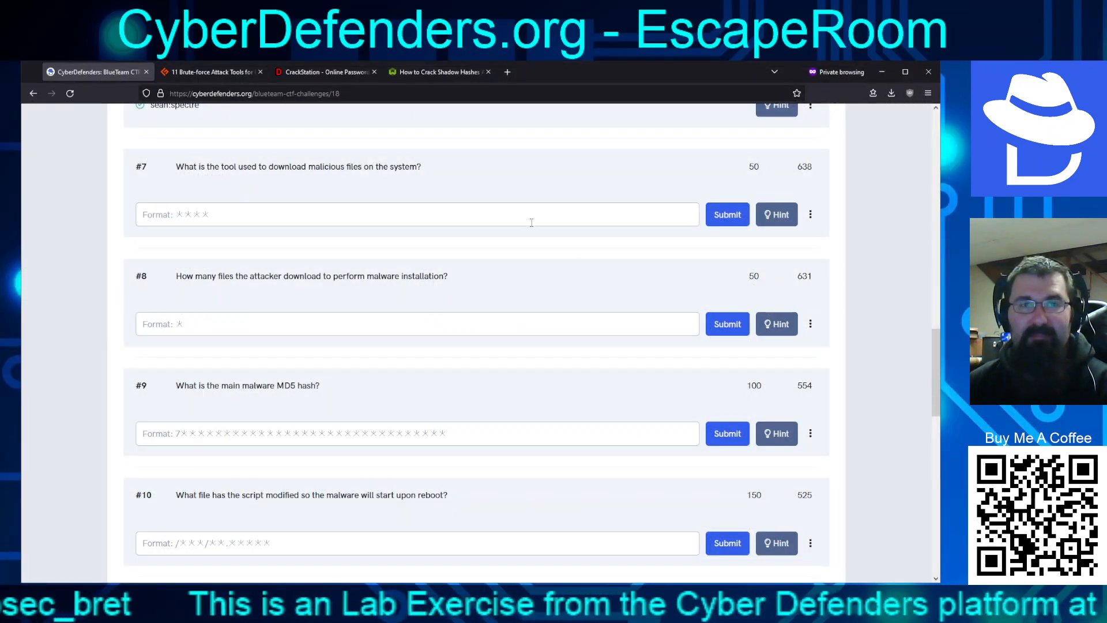
Answer question #7 with 'wget'
click(531, 222)
text(wget)
key(Return)
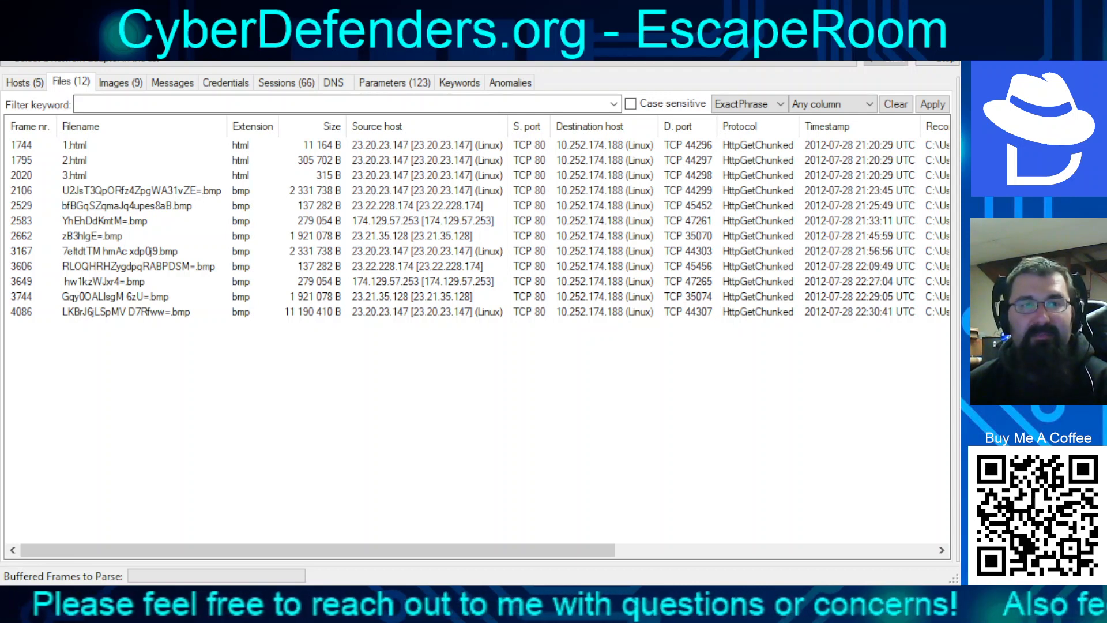
Inspect the .bmp download from frame 2106 among the 12 extracted files
click(141, 191)
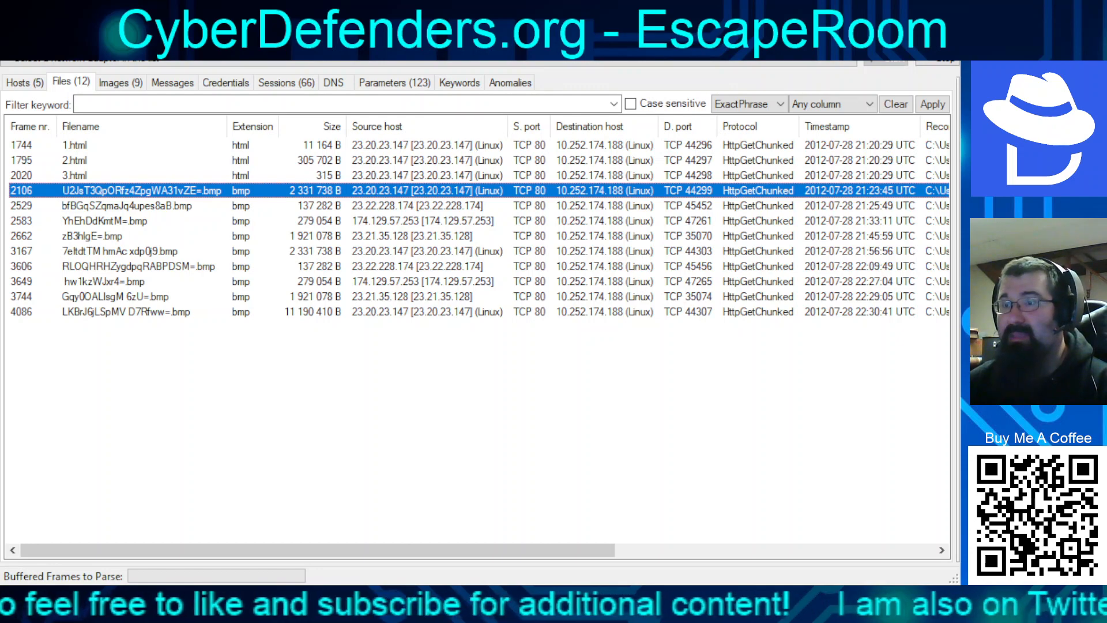
key(alt+Tab)
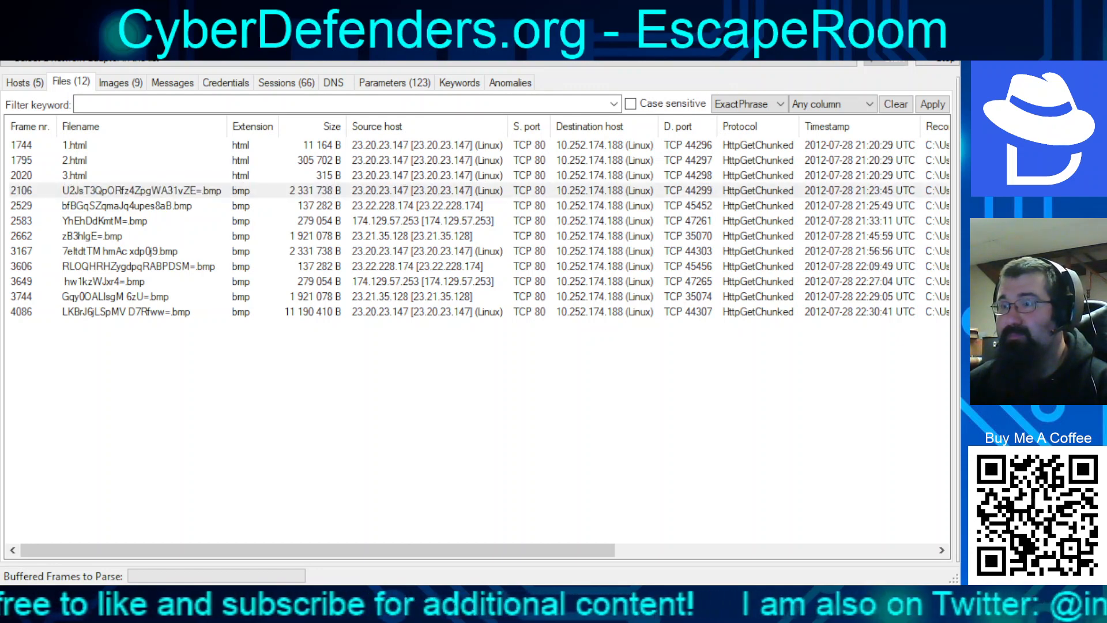
key(alt+Tab)
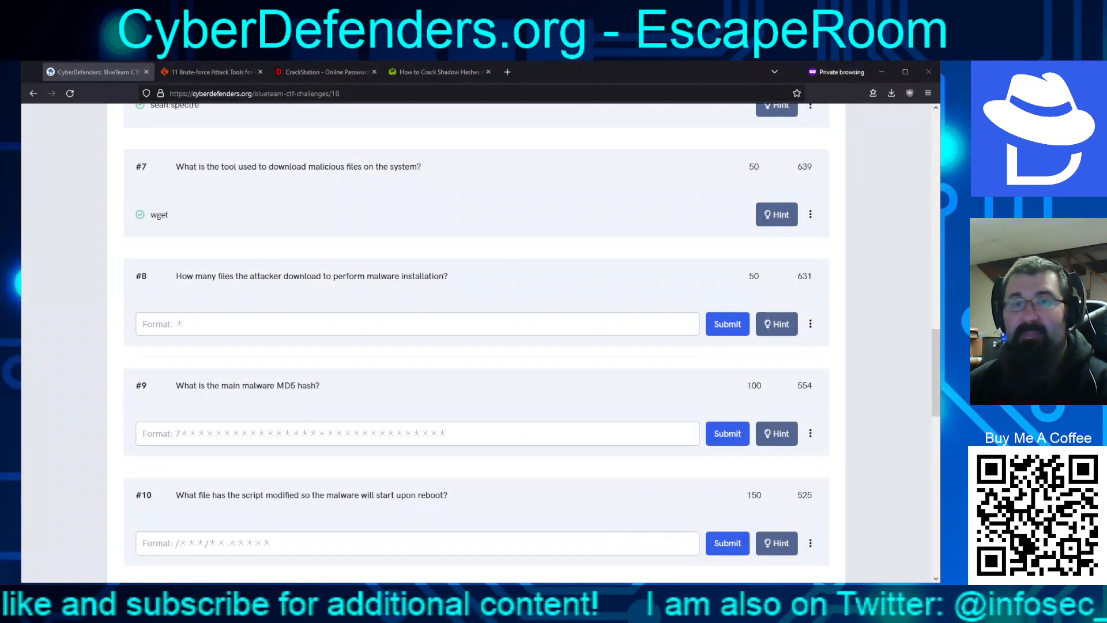
Try 9 as the answer to question #8, which is rejected as an invalid flag
click(638, 388)
click(557, 324)
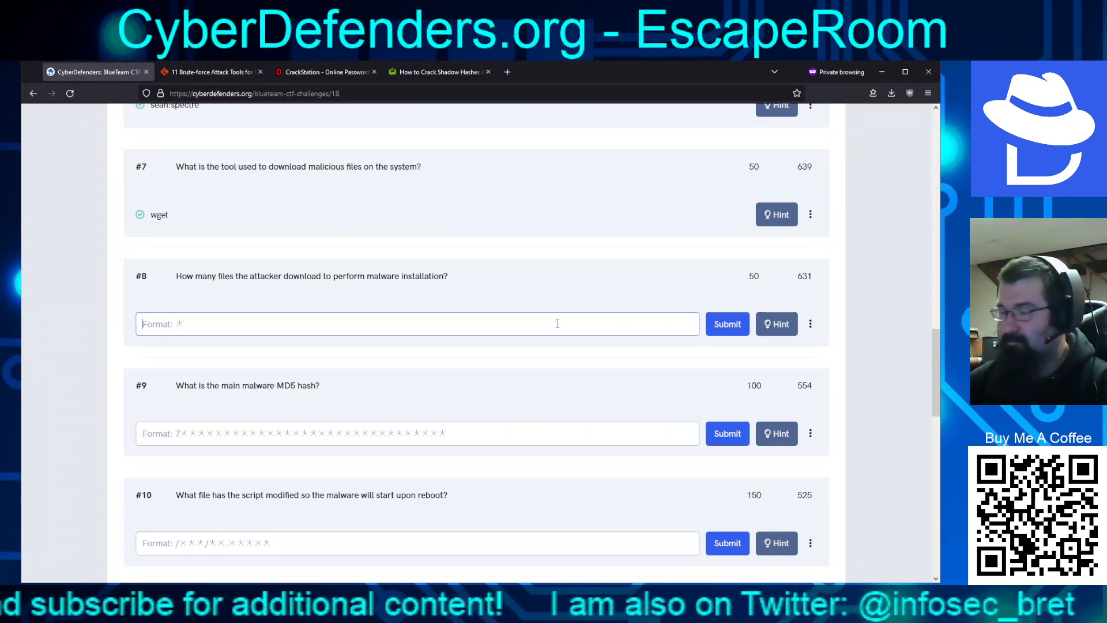
text(9)
key(Return)
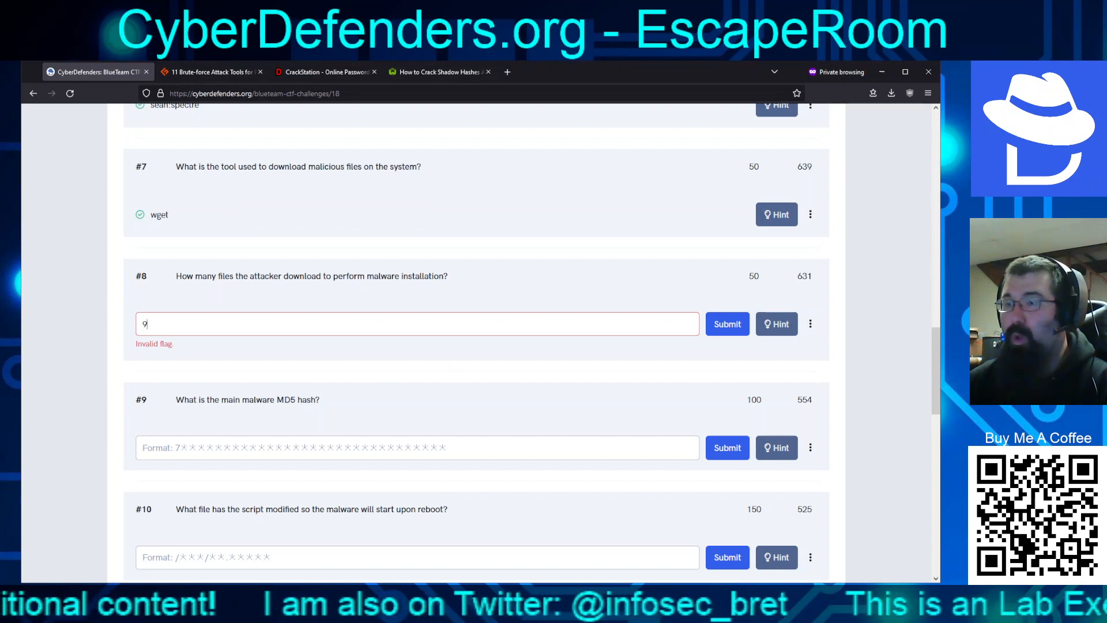
key(alt+Tab)
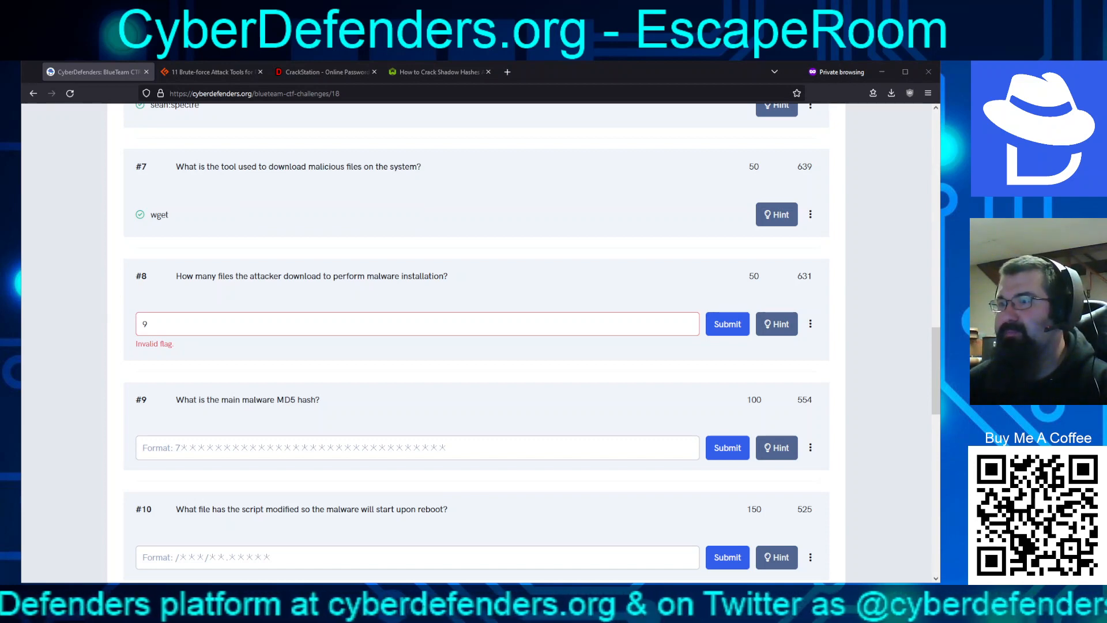
key(alt+Tab)
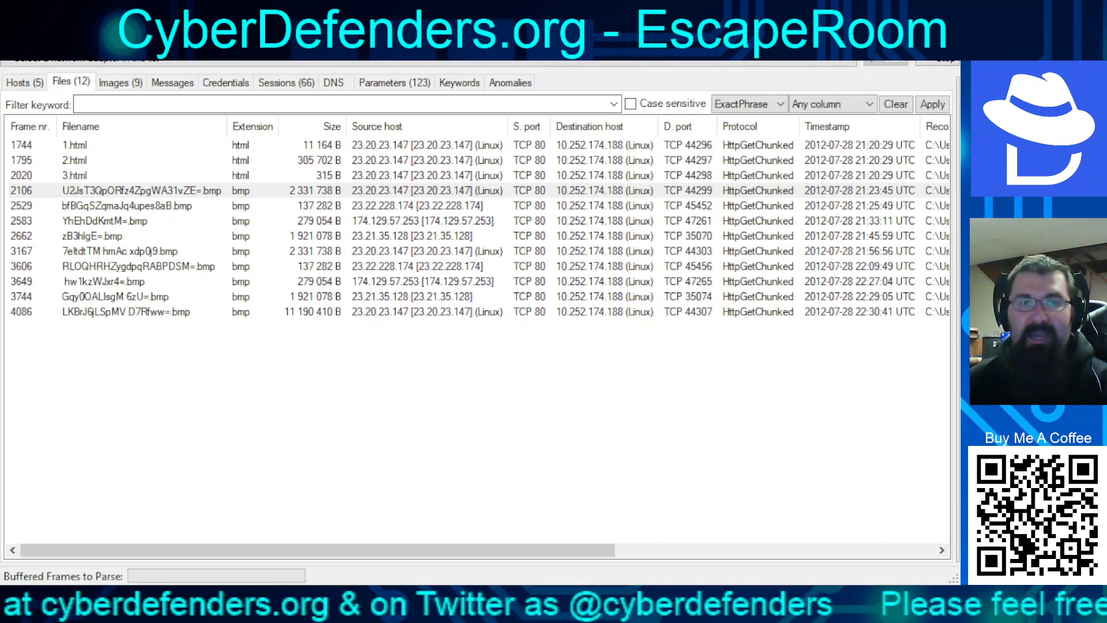
click(138, 191)
click(138, 312)
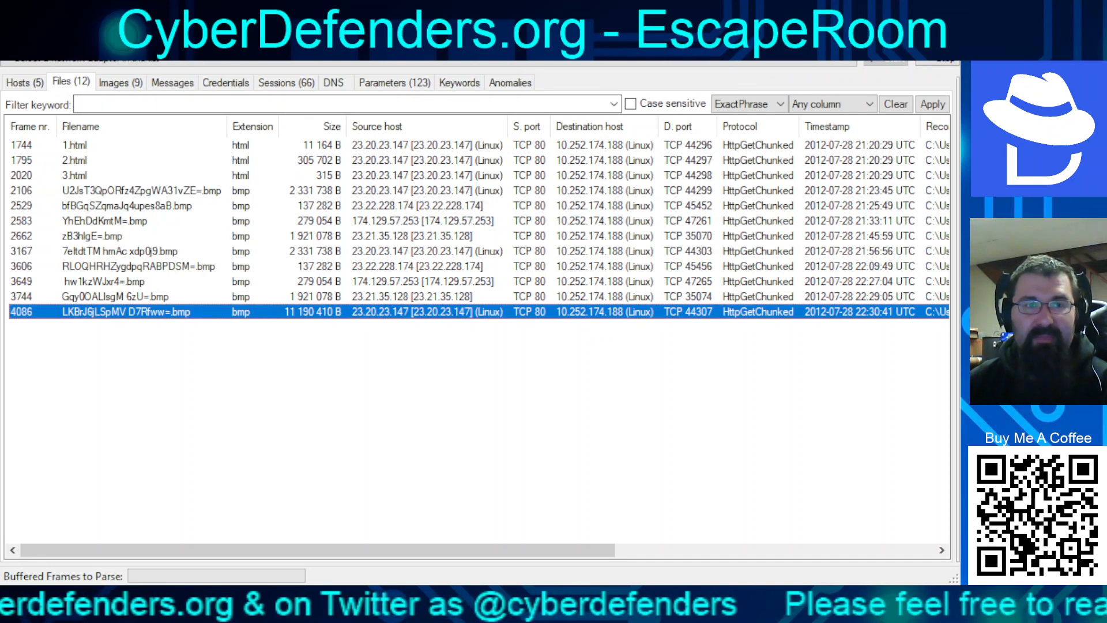
click(120, 82)
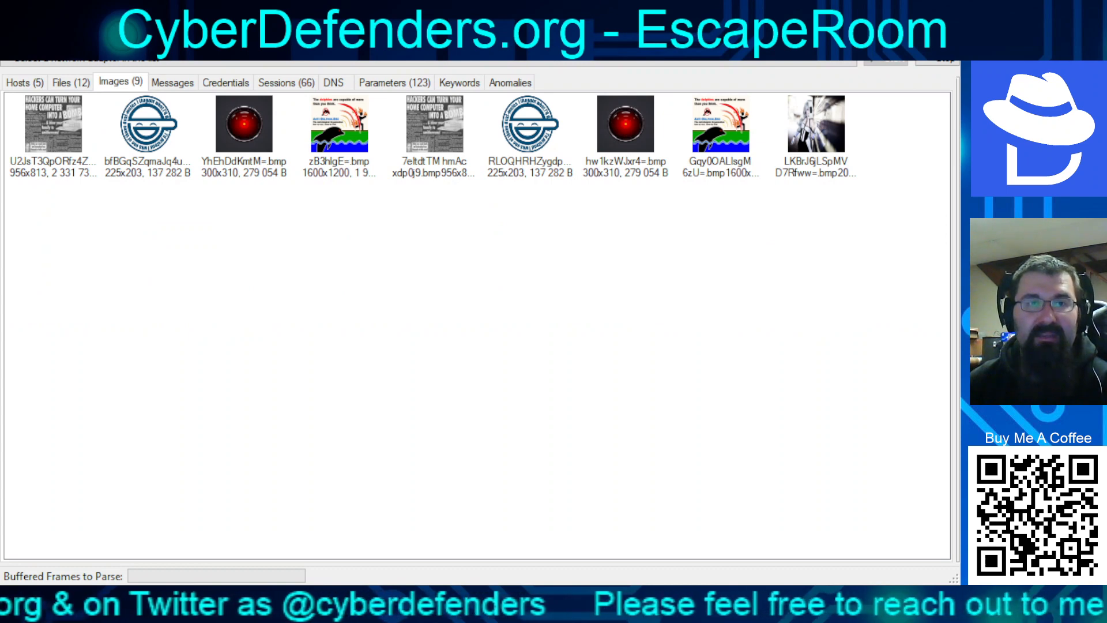
click(54, 125)
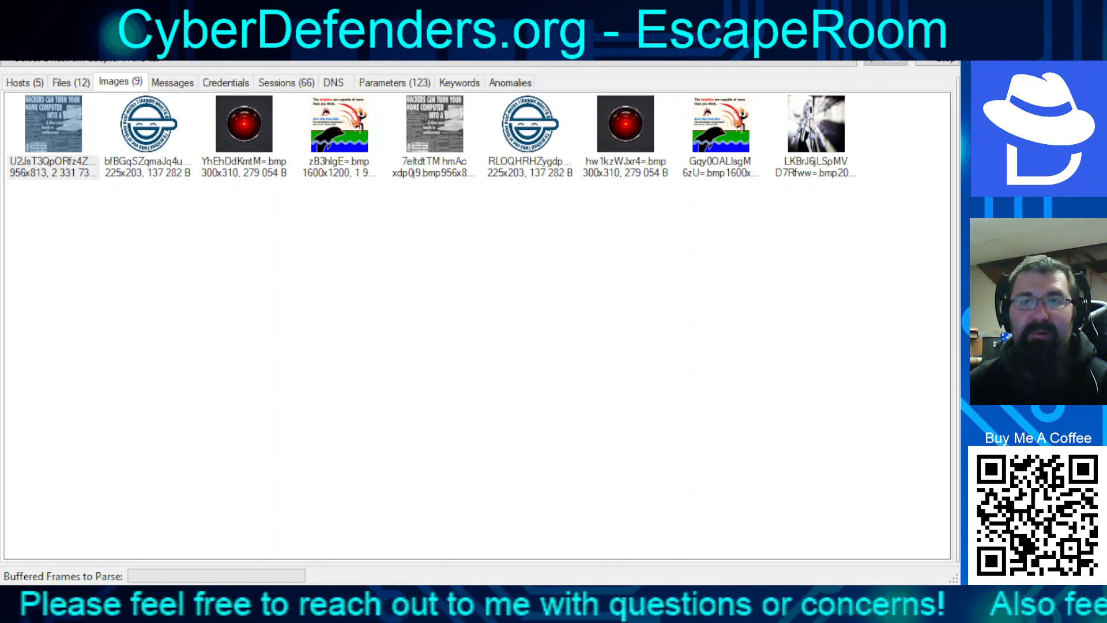
click(149, 125)
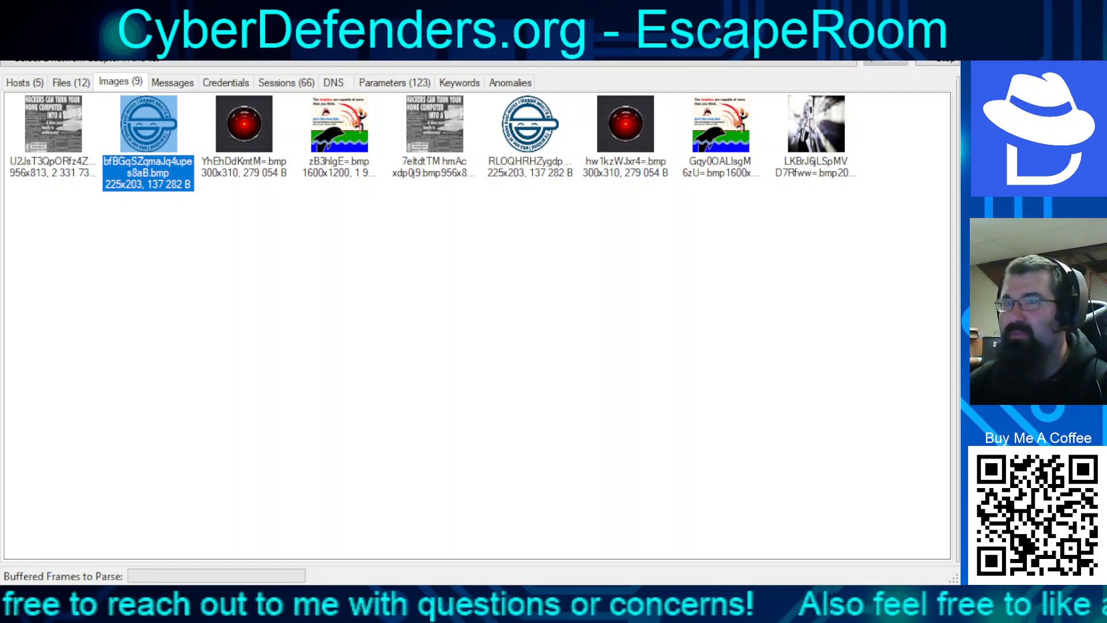
click(244, 125)
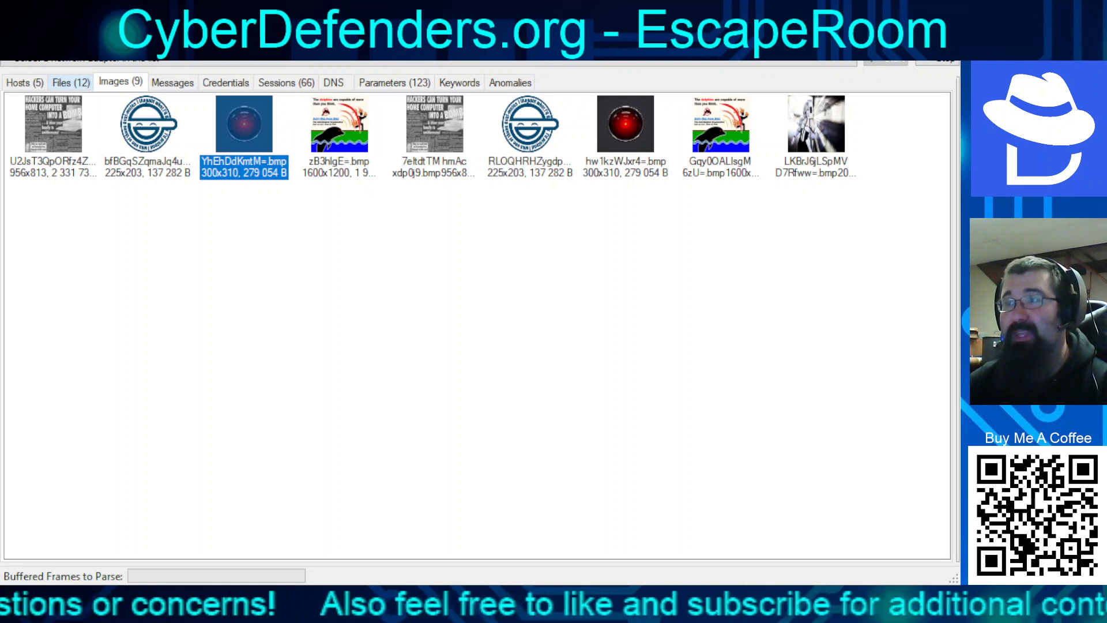
click(70, 82)
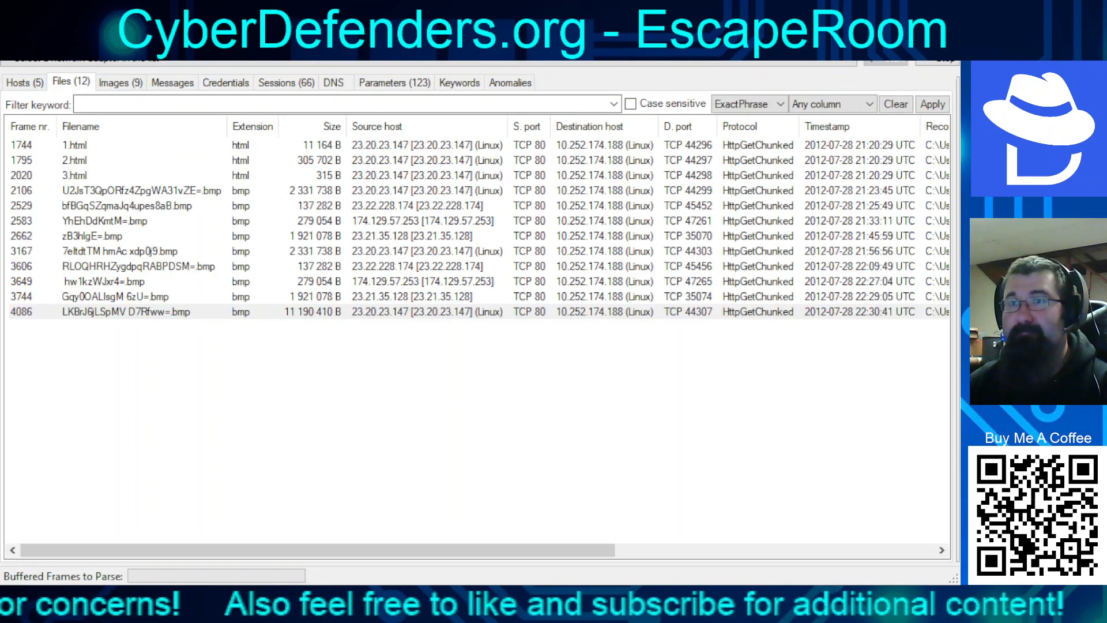
Open 1.html's file details, revealing an 11164-byte ELF binary from 23.20.23.147
click(75, 146)
click(75, 176)
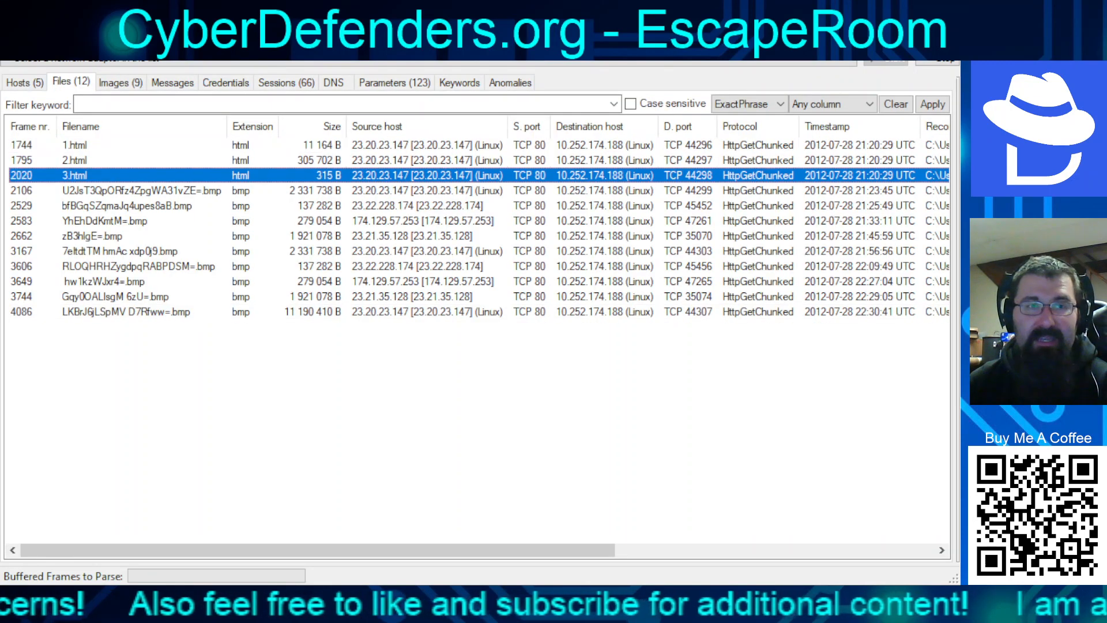
double_click(75, 145)
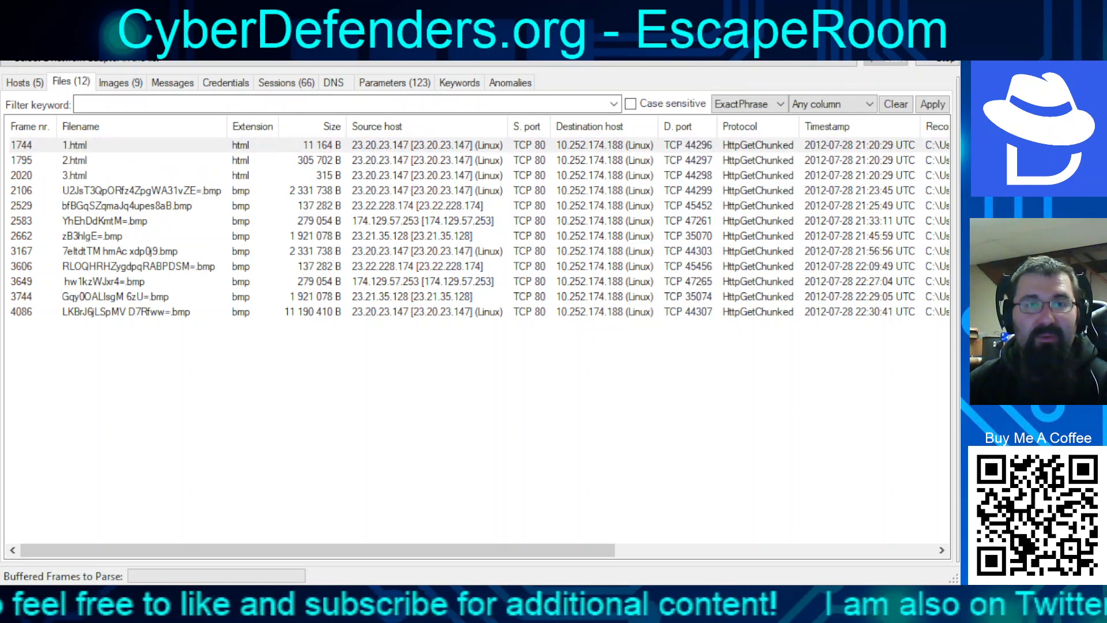
click(75, 145)
double_click(75, 161)
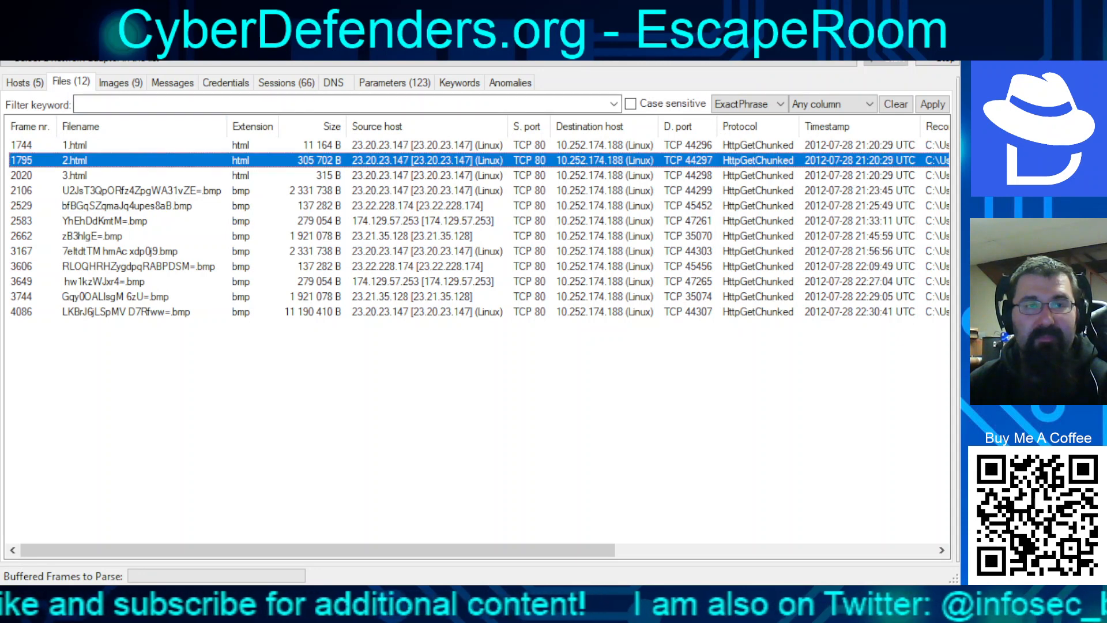
click(75, 175)
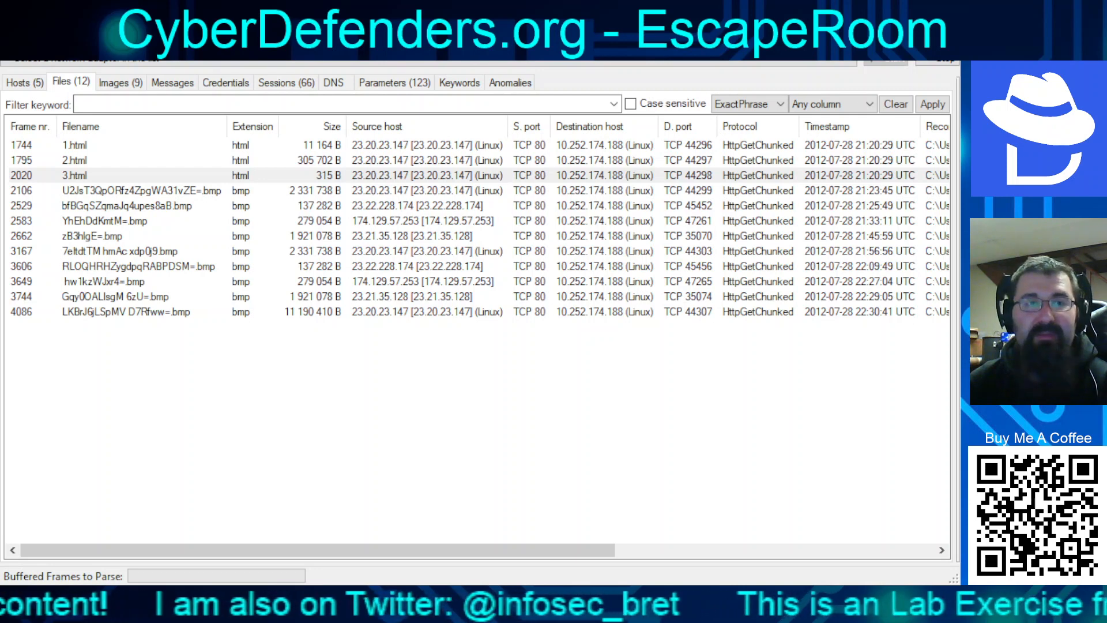
click(81, 160)
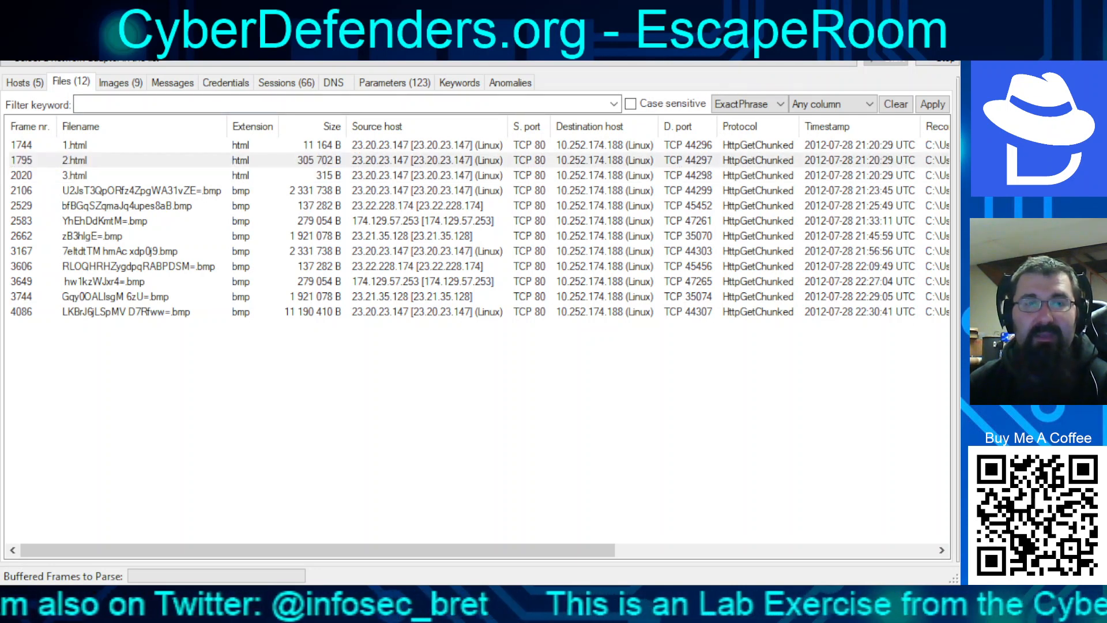
double_click(74, 146)
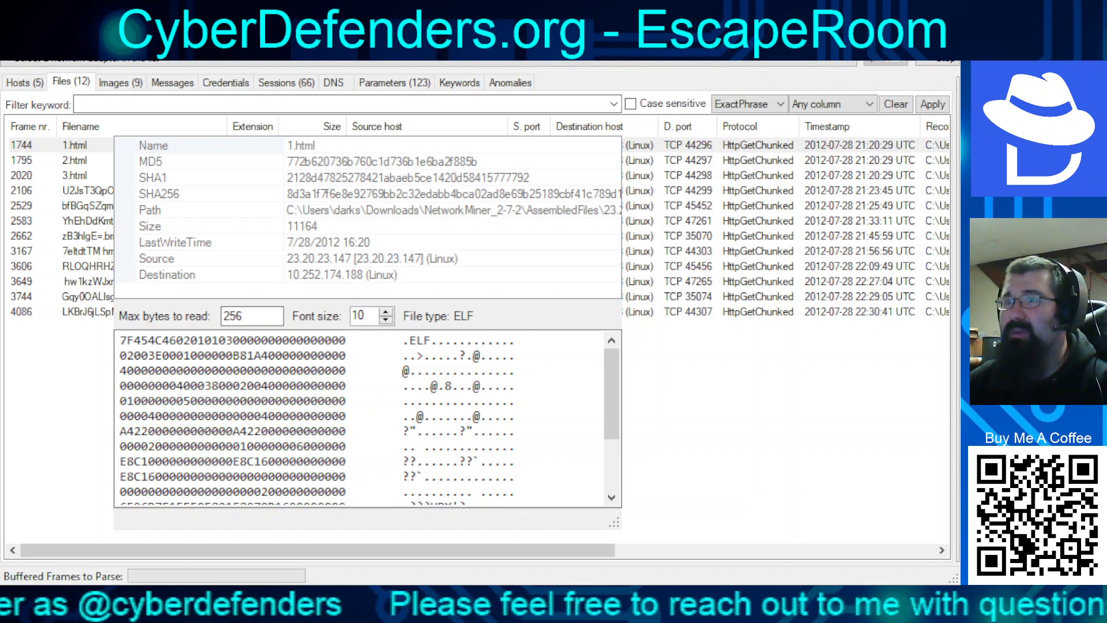
Set Max bytes to read to 2560000 and read through 3.html's 315-byte bash script
key(alt+F4)
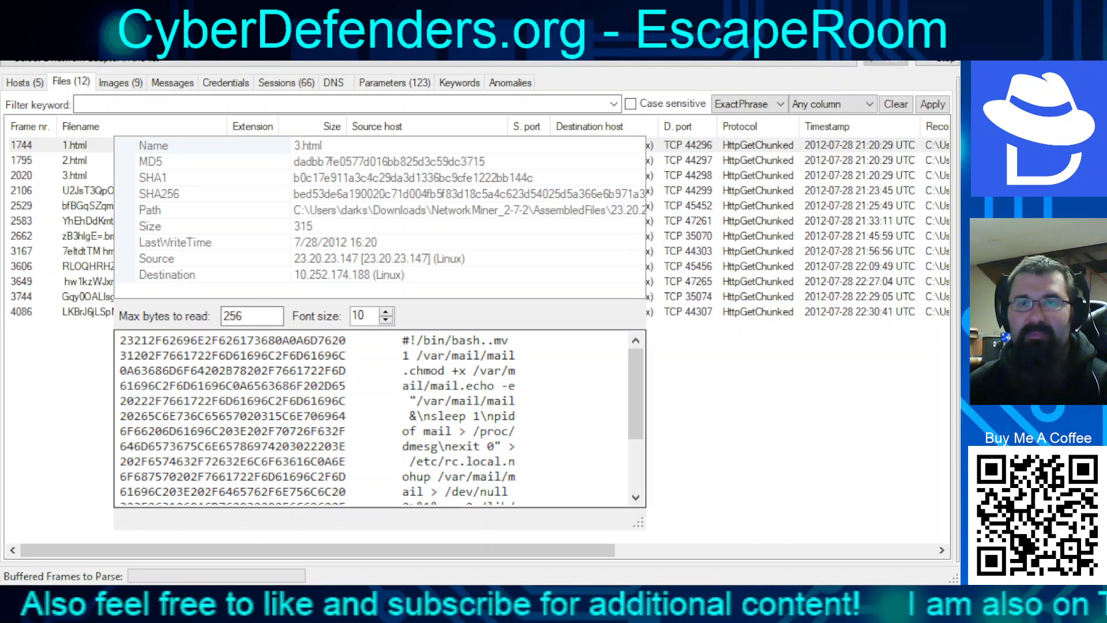
scroll(380, 418, down, 2)
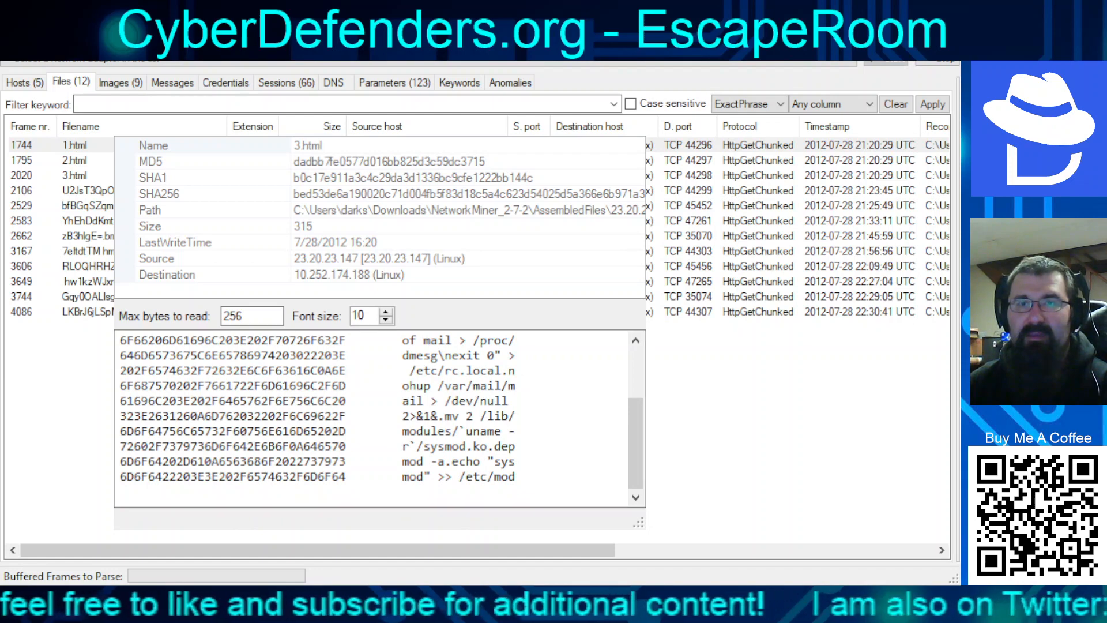
text(0000)
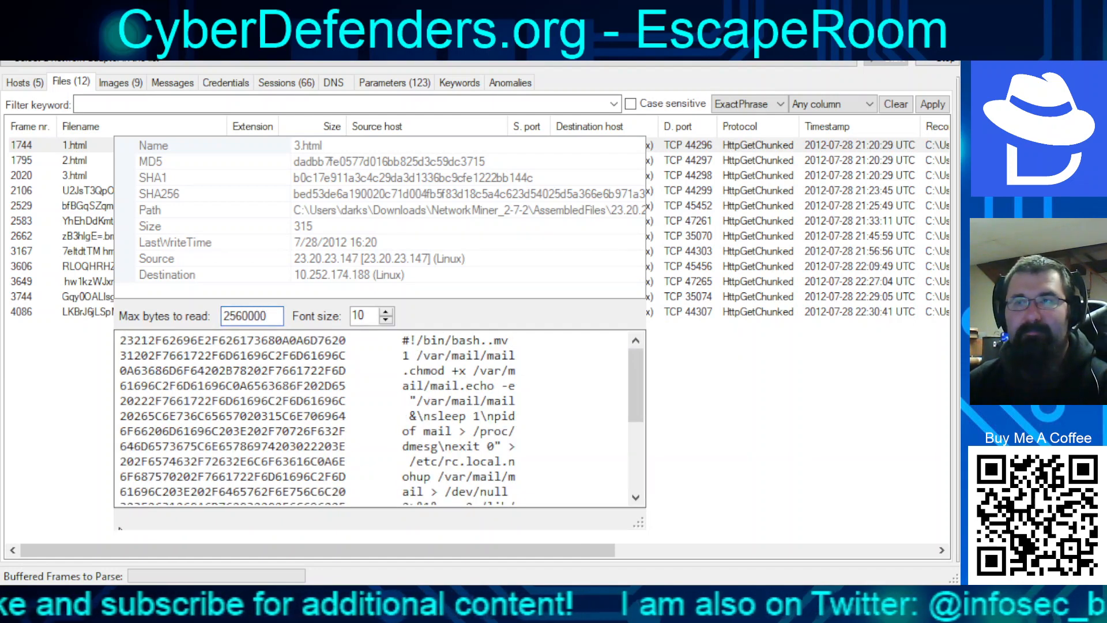
drag(115, 527, 115, 490)
scroll(609, 407, down, 4)
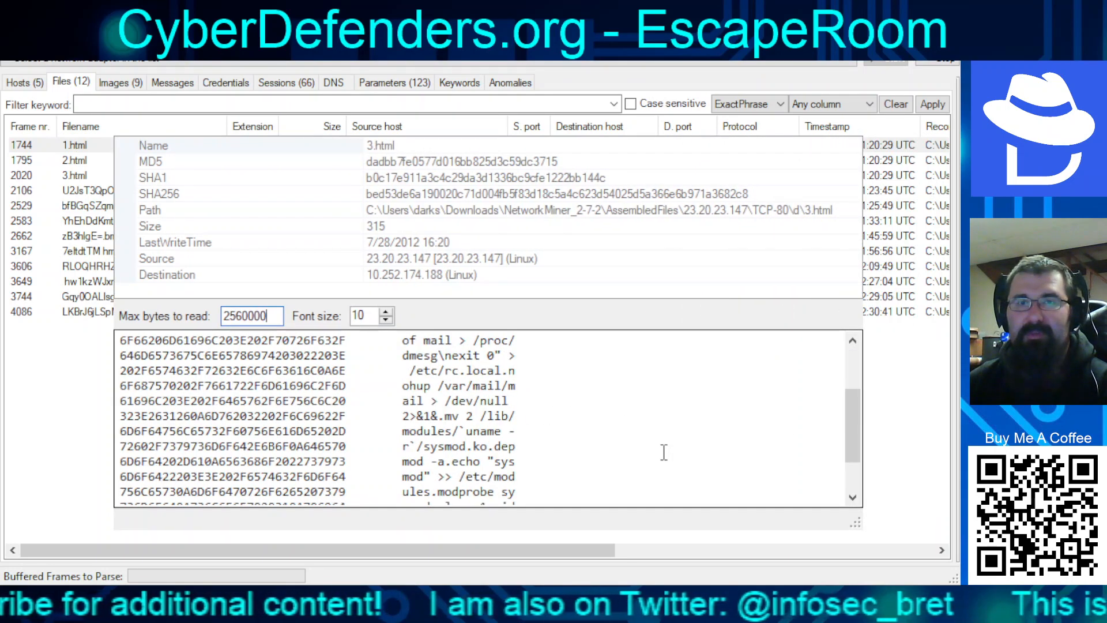
scroll(631, 466, up, 4)
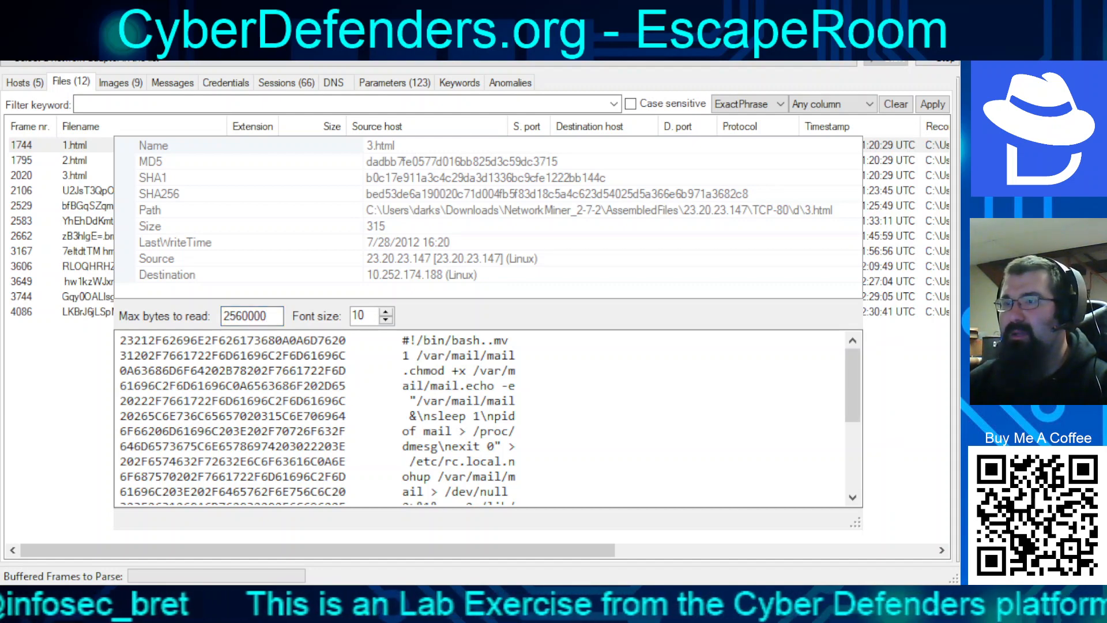
key(alt+Tab)
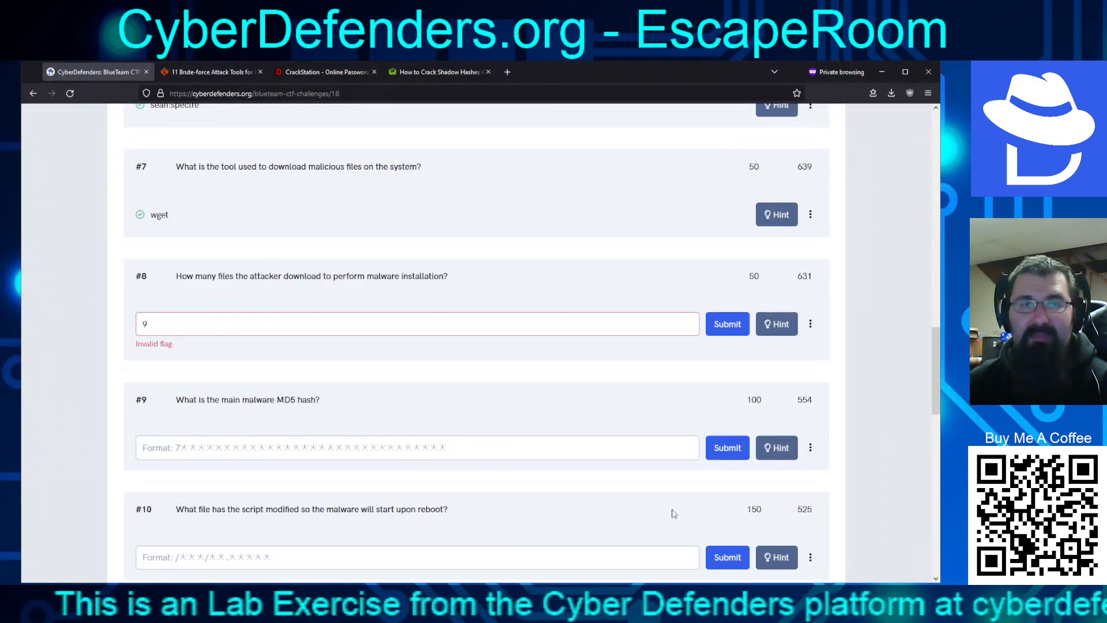
Replace question #8's rejected answer 9 with 3 and submit it
double_click(263, 324)
text(3)
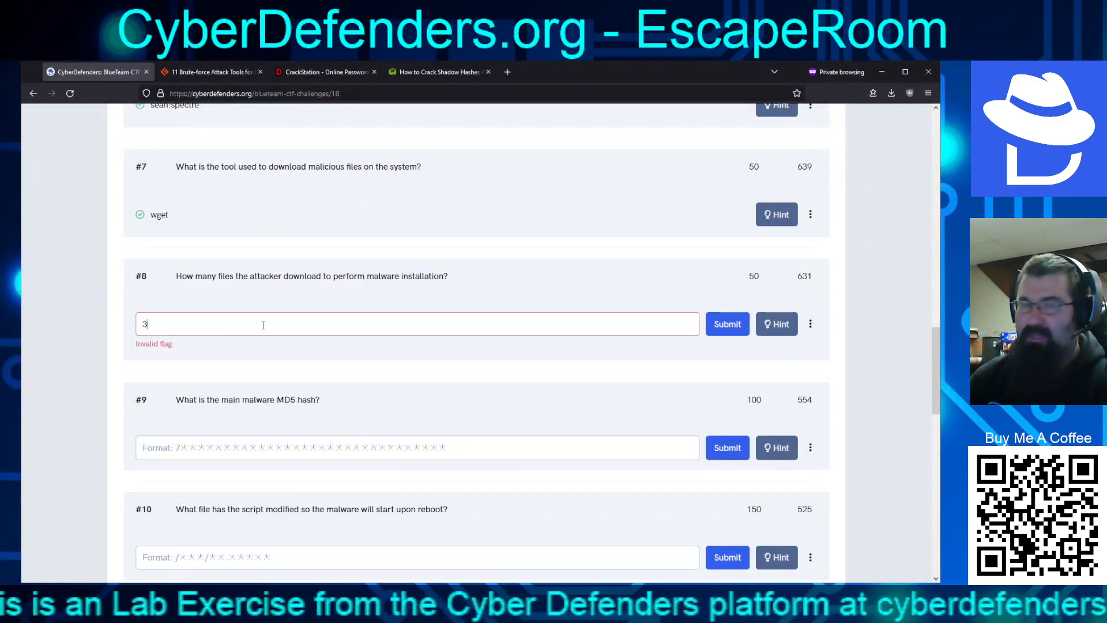
key(Return)
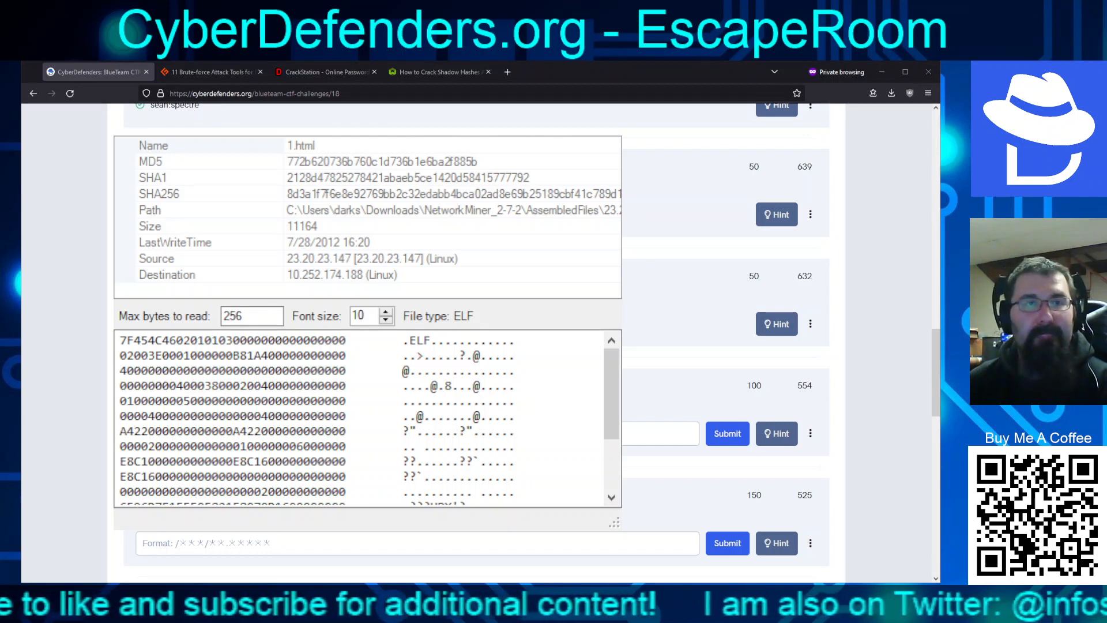
Copy the MD5 hash of 1.html from its details, then close the details window
click(339, 164)
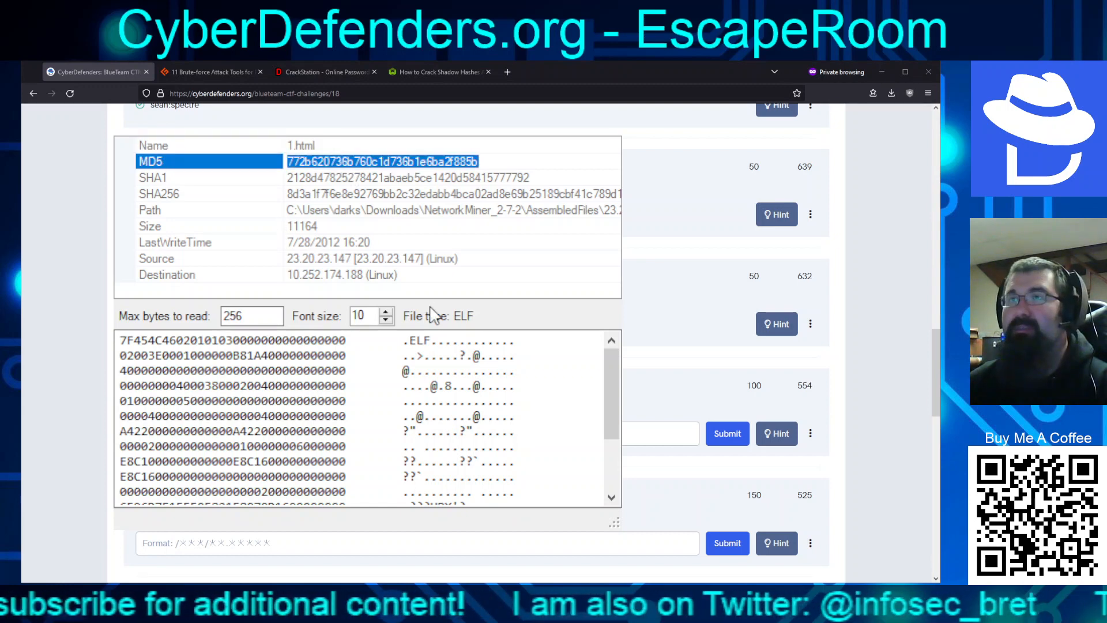
click(639, 403)
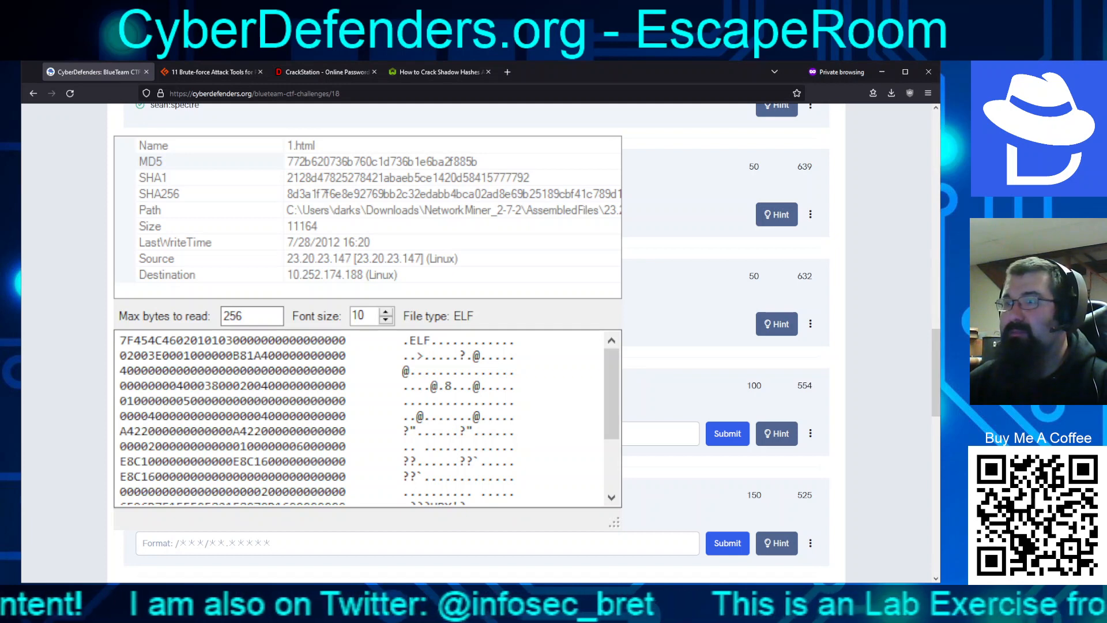
key(alt+F4)
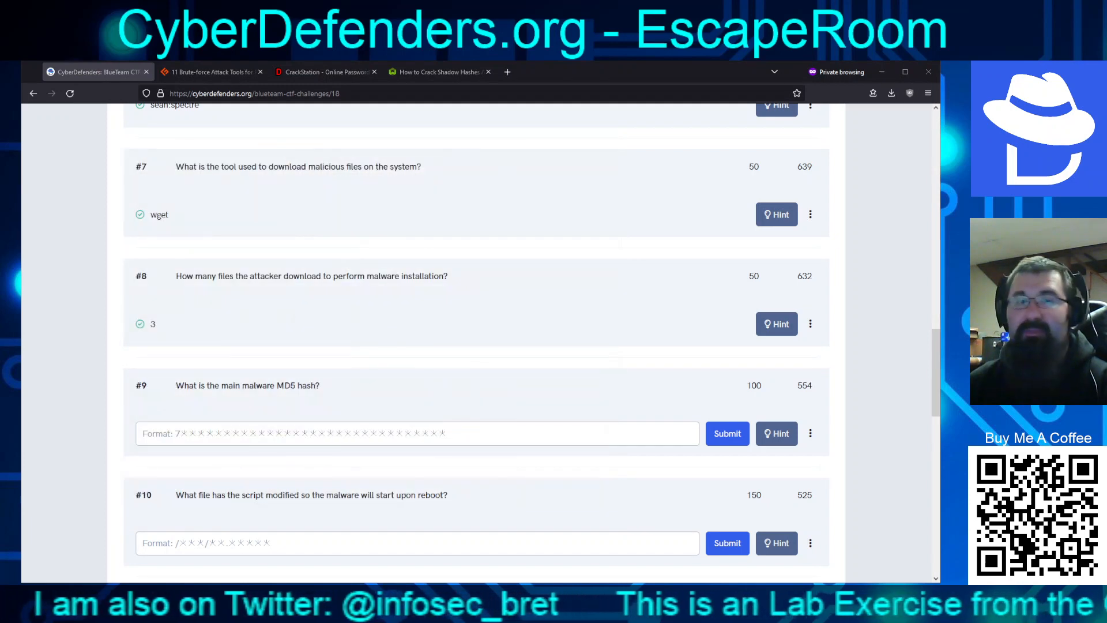
Submit 1.html's MD5 772b620736b760c1d736b1e6ba2f885b as the answer to question #9
click(487, 425)
text(772b620736b760c1d736b1e6ba2f885b)
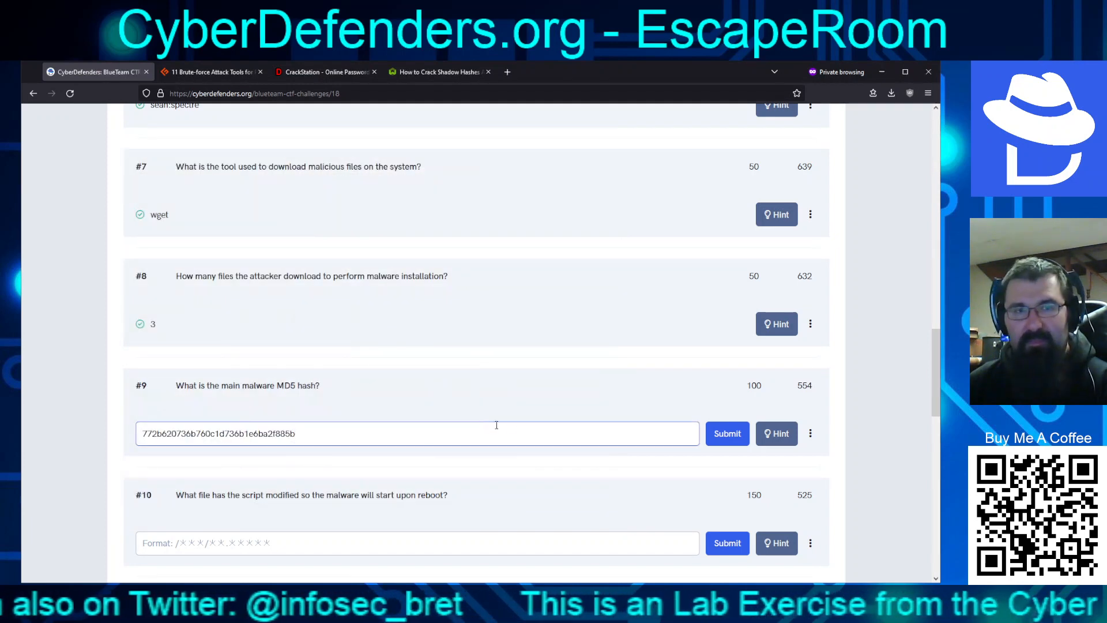
click(725, 437)
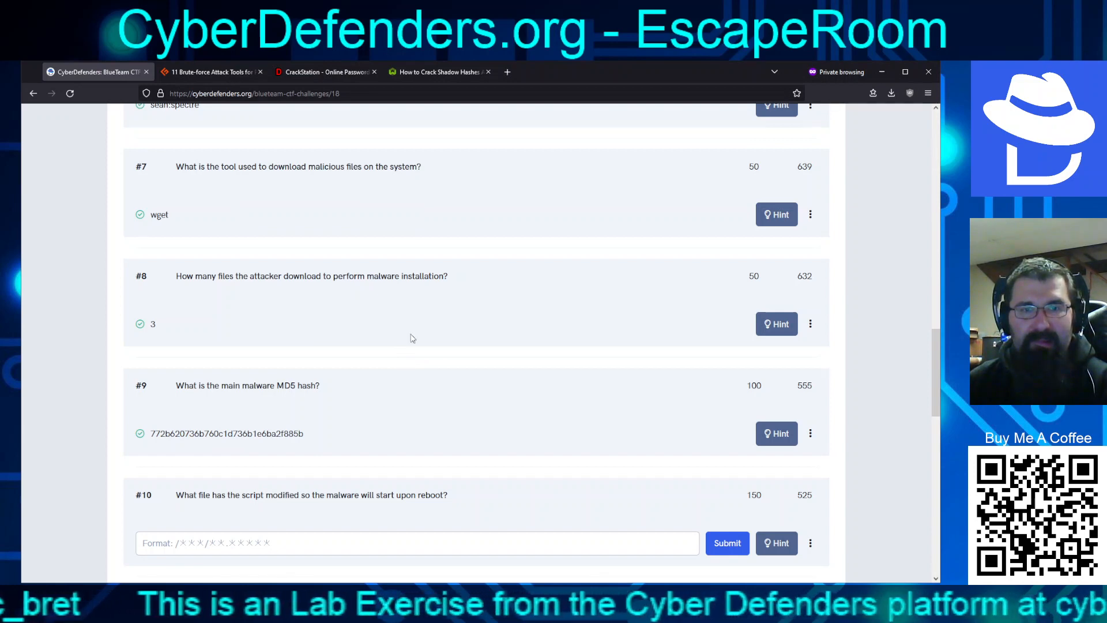
scroll(410, 339, down, 4)
scroll(386, 378, up, 2)
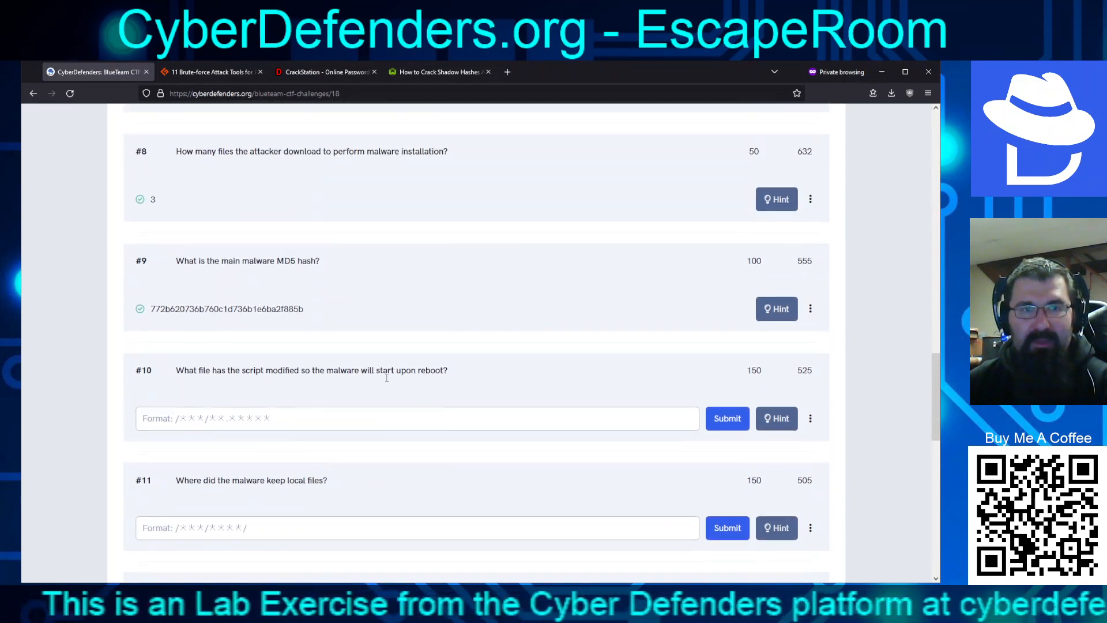
scroll(387, 378, down, 1)
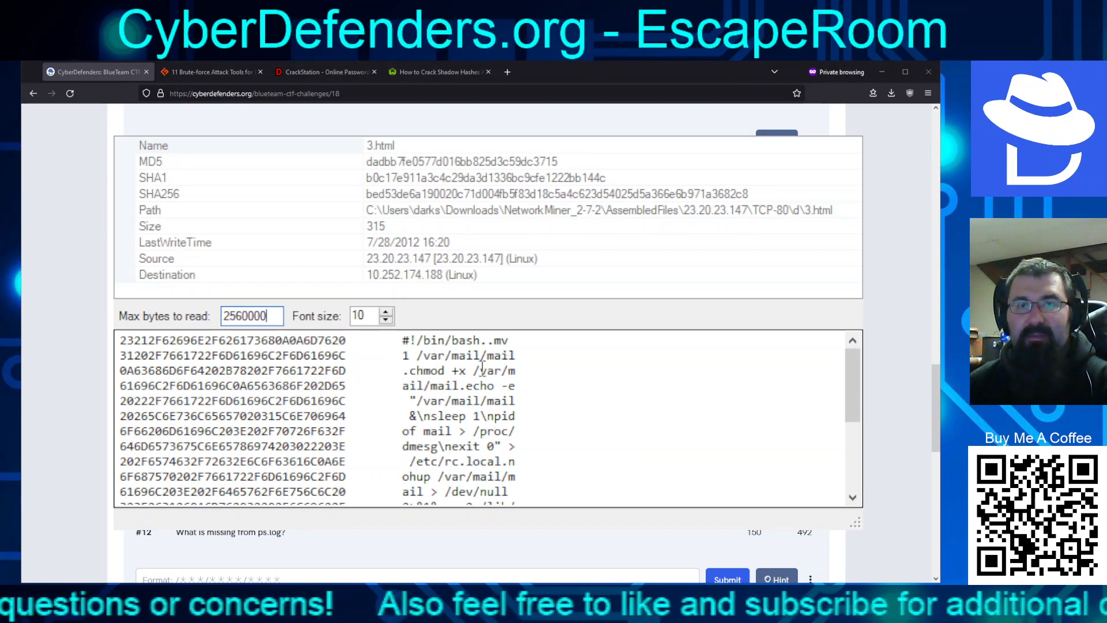
Highlight chmod +x, the > redirect and /etc/rc.local in 3.html's script as its reboot persistence
drag(409, 371, 468, 370)
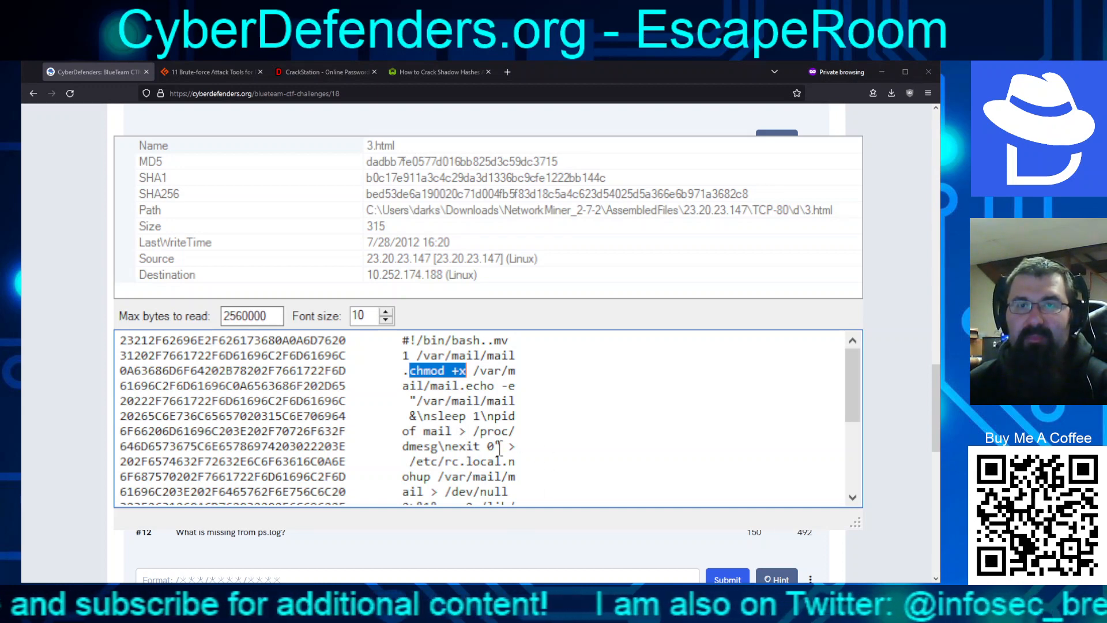
drag(501, 447, 517, 447)
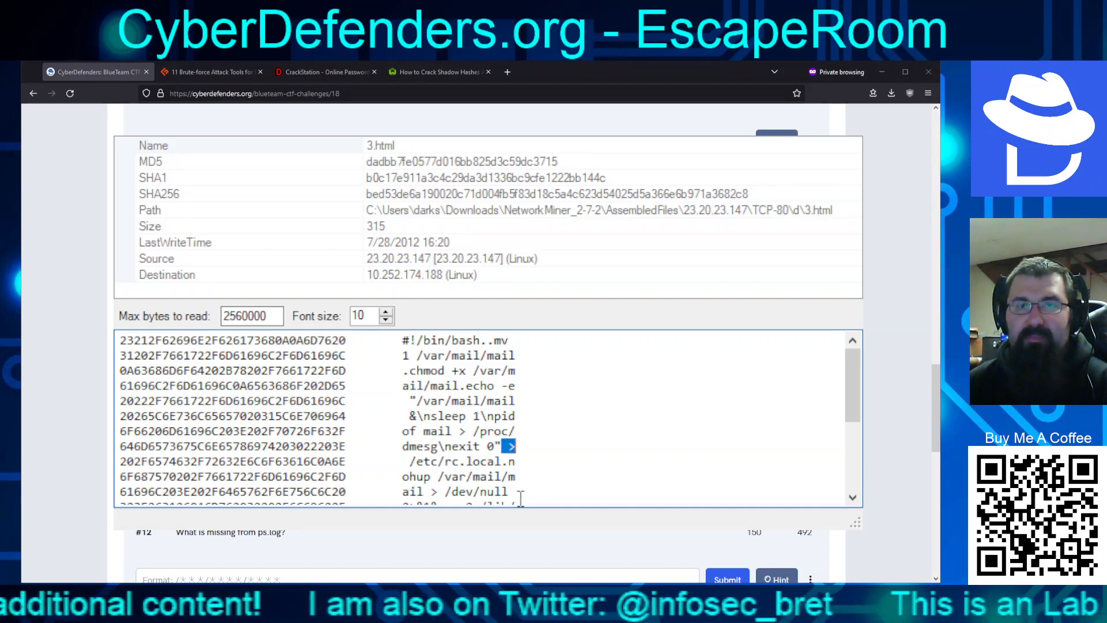
scroll(519, 445, down, 2)
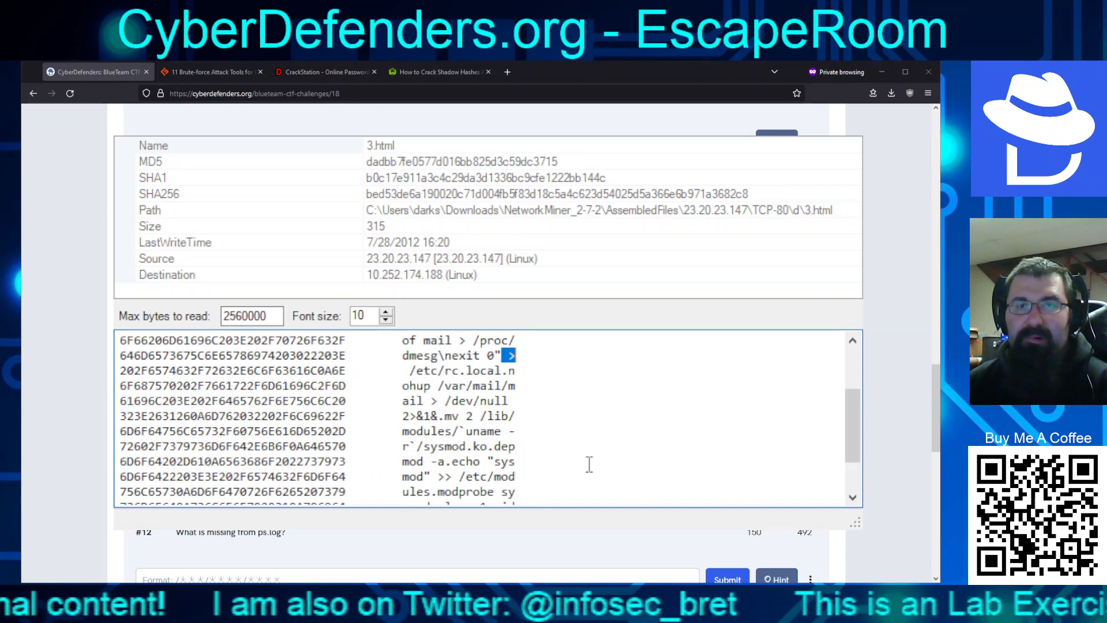
scroll(588, 462, down, 1)
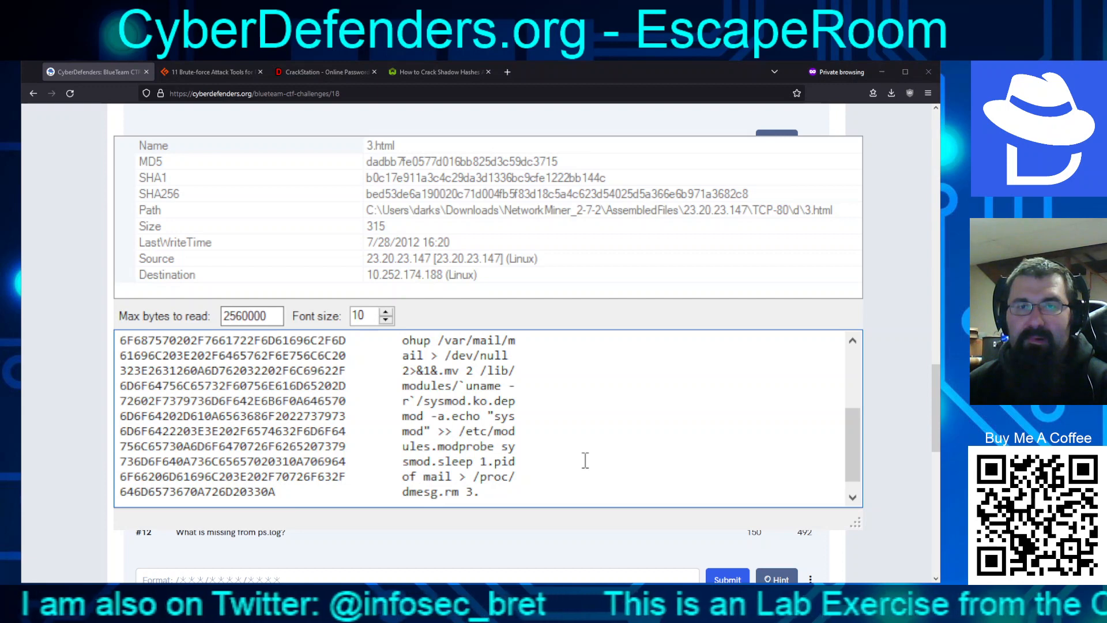
scroll(585, 460, up, 3)
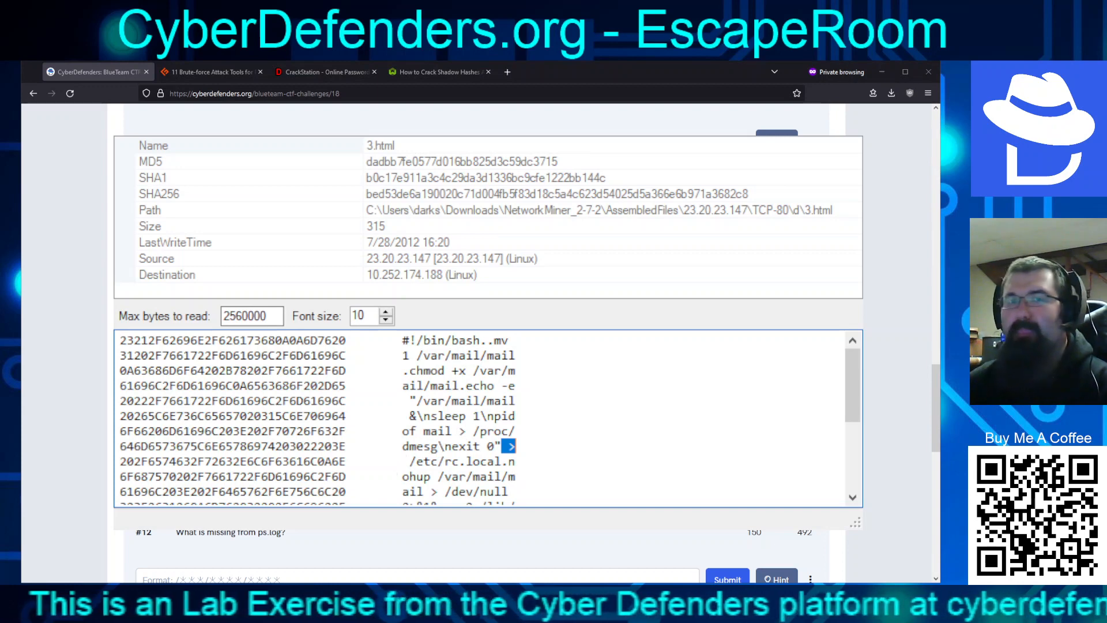
drag(410, 461, 503, 468)
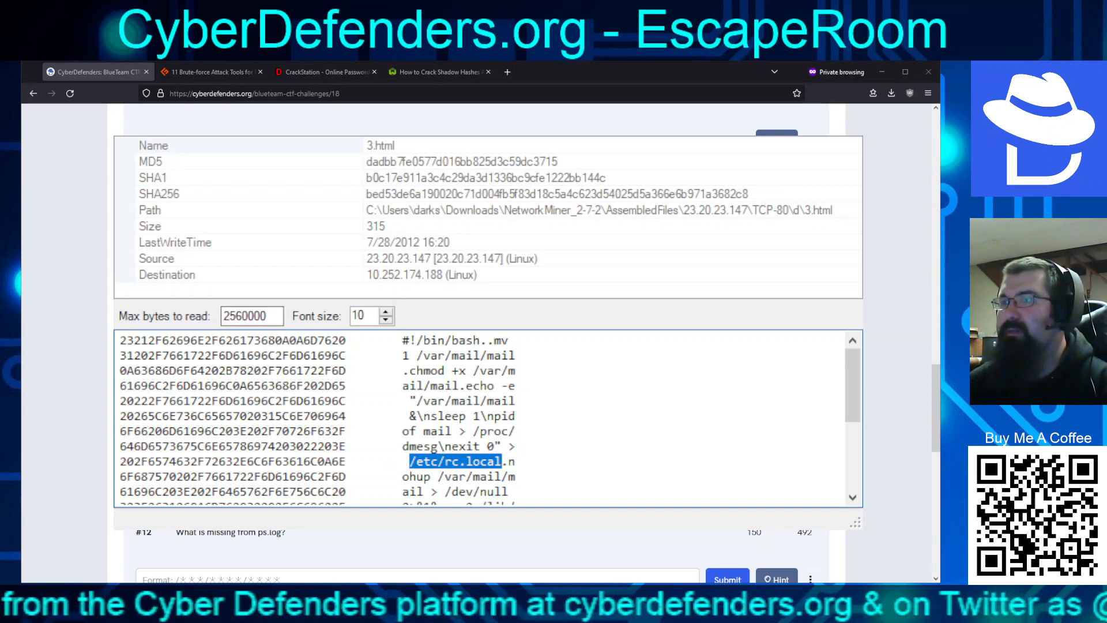
key(alt+Tab)
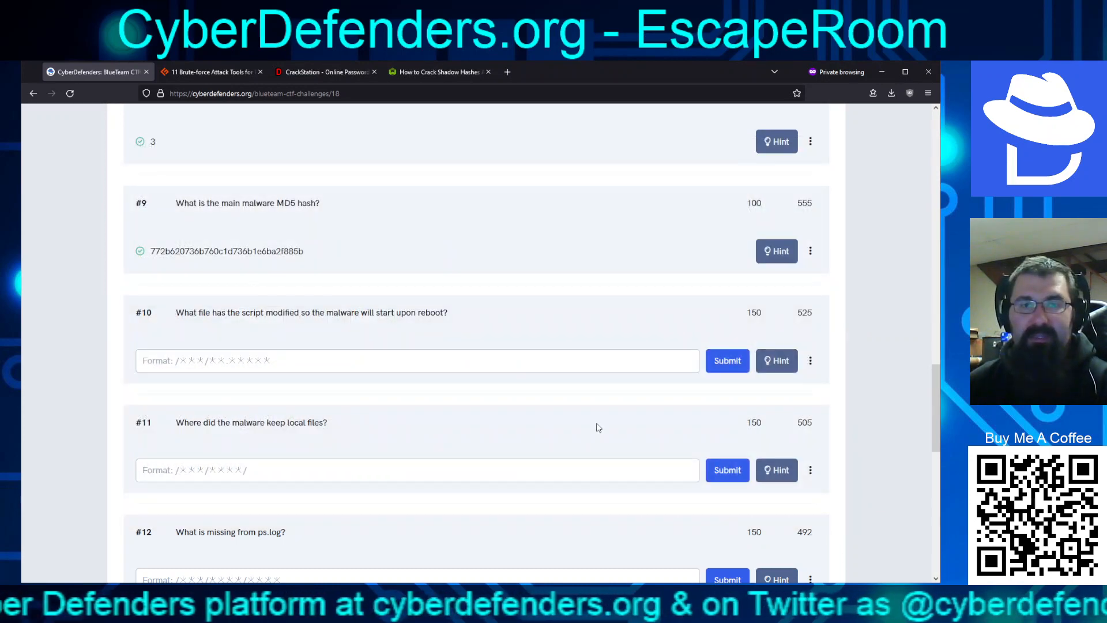
Submit /etc/rc.local as the answer to question #10
click(361, 366)
text(/e)
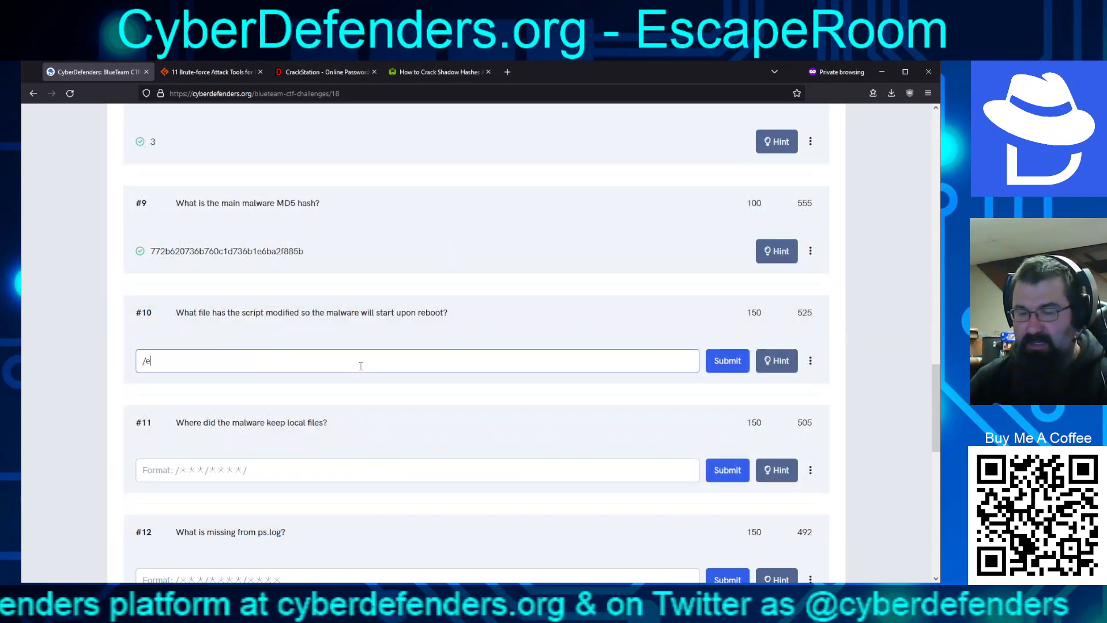
text(tc/rc.local)
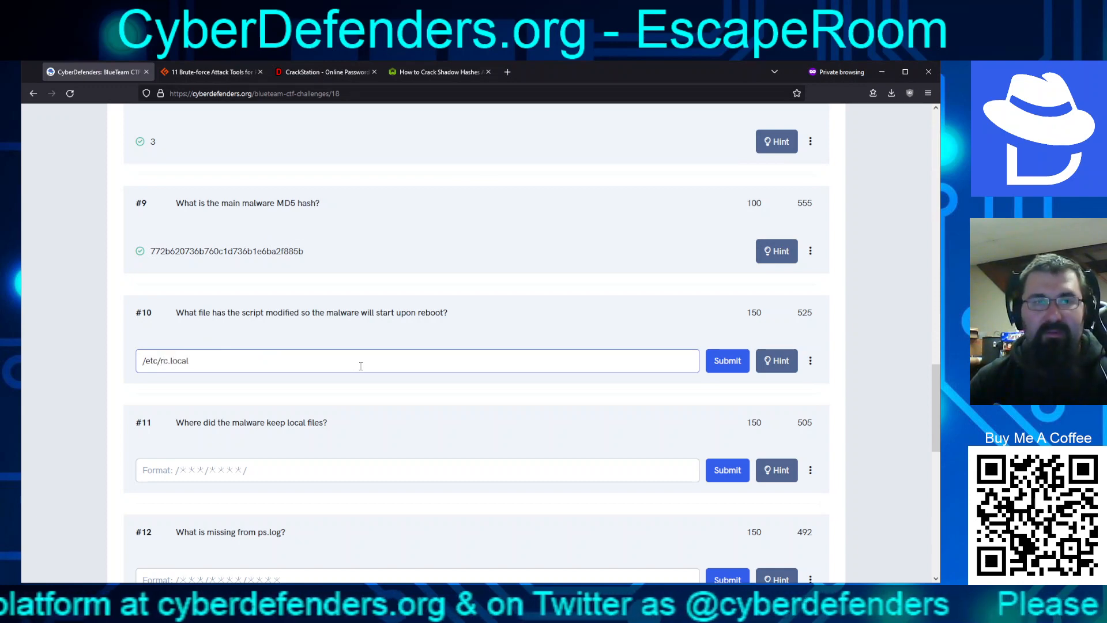
key(Return)
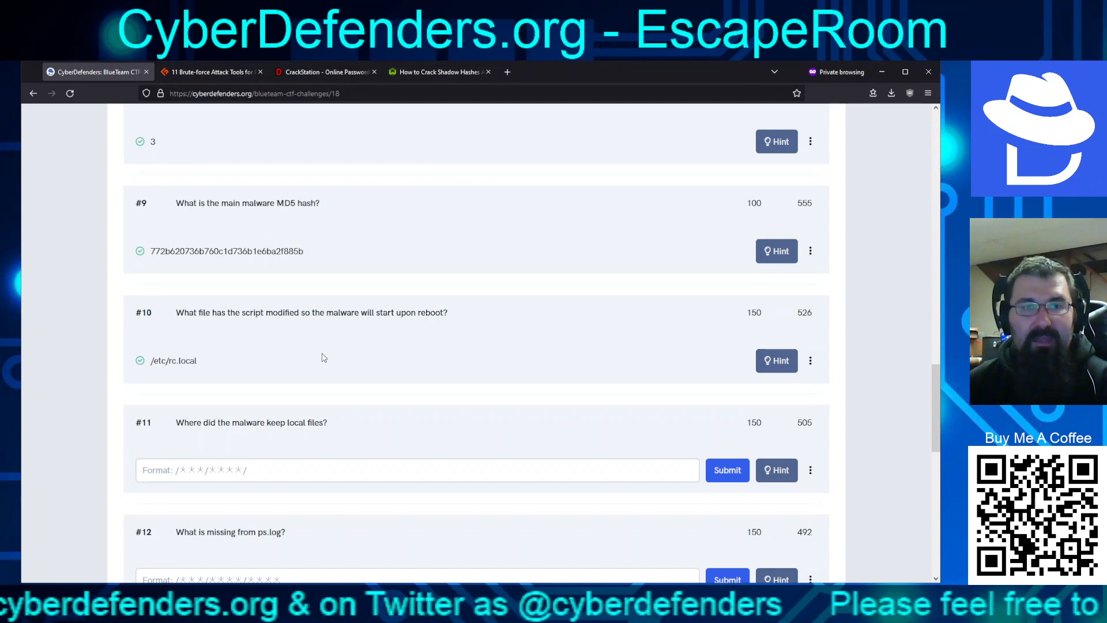
Answer question #11 with /var/mail/, adding the trailing slash before submitting
click(282, 472)
text(/var/mail)
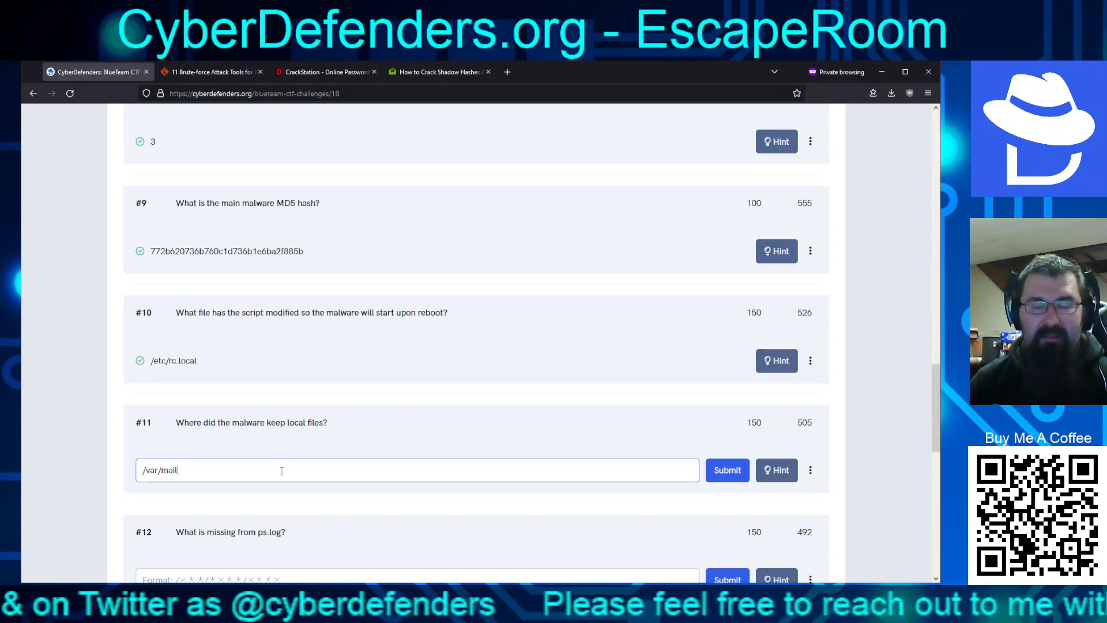
key(ctrl+a)
key(BackSpace)
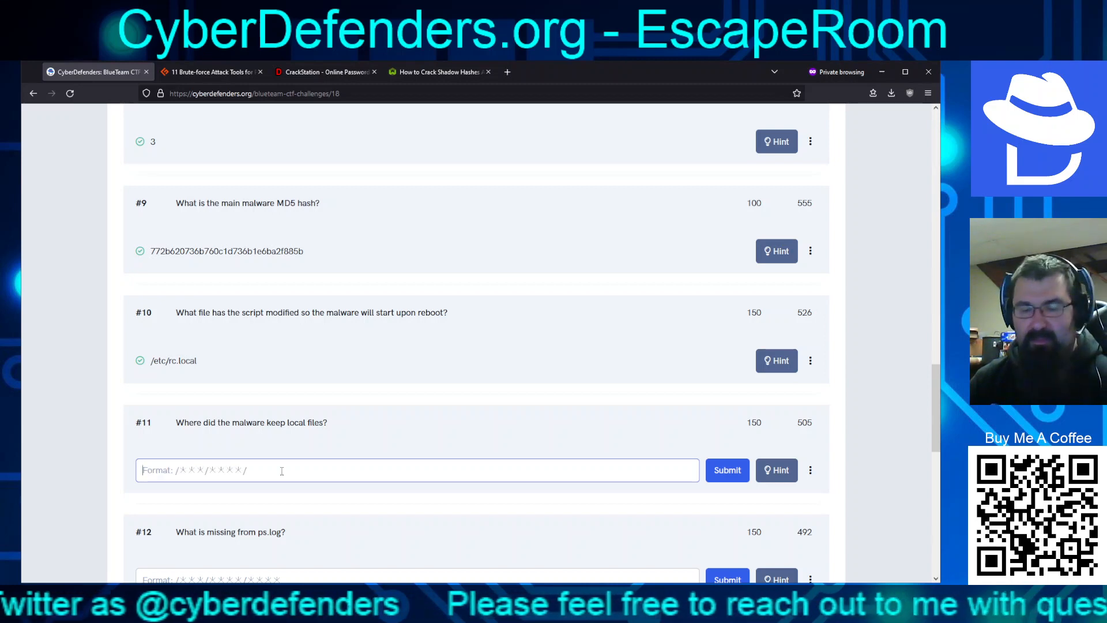
key(ctrl+z)
text(/var/mail/)
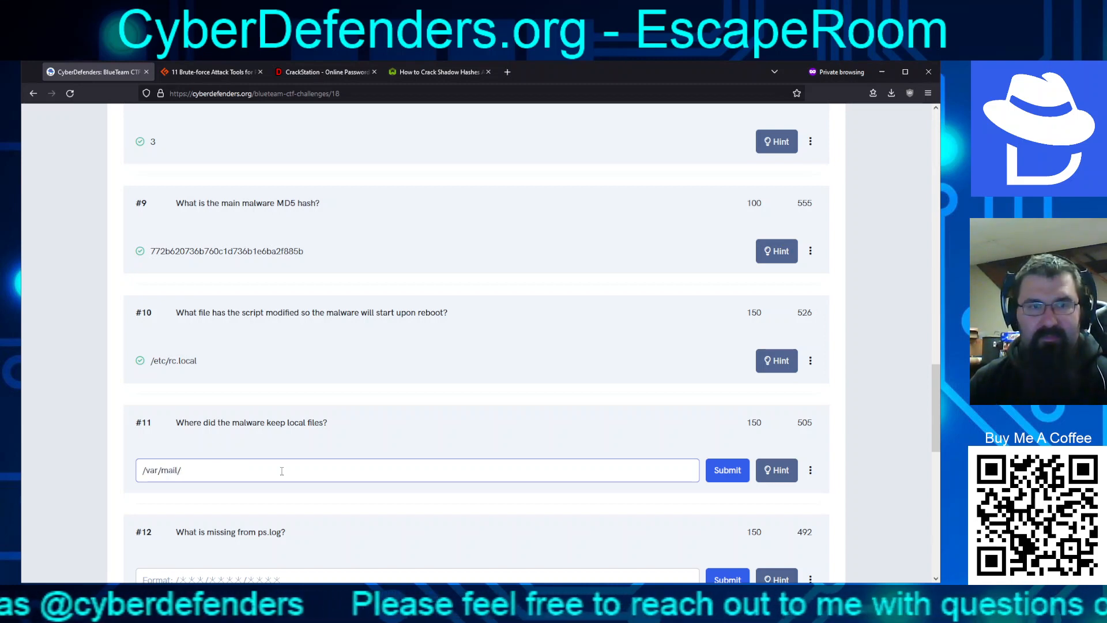
key(Return)
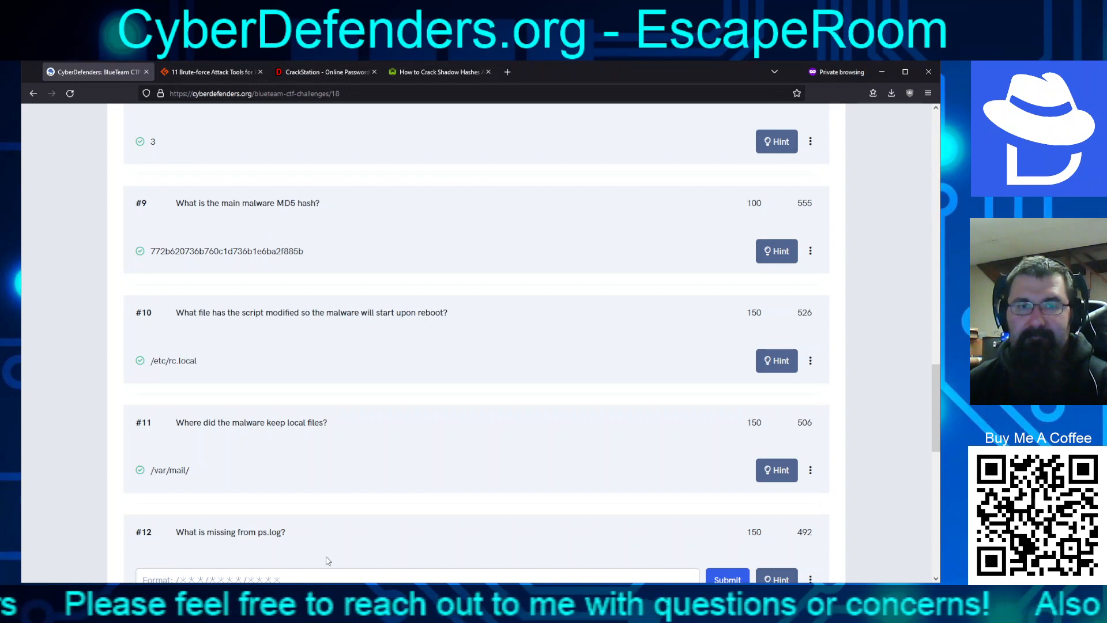
key(alt+Tab)
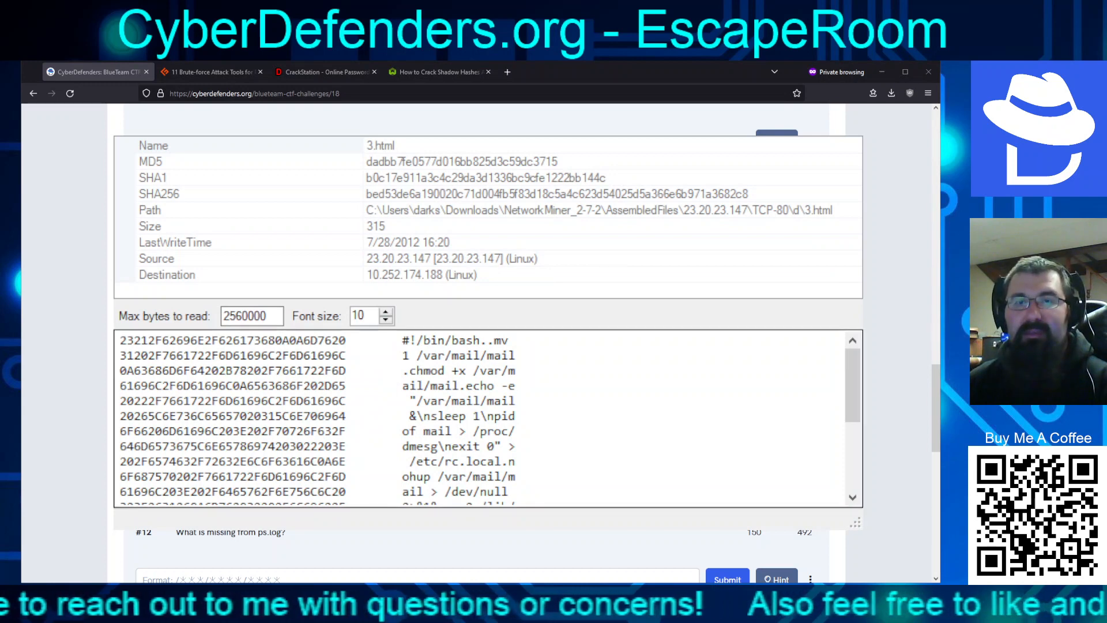
Highlight the 3.html script's mv line into /var/mail, then bring the challenge page forward
mouse_move(495, 340)
mouse_down()
mouse_move(516, 341)
mouse_move(523, 355)
mouse_move(433, 357)
mouse_move(491, 361)
mouse_up()
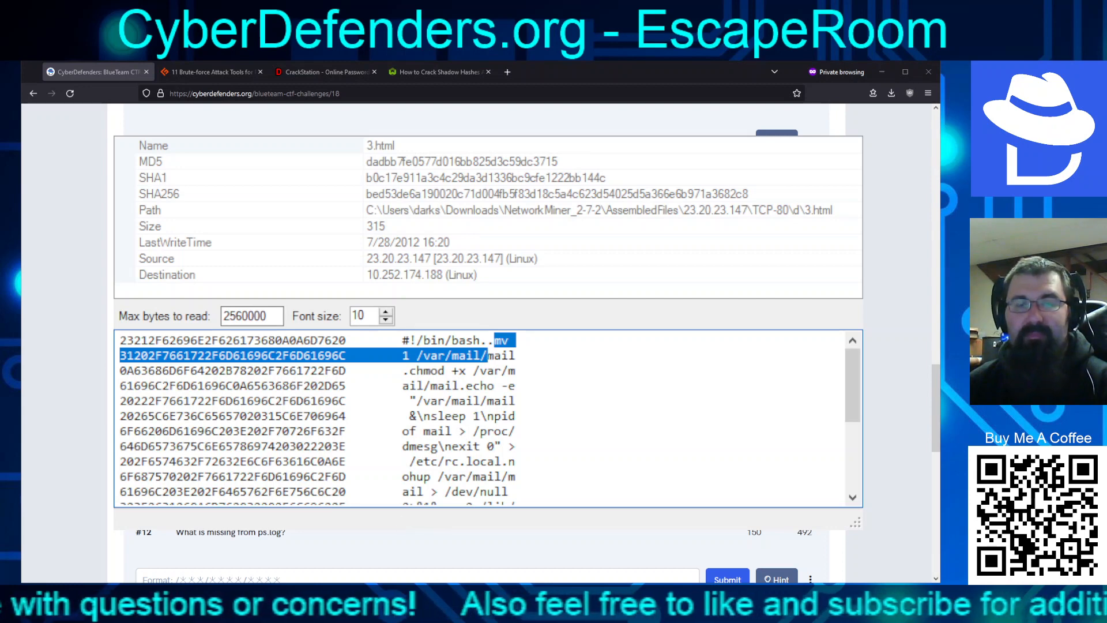
key(alt+Tab)
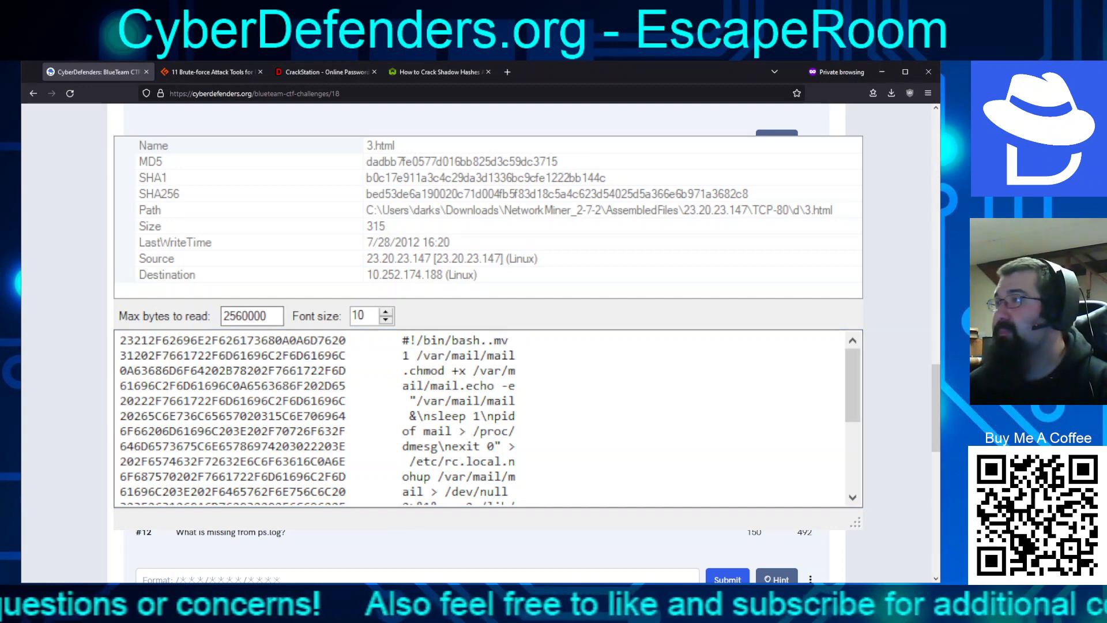
key(alt+Tab)
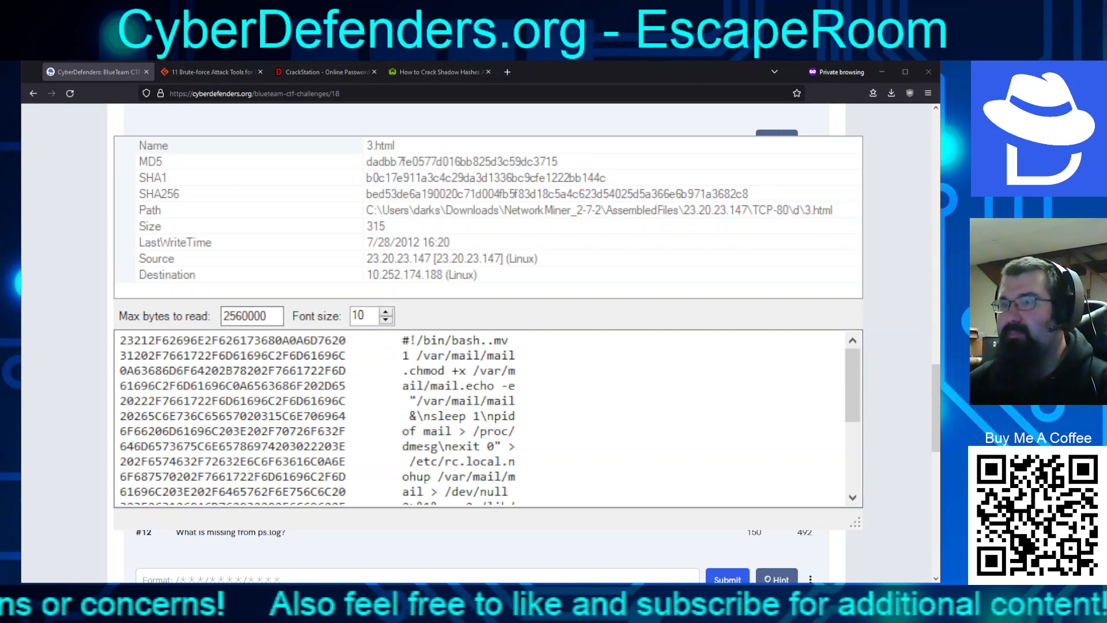
key(alt+Tab)
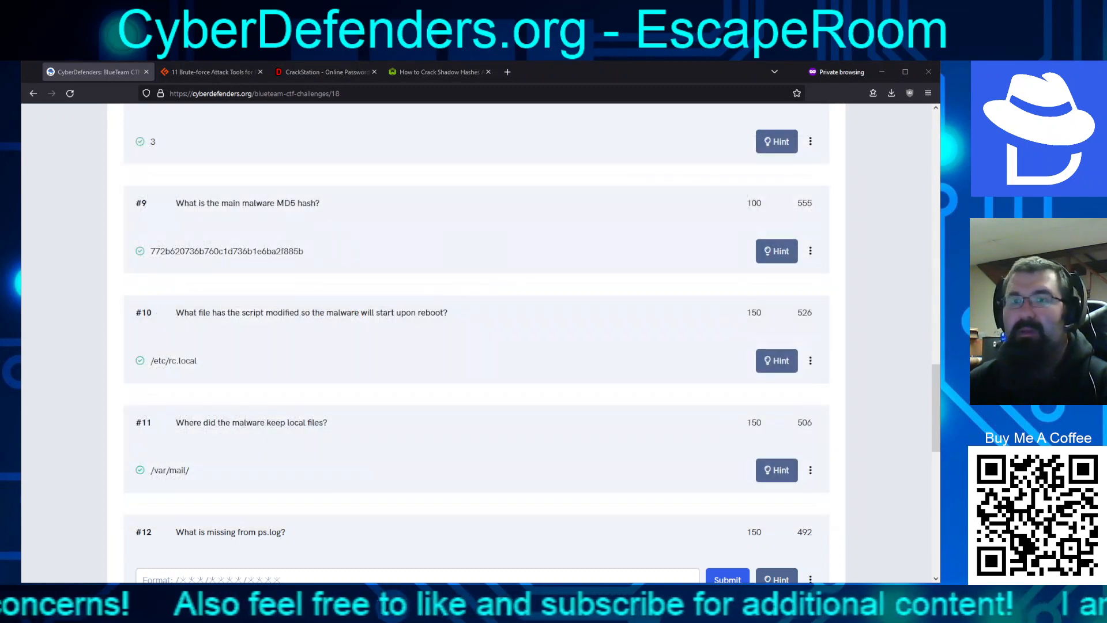
Look over questions #12–#15, then bring the ps.log process listing to the front
scroll(529, 460, down, 5)
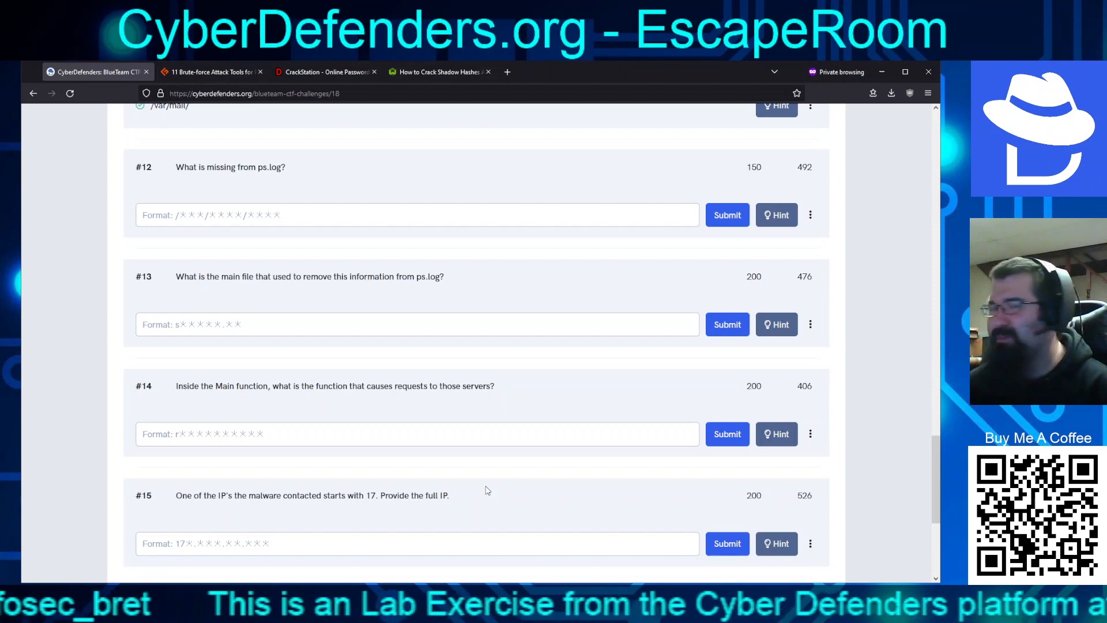
scroll(465, 508, up, 1)
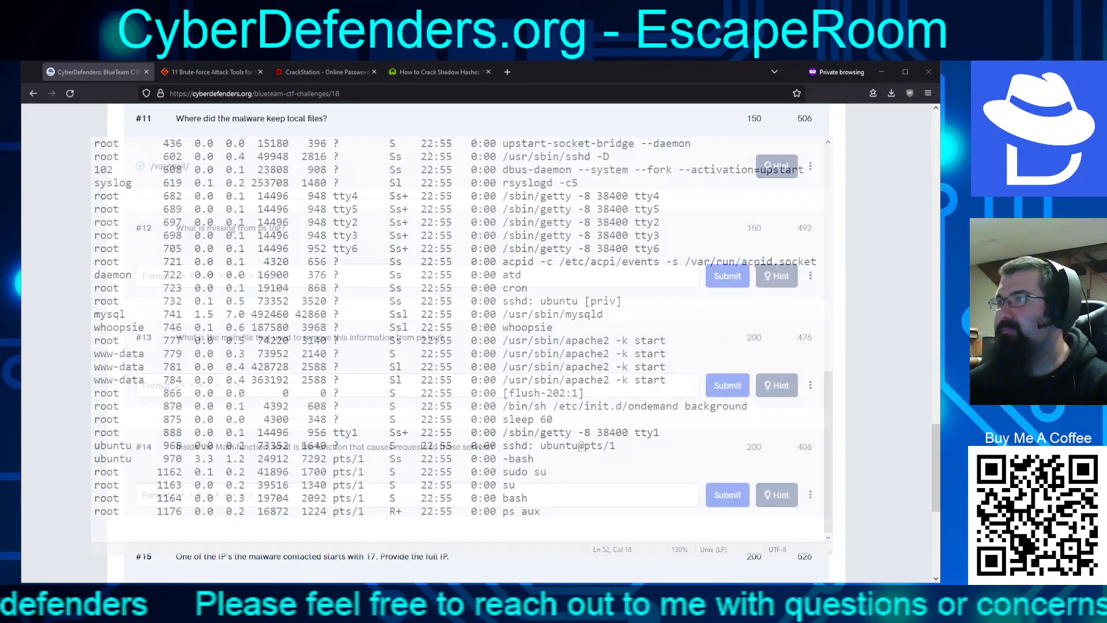
click(713, 343)
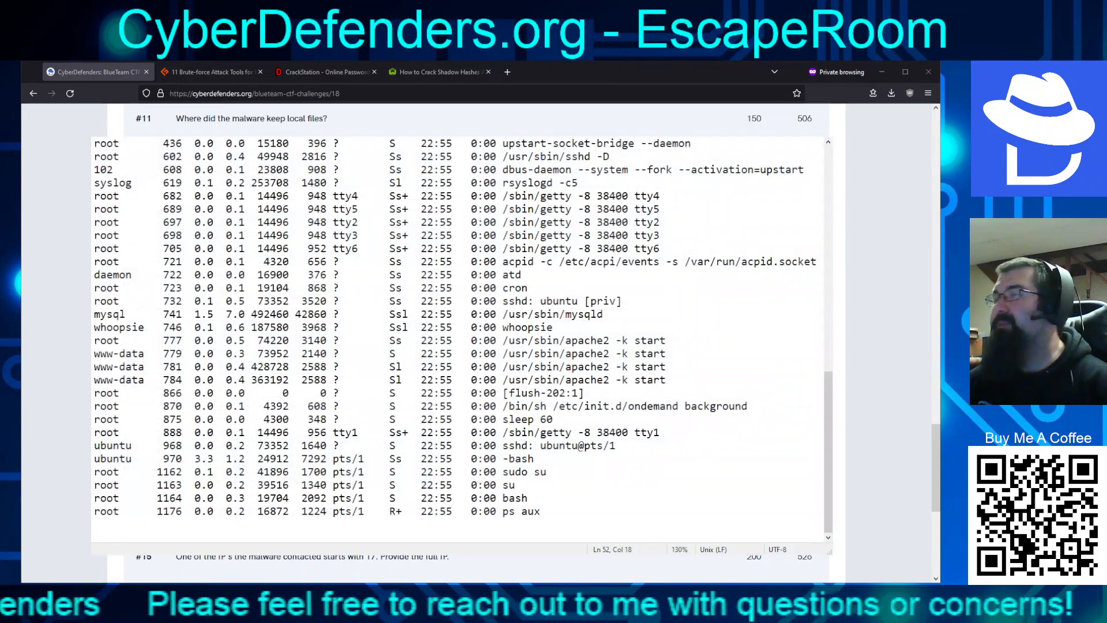
Read ps.log's ps aux output from top to bottom, then close the text editor
scroll(690, 422, up, 8)
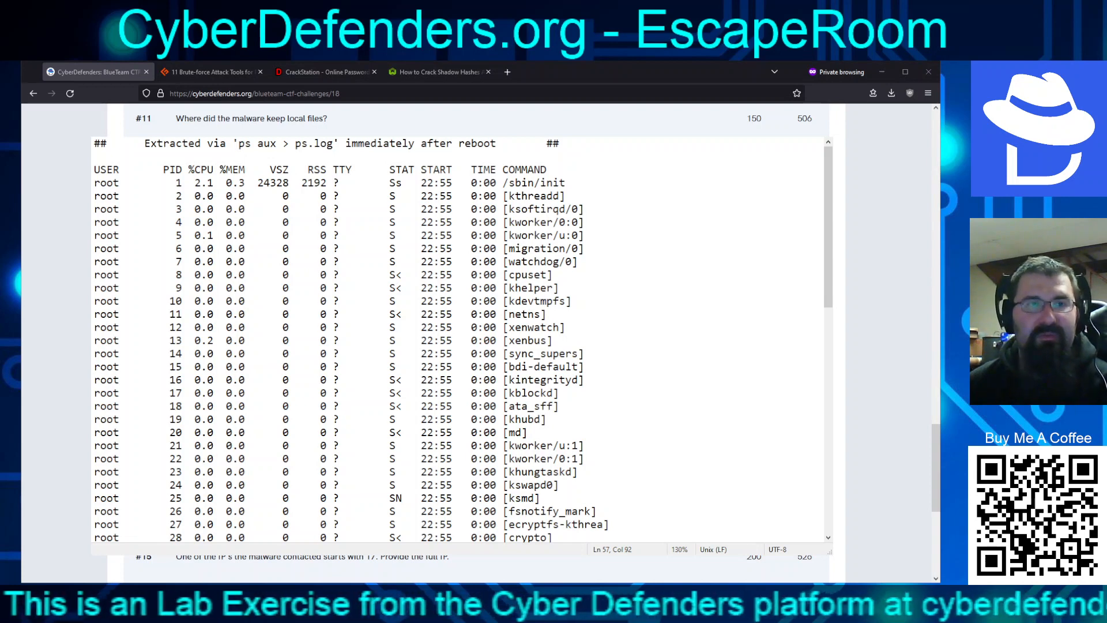
click(363, 341)
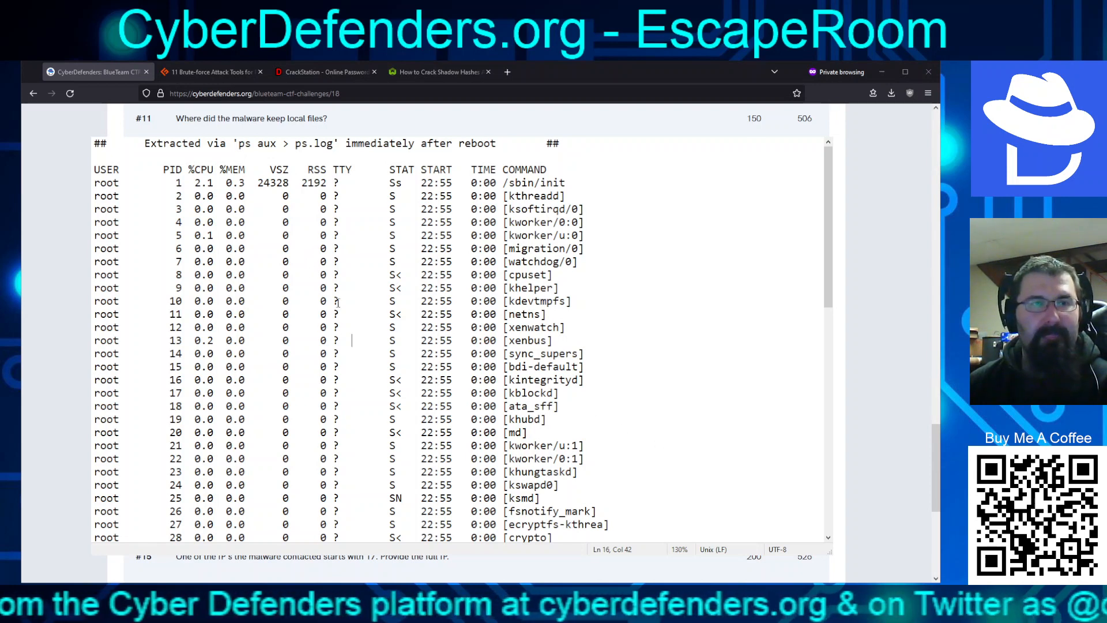
scroll(347, 321, down, 1)
scroll(407, 386, up, 1)
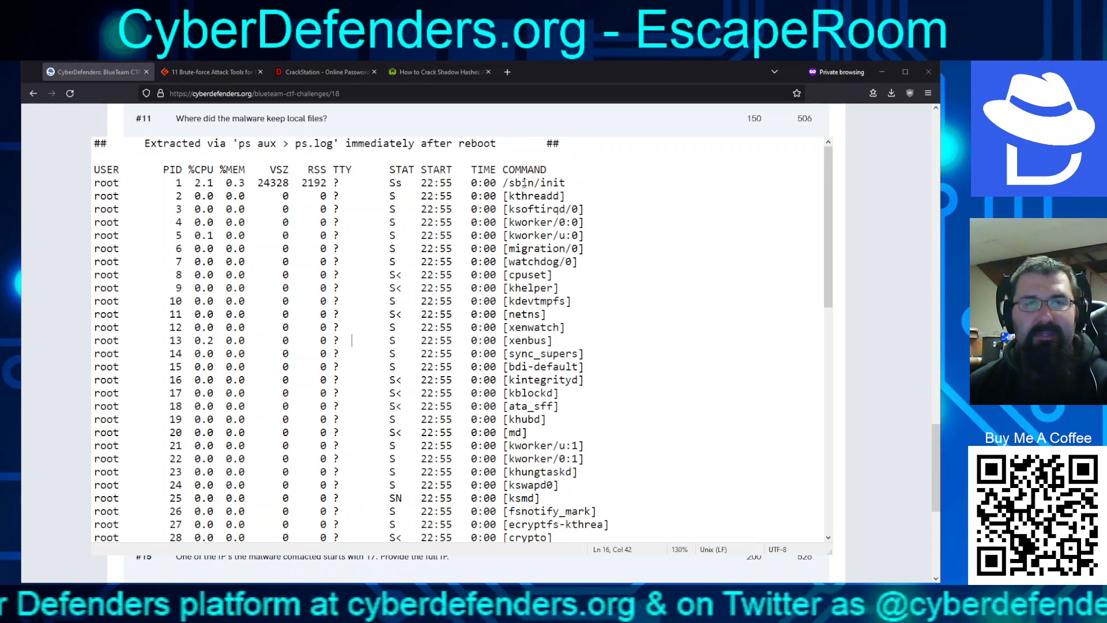
scroll(545, 263, down, 1)
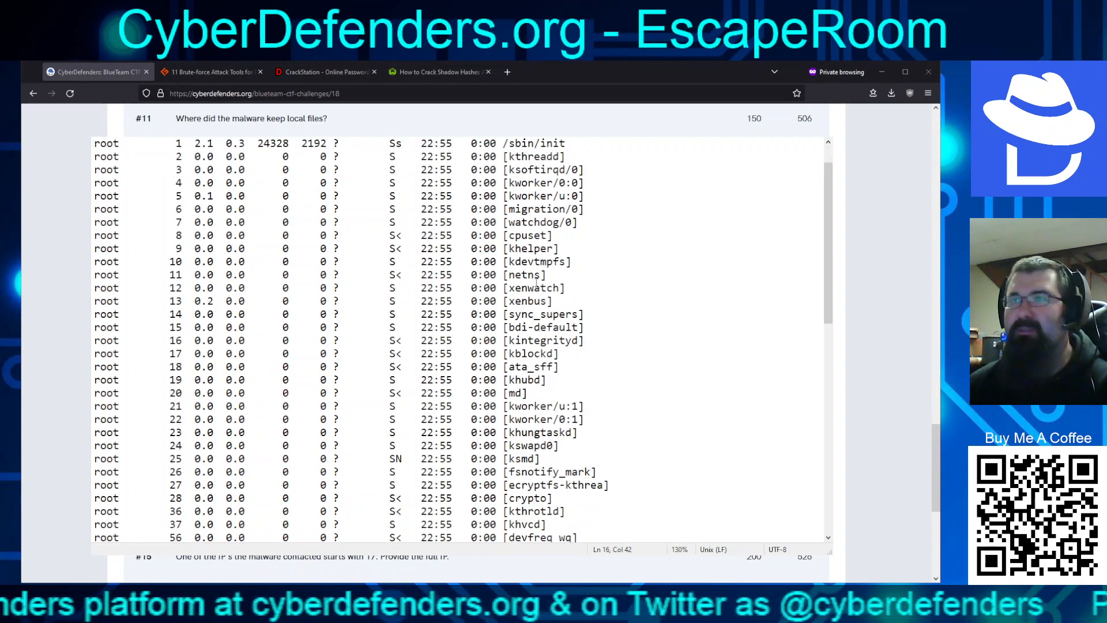
scroll(537, 283, down, 1)
scroll(537, 352, down, 1)
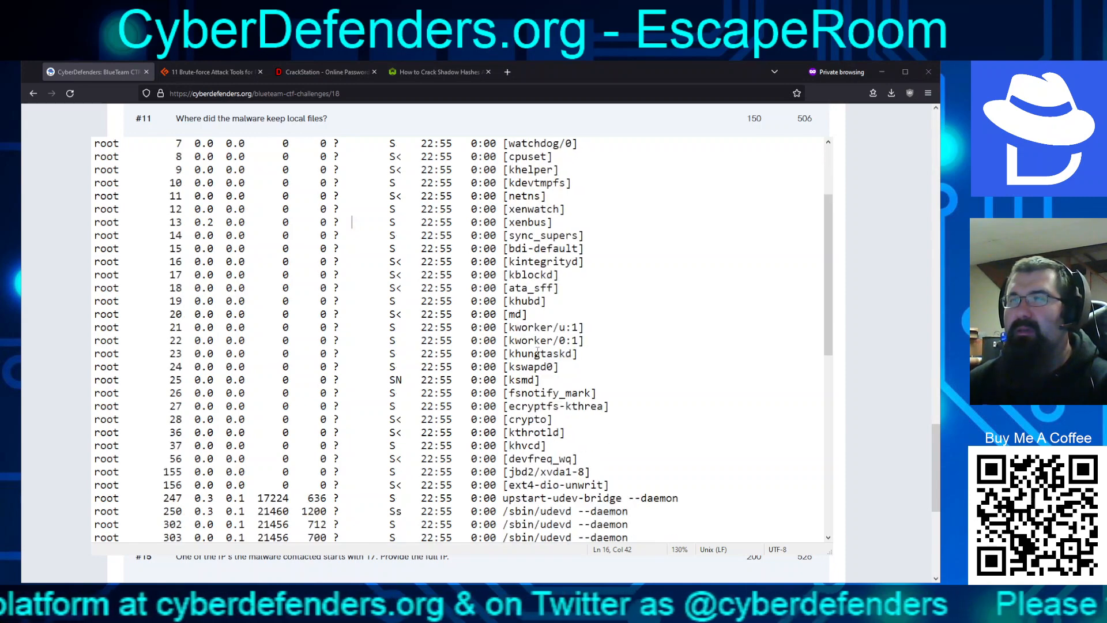
scroll(537, 352, down, 1)
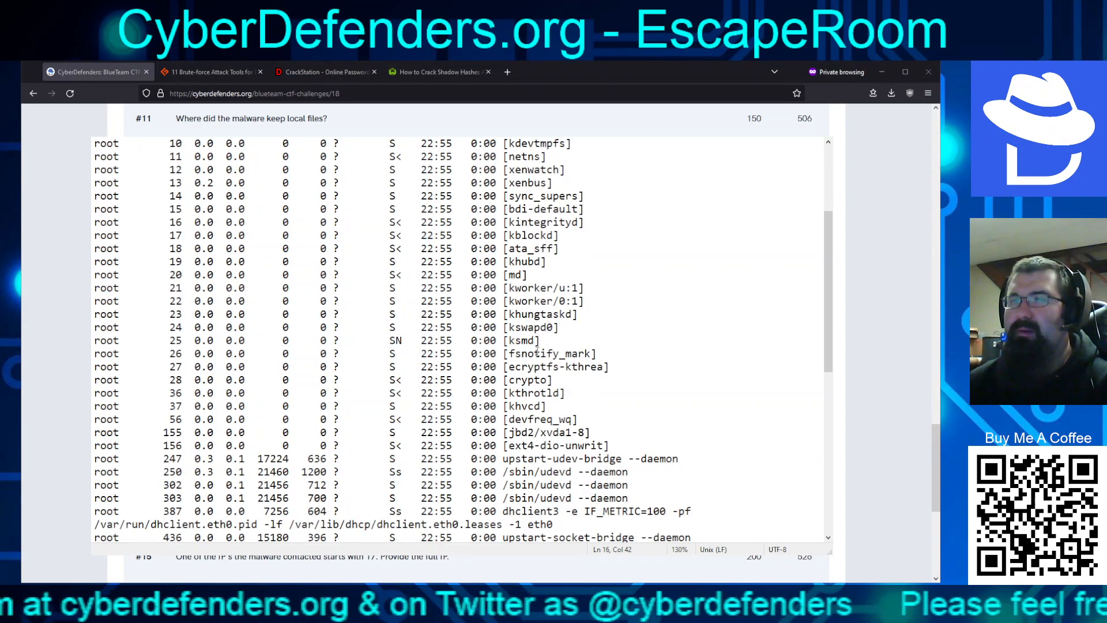
scroll(538, 352, down, 1)
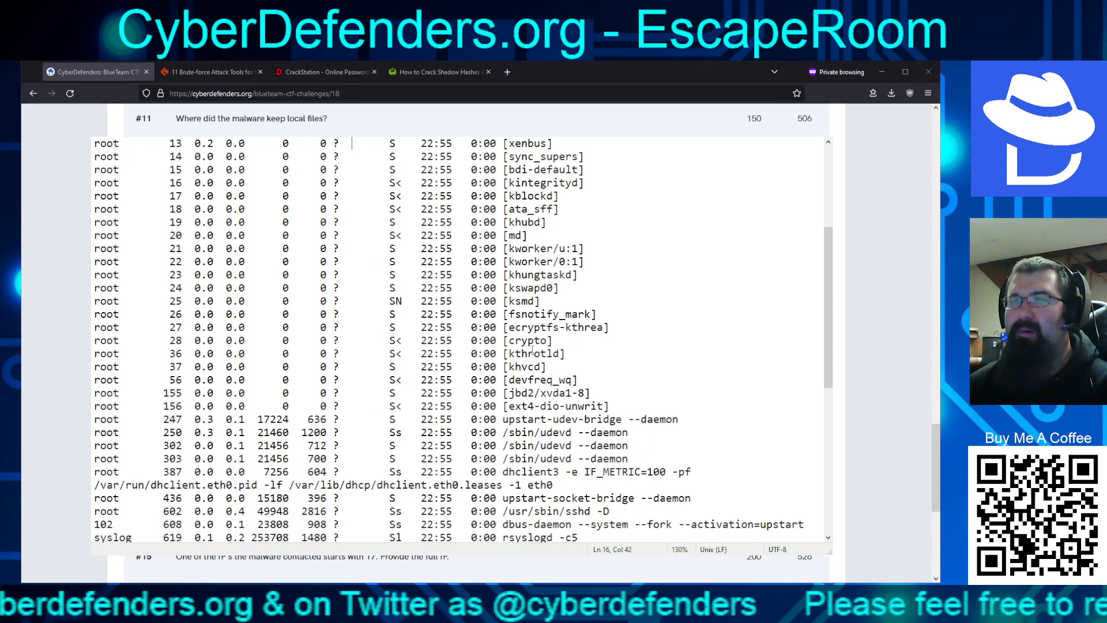
scroll(529, 349, down, 1)
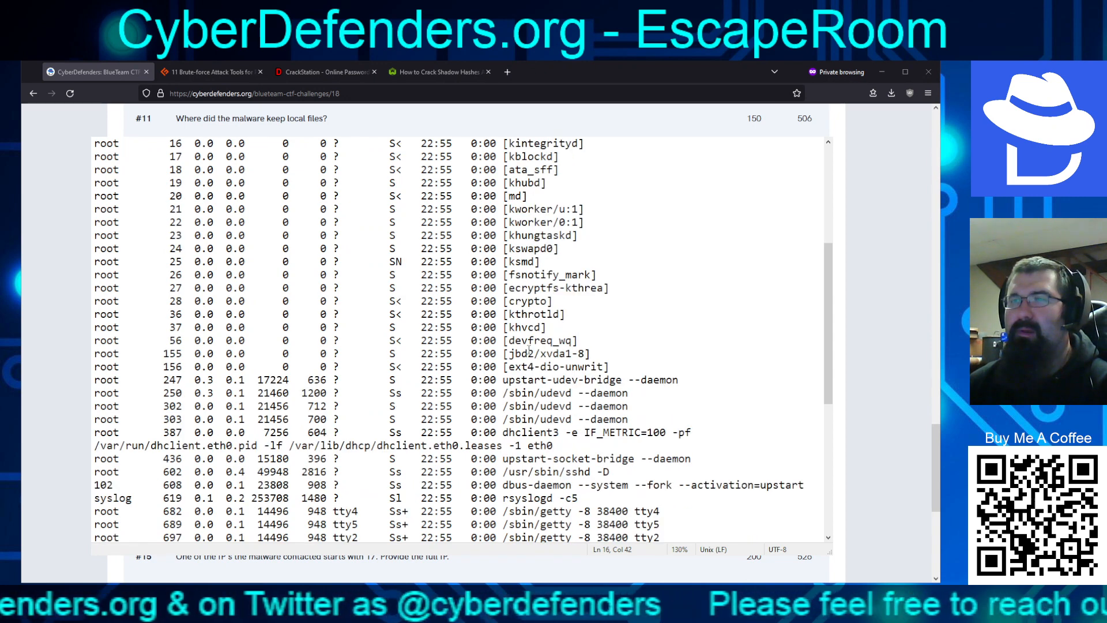
scroll(529, 349, down, 1)
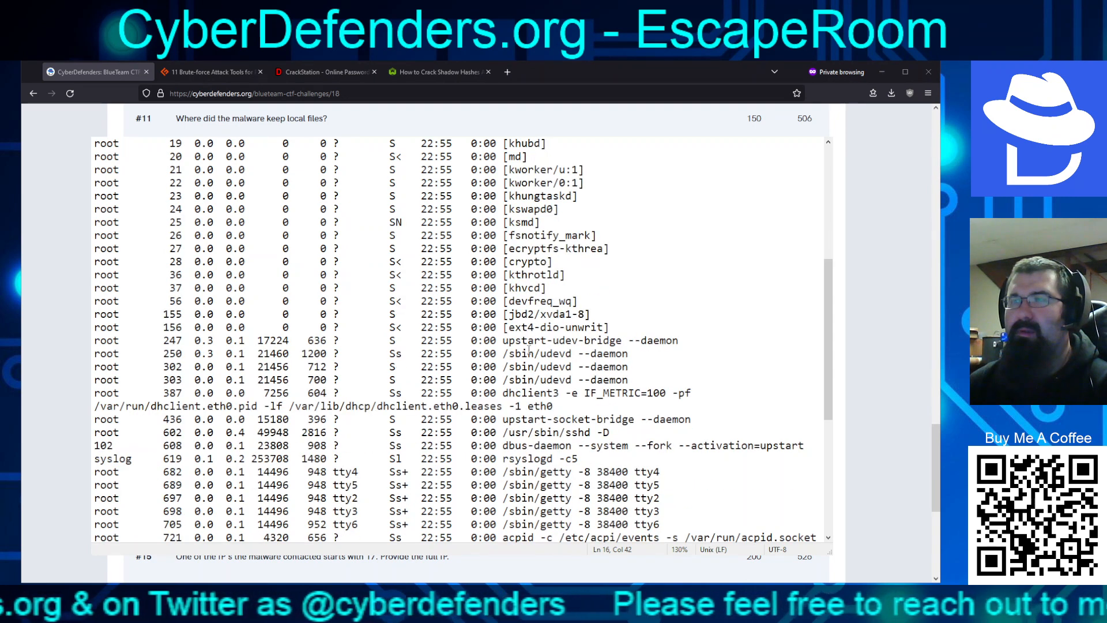
scroll(529, 349, down, 1)
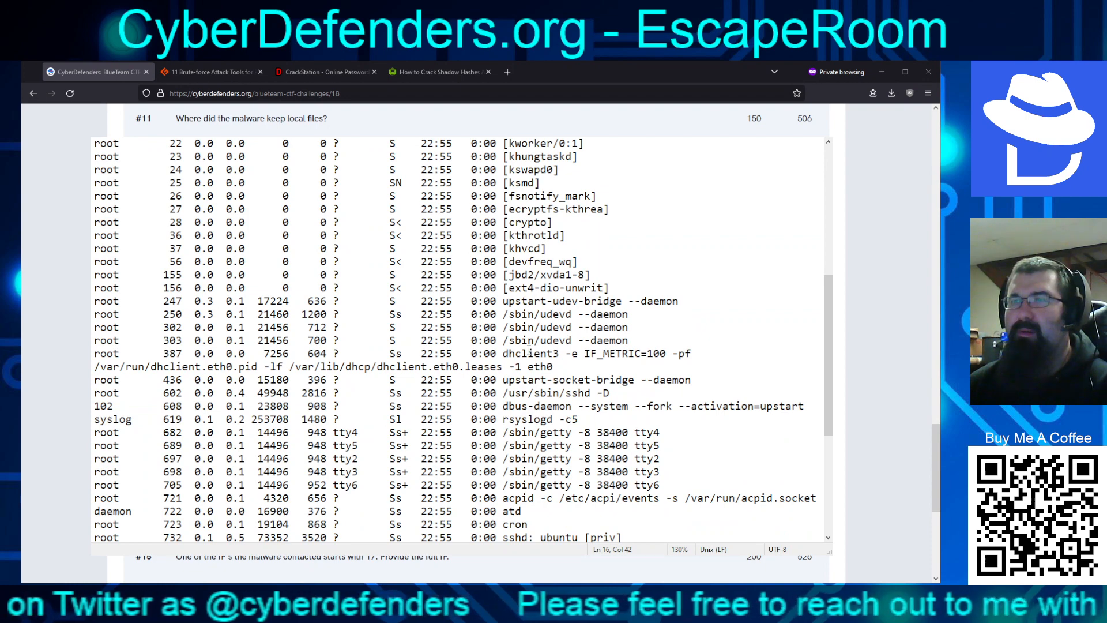
scroll(529, 348, down, 1)
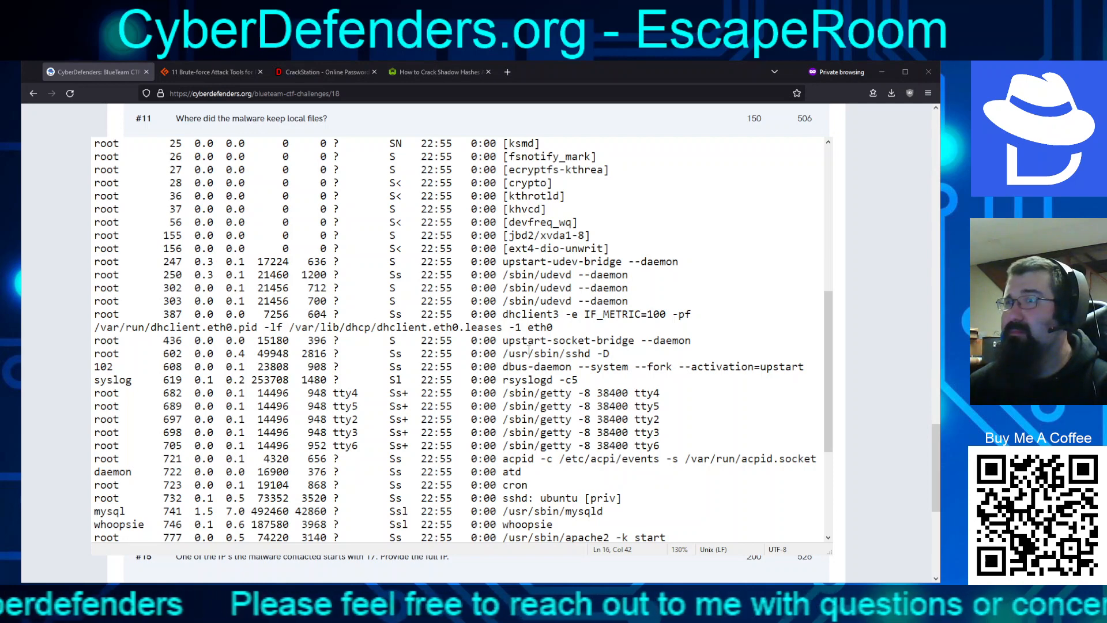
scroll(528, 348, down, 4)
scroll(529, 348, down, 1)
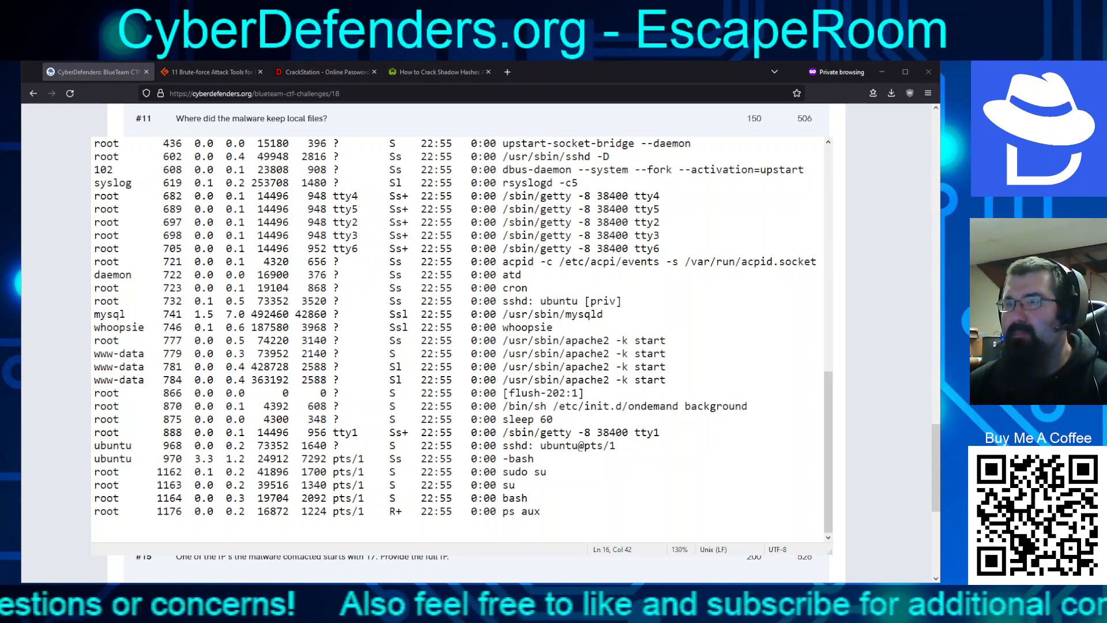
key(alt+F4)
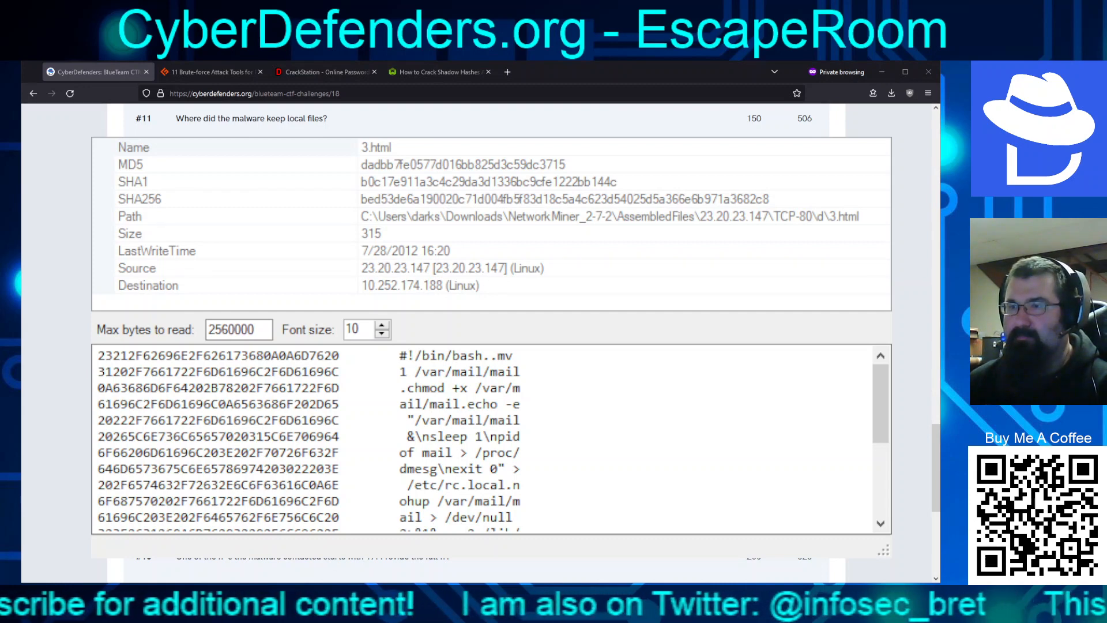
Highlight 3.html's full mv command into /var/mail/ and read the script lines below it
drag(498, 355, 491, 372)
click(505, 419)
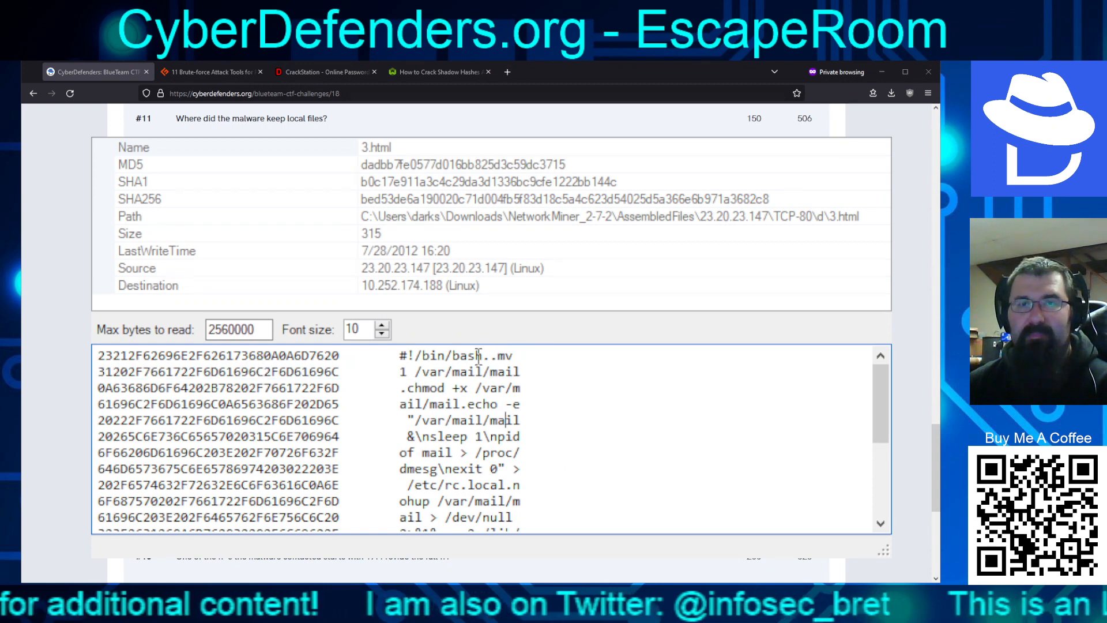
drag(499, 354, 522, 374)
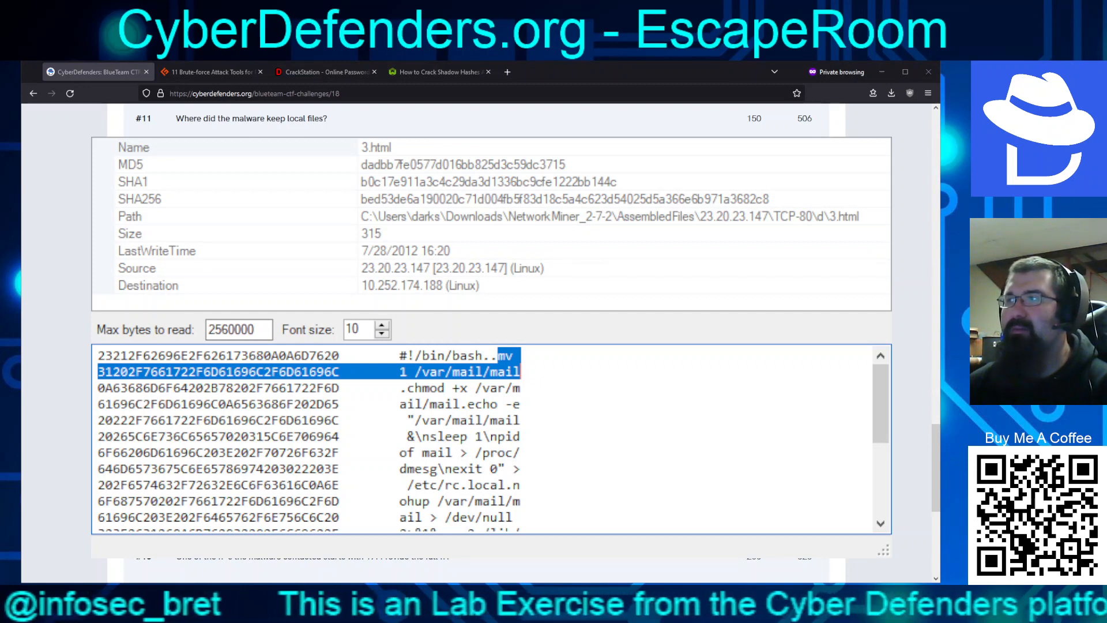
scroll(466, 409, down, 2)
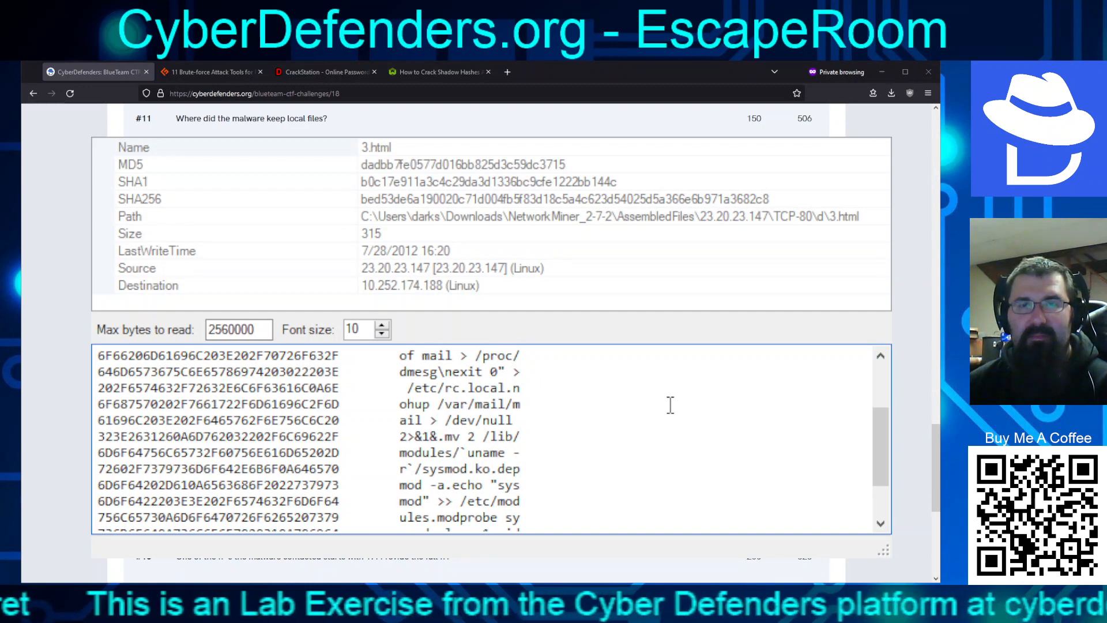
scroll(671, 405, down, 1)
scroll(669, 403, down, 1)
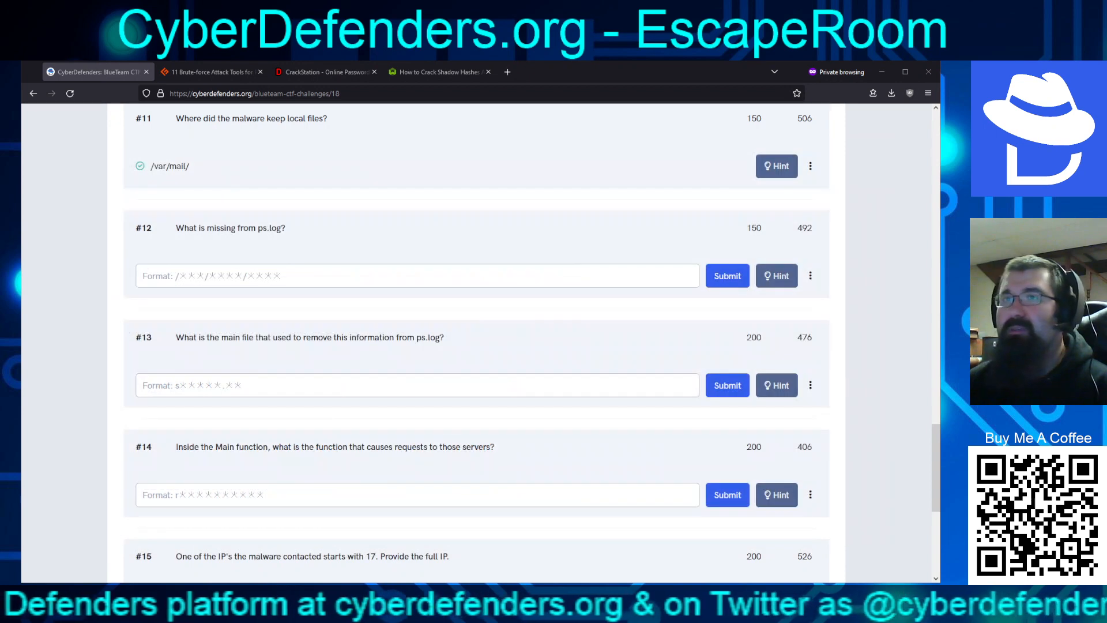
Submit /var/mail/mail as question #12's answer, fixing a typo first
click(356, 282)
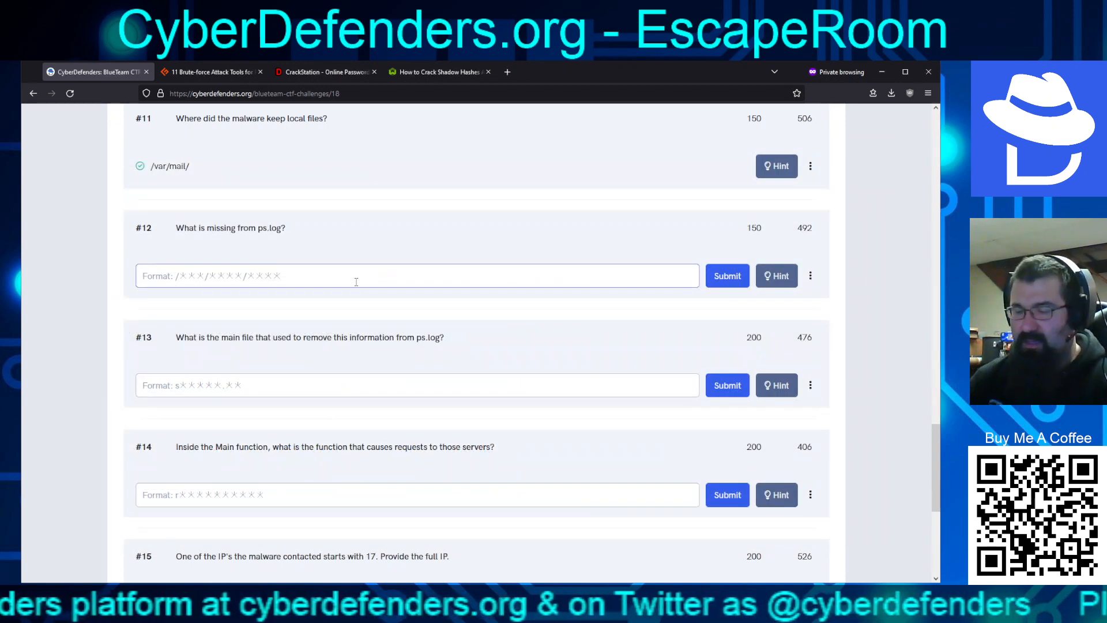
text(/var/maiol)
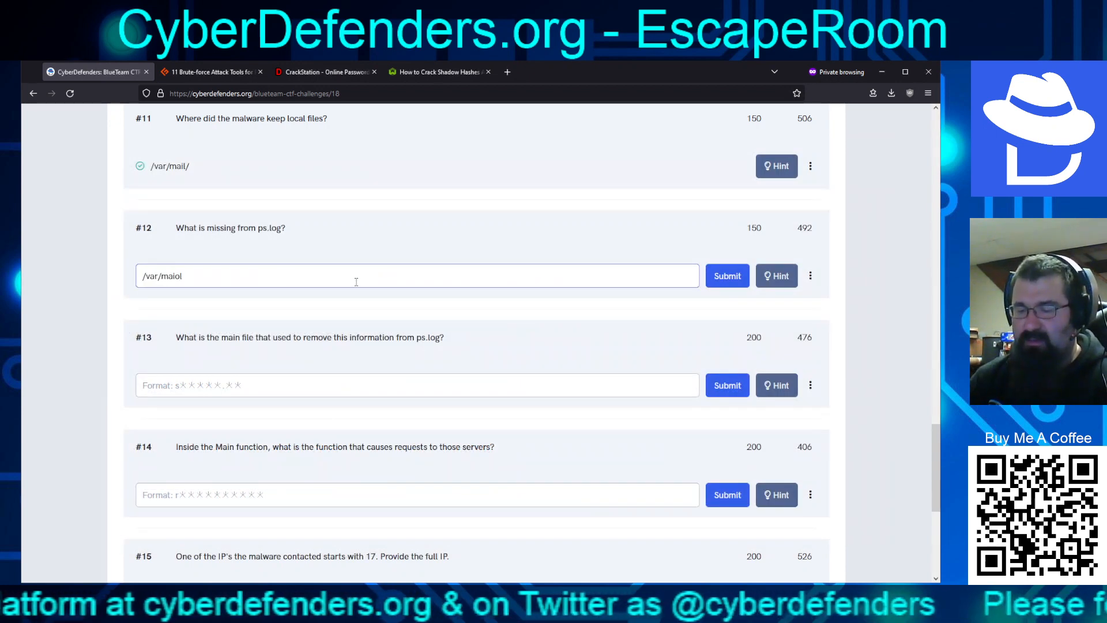
key(BackSpace)
key(BackSpace)
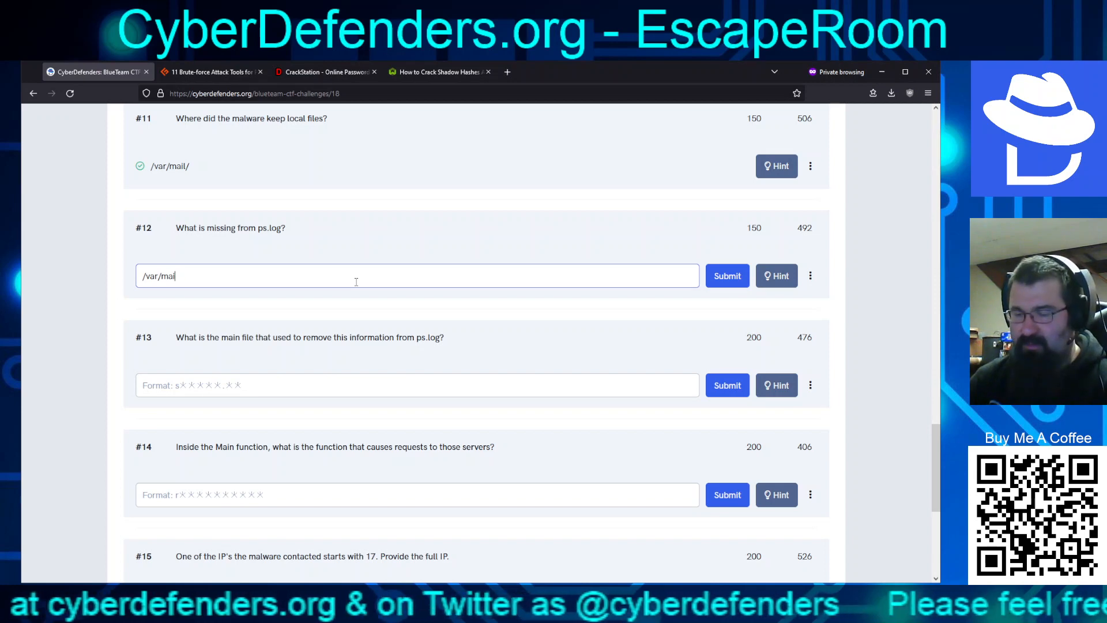
text(l/mail)
key(Return)
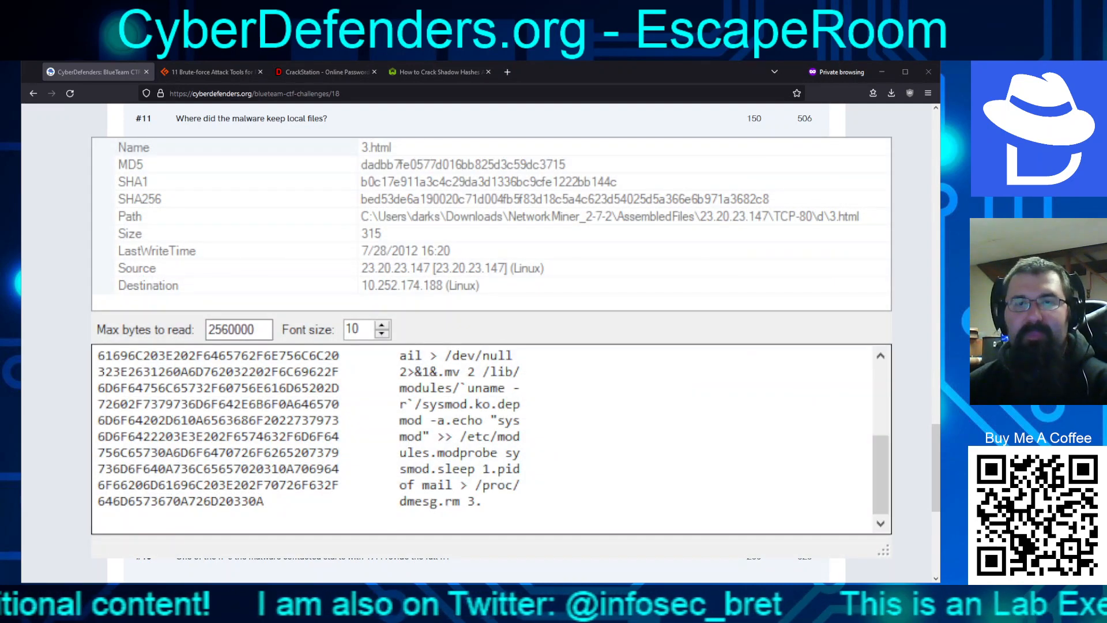
Highlight 'mv 2 /lib/' and the sysmod.ko file name in 3.html's hex dump
click(434, 371)
scroll(491, 433, up, 1)
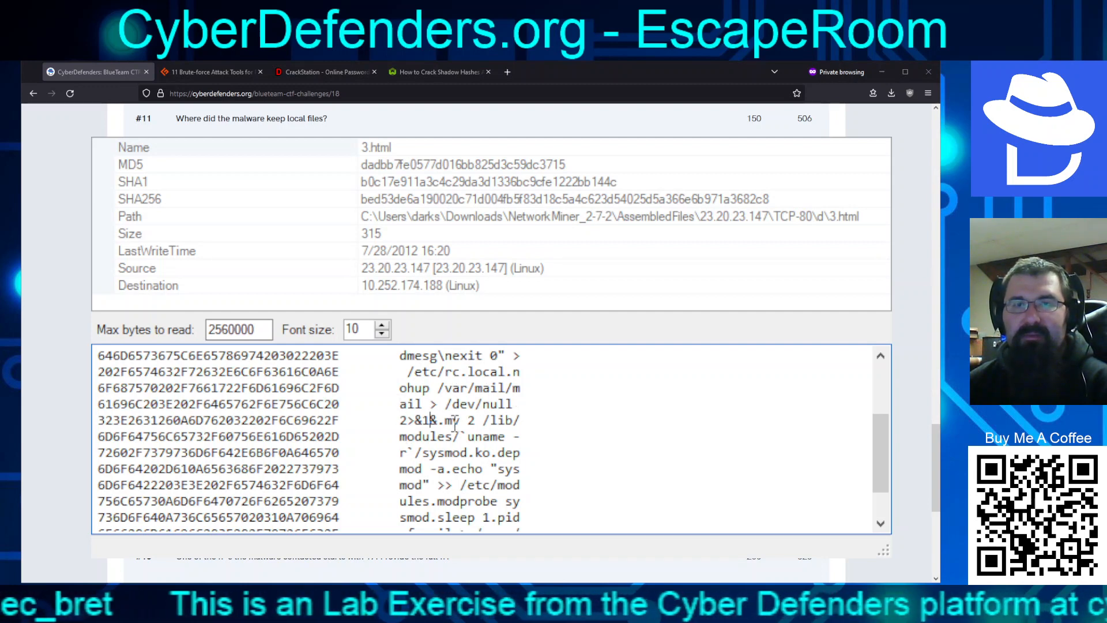
drag(445, 419, 540, 413)
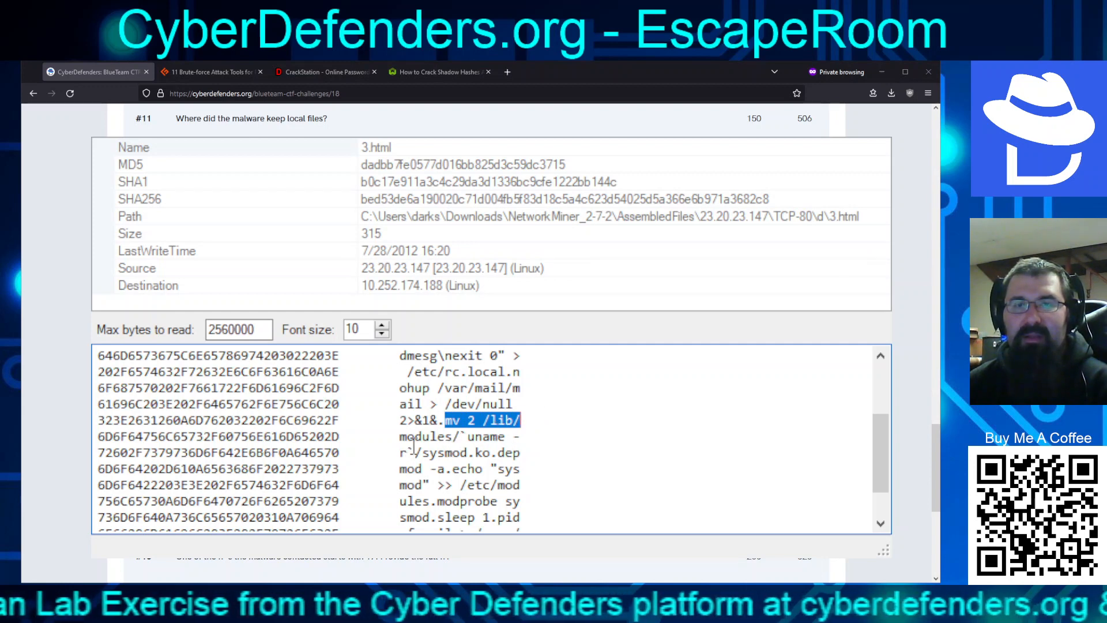
drag(430, 452, 490, 452)
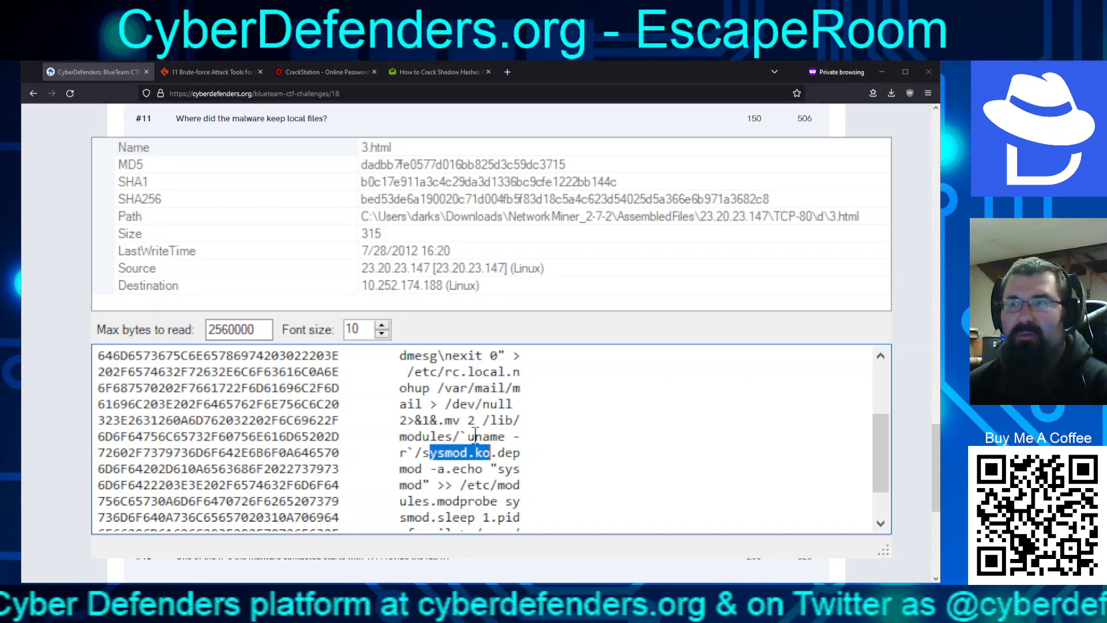
scroll(475, 434, down, 1)
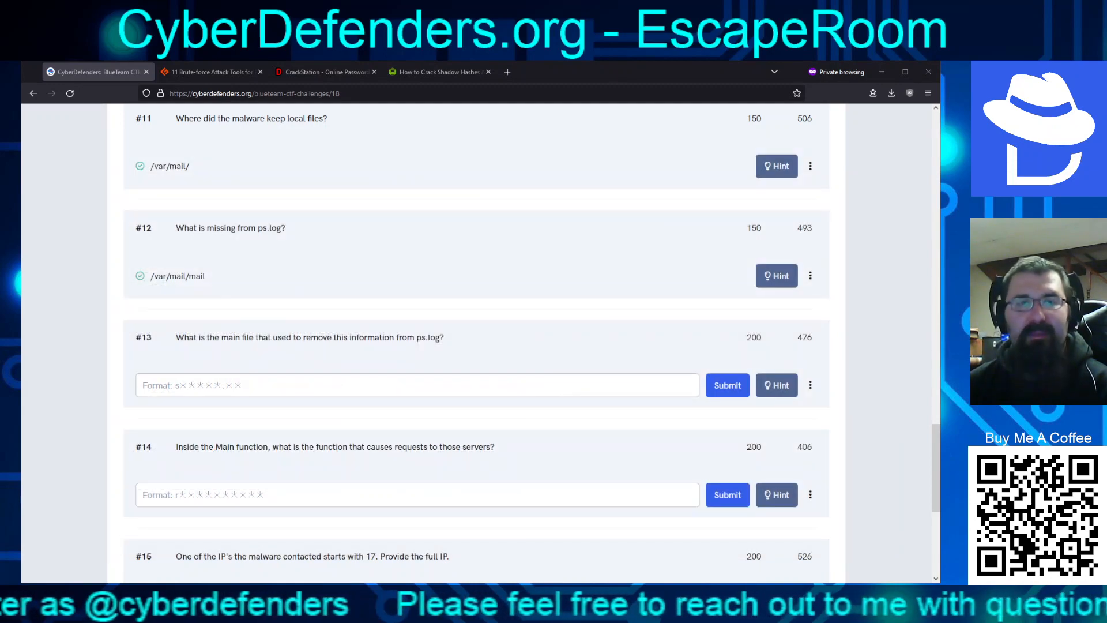
Submit sysmod.ko as the answer to question #13
click(380, 380)
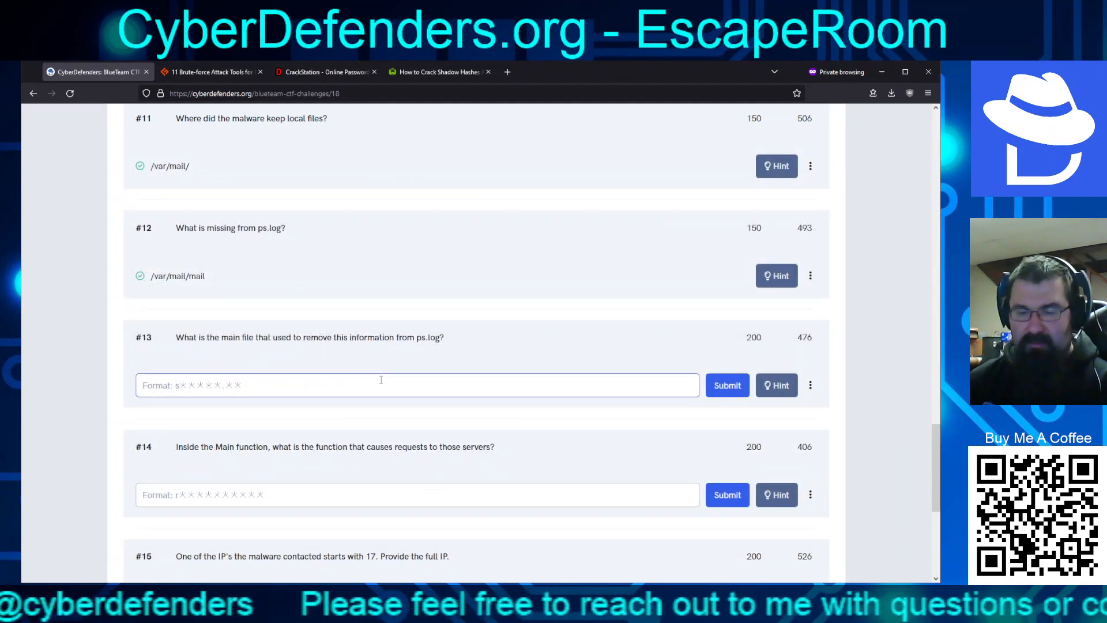
text(sysmod.ko)
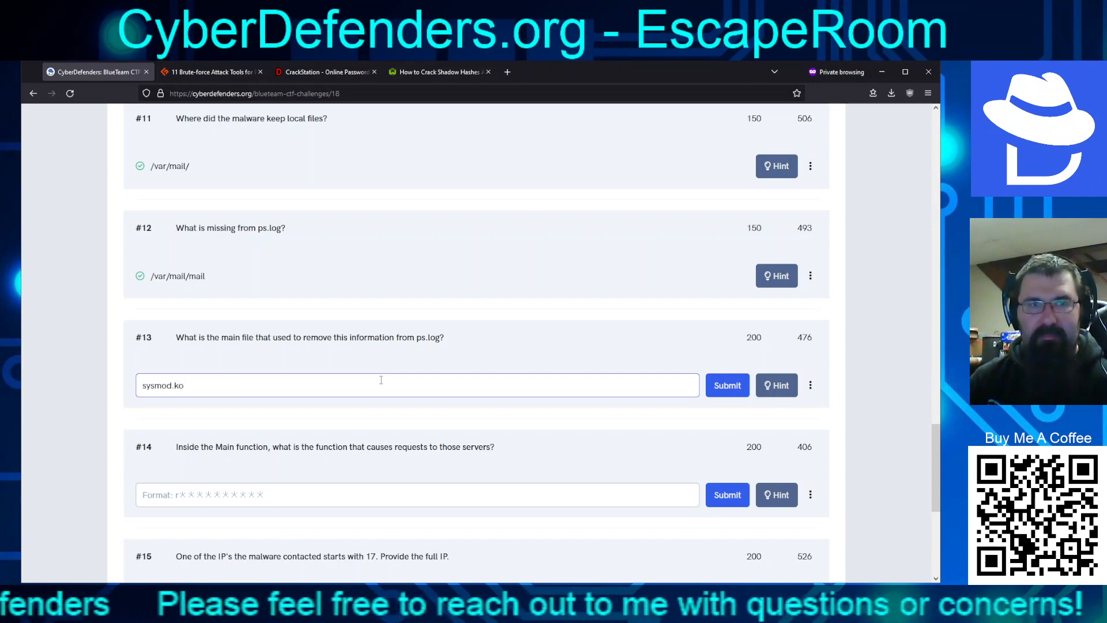
key(Return)
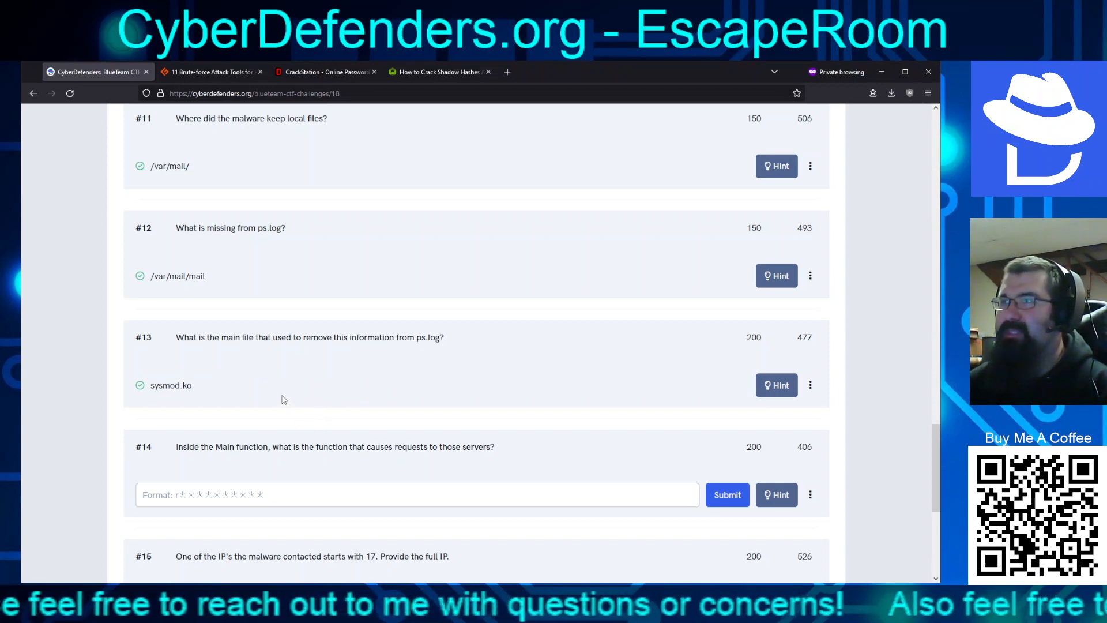
Read through questions #14–#17, then switch to NetworkMiner's extracted files
scroll(283, 399, down, 4)
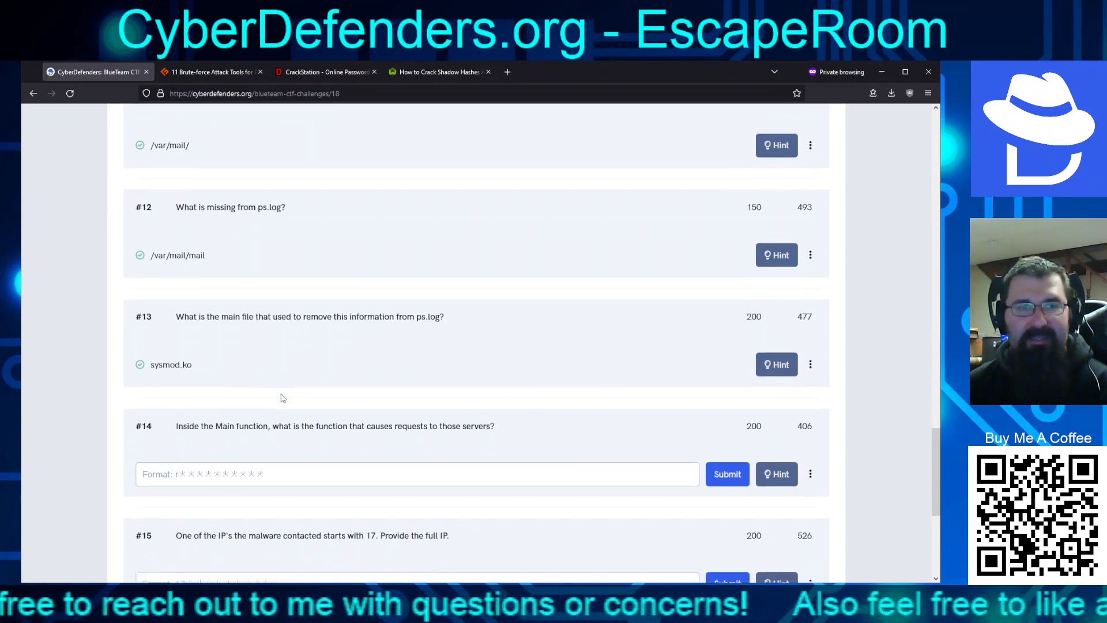
scroll(283, 398, up, 1)
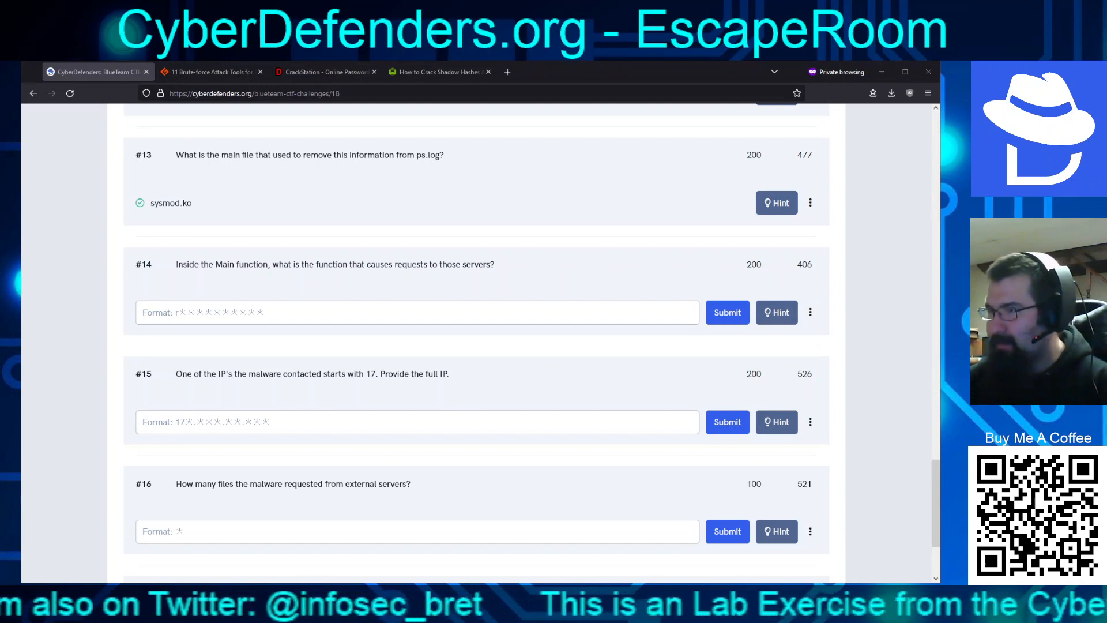
scroll(476, 329, down, 2)
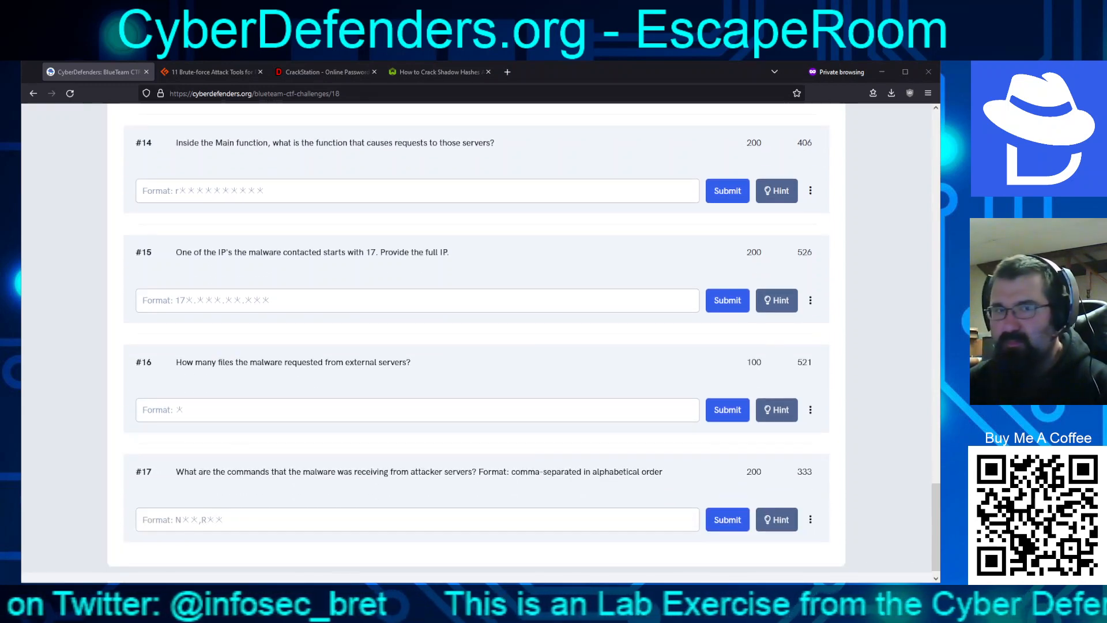
scroll(476, 328, up, 3)
scroll(476, 329, down, 3)
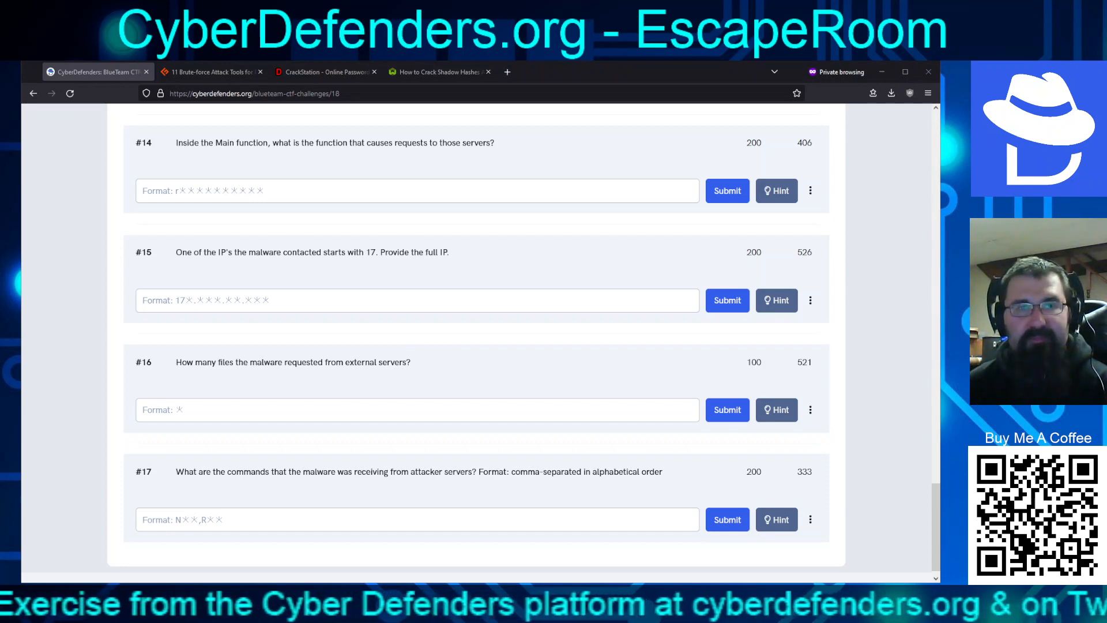
scroll(476, 328, up, 2)
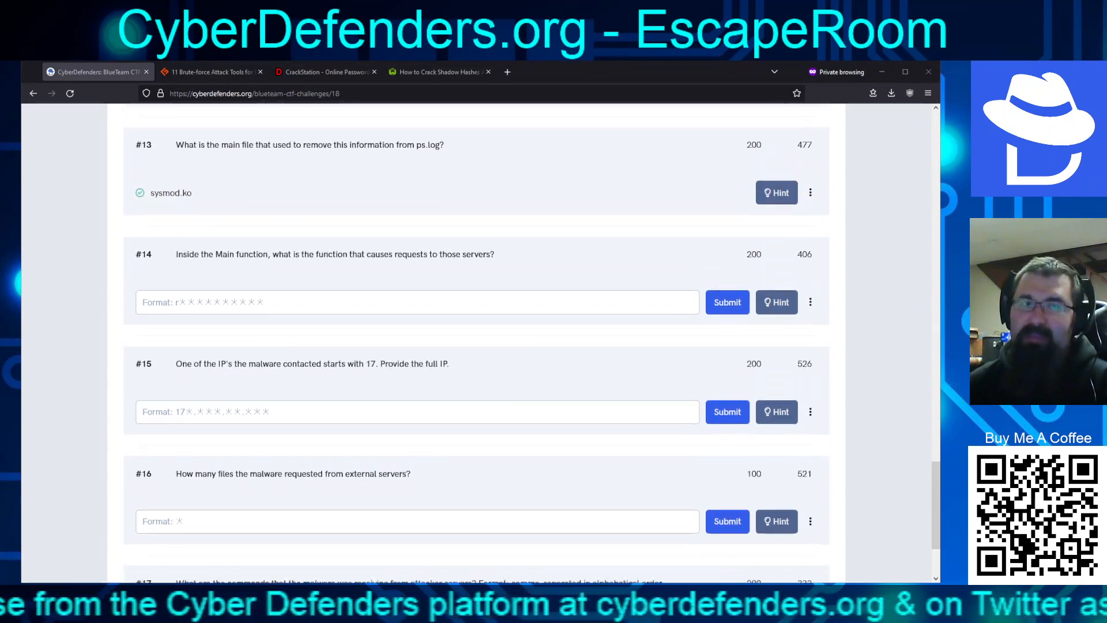
scroll(477, 329, down, 3)
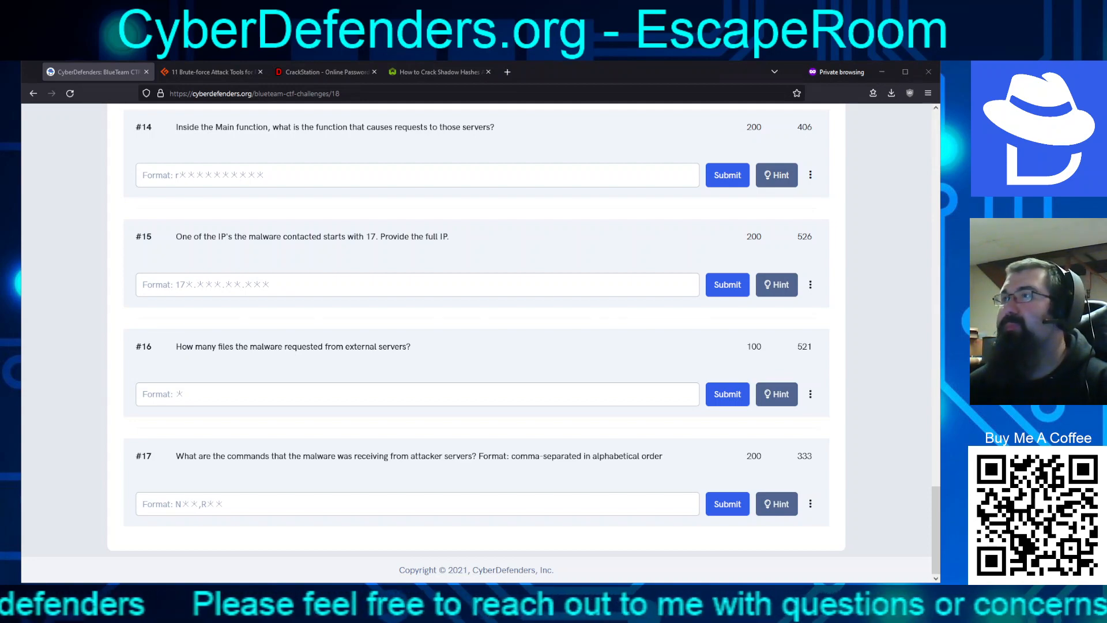
key(alt+Tab)
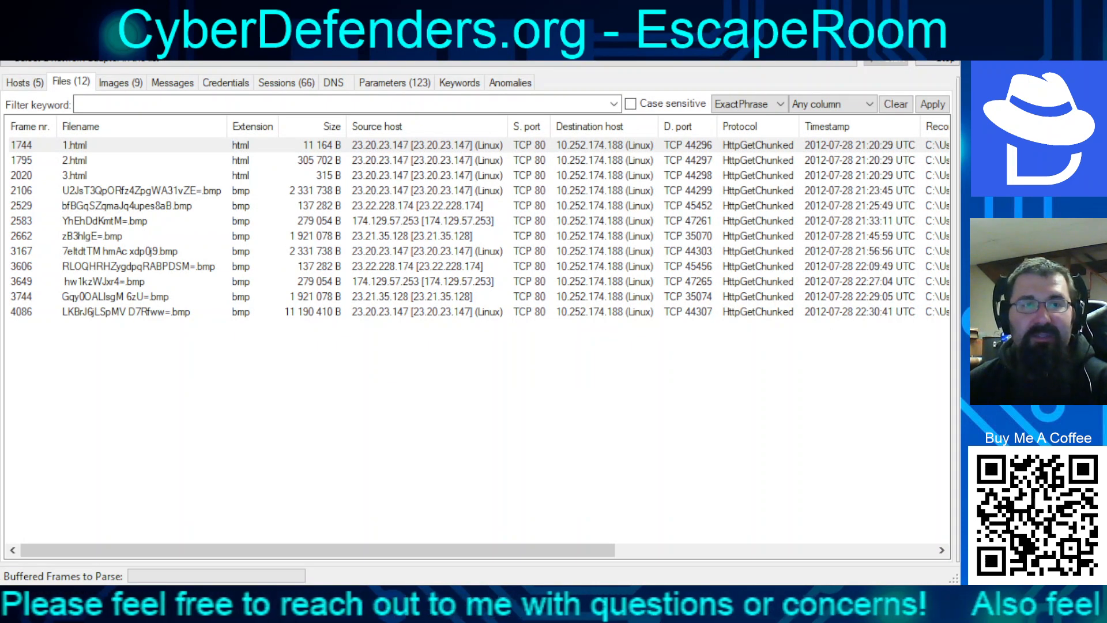
click(105, 221)
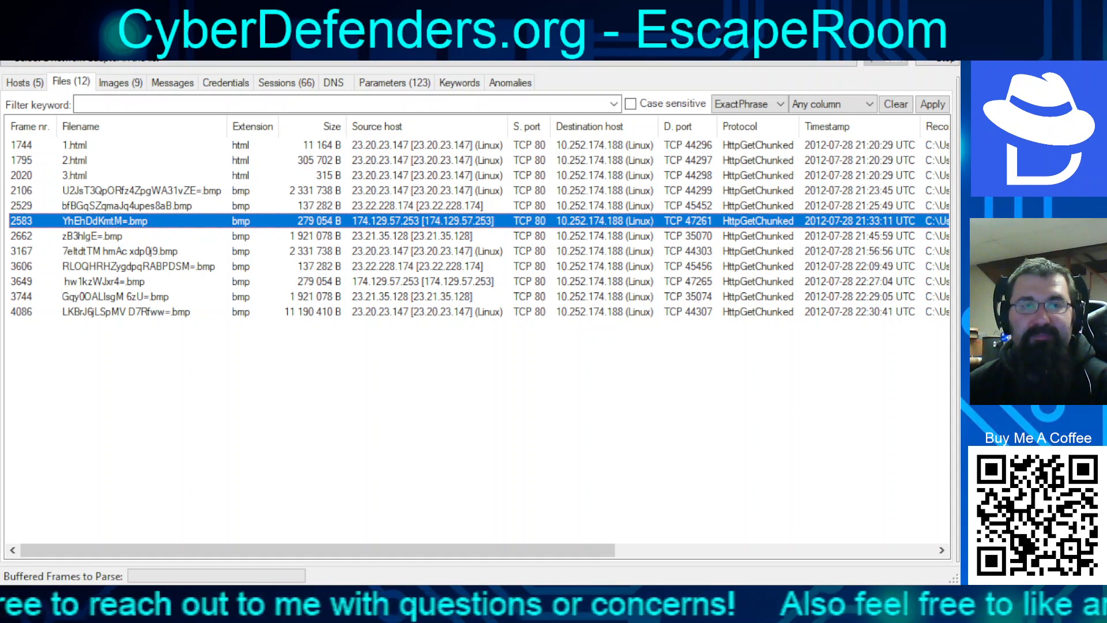
click(105, 281)
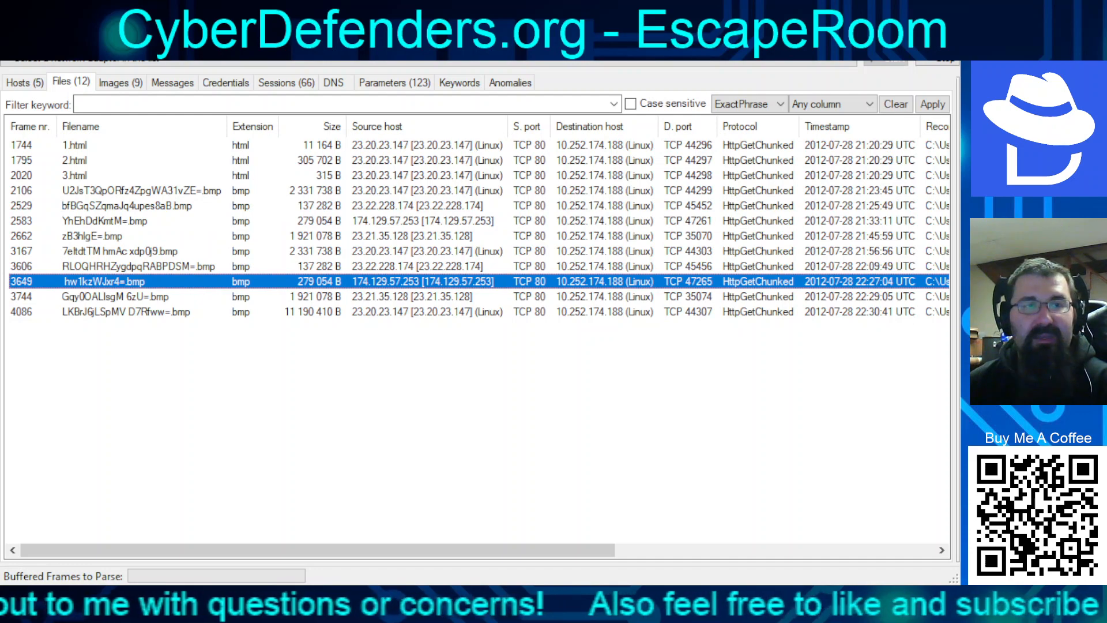
click(121, 82)
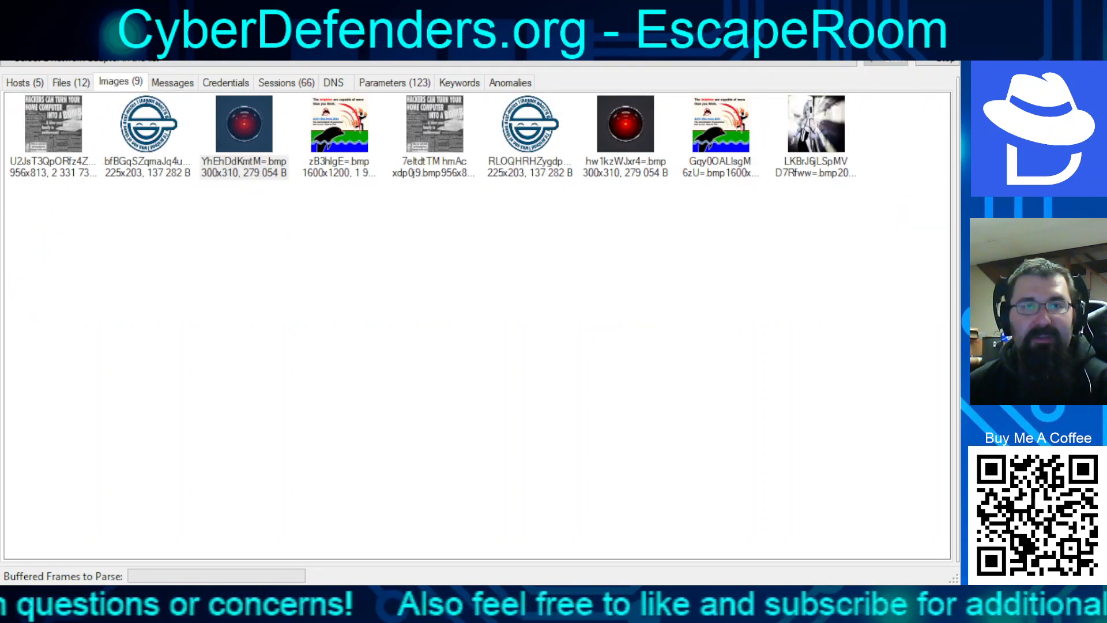
click(625, 125)
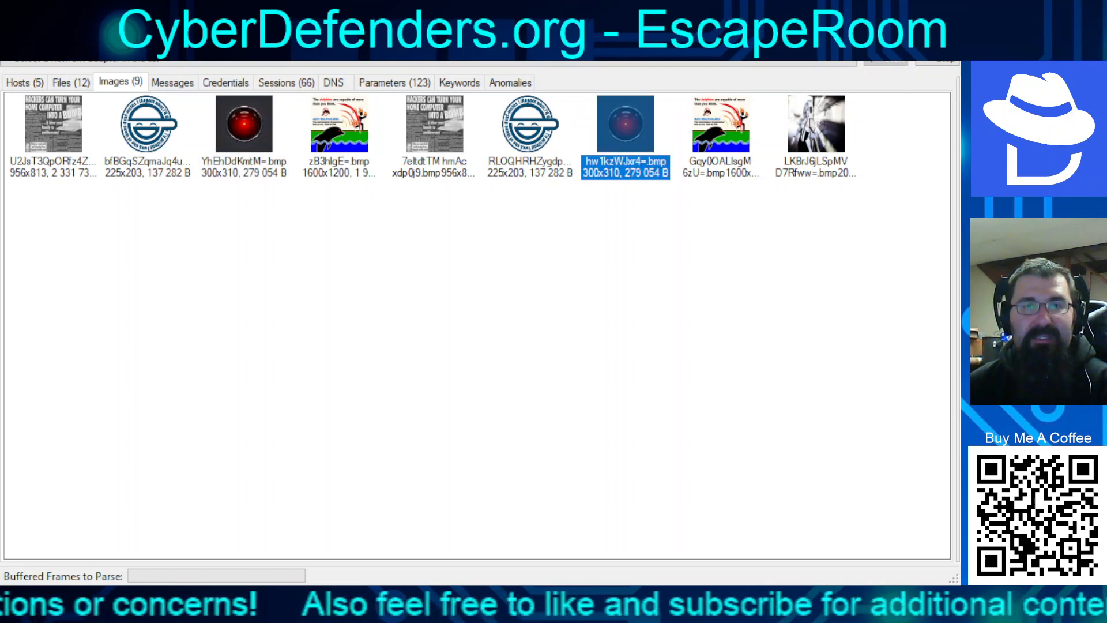
click(71, 83)
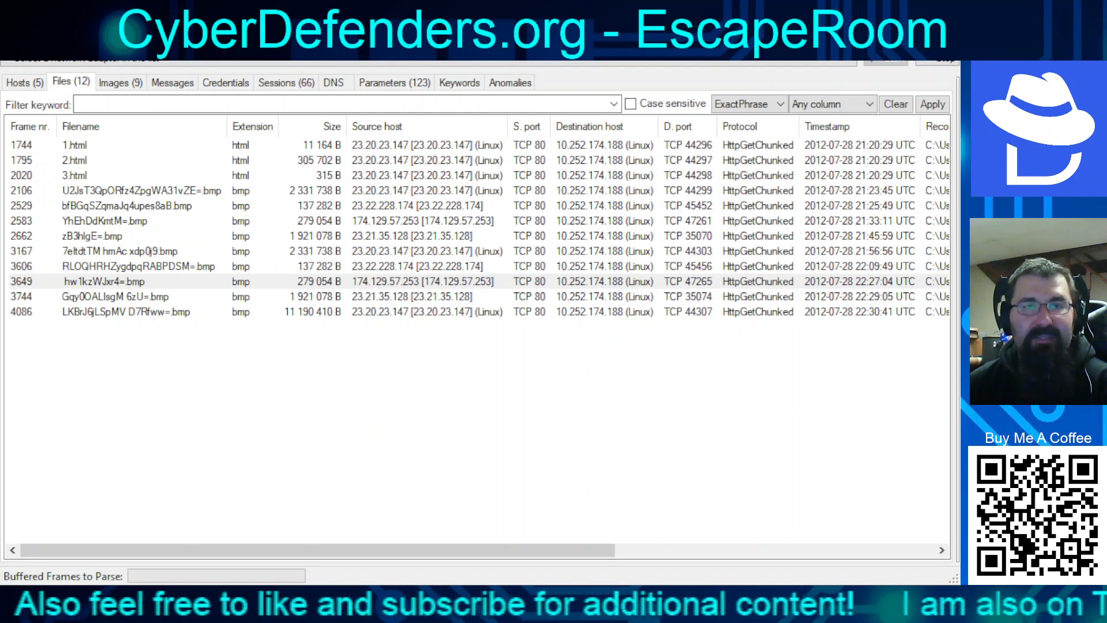
Review the 66 sessions and select the HTTP session to 174.129.57.253 at frame 3646
click(286, 83)
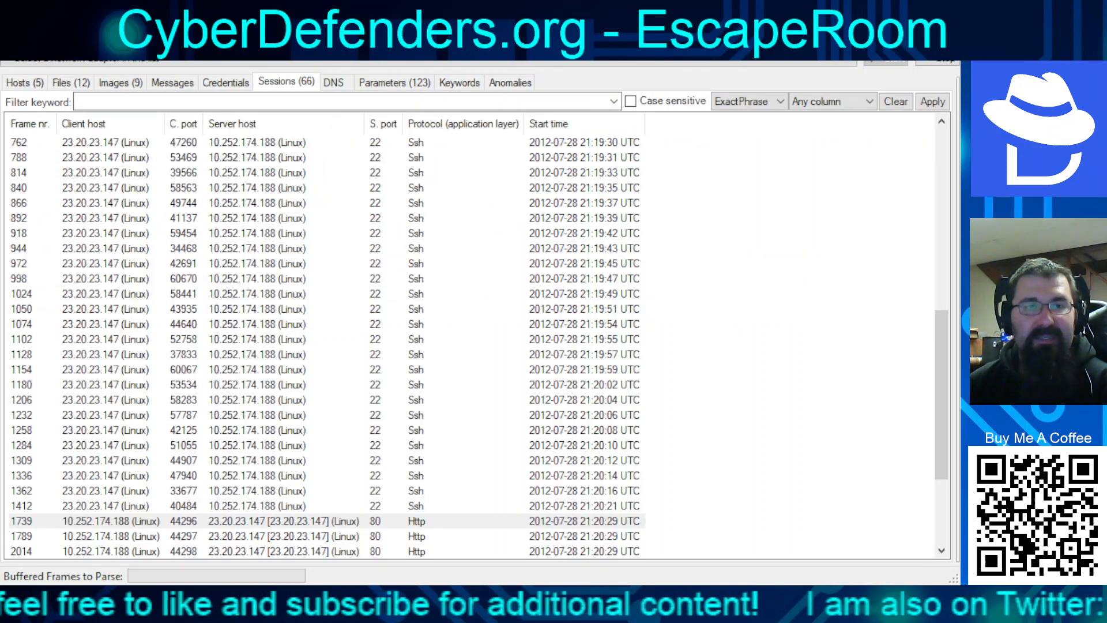
scroll(323, 341, down, 4)
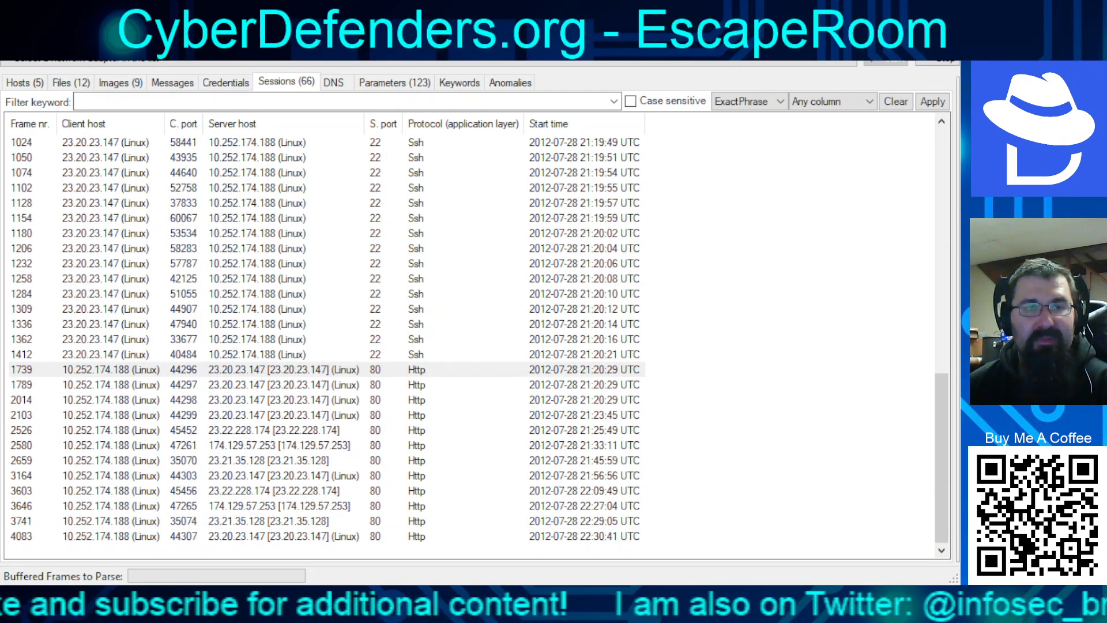
click(279, 506)
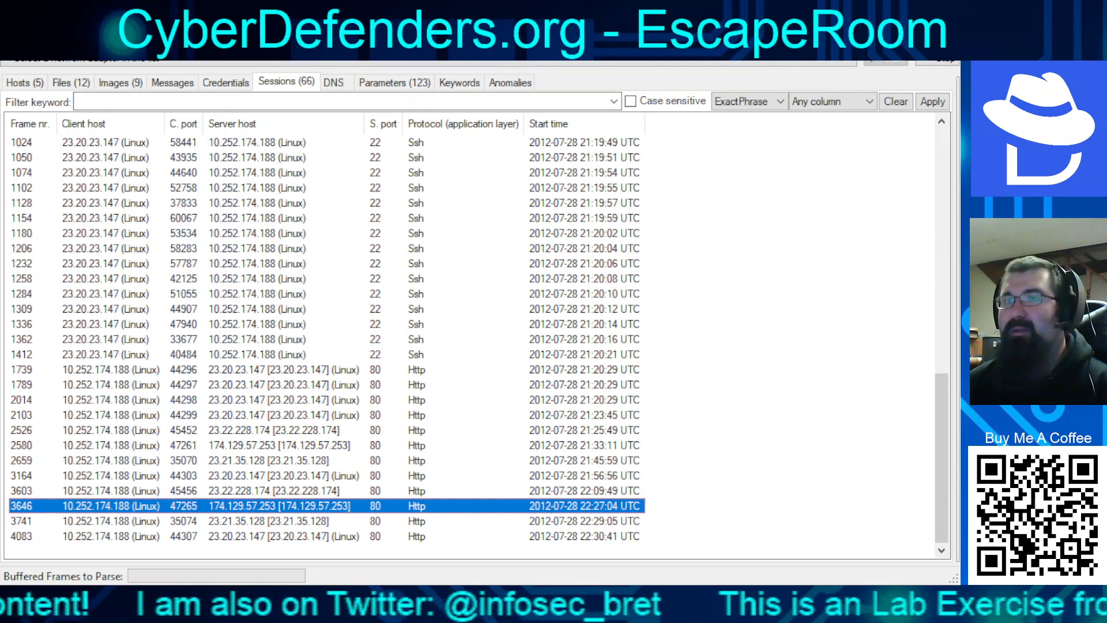
key(alt+Tab)
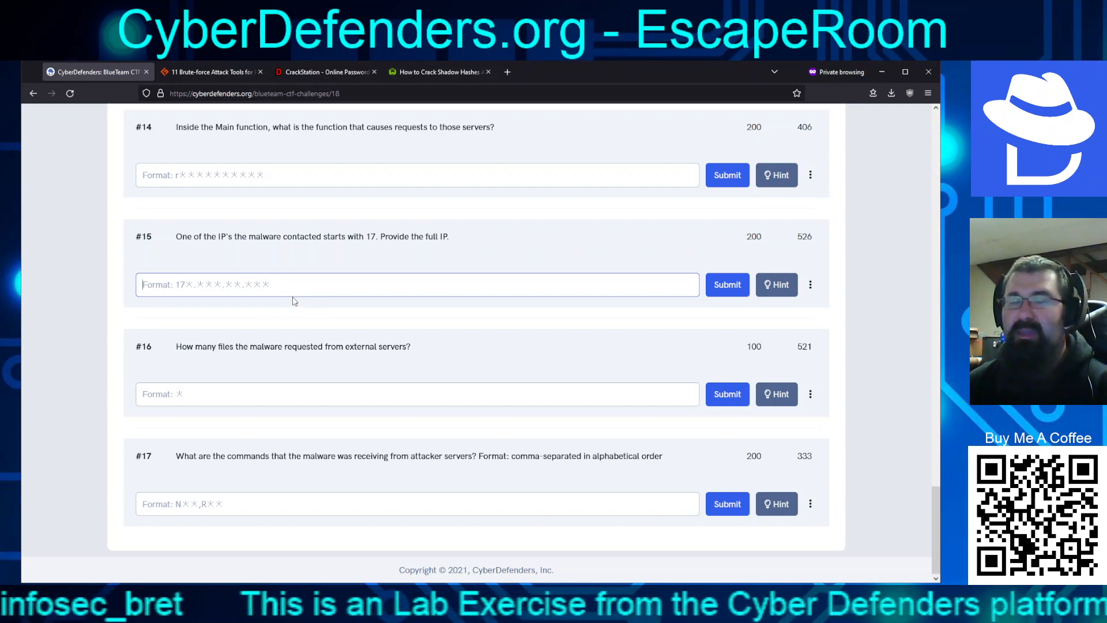
Submit 174.129.57.253 as the #15 answer, correcting the mistyped digit
text(740)
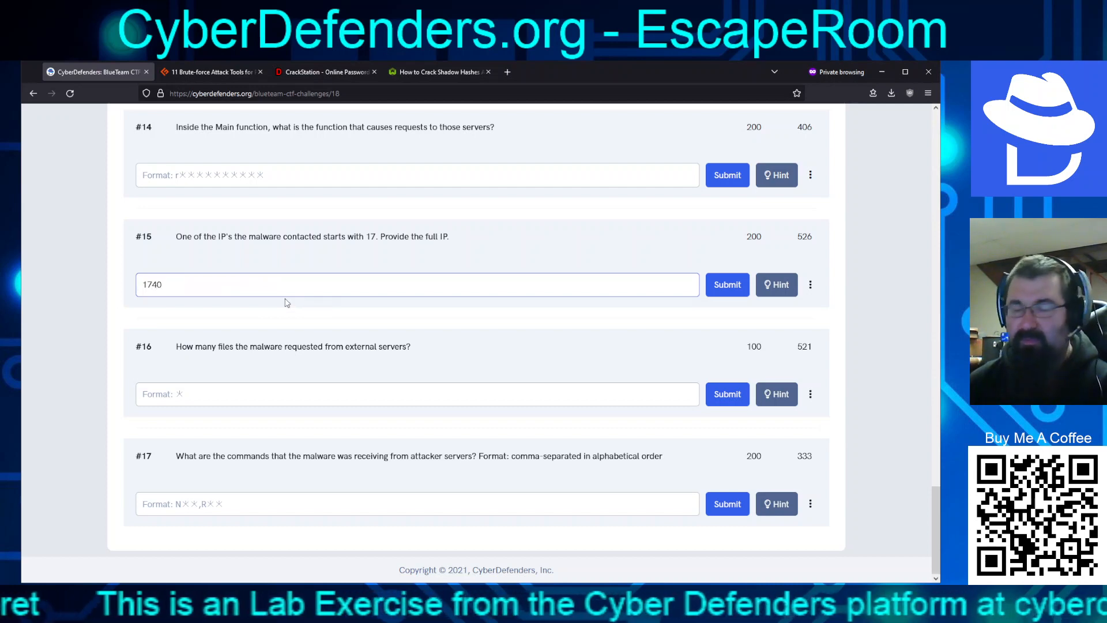
key(BackSpace)
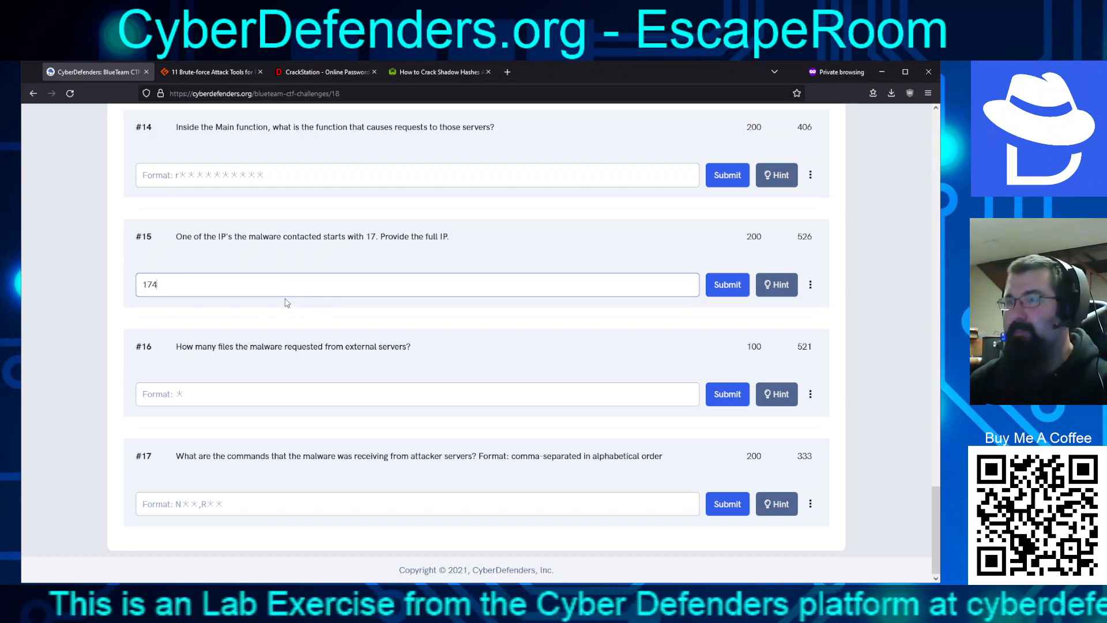
text(.129)
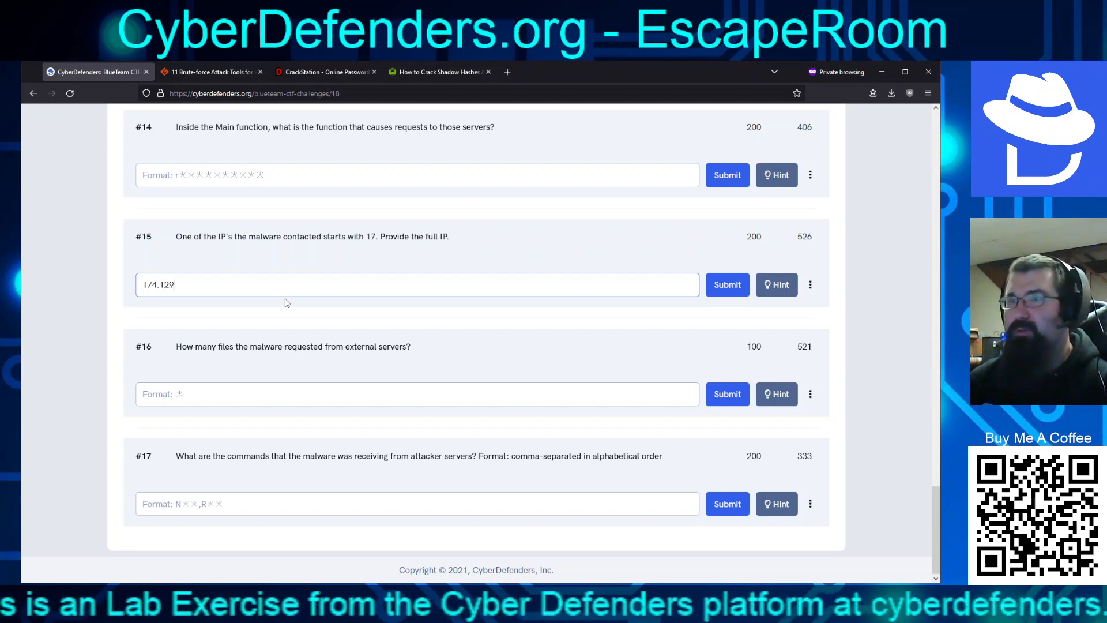
text(.57)
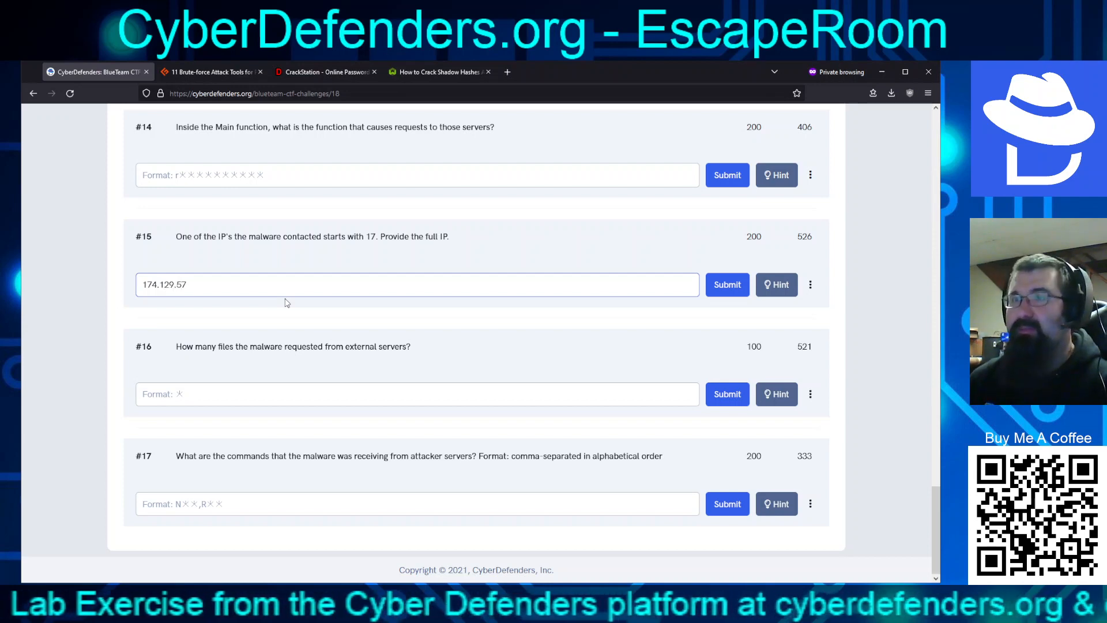
text(.253)
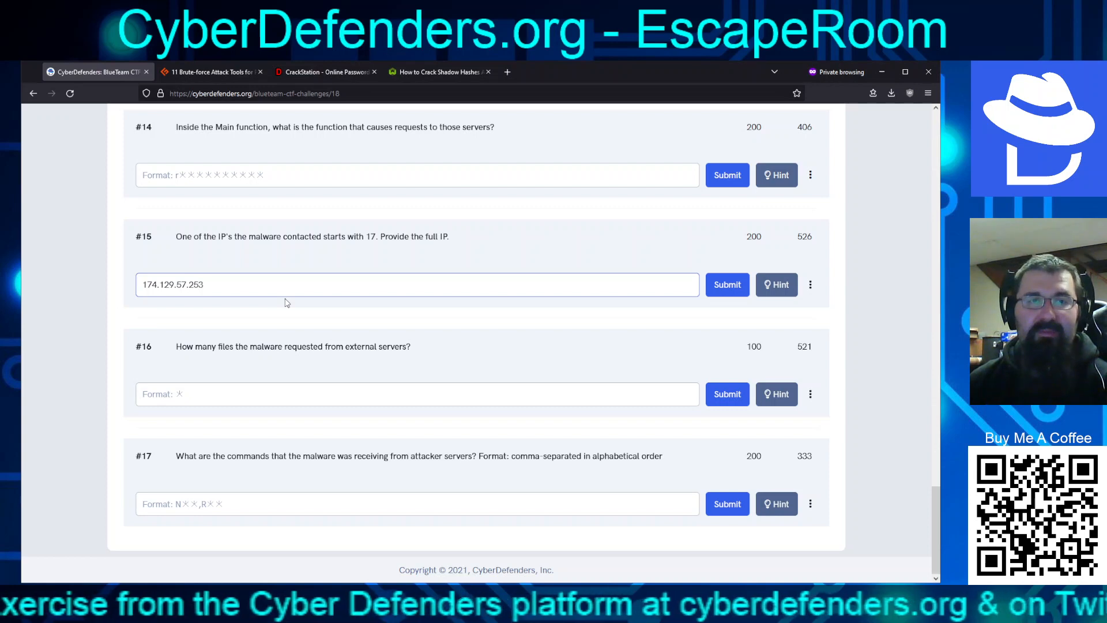
key(Return)
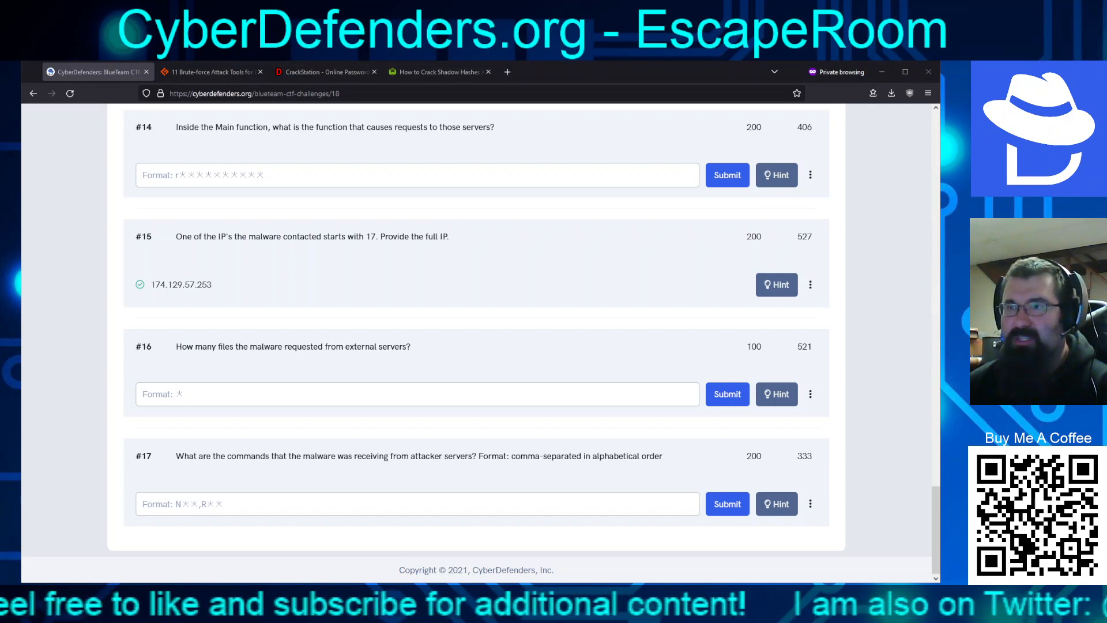
Submit 9 as the #16 answer for files requested from external servers
click(366, 392)
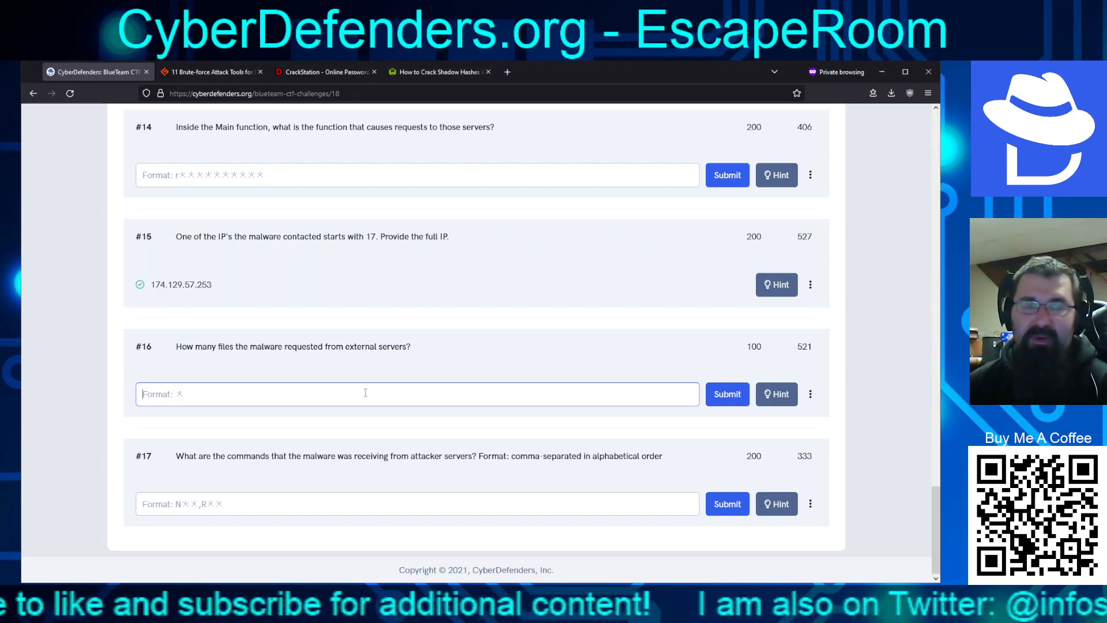
text(9)
key(Return)
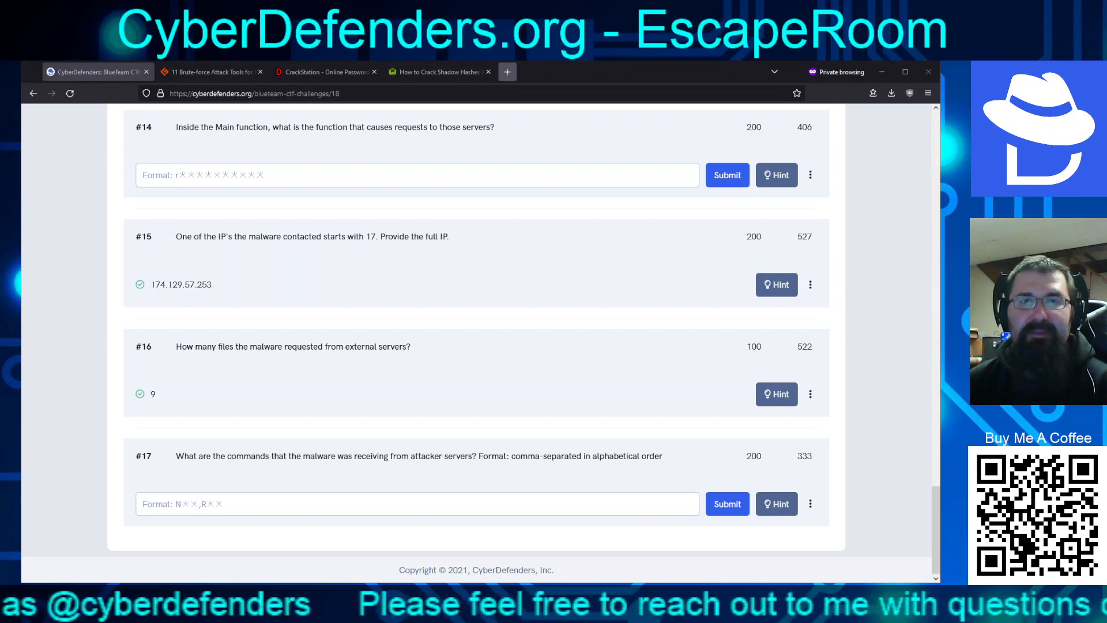
Search Google for 'remnux upx' in a new private tab
click(508, 71)
text(remnu)
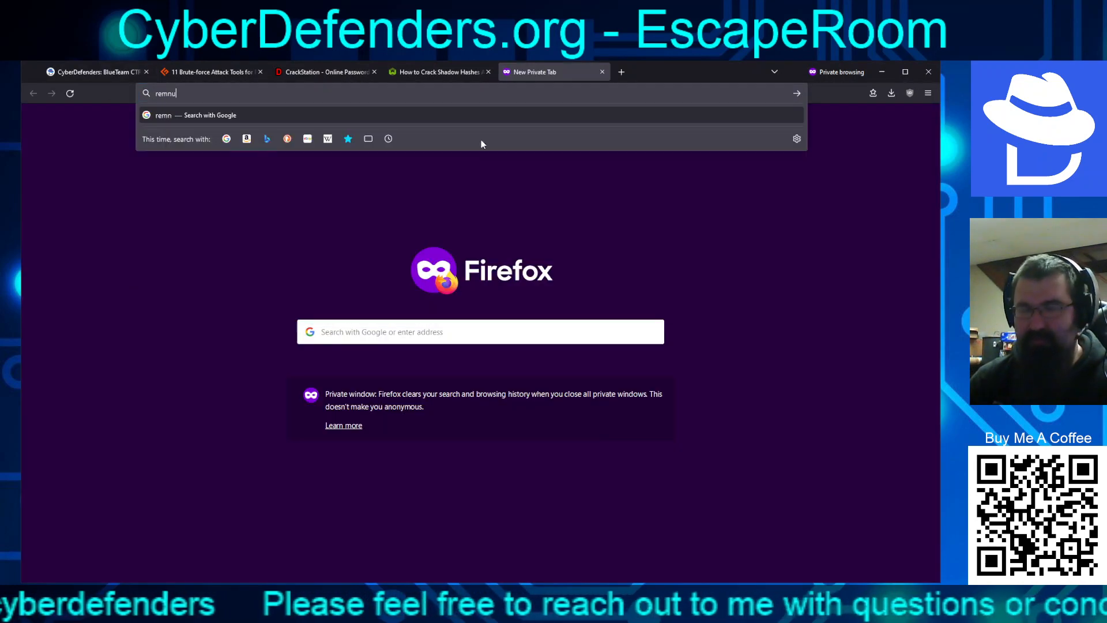
text(x upx)
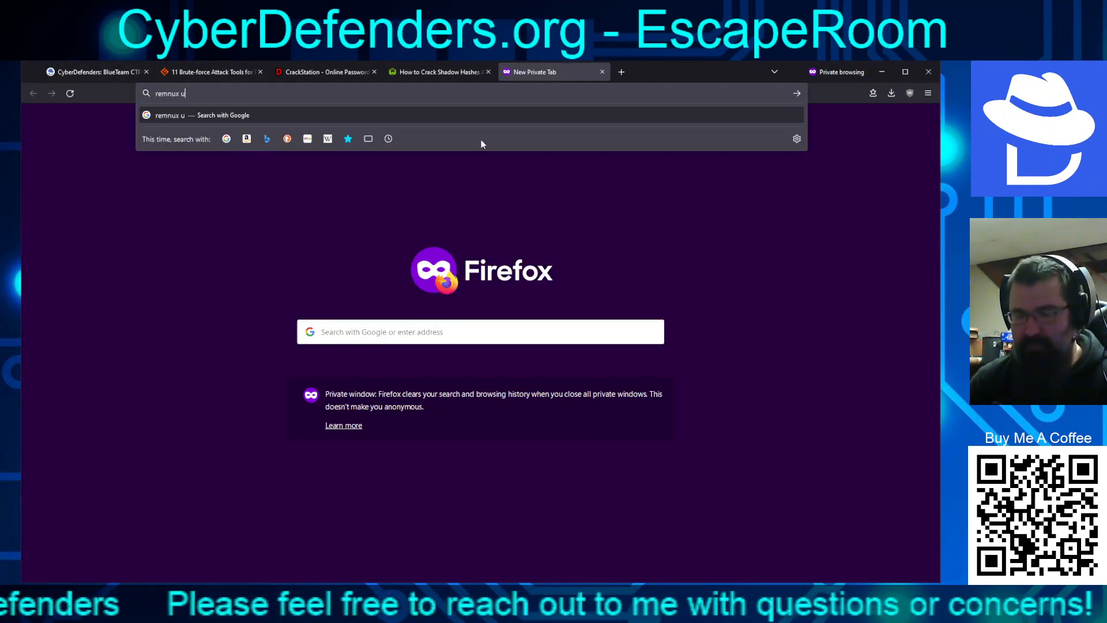
key(Return)
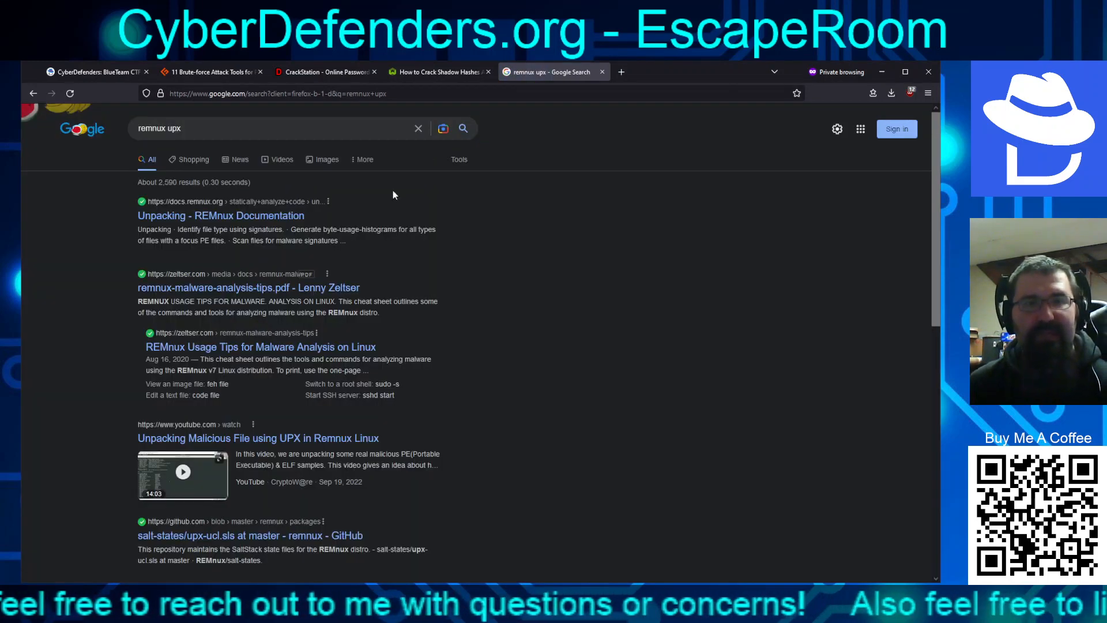
Read the Unpacking page of the REMnux Documentation from the search results
click(263, 217)
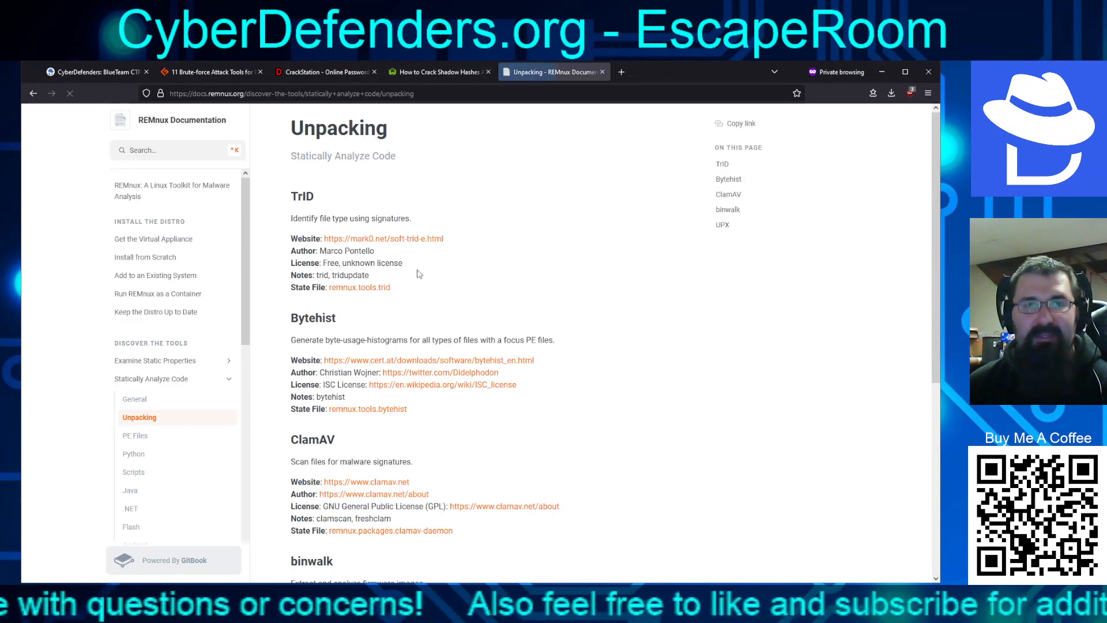
scroll(422, 273, down, 3)
scroll(423, 273, up, 3)
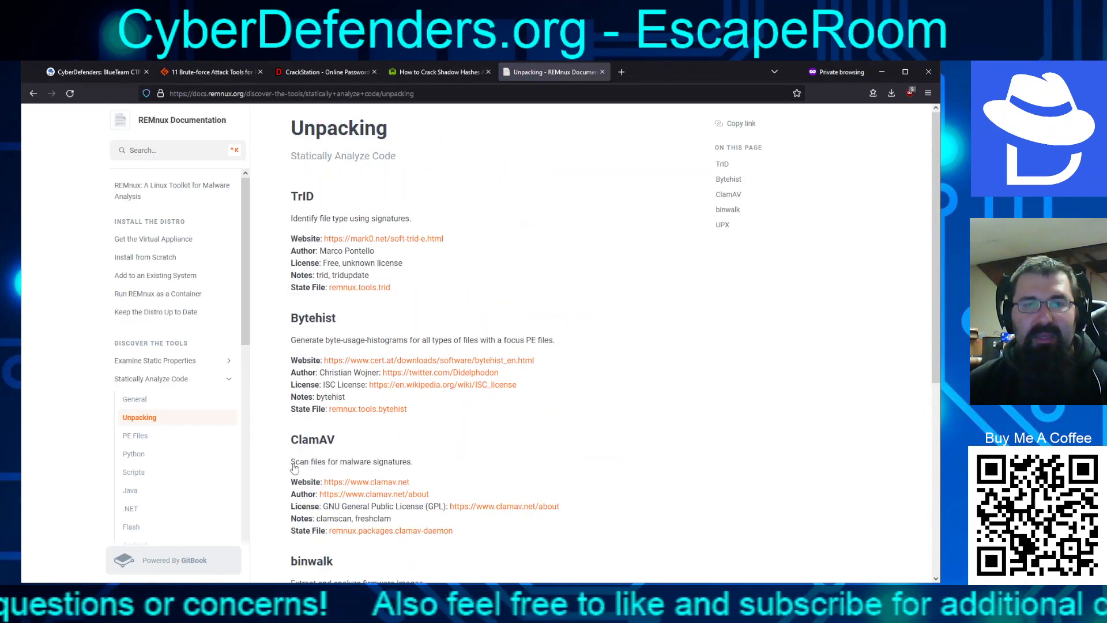
scroll(294, 469, down, 5)
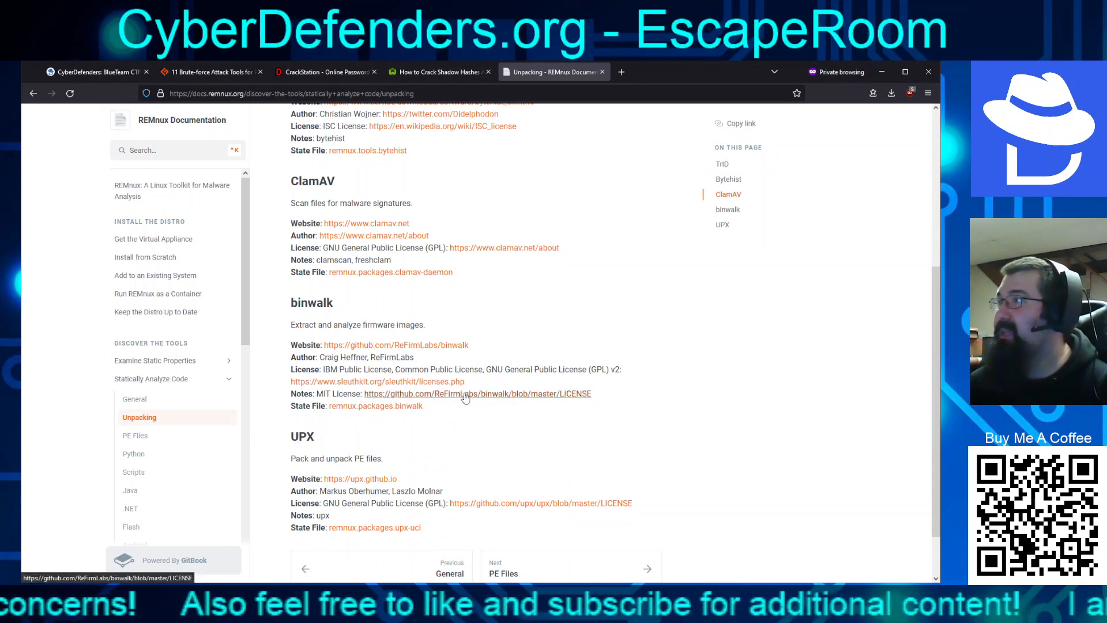
scroll(464, 393, down, 1)
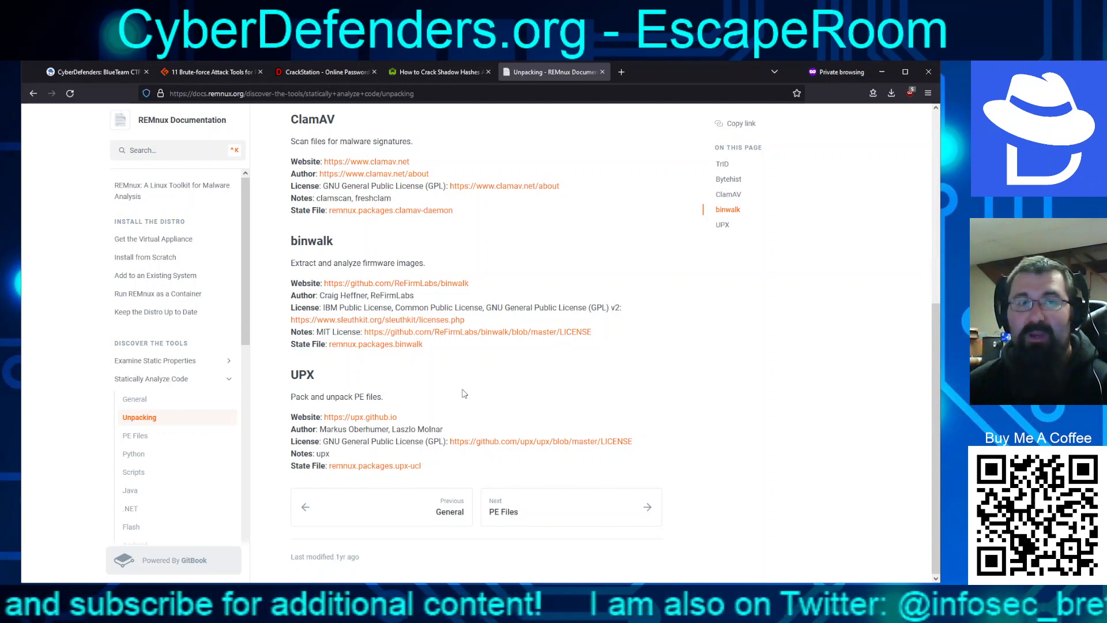
Browse the REMnux PE Files and General static analysis tool pages
click(148, 439)
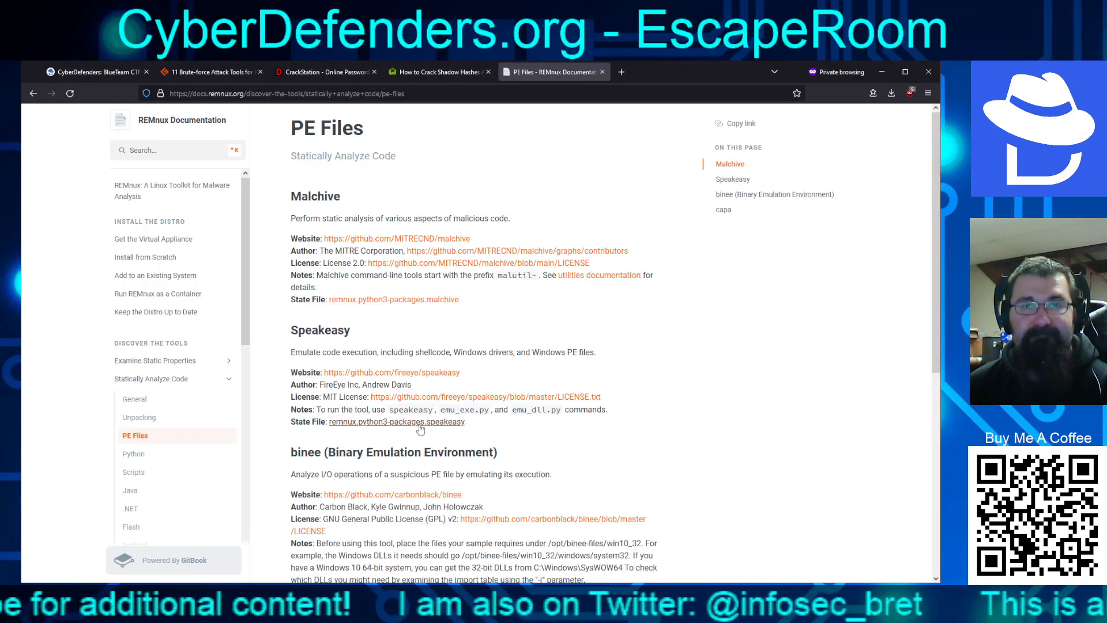
scroll(421, 444, down, 6)
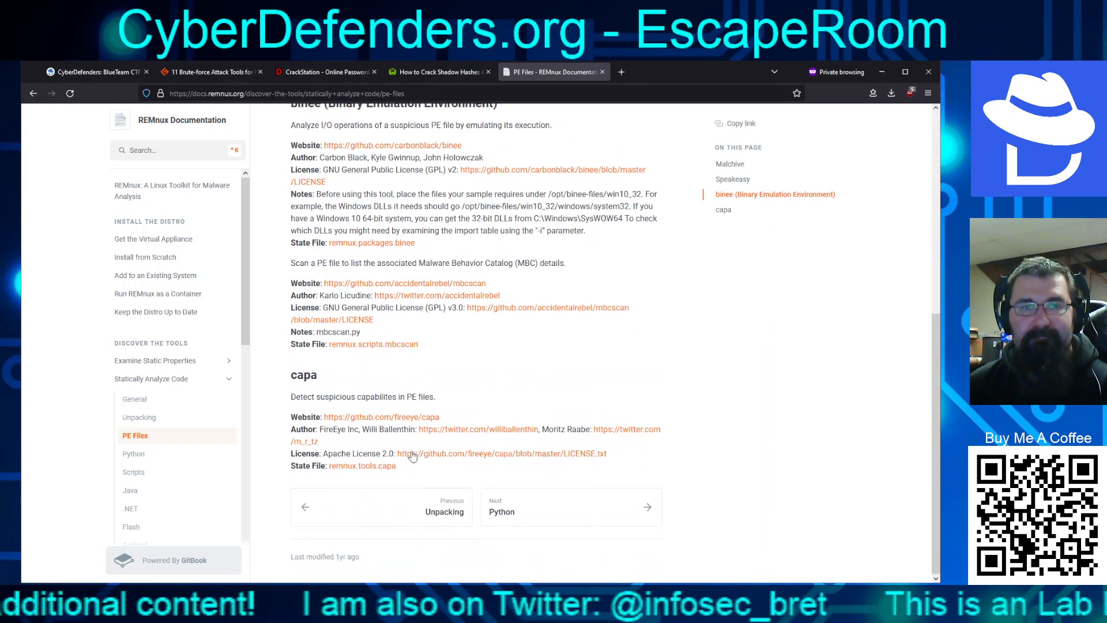
scroll(155, 472, down, 3)
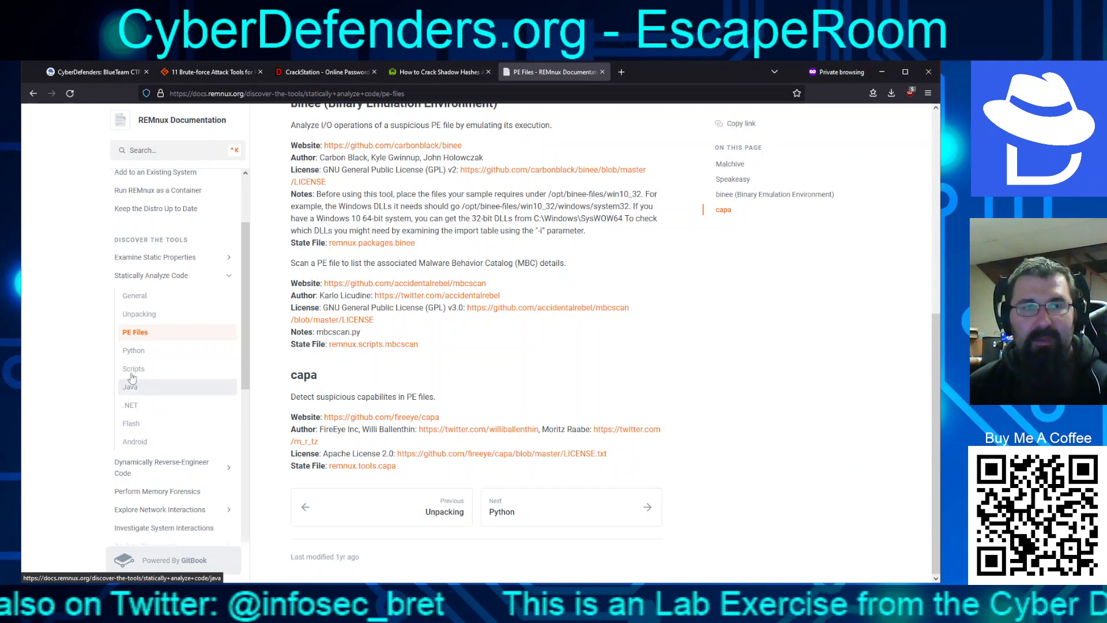
click(134, 295)
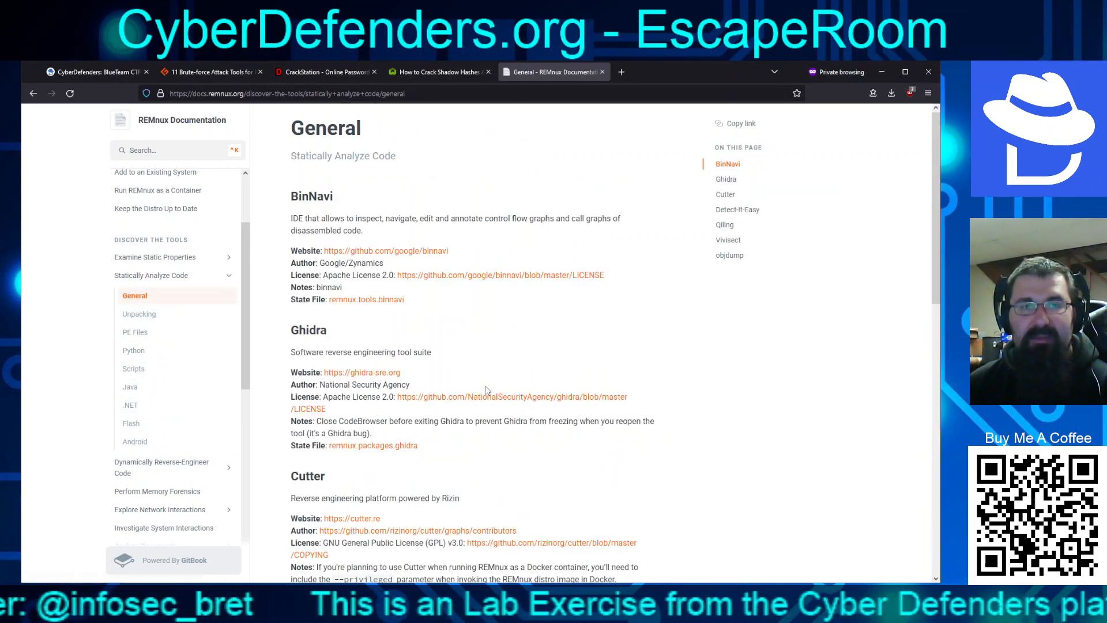
scroll(486, 390, down, 10)
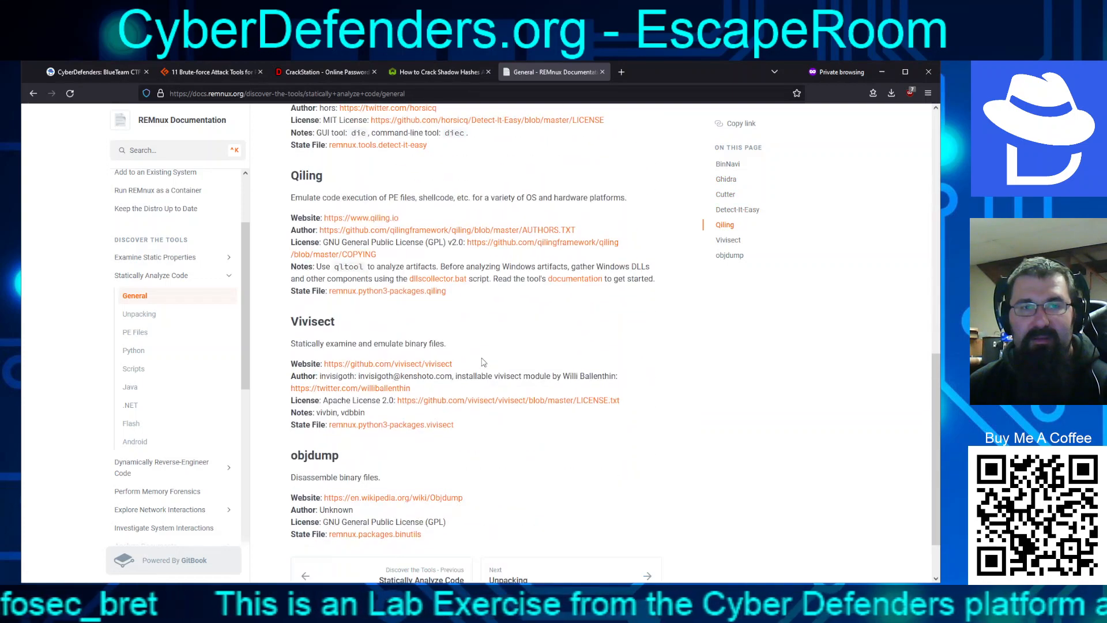
scroll(483, 362, down, 2)
scroll(484, 361, up, 12)
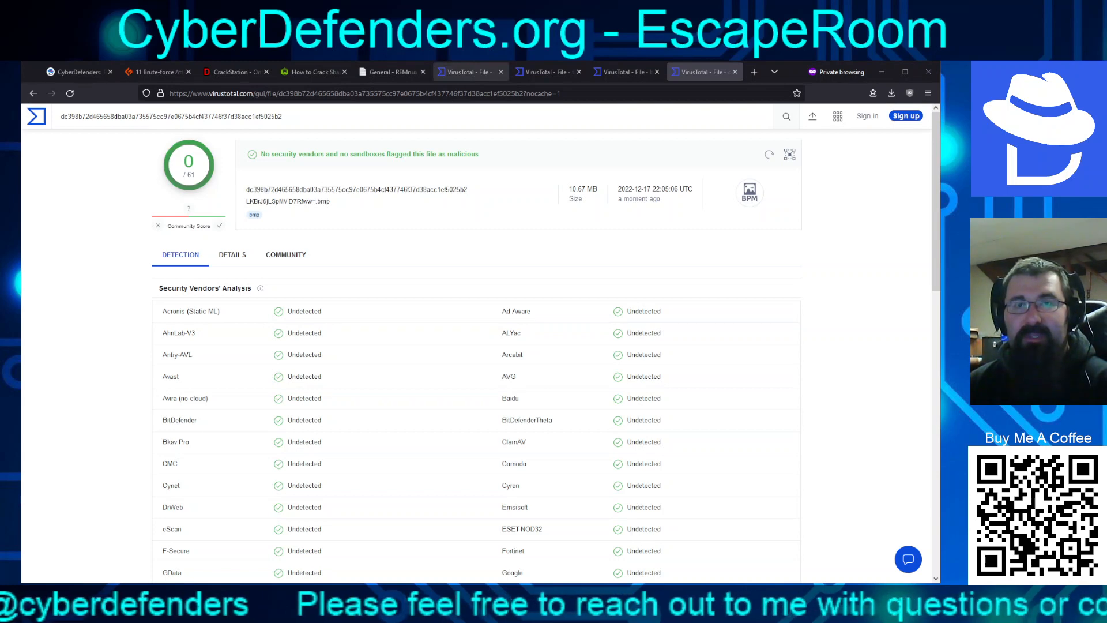
Compare VirusTotal reports for the first file, 2.html, 3.html and the bmp (0/61)
click(462, 71)
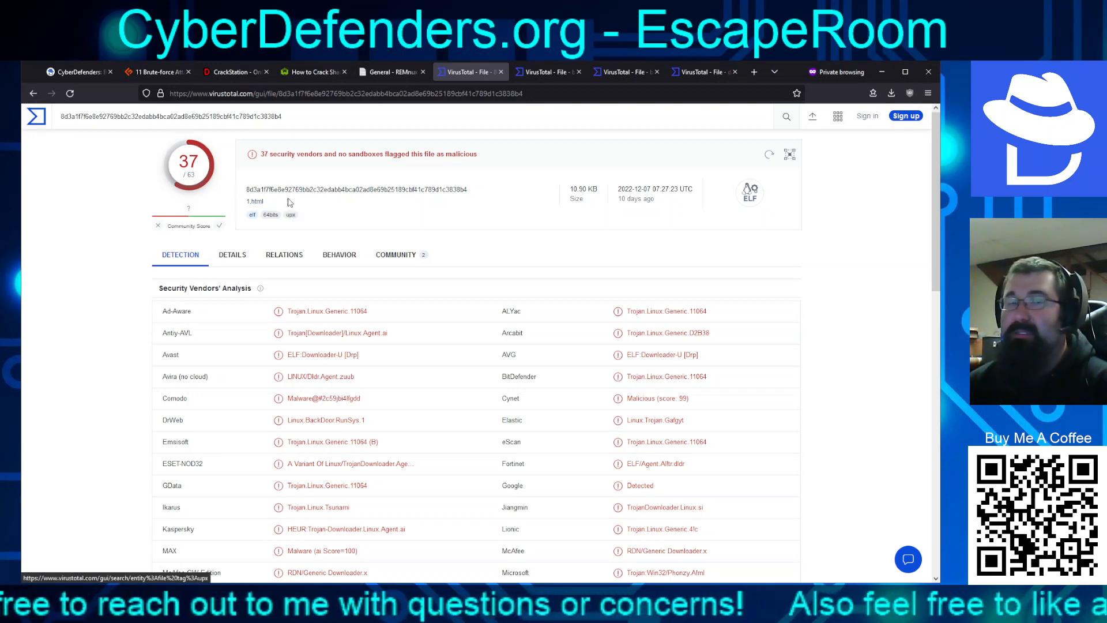
click(532, 75)
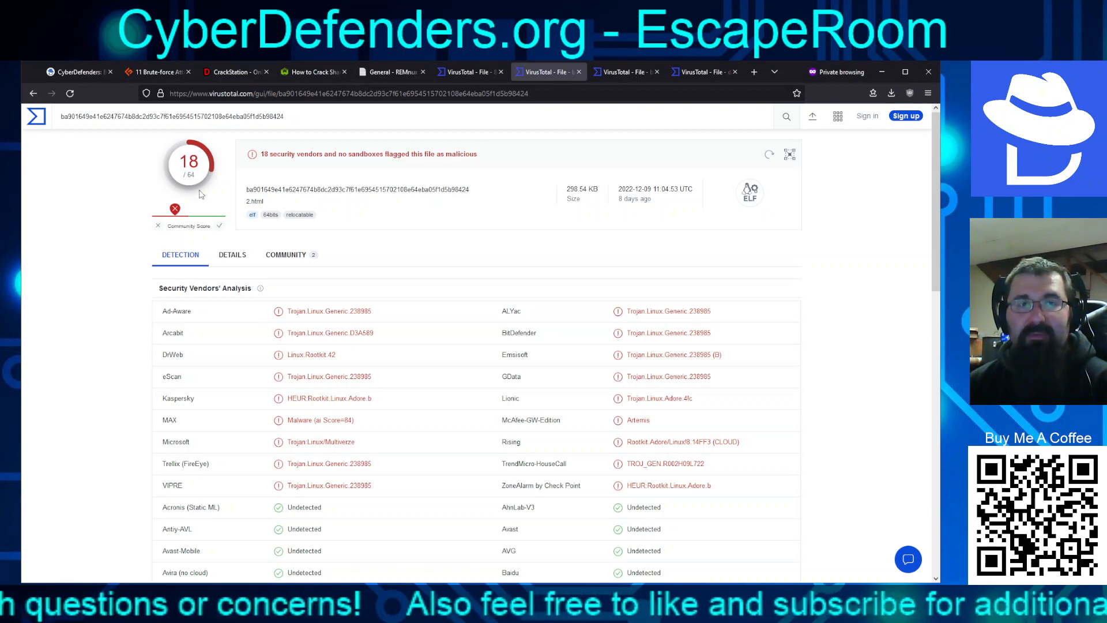
click(610, 73)
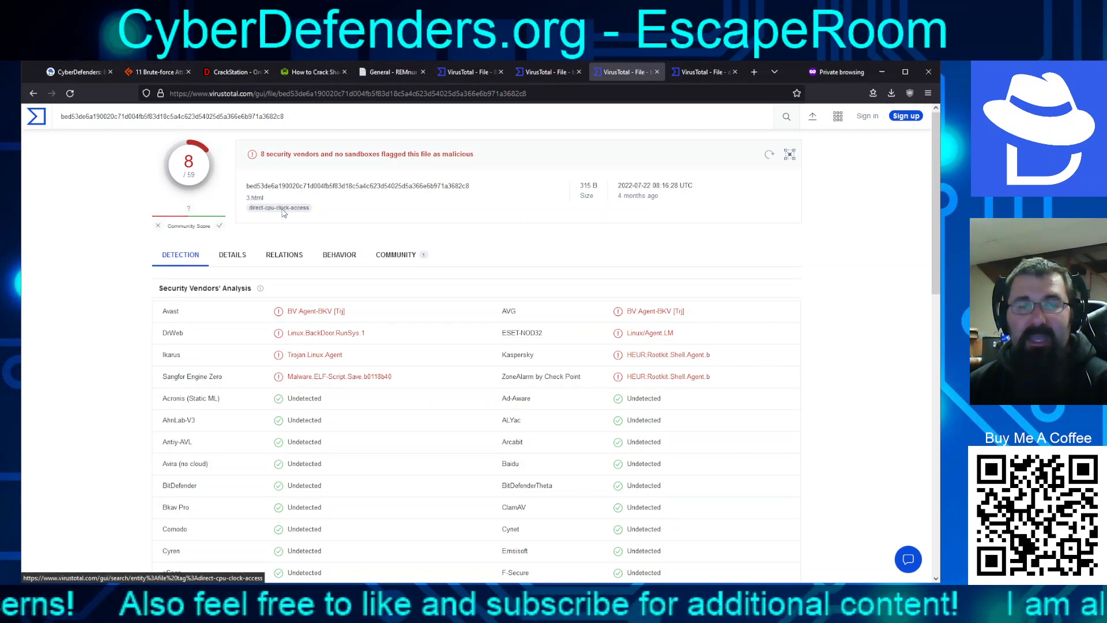
click(691, 72)
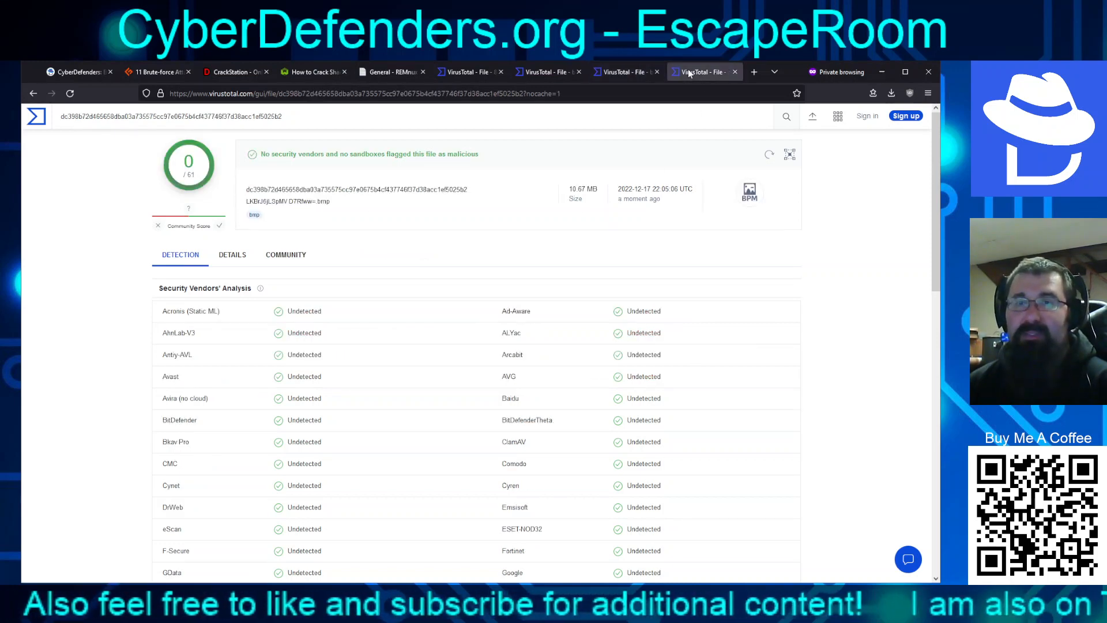
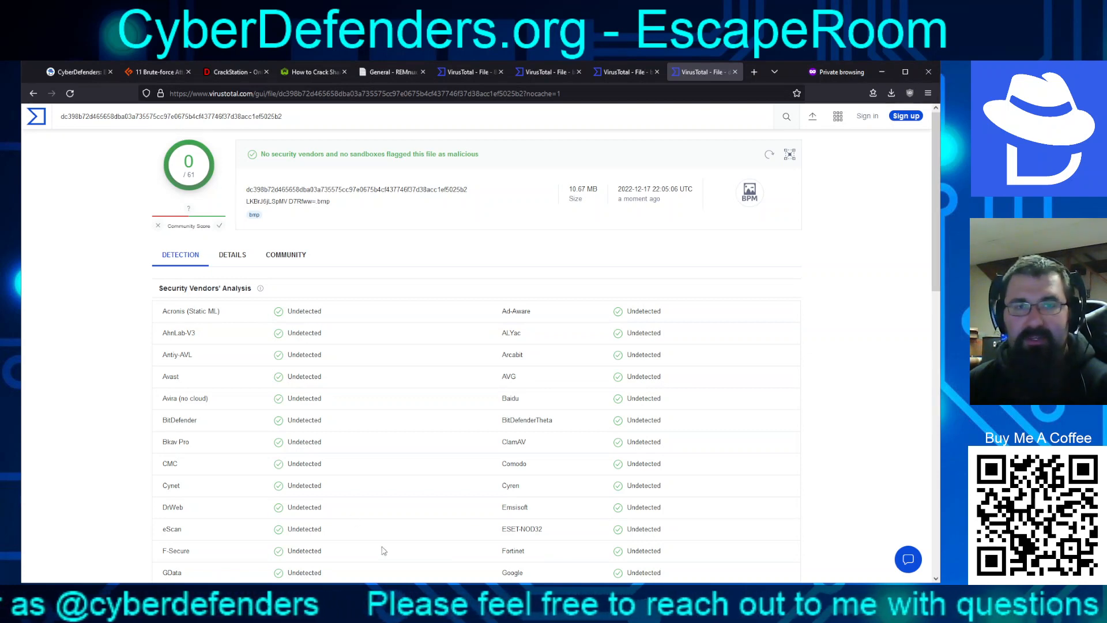
Return to the CyberDefenders EscapeRoom challenge questions page
click(79, 73)
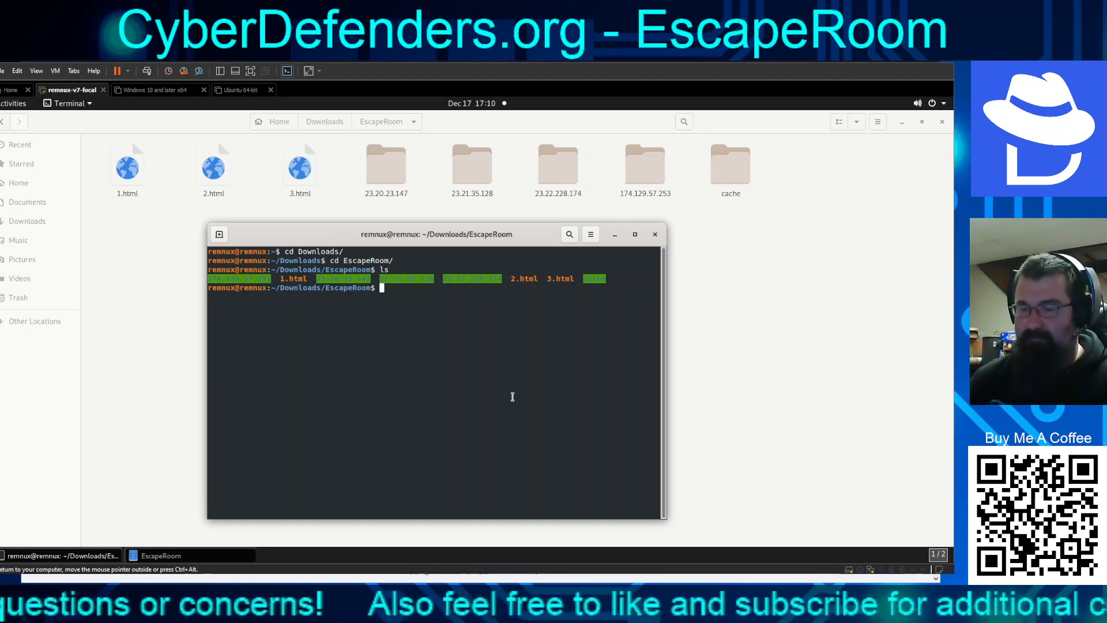
Display the UPX help listing with upx -? and scroll through its options
text(upx -?)
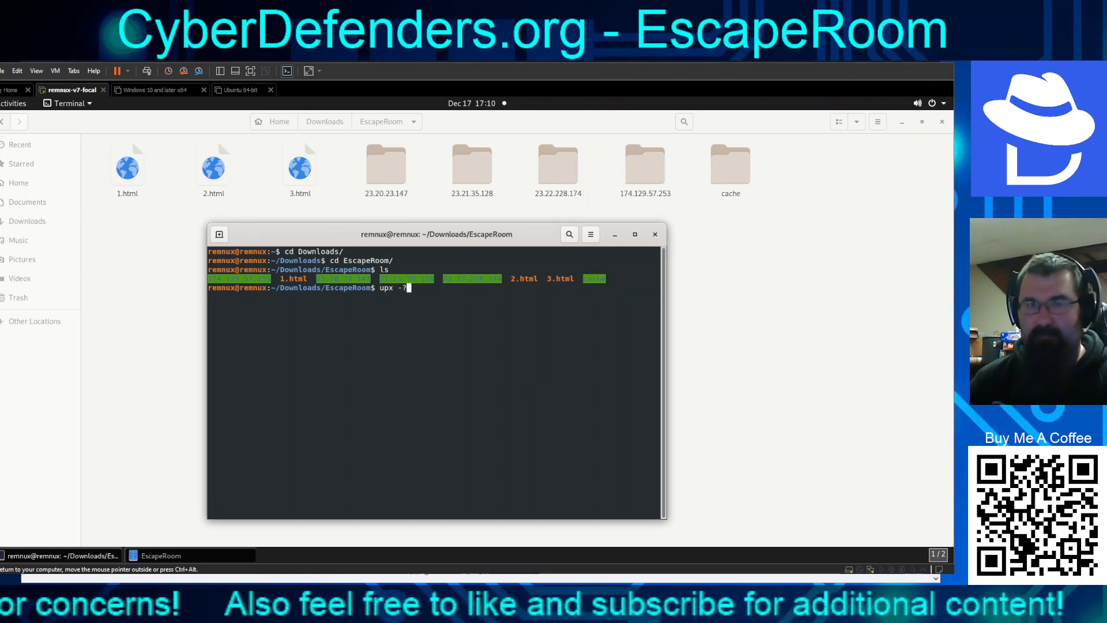
key(Return)
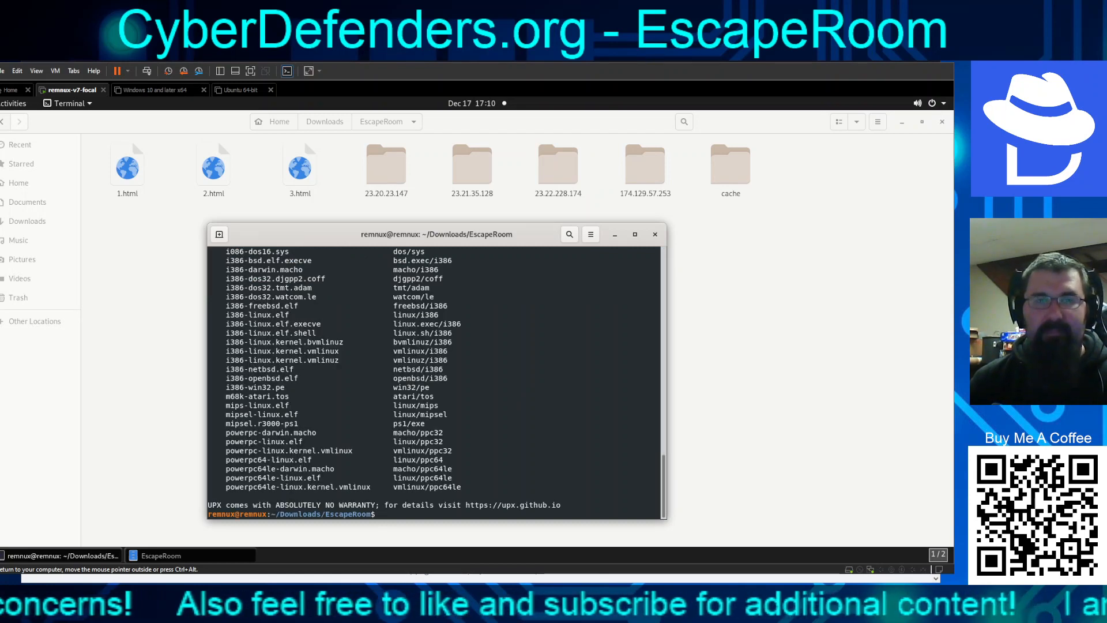
scroll(487, 352, up, 15)
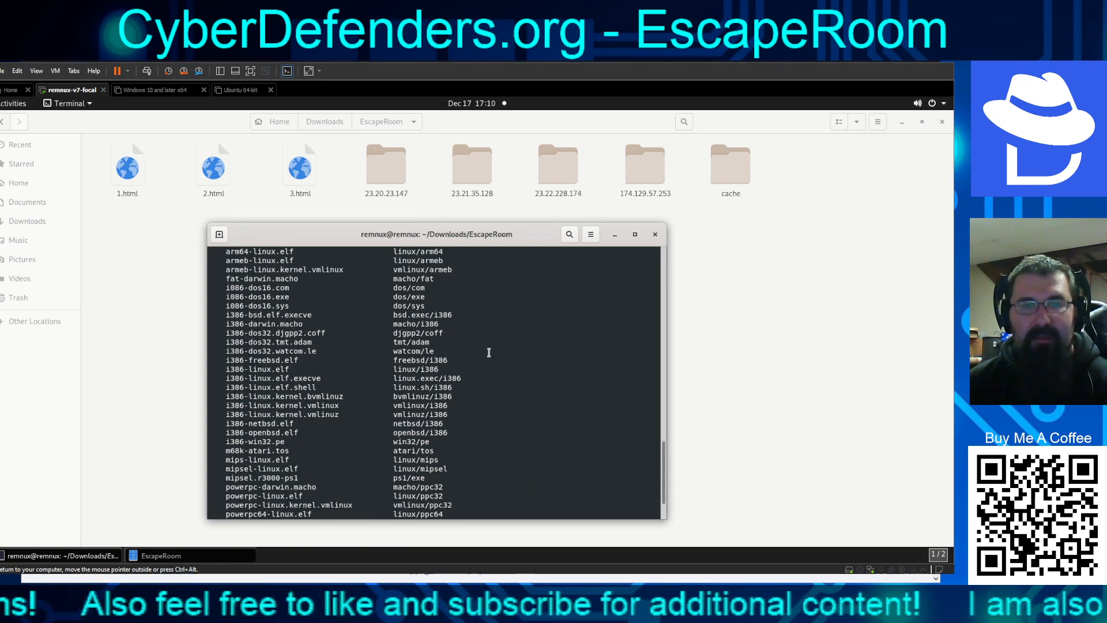
scroll(465, 355, up, 6)
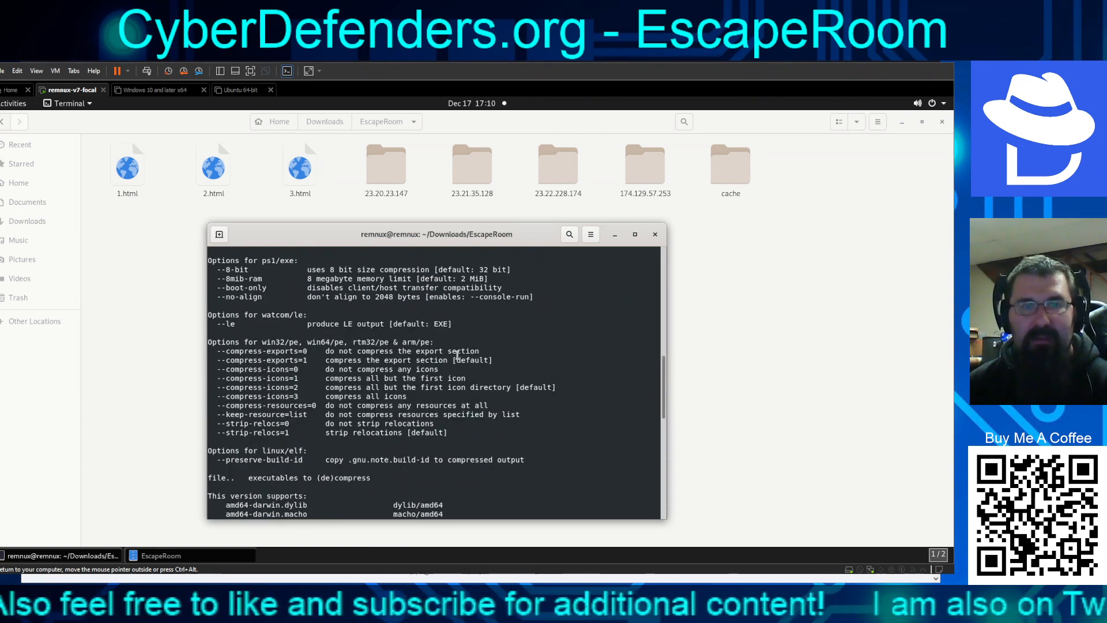
scroll(457, 355, up, 8)
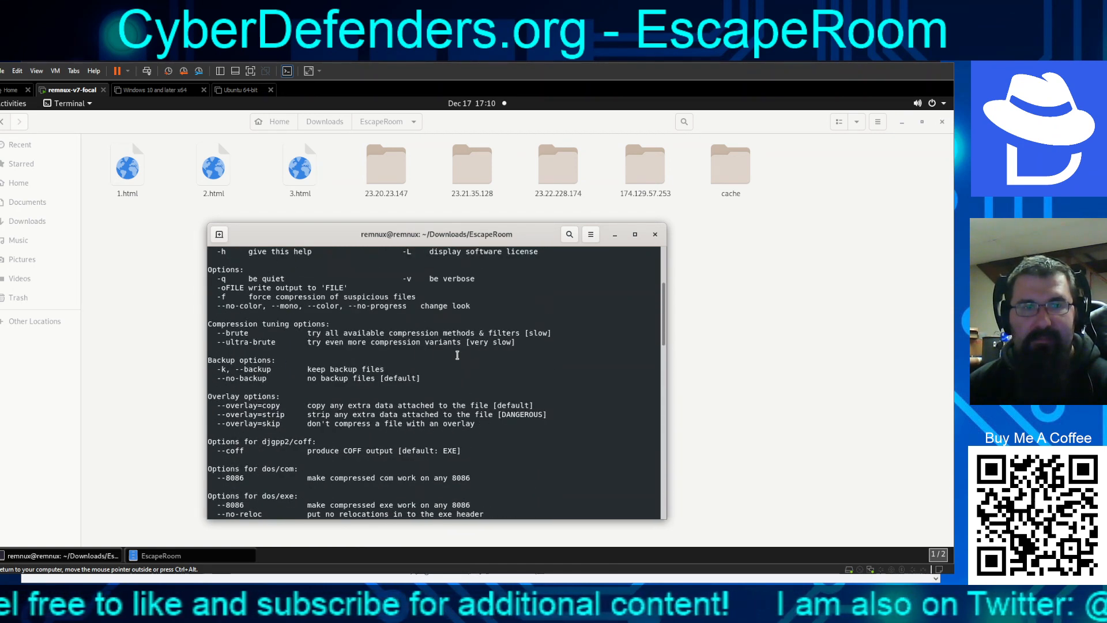
scroll(458, 354, up, 5)
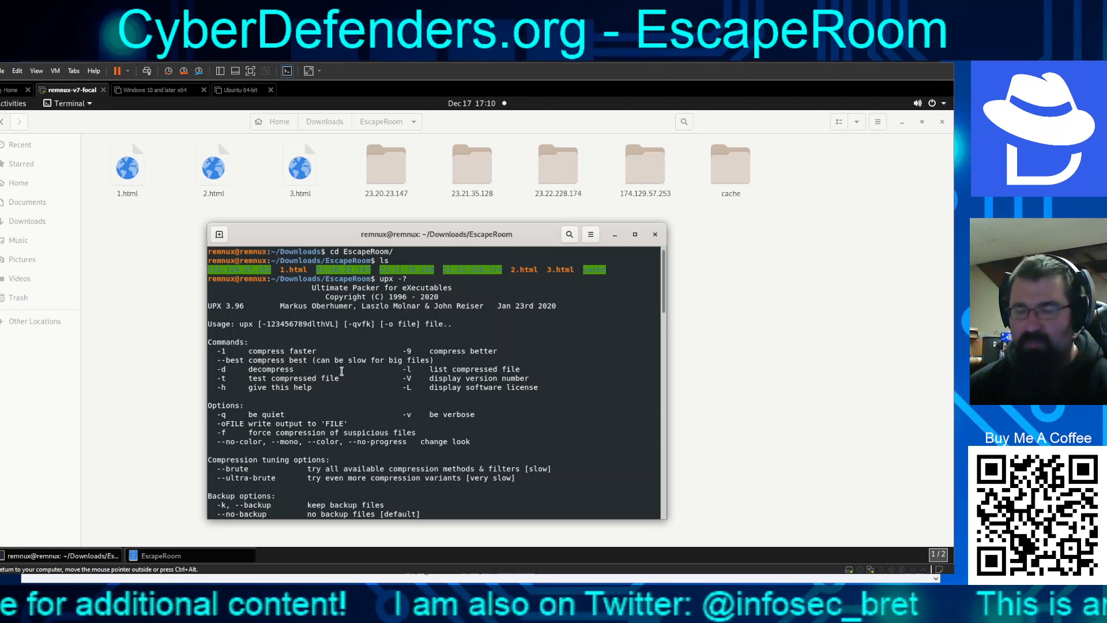
Decompress 1.html with upx -d 1.html, correcting the mistyped ipx command
text(ip)
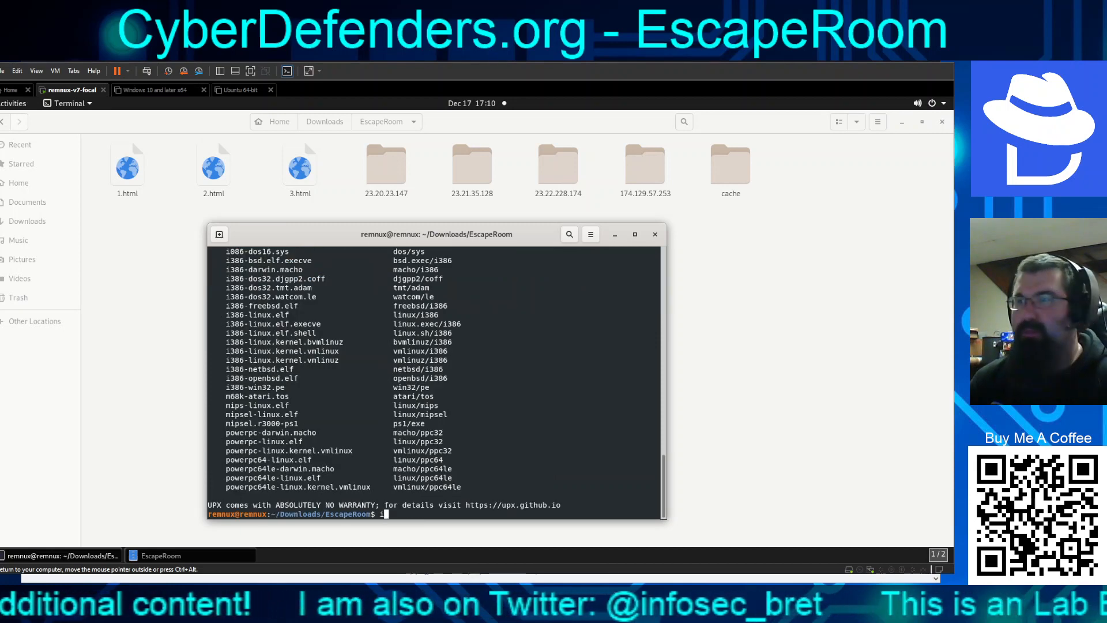
text(x -d)
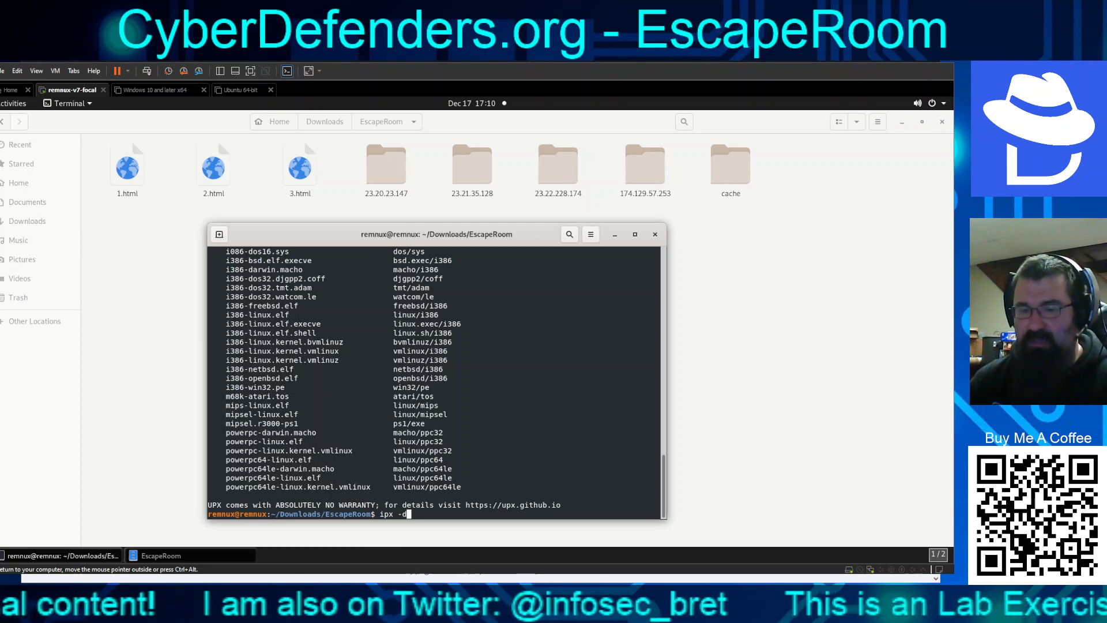
text( 1.html)
key(Return)
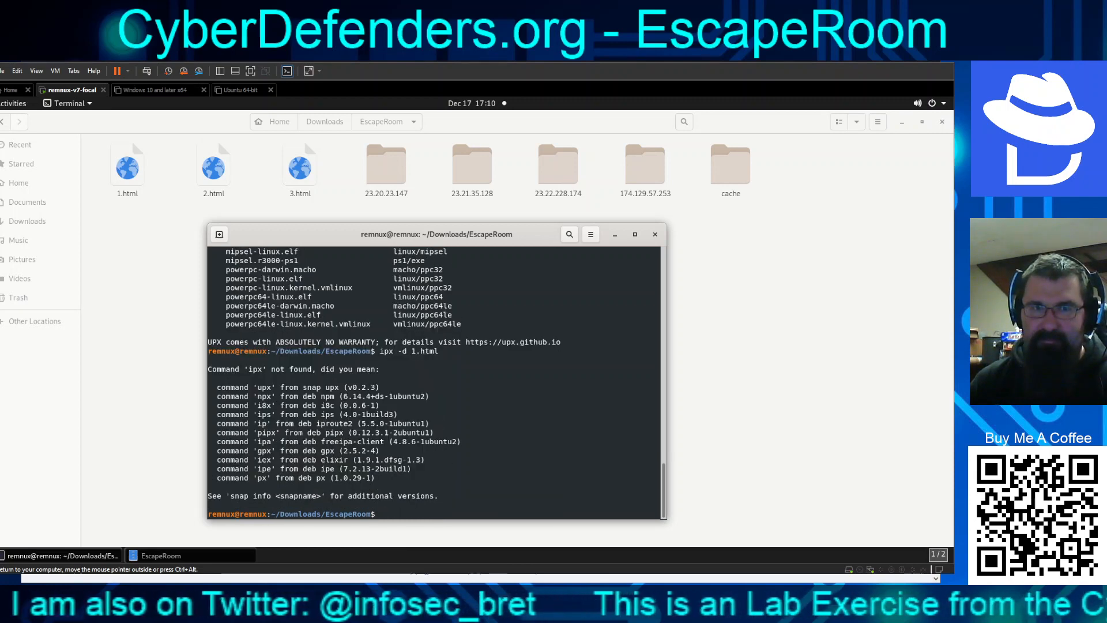
key(Up)
key(Left)
key(Left)
key(Left)
key(Left)
key(Left)
key(Left)
key(Left)
key(Left)
key(Left)
key(Left)
key(Left)
key(Left)
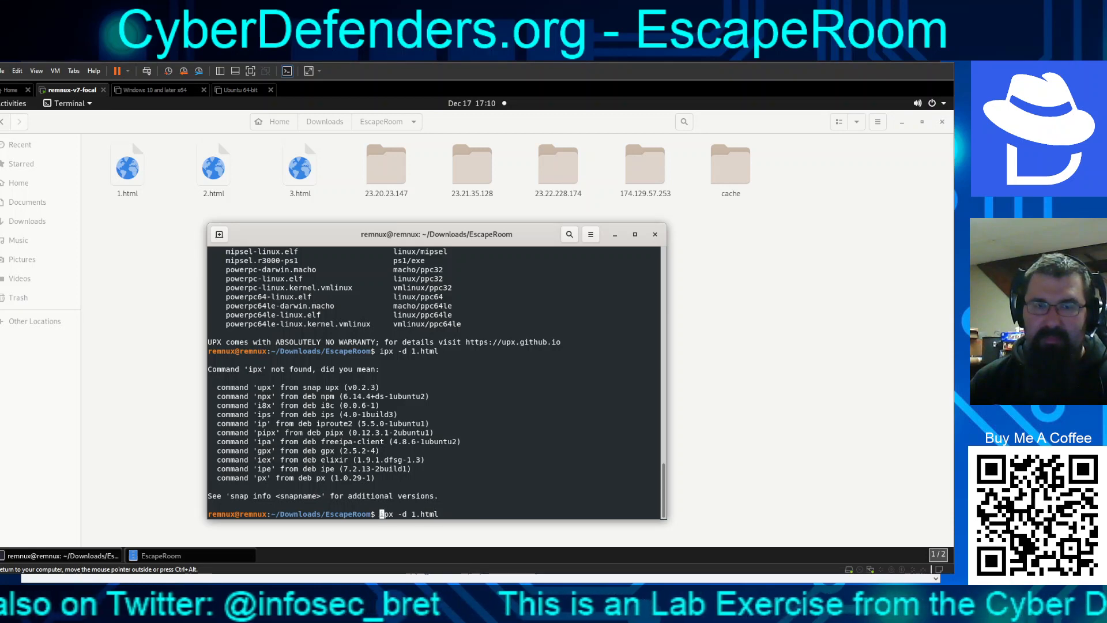
key(BackSpace)
text(u)
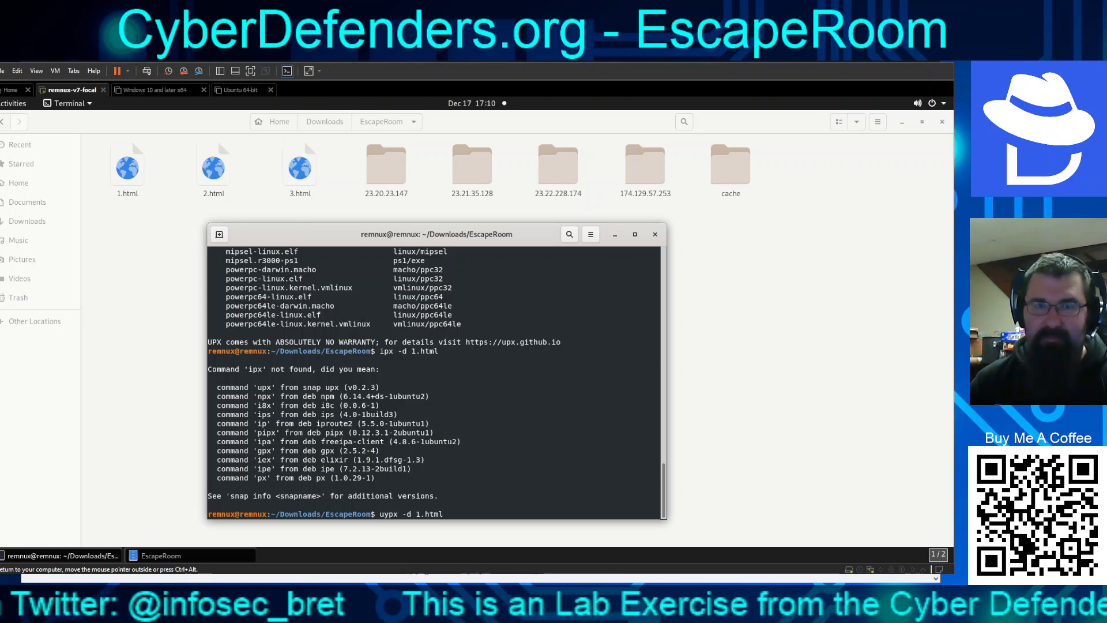
key(Return)
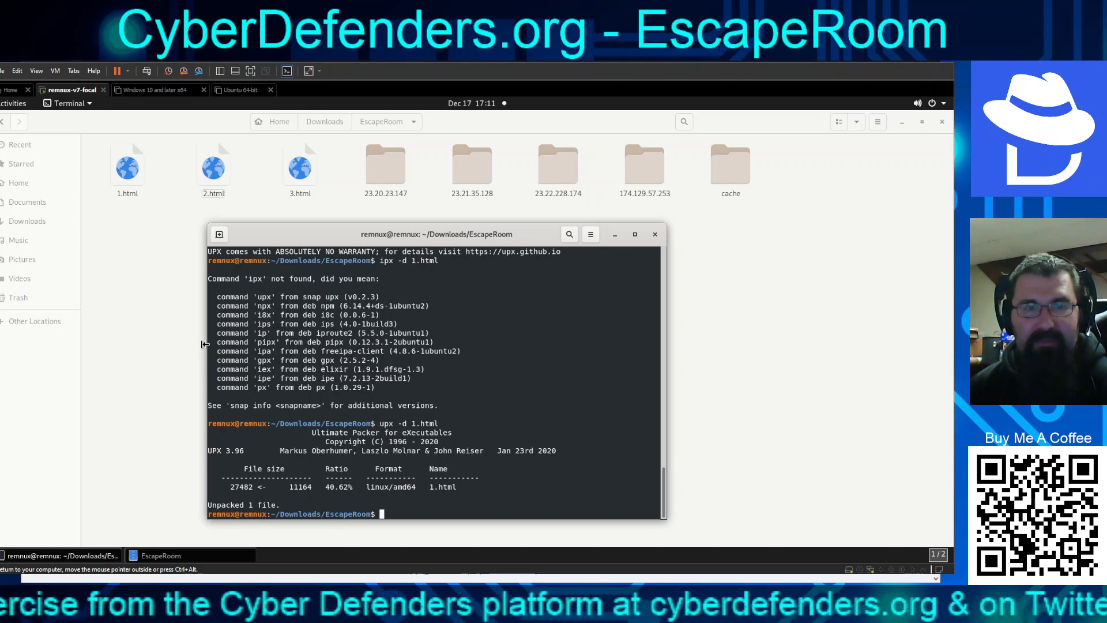
Open the unpacked 1.html in SciTE Text Editor using Open With Other Application
click(173, 305)
right_click(172, 282)
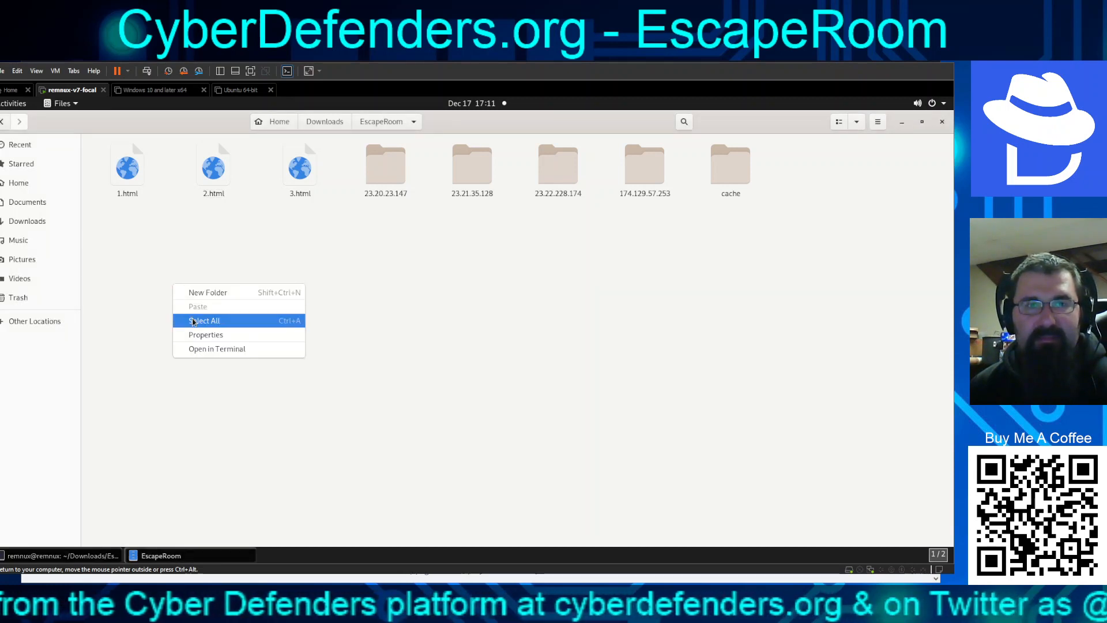
click(154, 302)
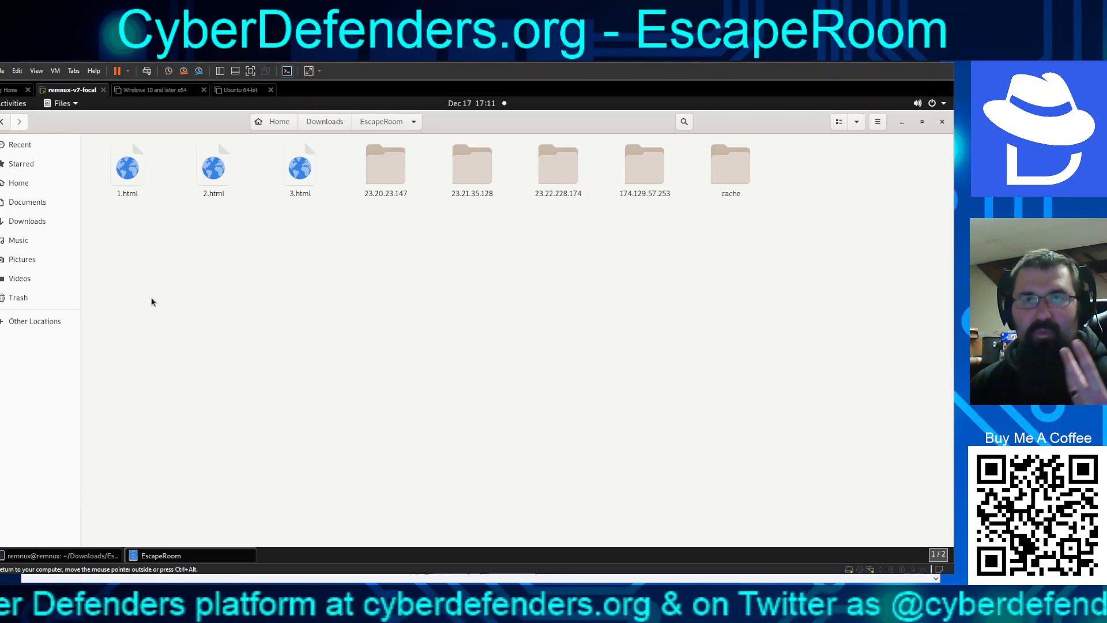
click(132, 183)
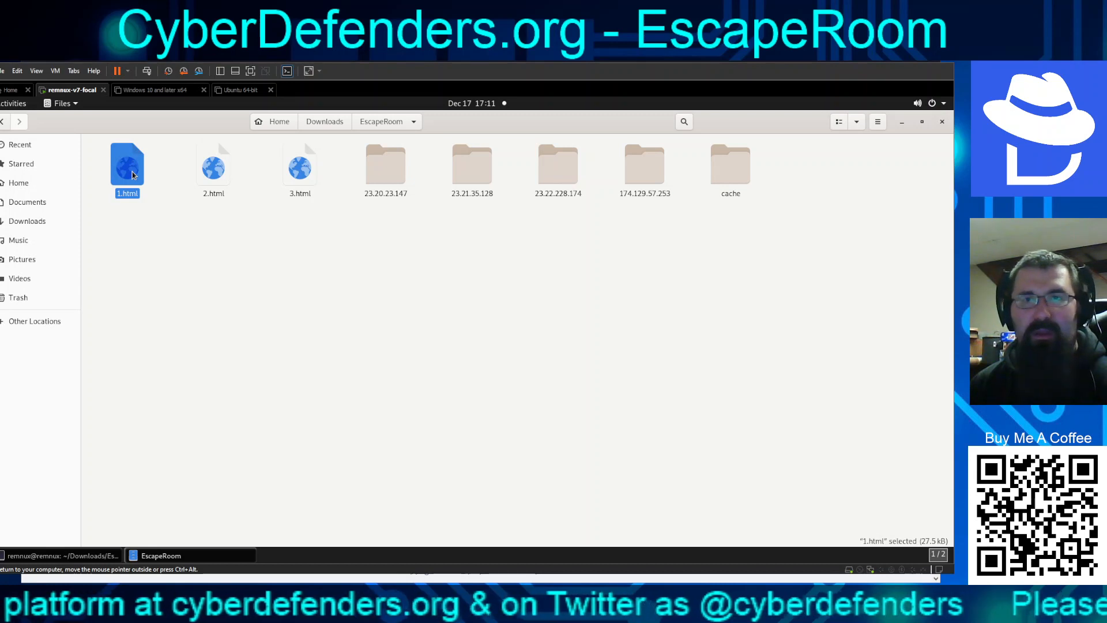
right_click(132, 175)
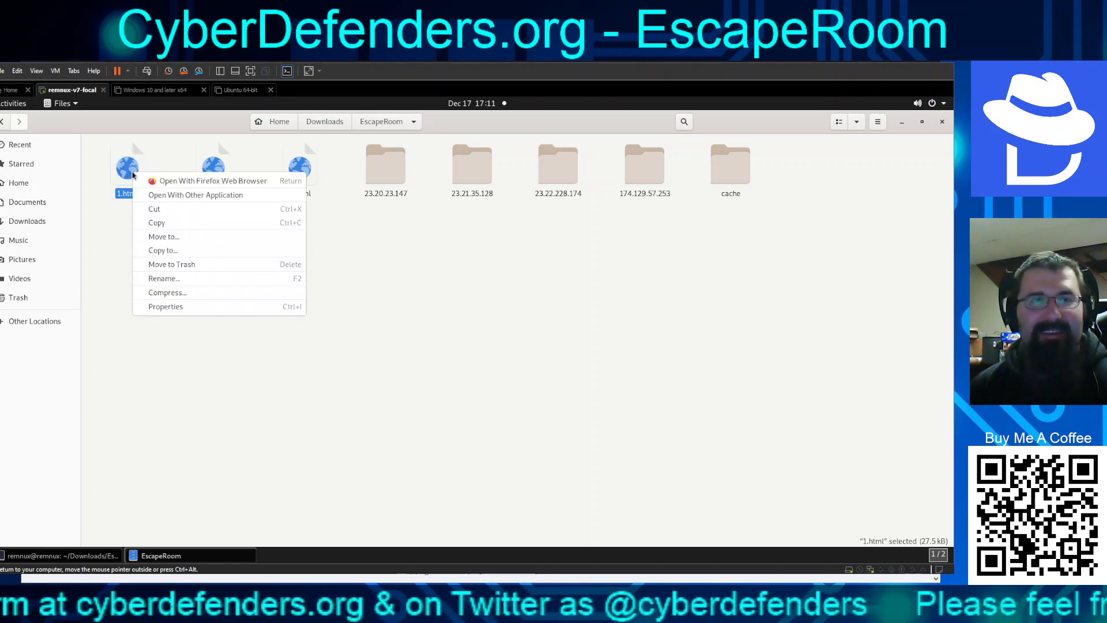
click(184, 194)
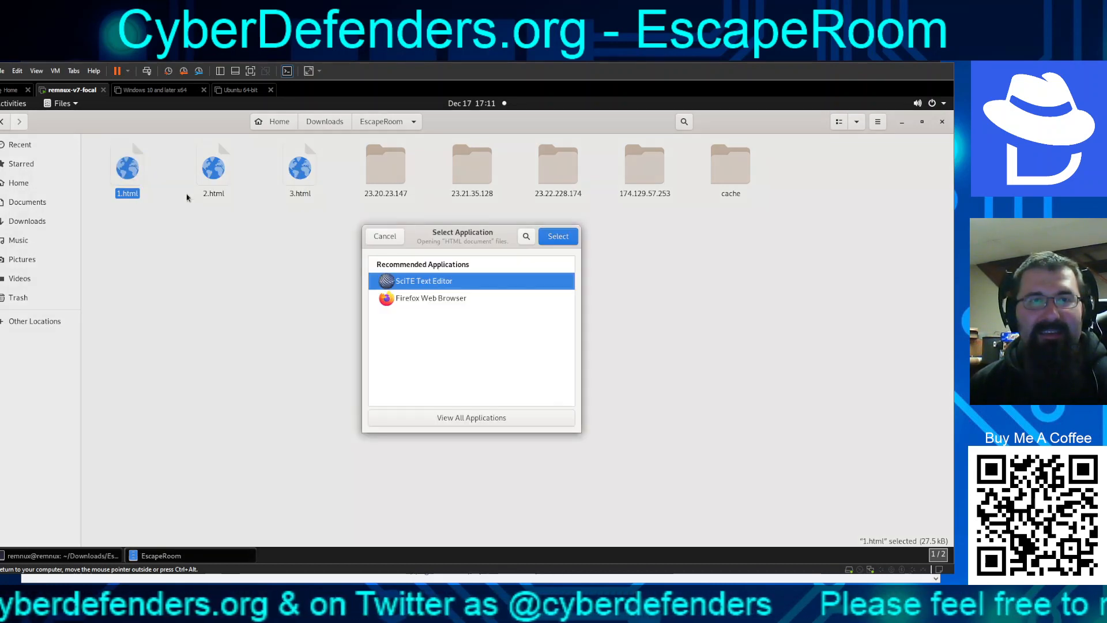
double_click(411, 282)
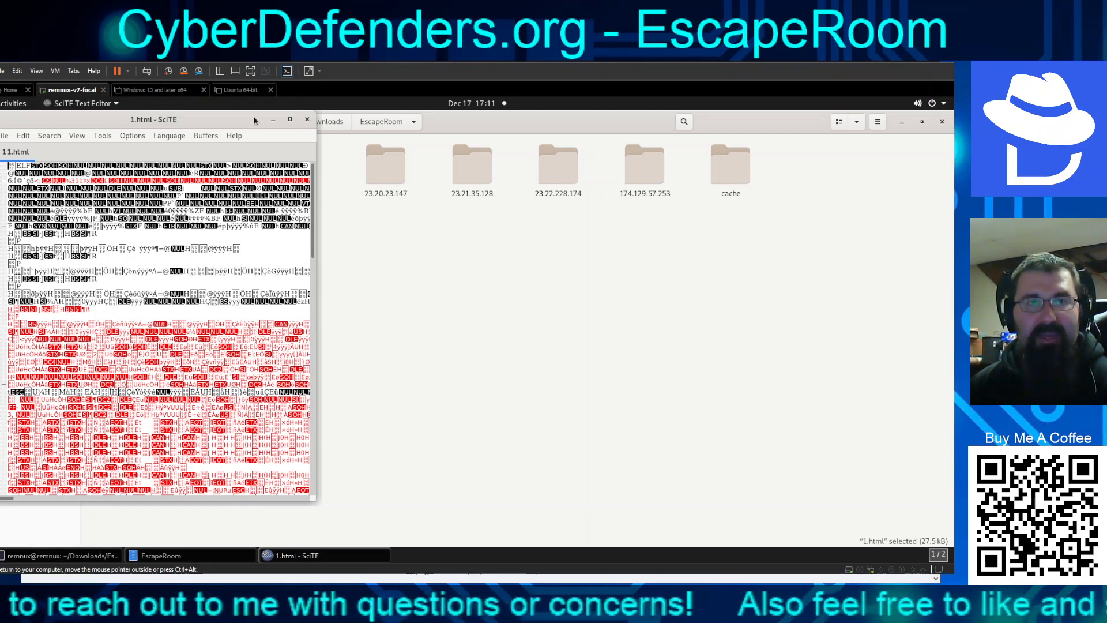
click(308, 120)
Open the 1.html under 23.20.23.147/TCP-80/d in SciTE Text Editor
double_click(385, 167)
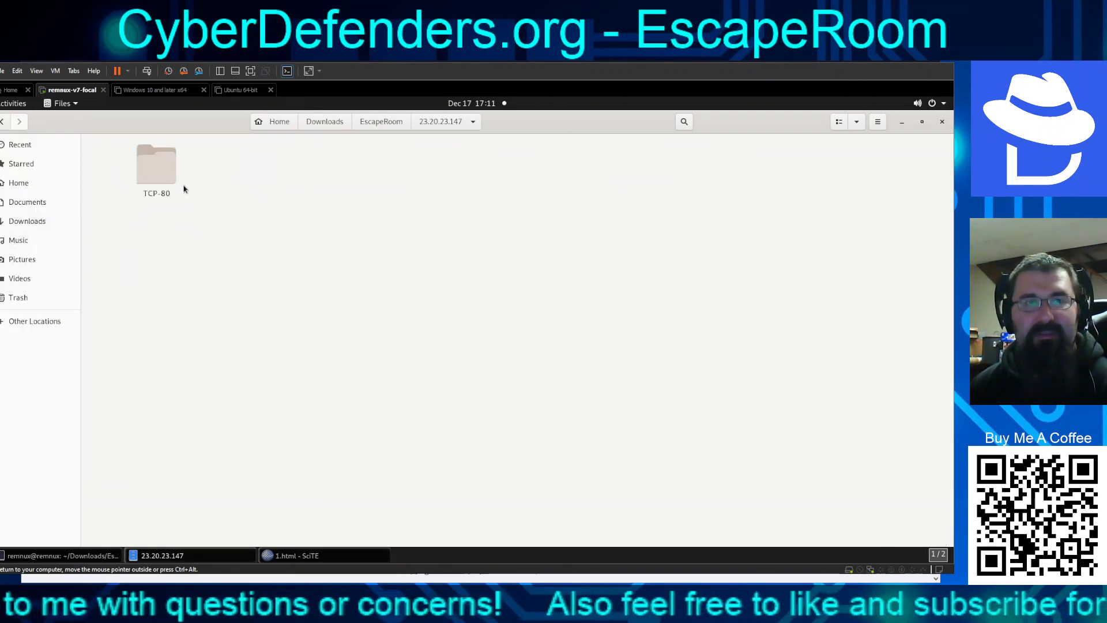
double_click(165, 180)
double_click(145, 167)
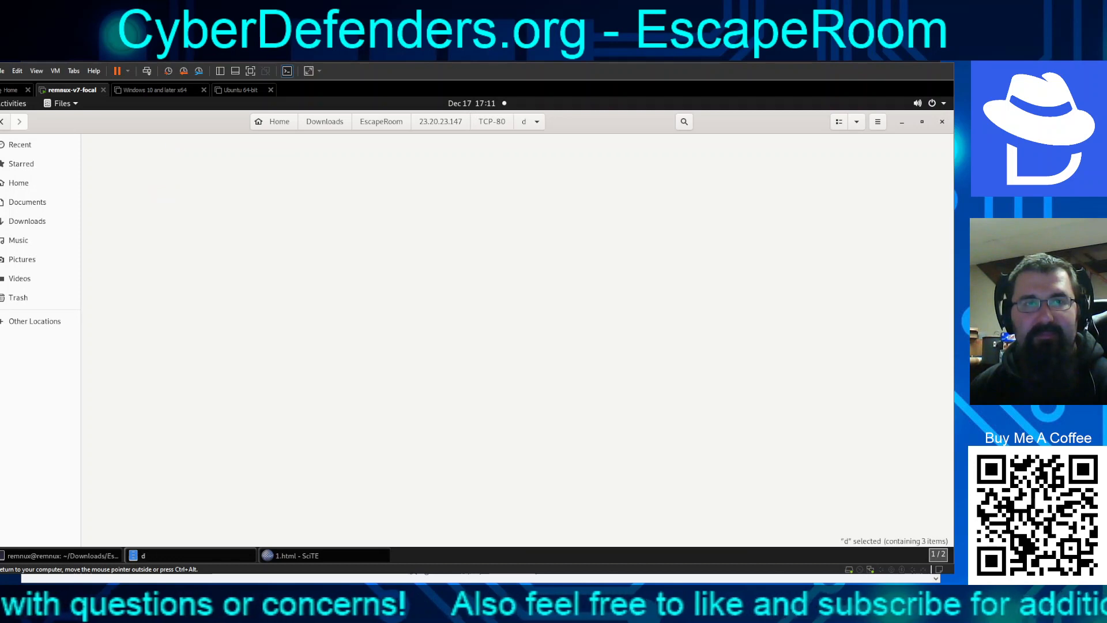
right_click(143, 177)
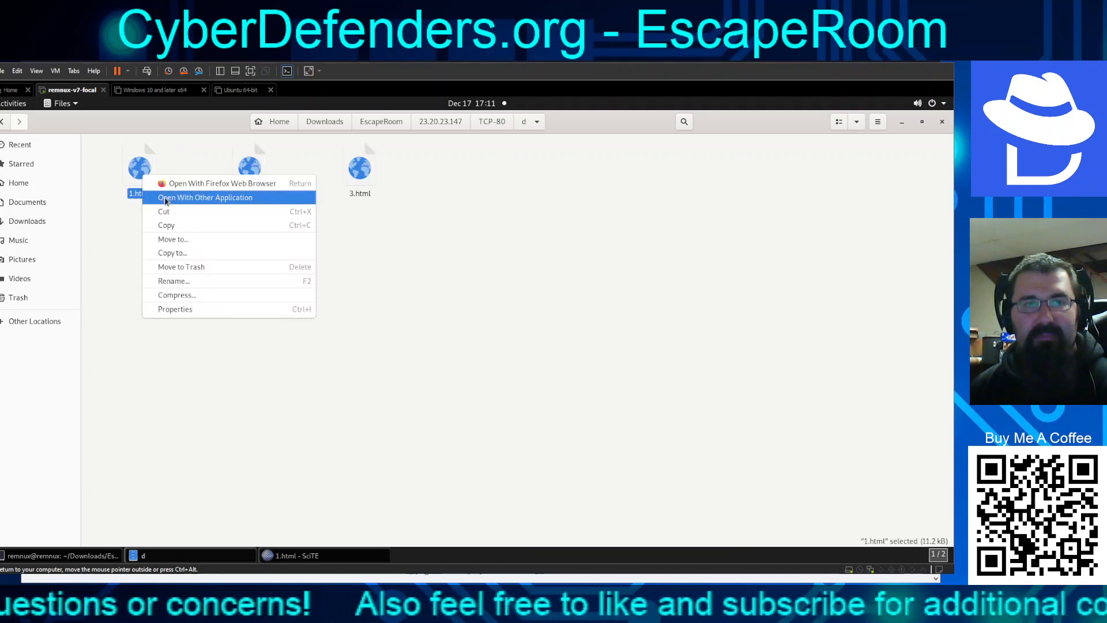
click(165, 199)
double_click(399, 278)
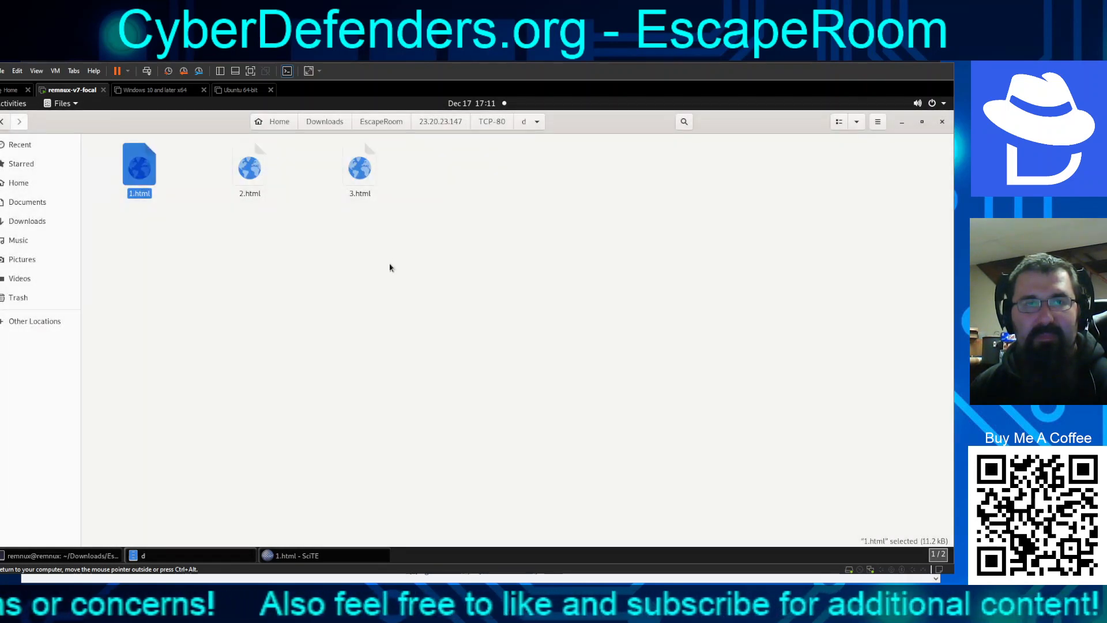
Reposition and widen the SciTE window, then close both 1.html windows
drag(121, 121, 770, 183)
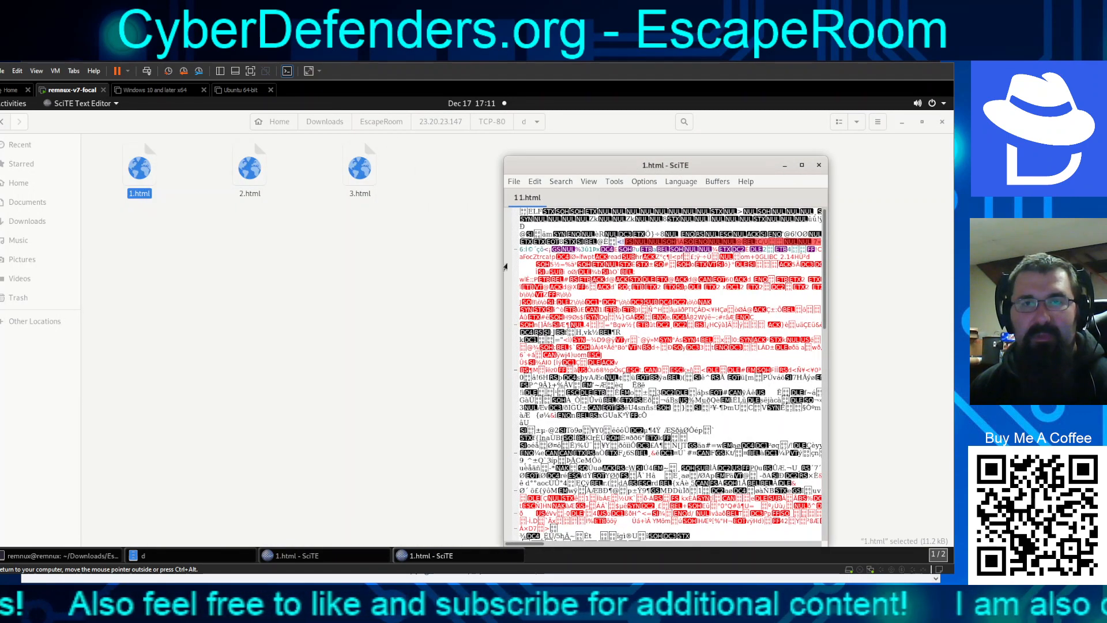
drag(505, 266, 365, 253)
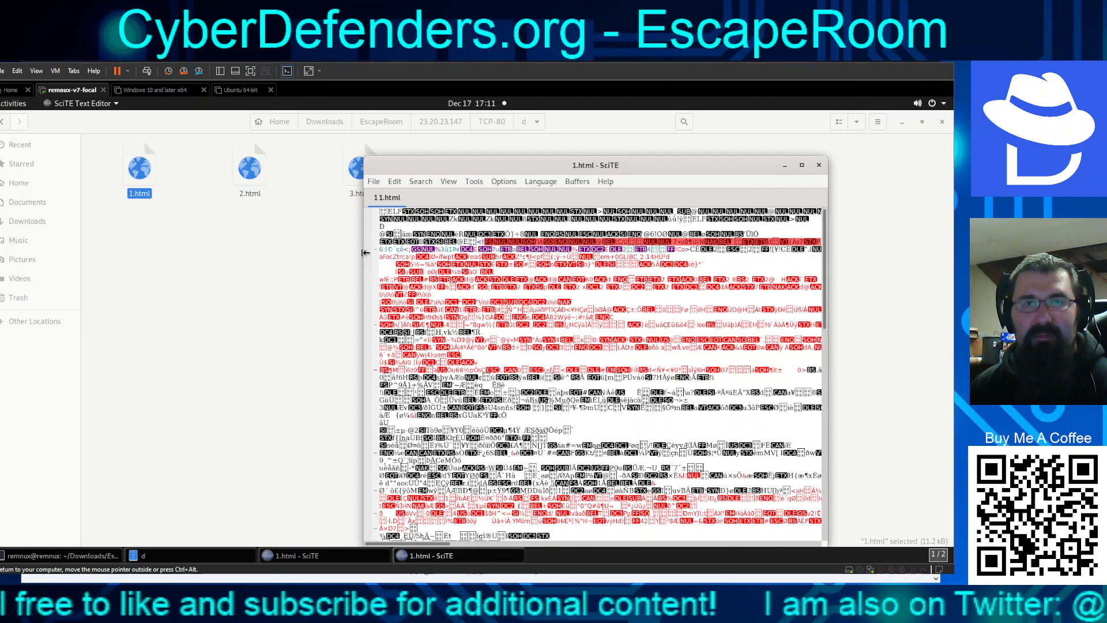
drag(365, 253, 309, 261)
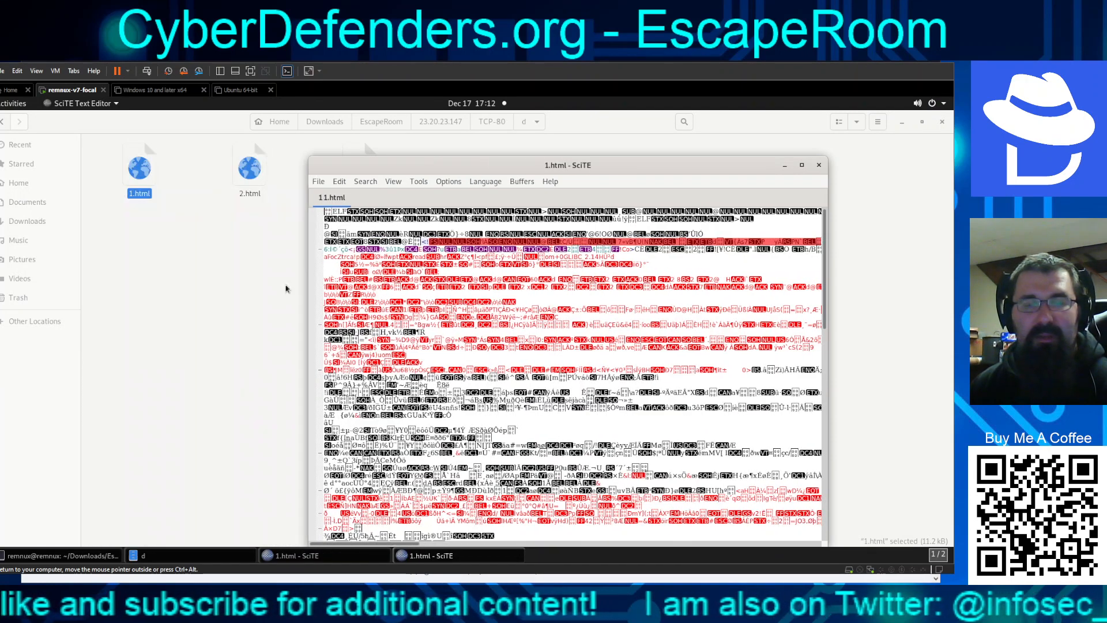
click(313, 557)
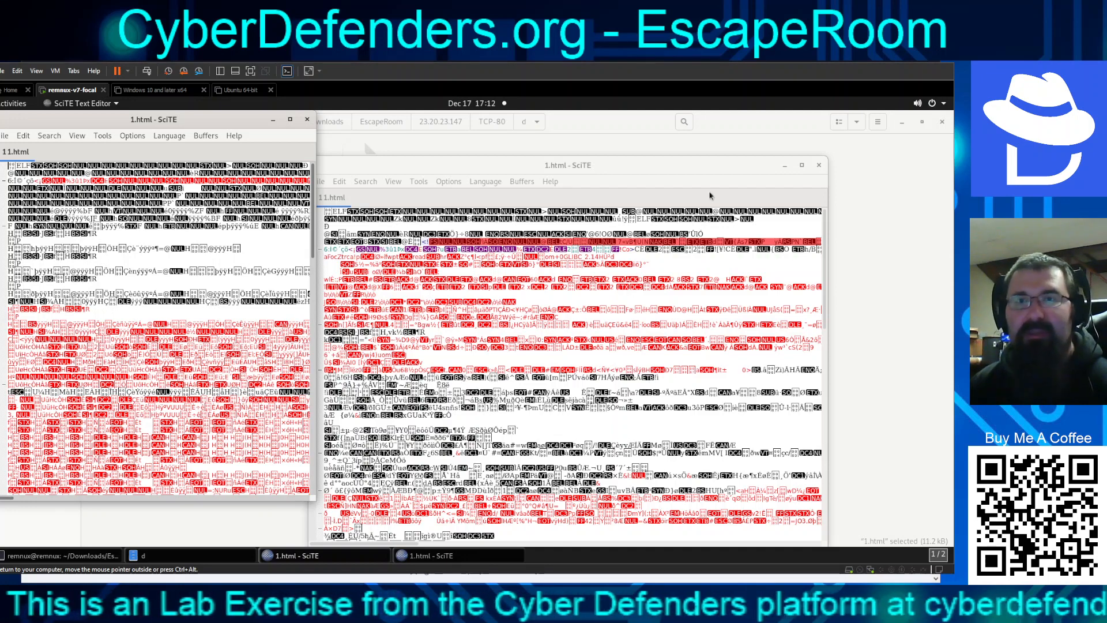
click(819, 165)
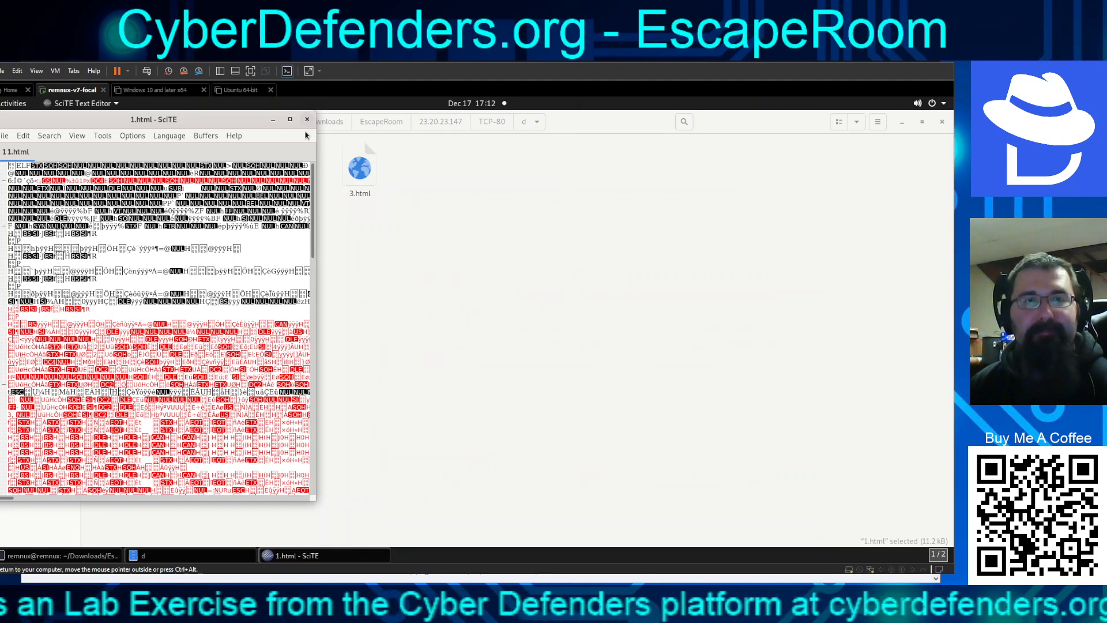
click(308, 119)
Launch Ghidra from the All applications list and return Files to the EscapeRoom folder
click(11, 104)
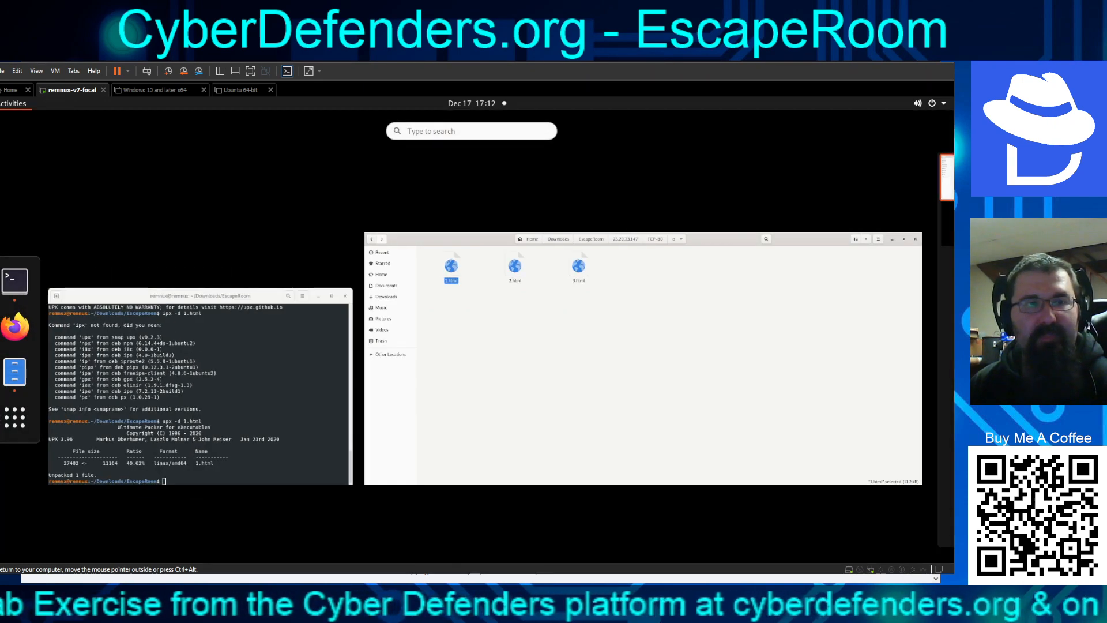
click(20, 428)
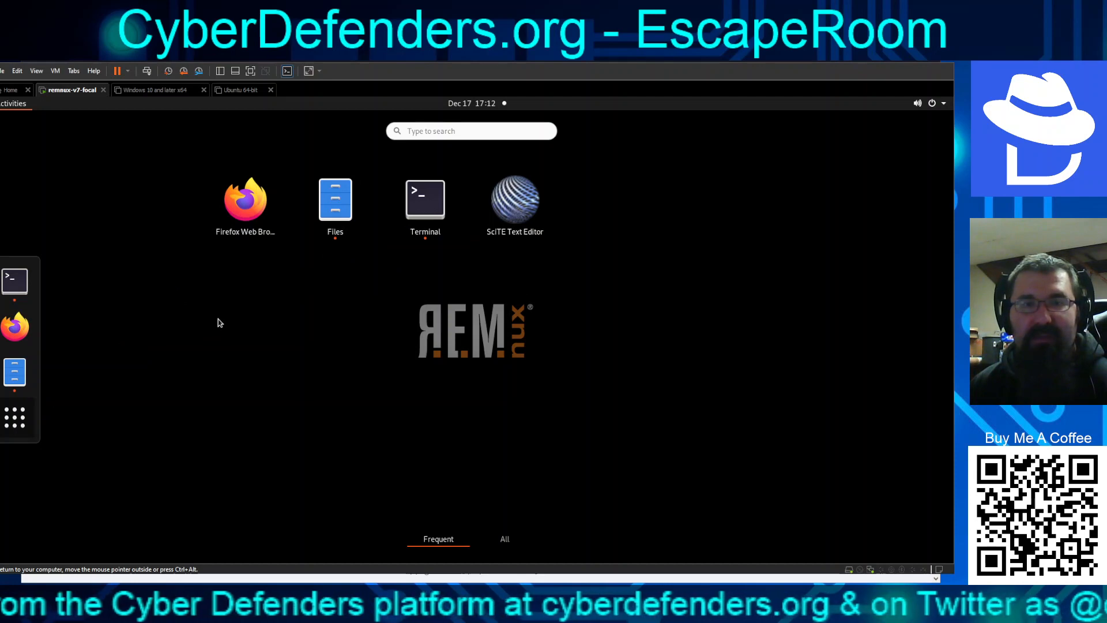
click(505, 539)
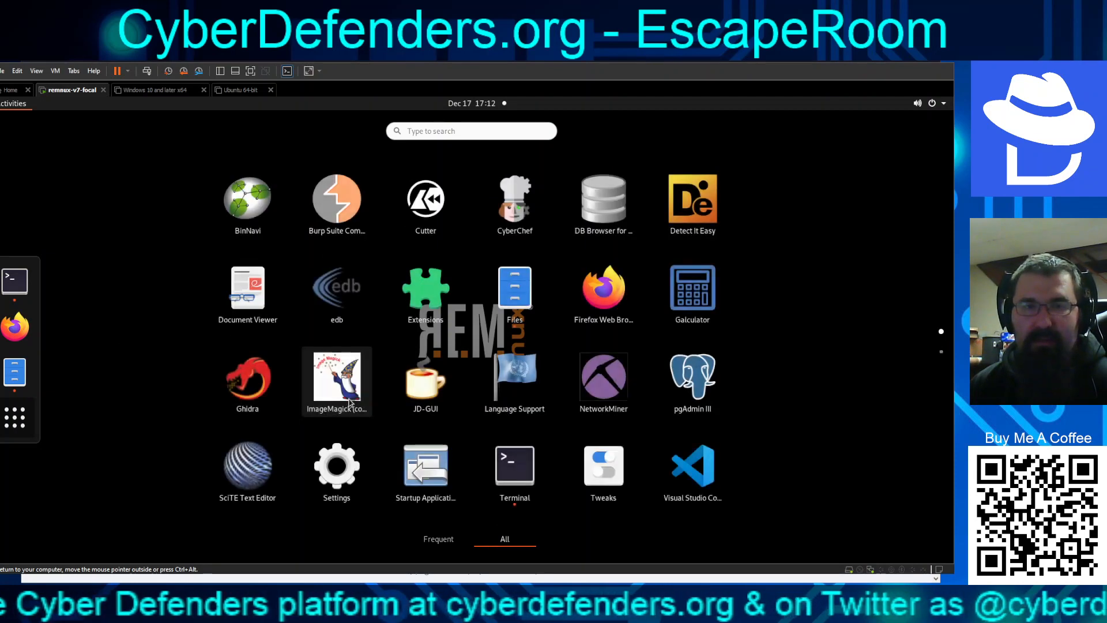
scroll(429, 404, down, 1)
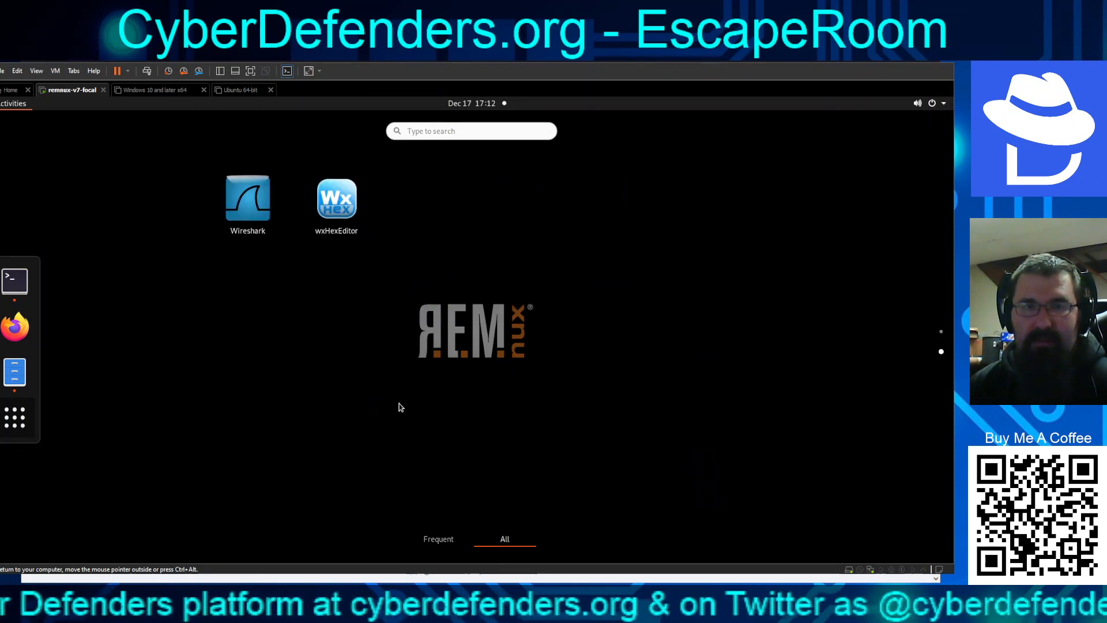
scroll(398, 405, up, 1)
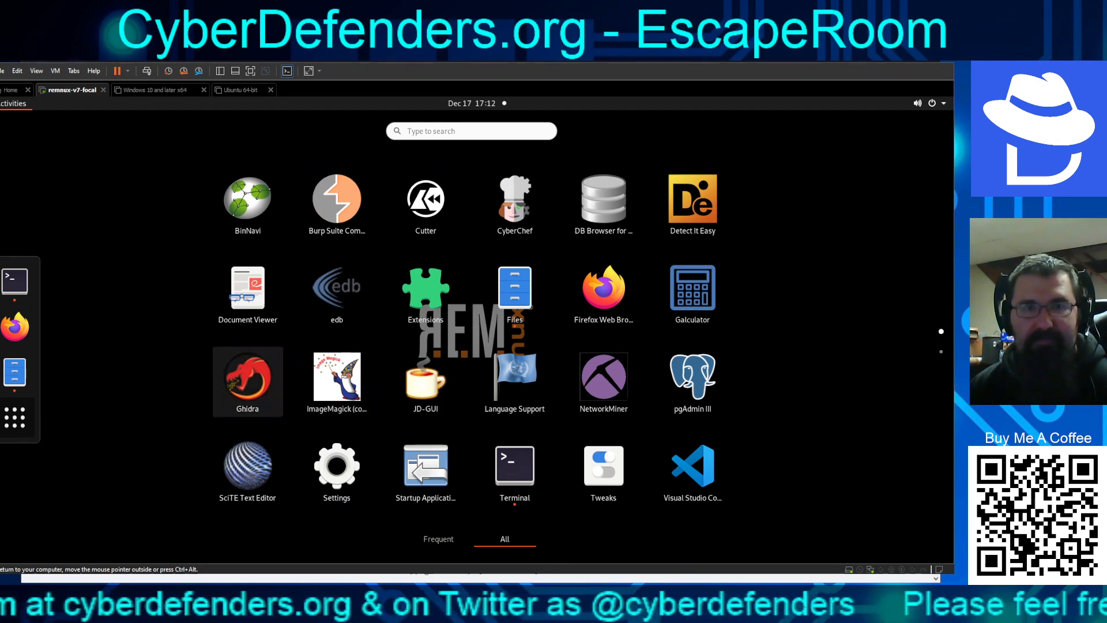
click(247, 383)
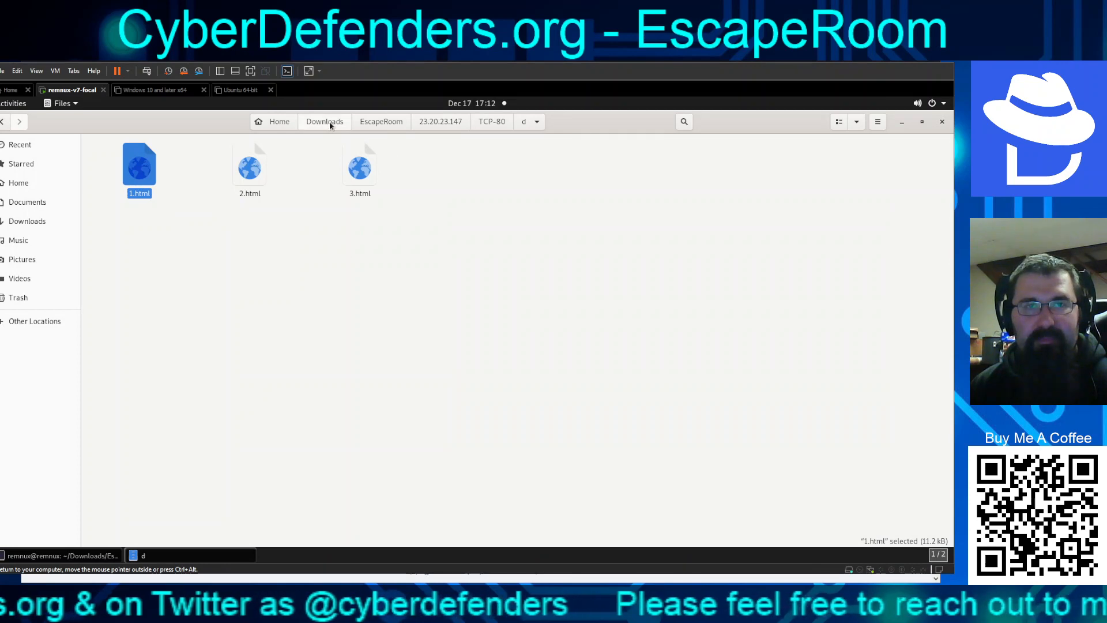
click(378, 122)
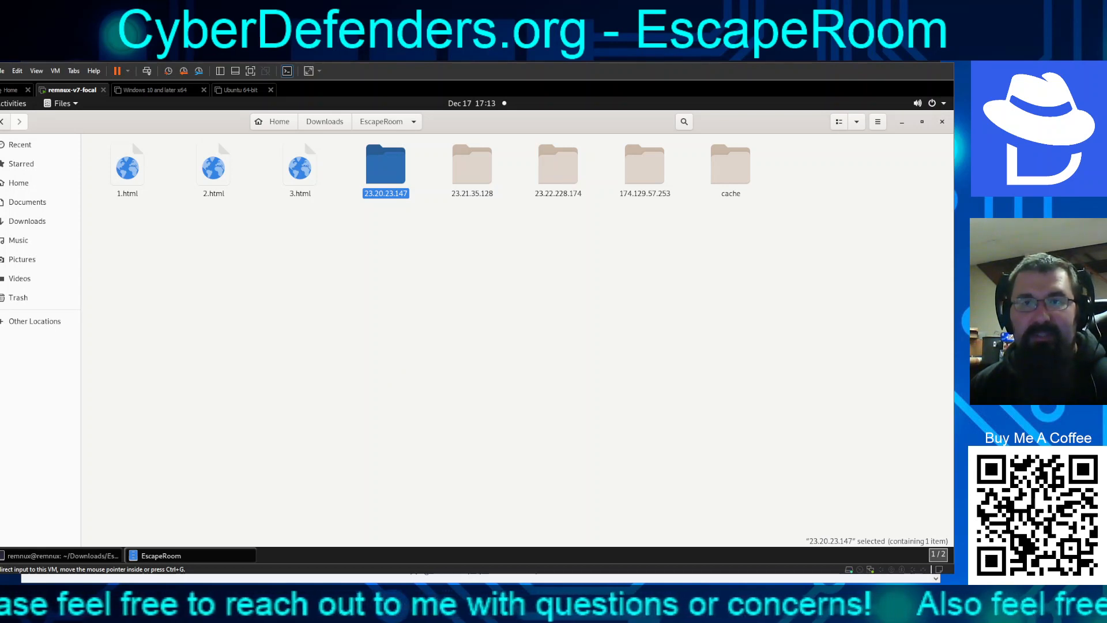
click(357, 453)
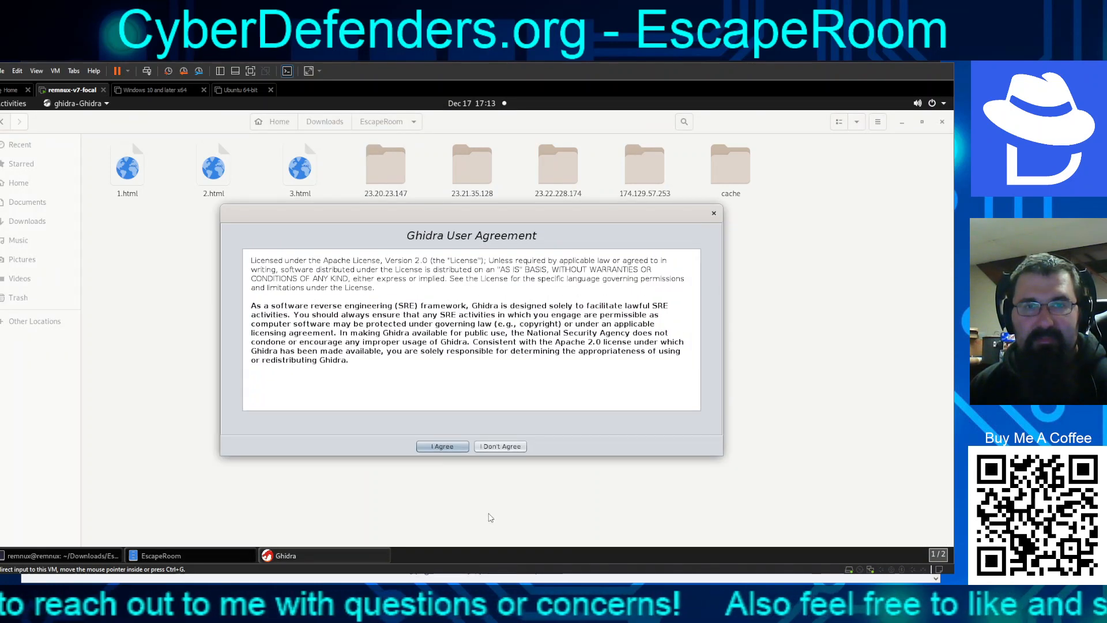
Accept the Ghidra User Agreement
click(442, 447)
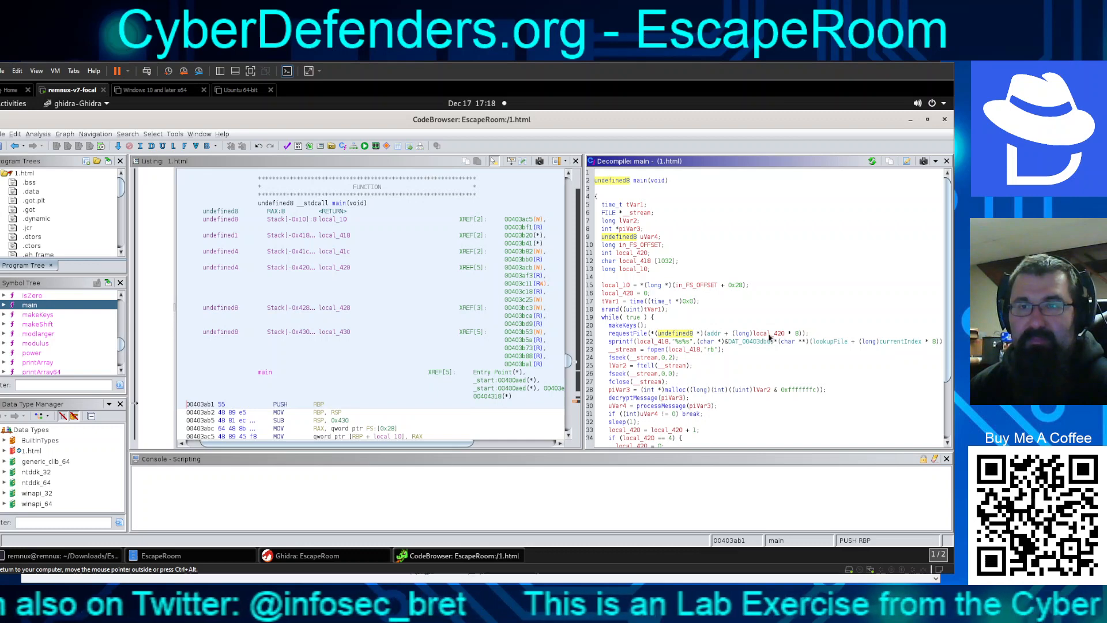
Highlight the requestFile call in main's decompiled code and the disassembly listing
drag(673, 353, 598, 340)
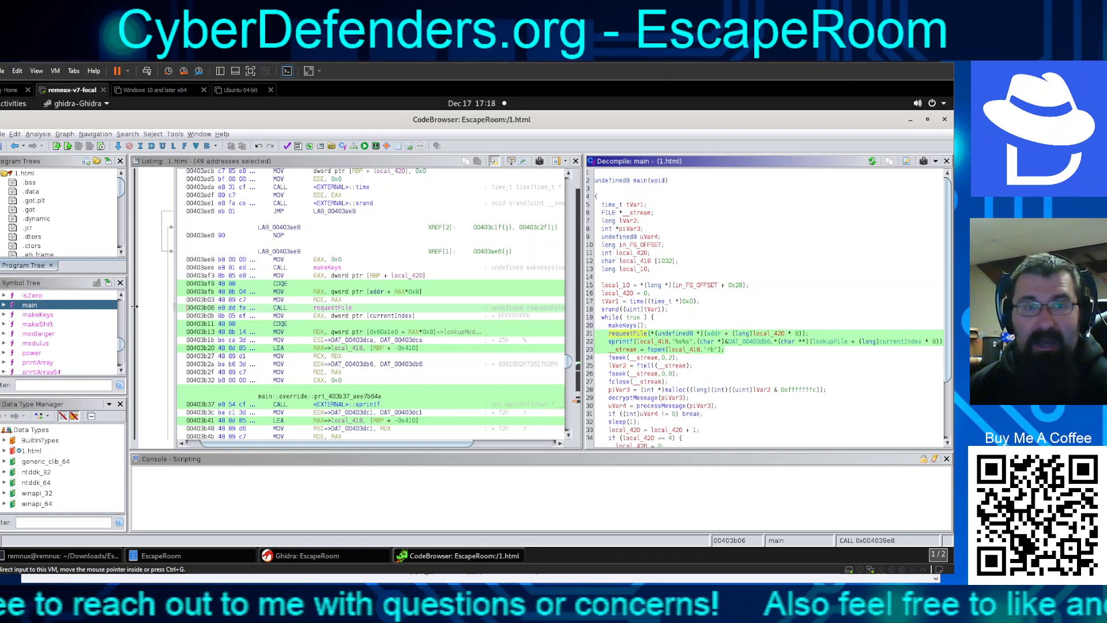
click(326, 310)
click(326, 311)
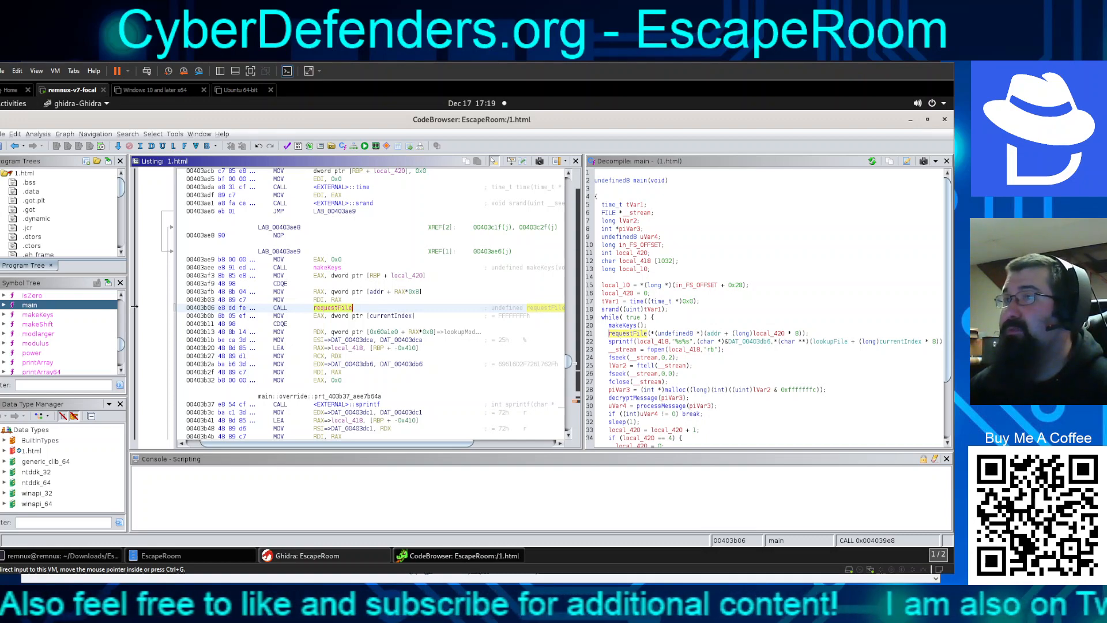
Submit requestFile as the answer to question 14, then return to Ghidra
key(alt+Tab)
click(368, 176)
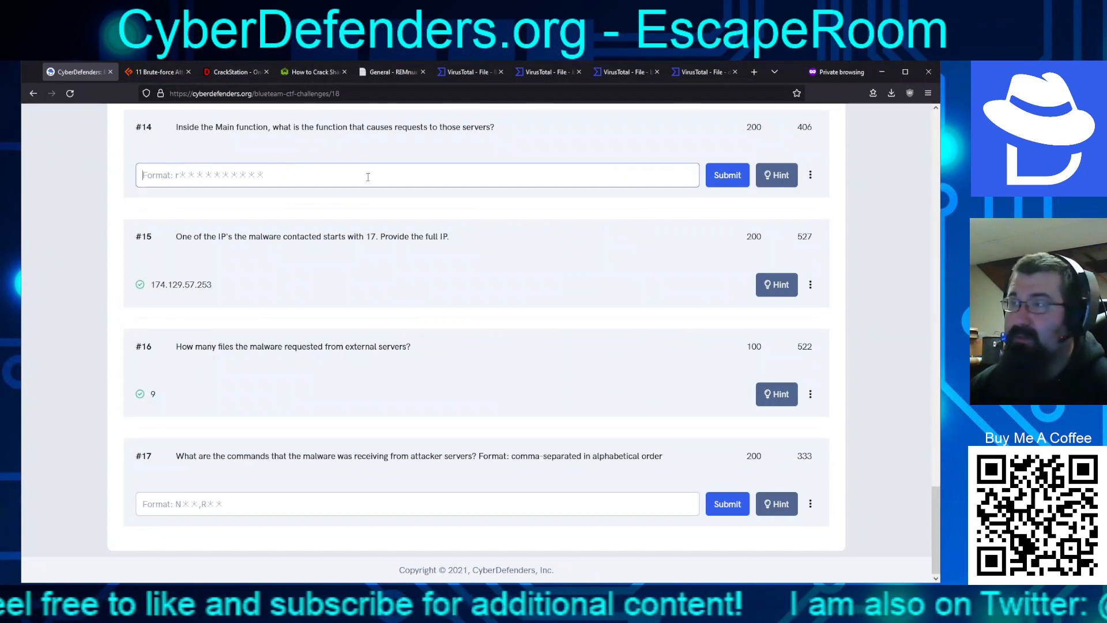
text(reque)
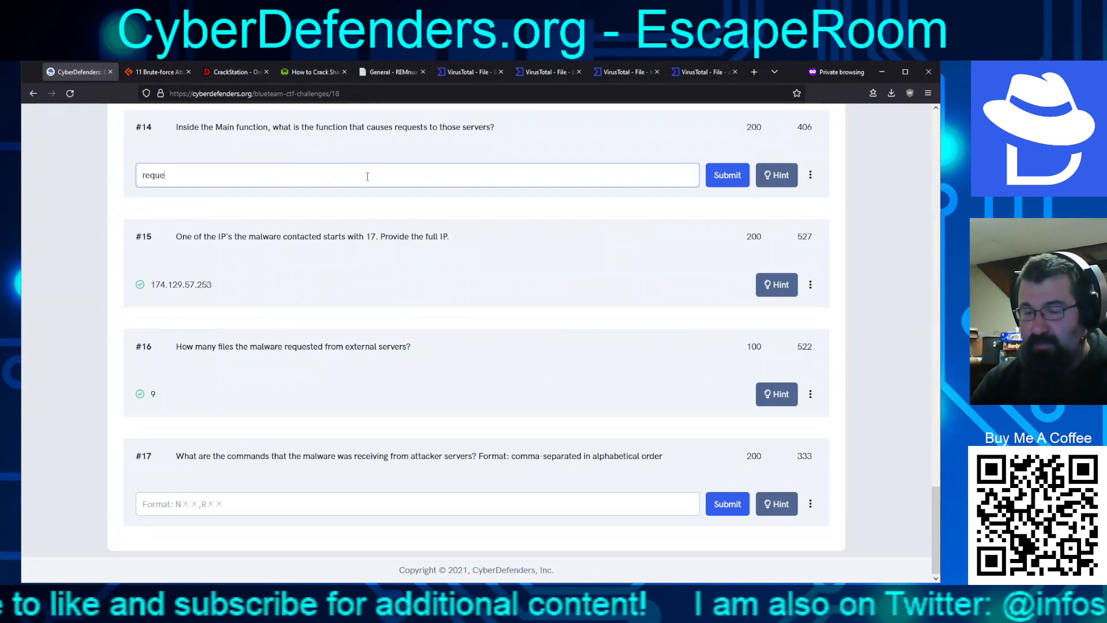
text(stFile)
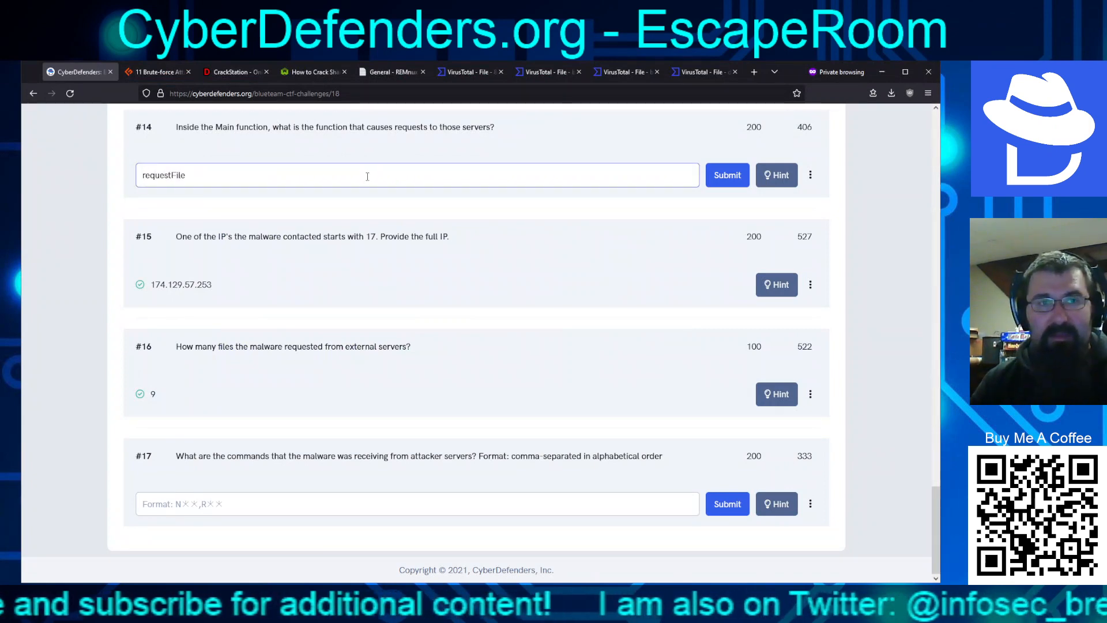
key(Return)
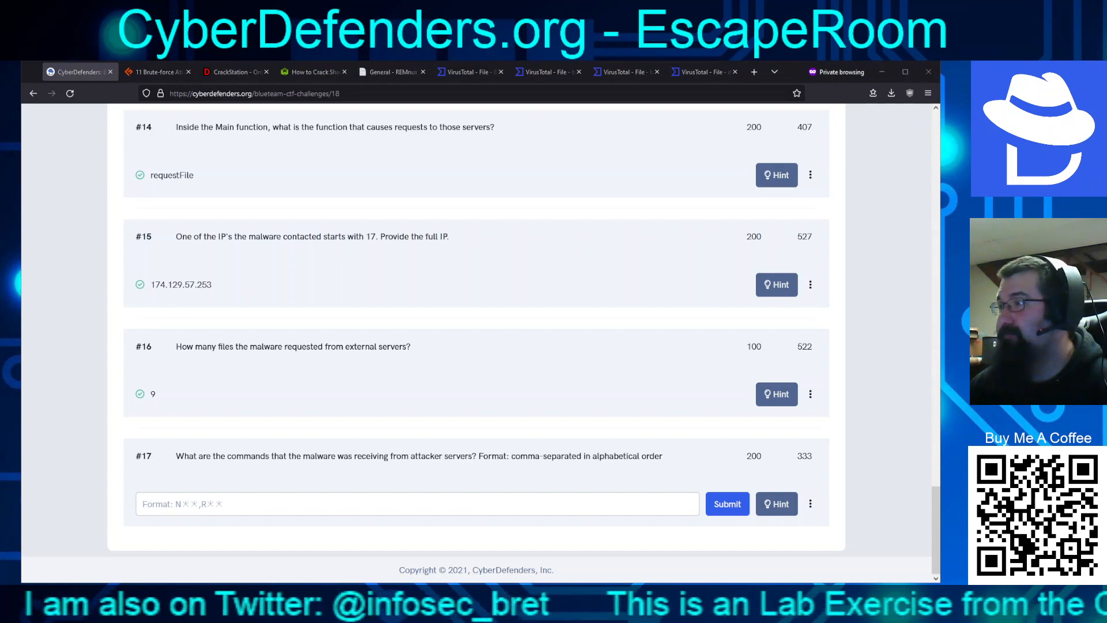
key(alt+Tab)
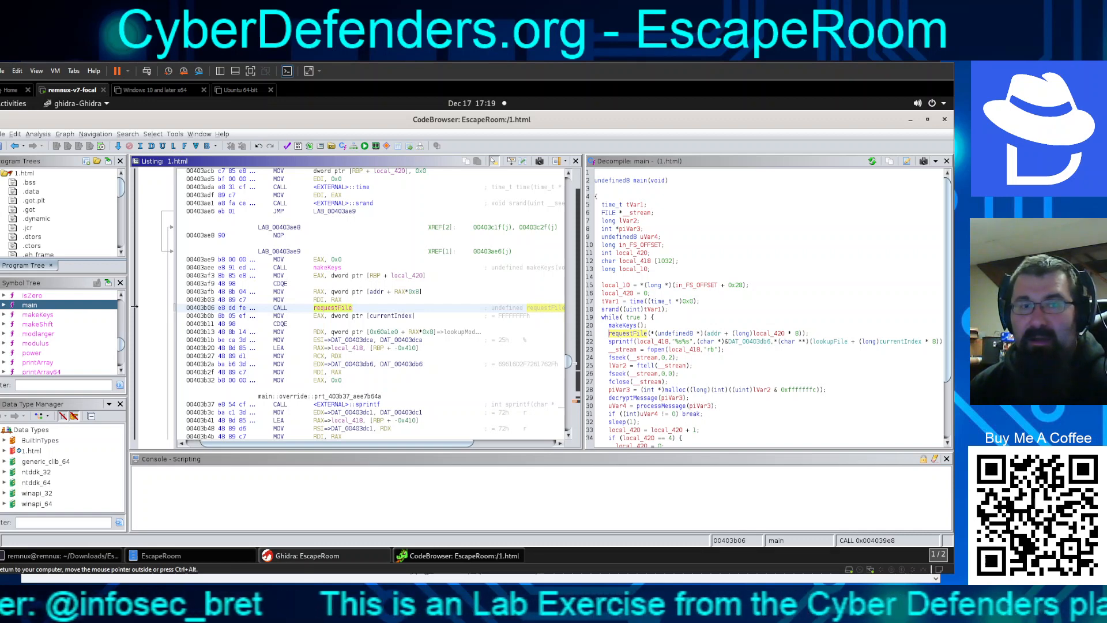
scroll(409, 370, down, 1)
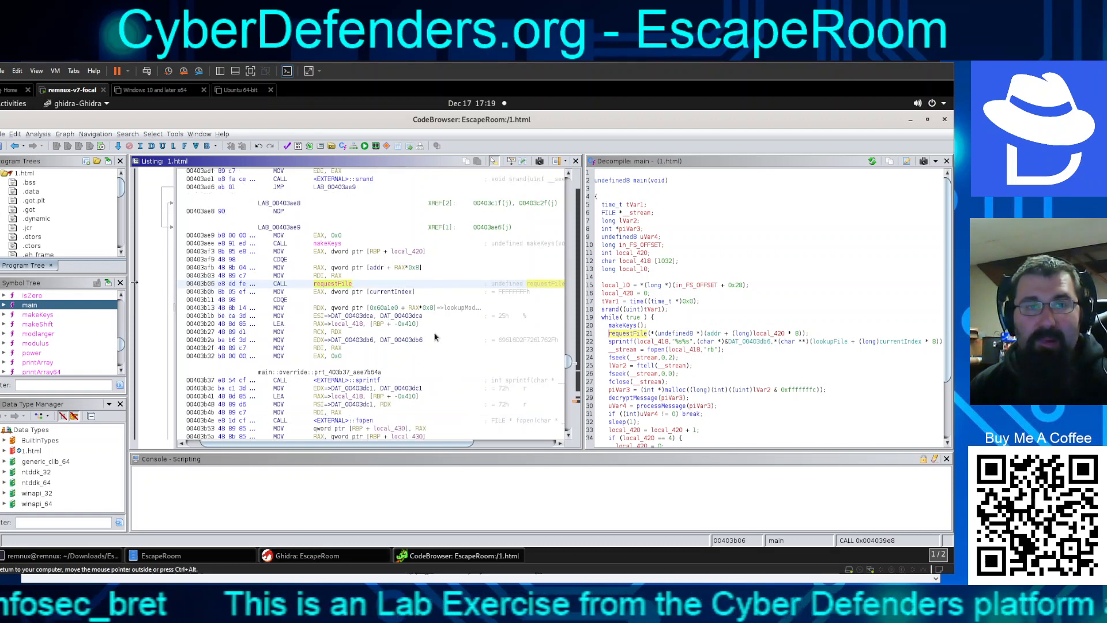
scroll(438, 315, down, 1)
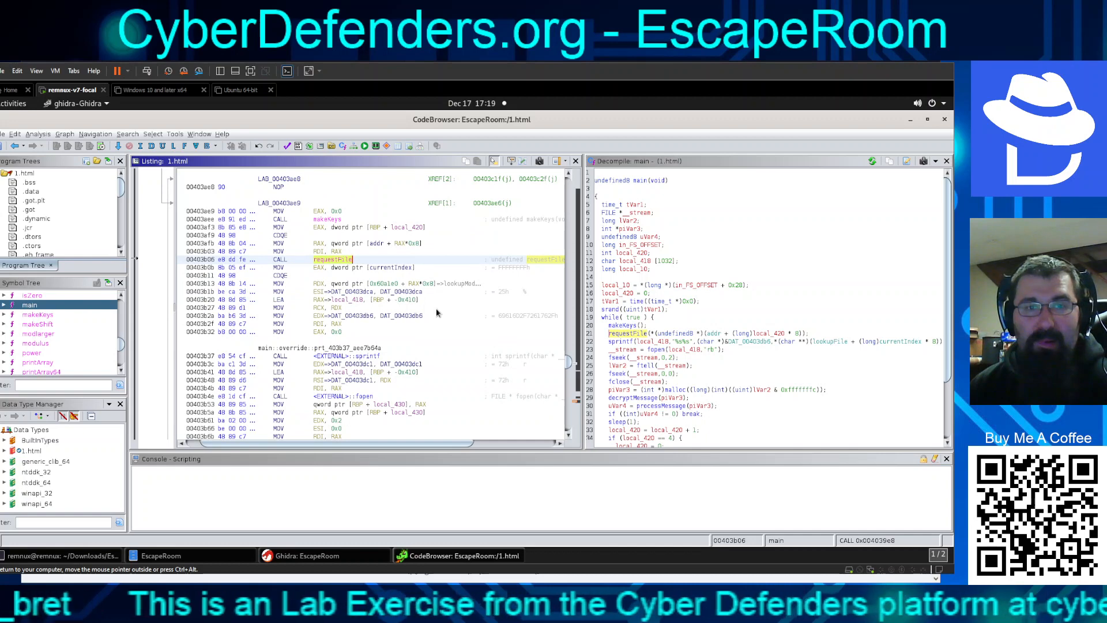
scroll(432, 293, down, 1)
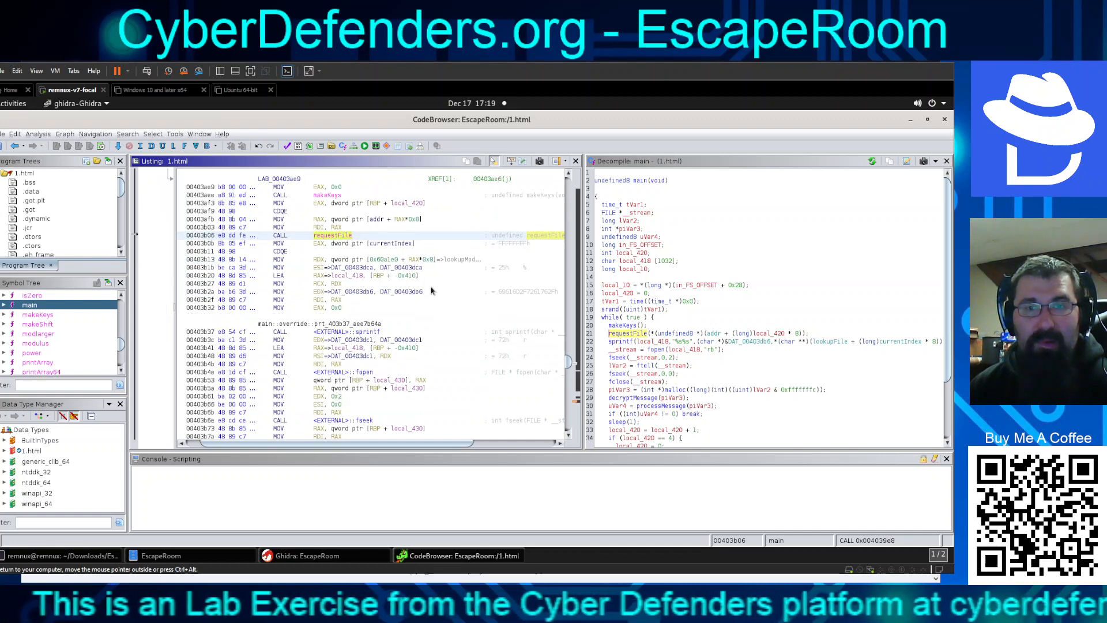
scroll(432, 291, down, 4)
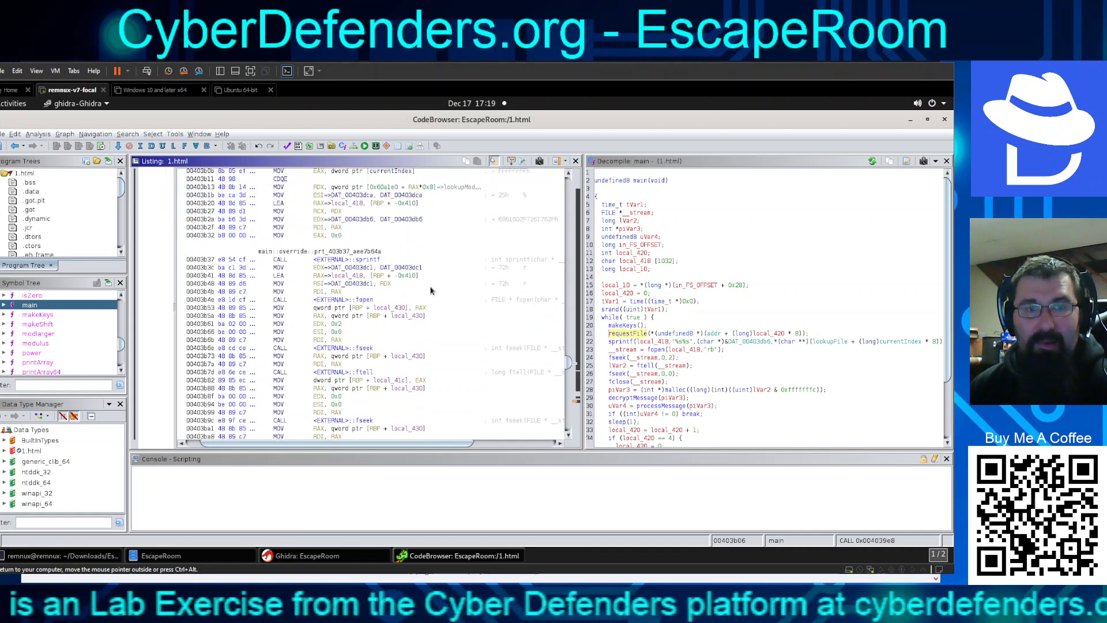
scroll(431, 292, down, 7)
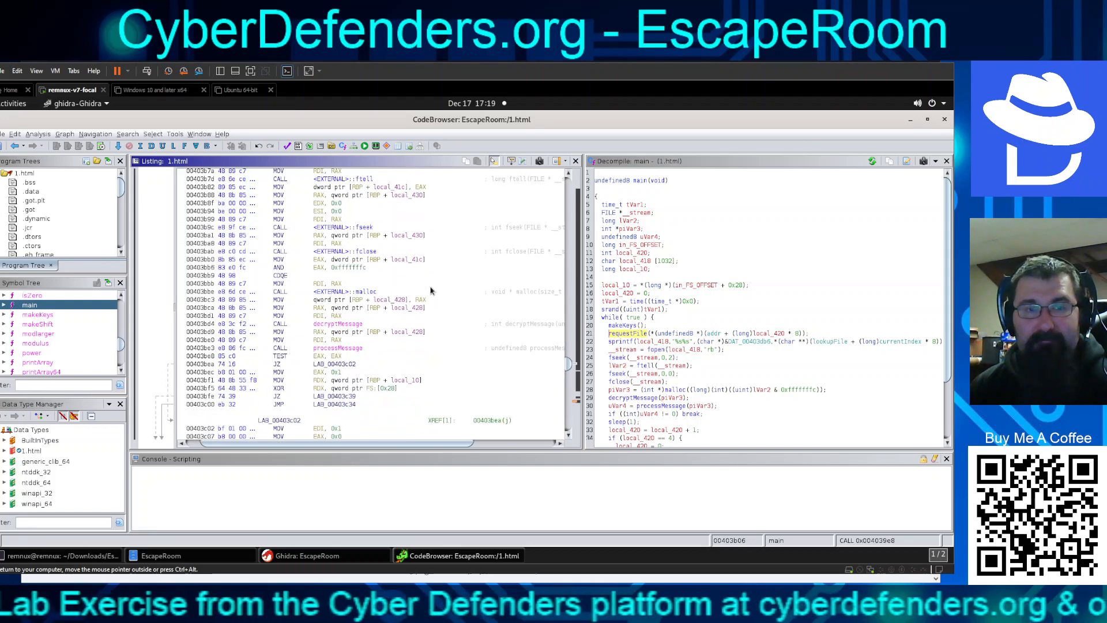
scroll(432, 291, down, 1)
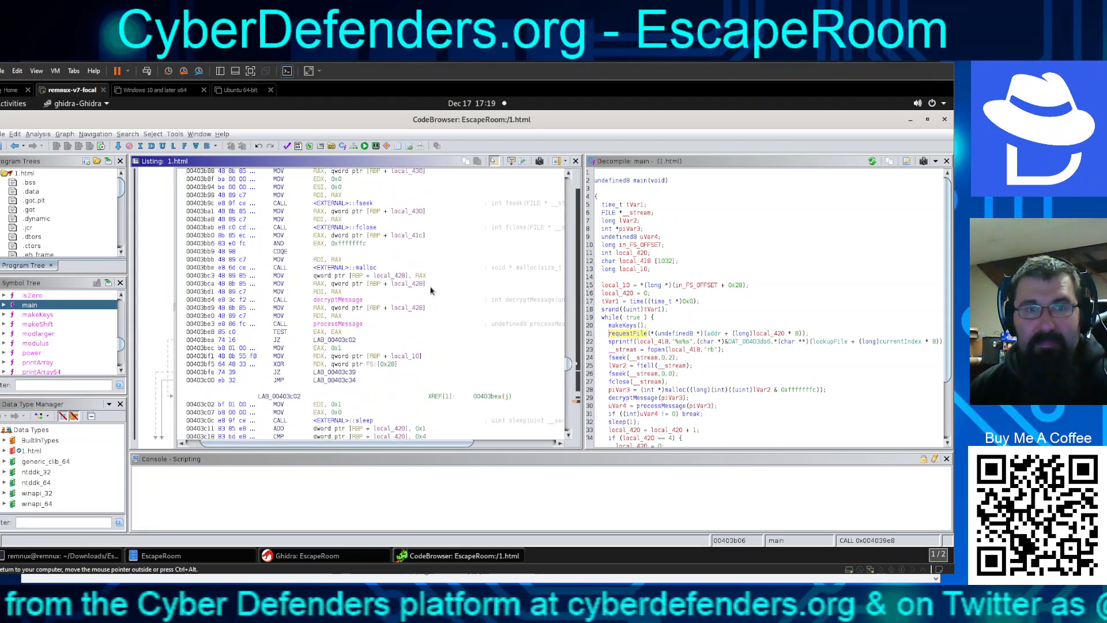
scroll(430, 290, down, 3)
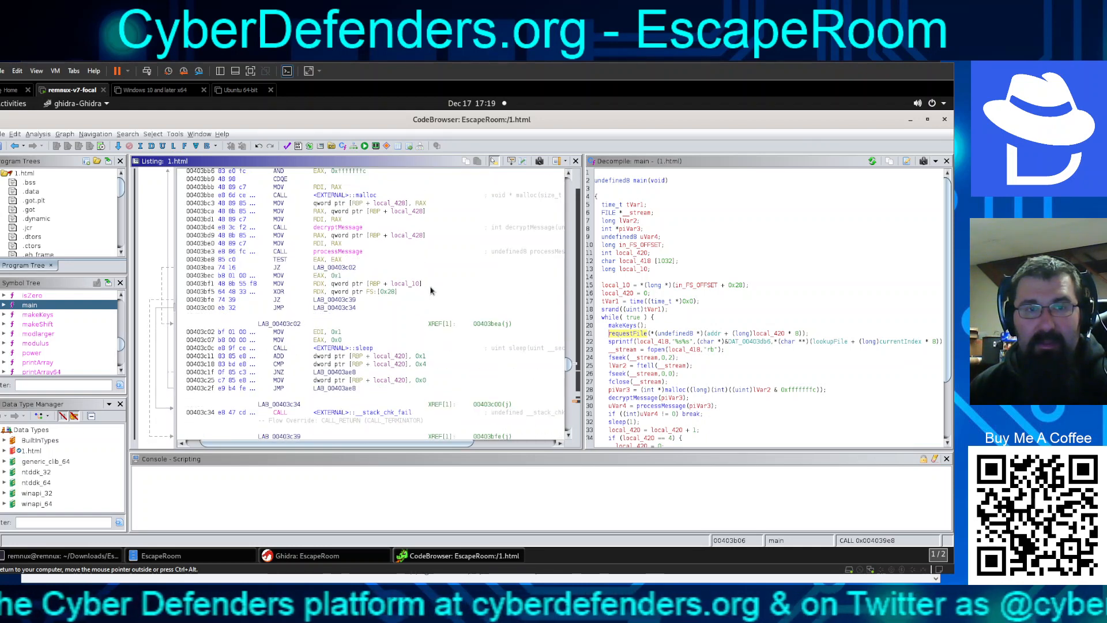
scroll(430, 290, down, 1)
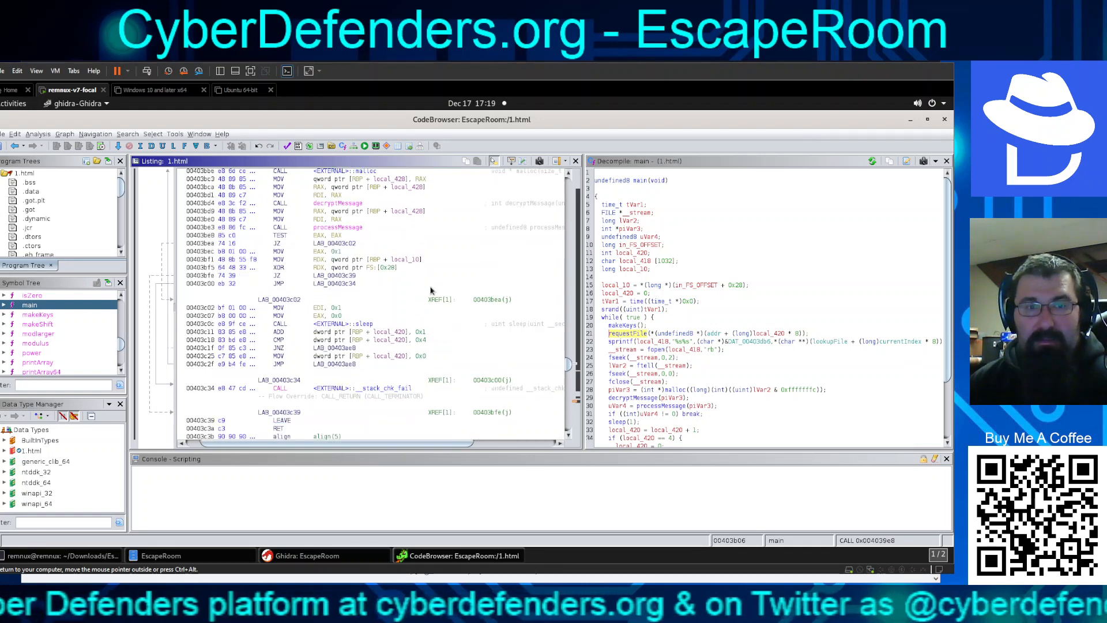
scroll(430, 290, down, 5)
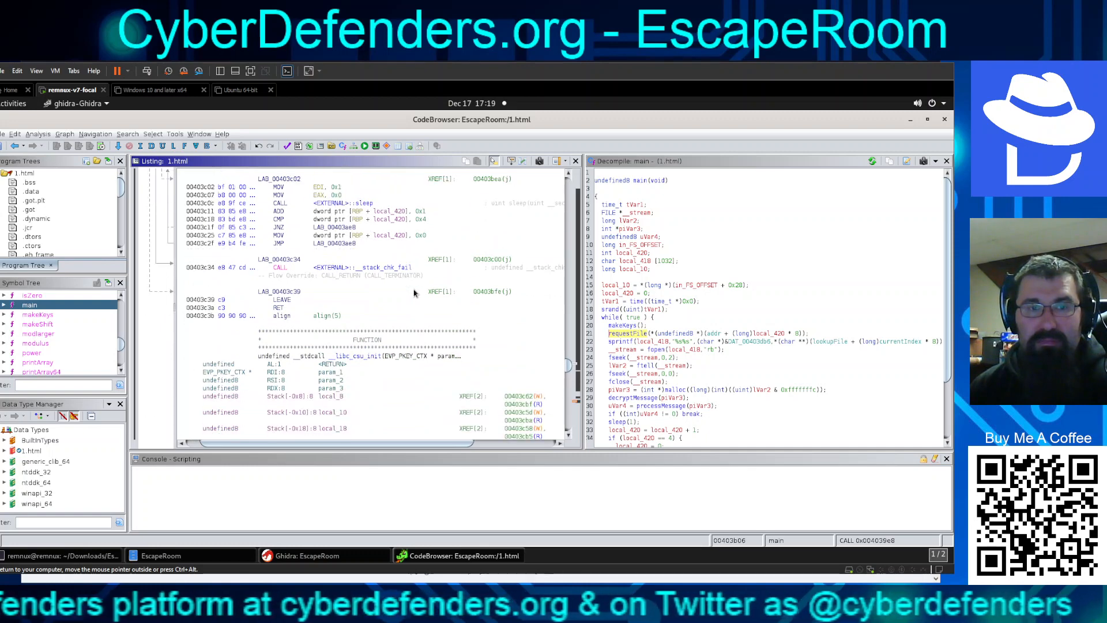
scroll(410, 294, up, 4)
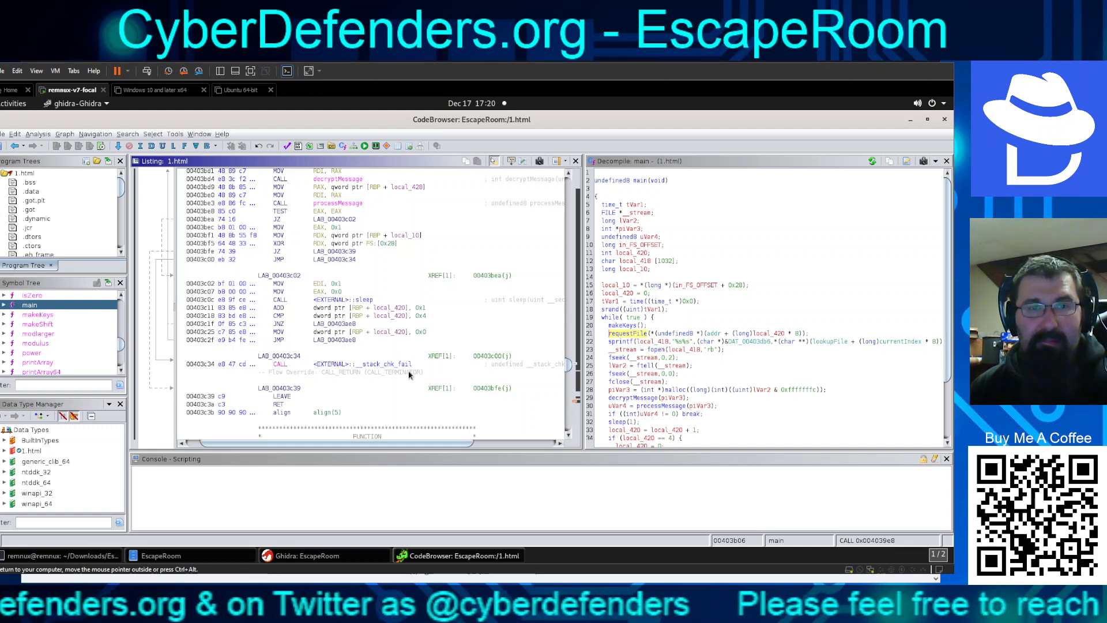
scroll(410, 375, up, 5)
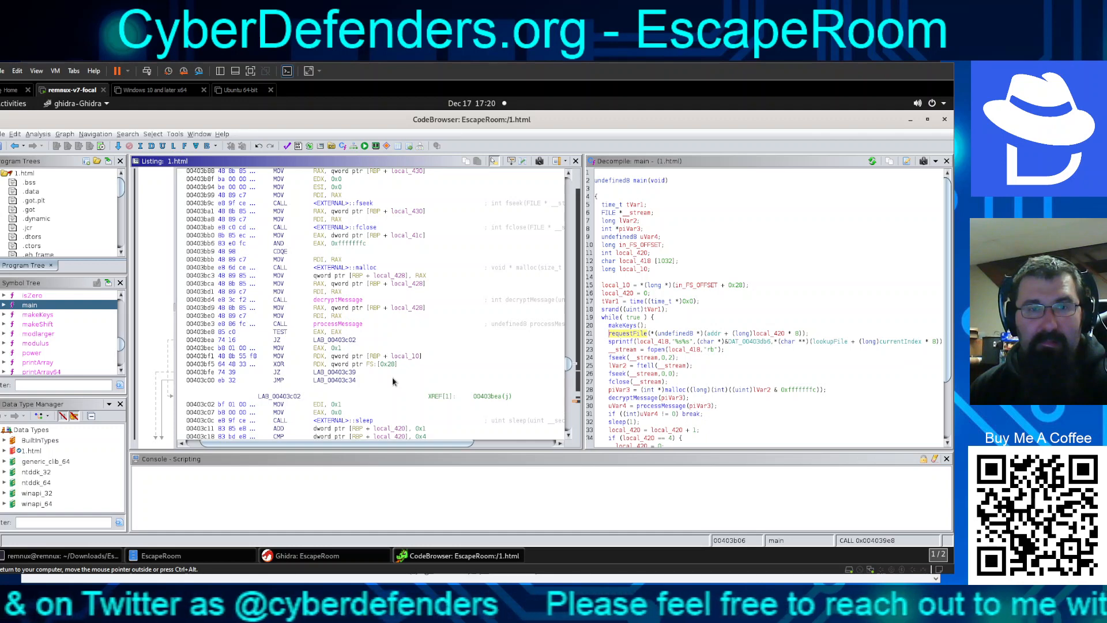
scroll(723, 341, down, 3)
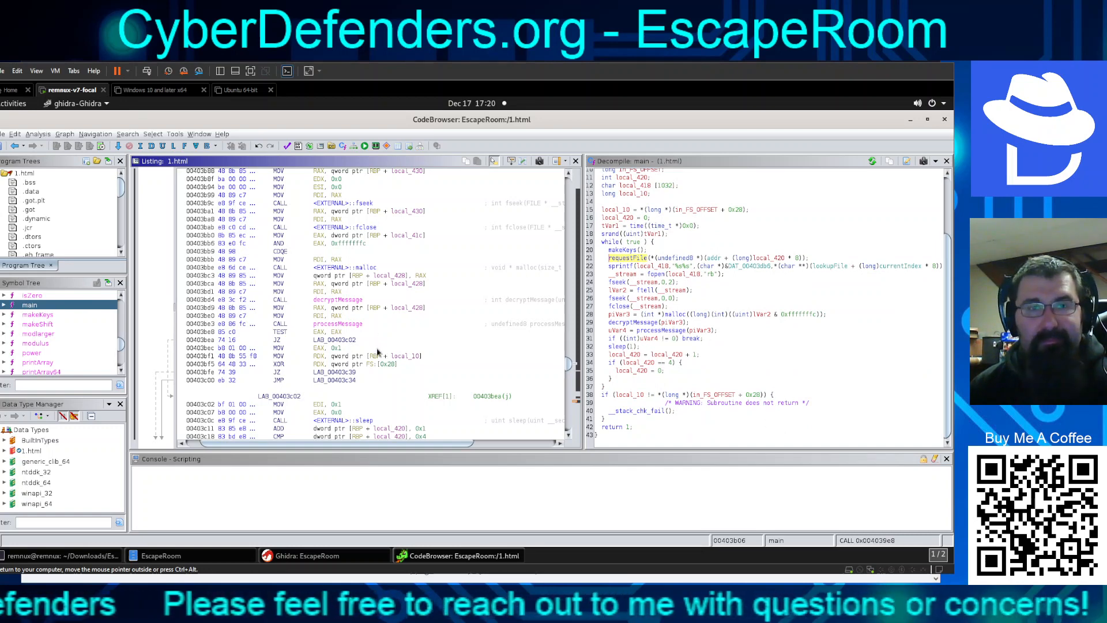
scroll(378, 353, up, 1)
scroll(378, 353, up, 2)
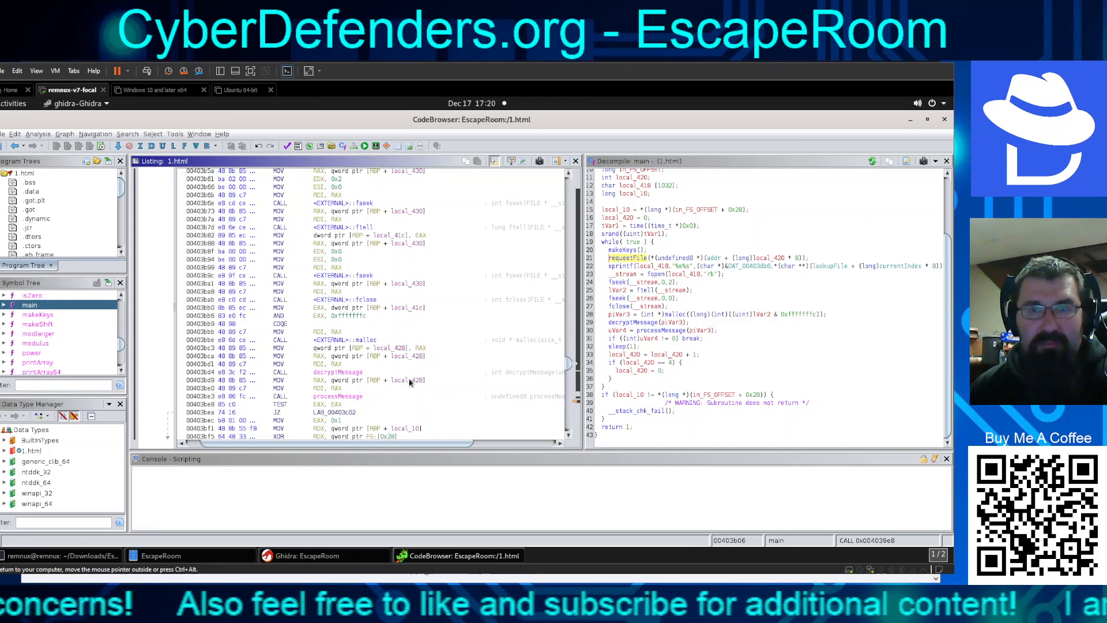
scroll(385, 379, up, 1)
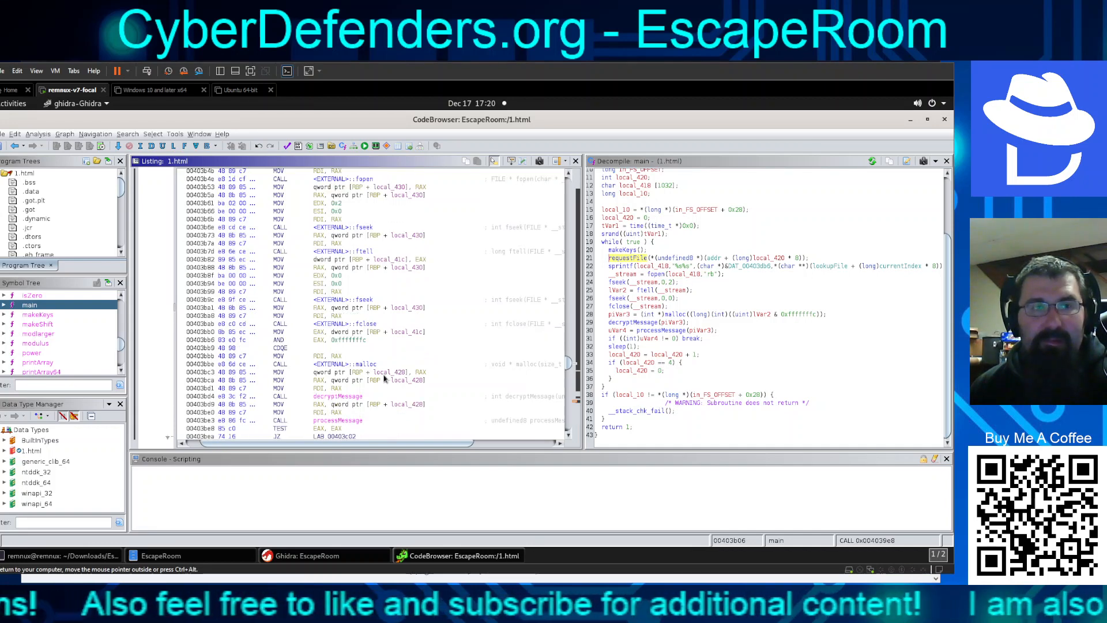
scroll(385, 379, up, 5)
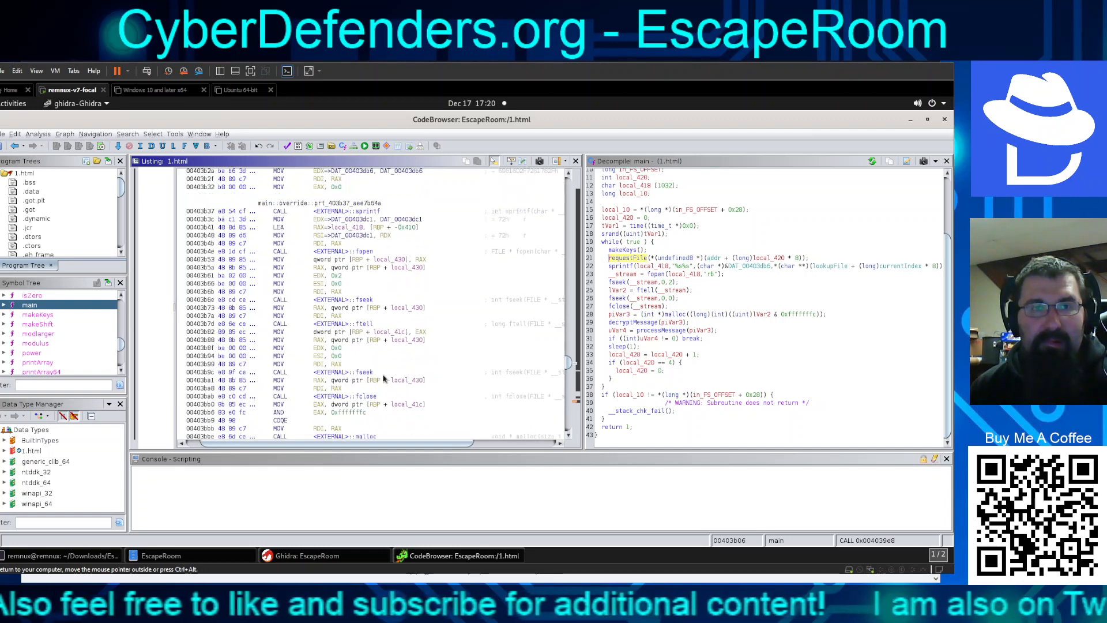
scroll(384, 378, up, 3)
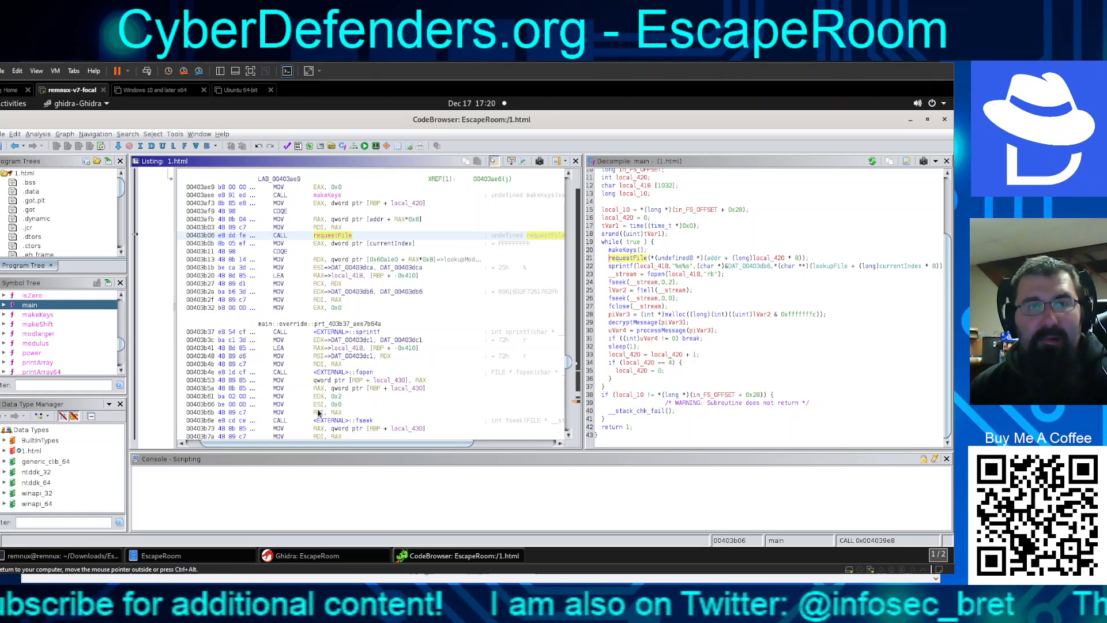
scroll(321, 406, up, 6)
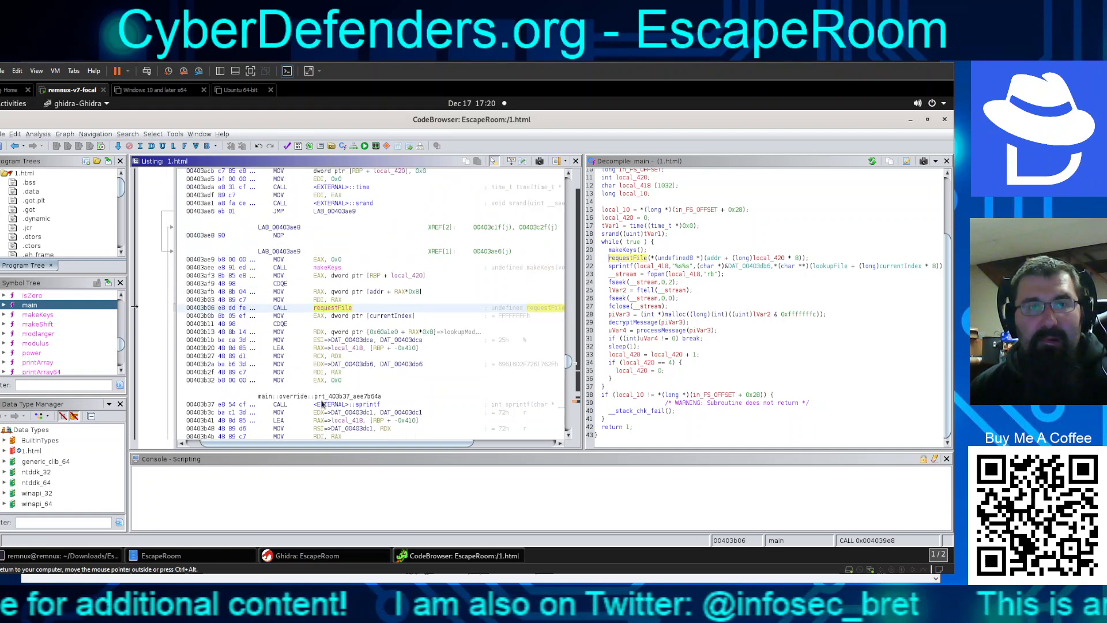
scroll(318, 403, up, 3)
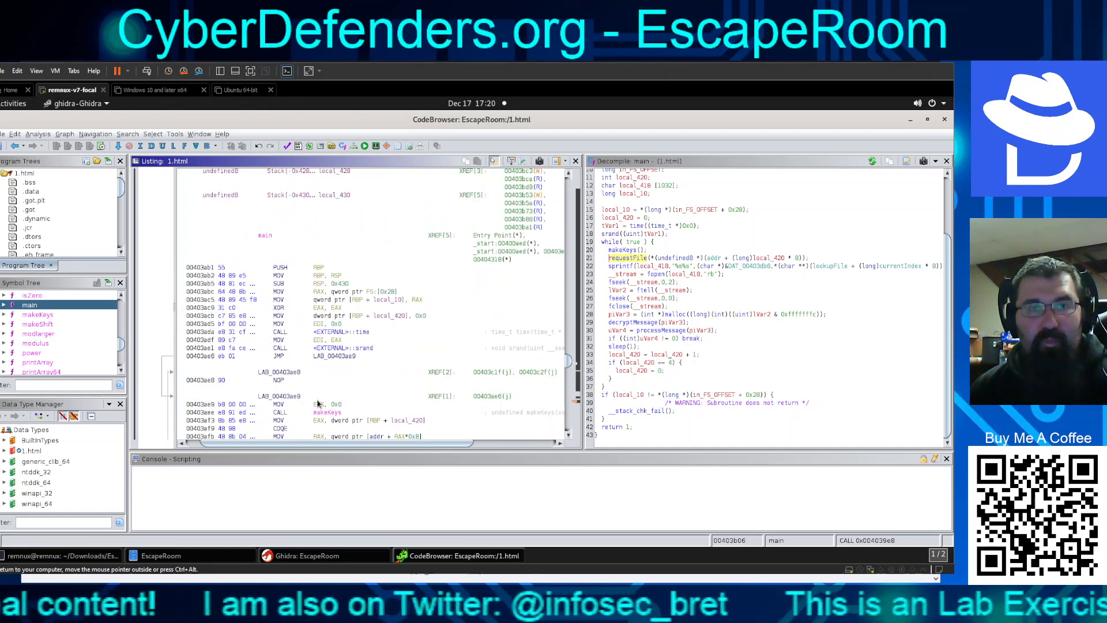
scroll(318, 403, up, 6)
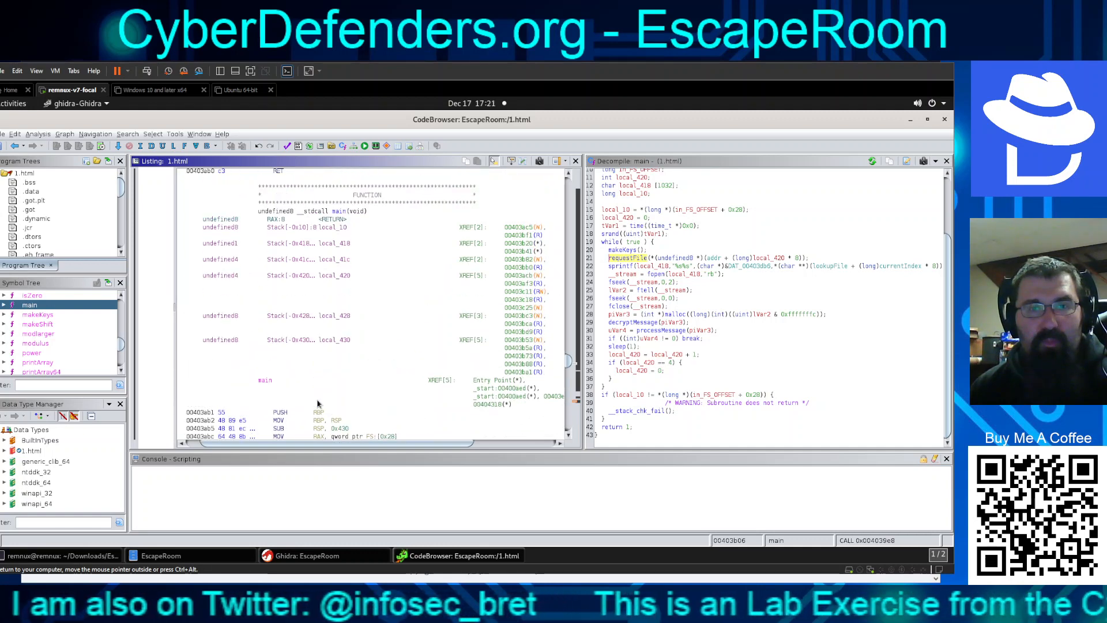
drag(465, 443, 539, 442)
click(508, 436)
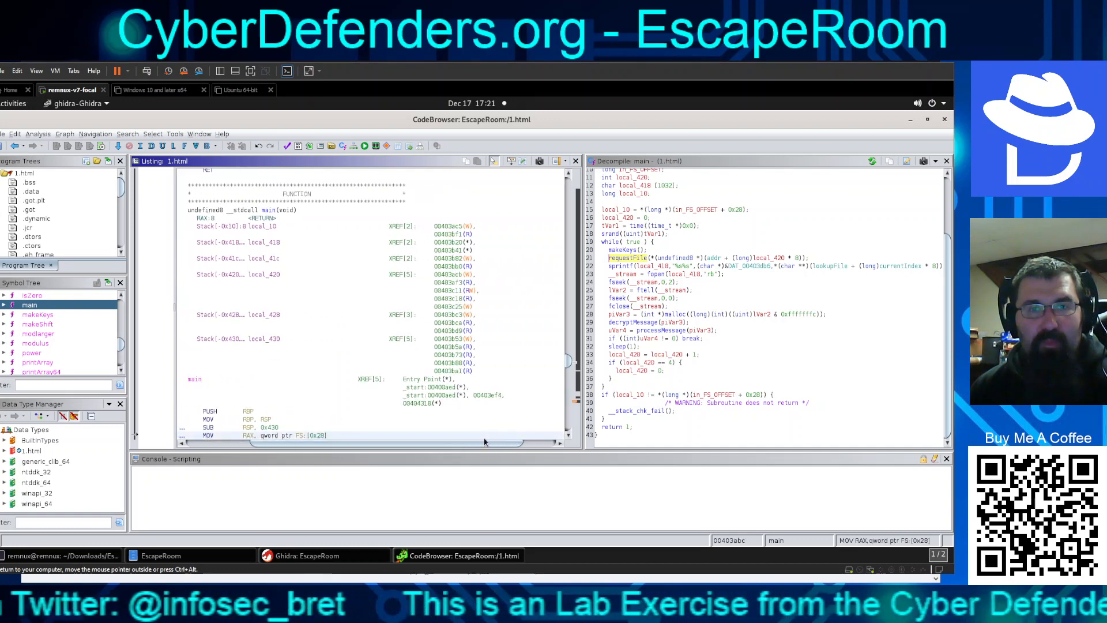
drag(452, 446, 393, 448)
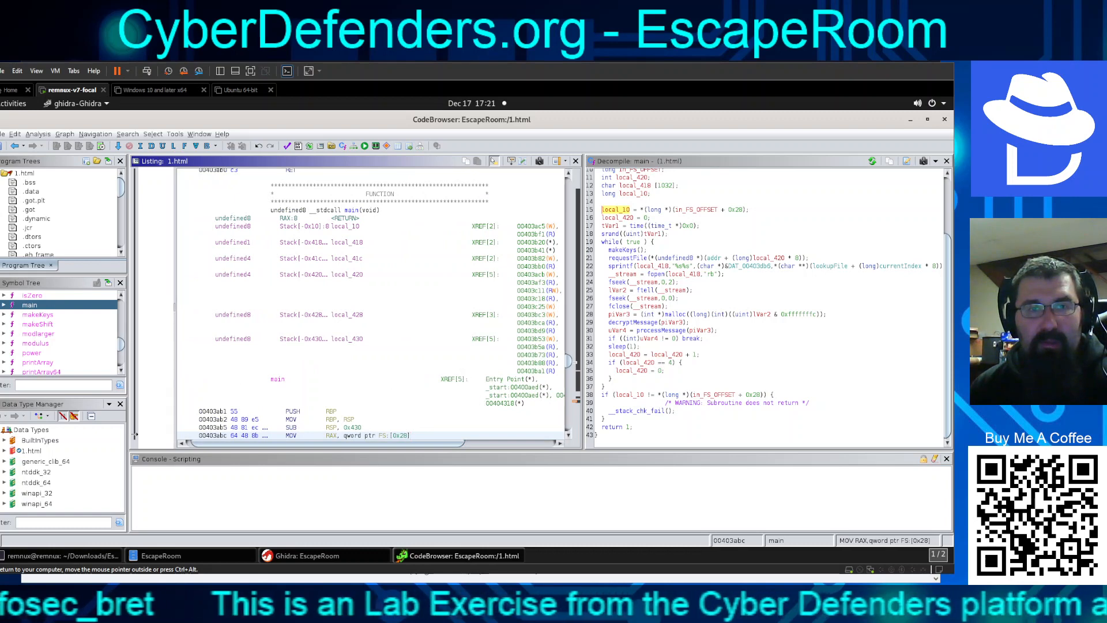
scroll(431, 359, down, 7)
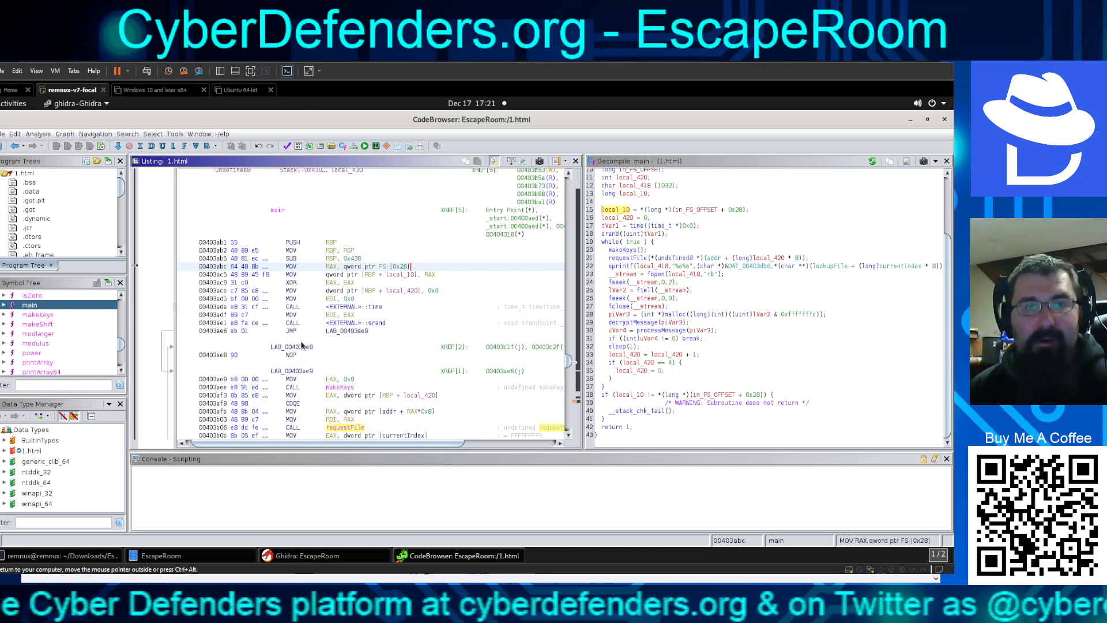
scroll(301, 344, down, 1)
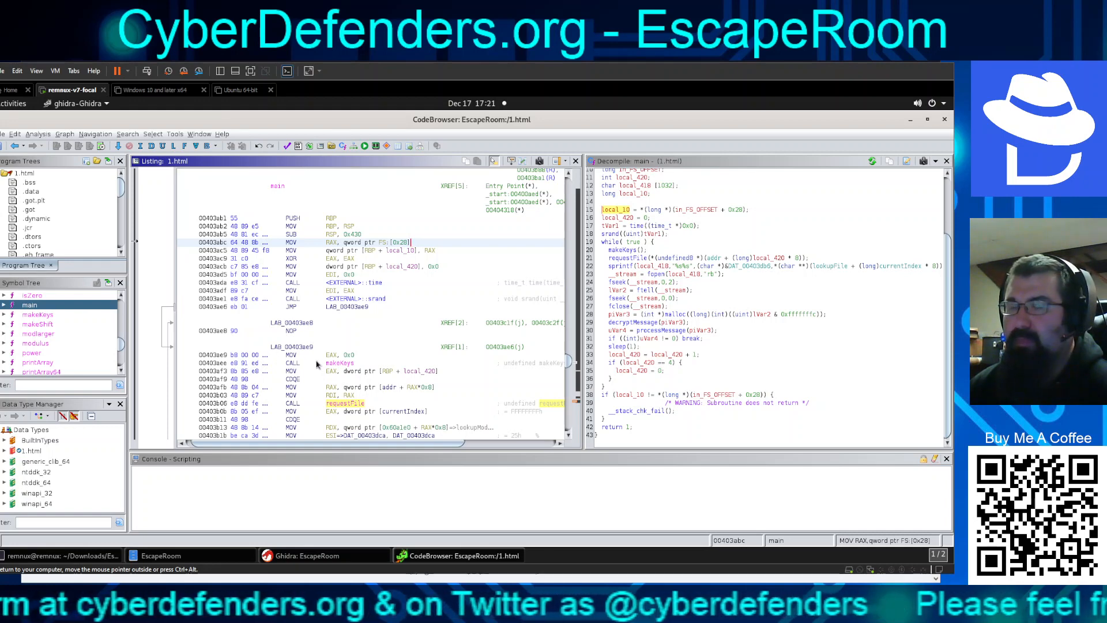
click(291, 333)
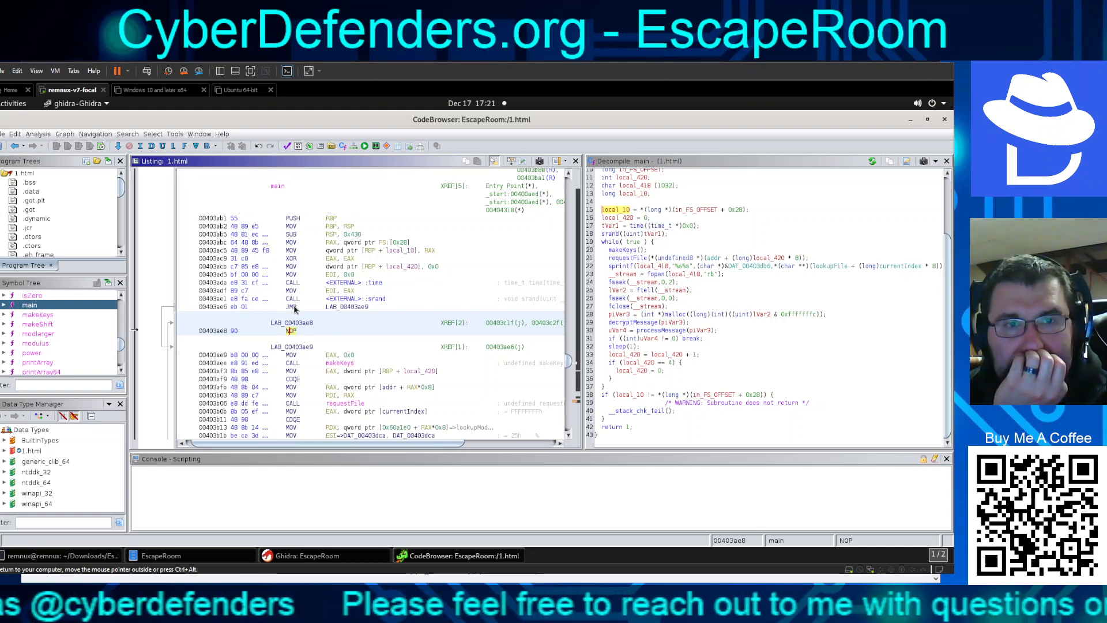
scroll(292, 335, down, 3)
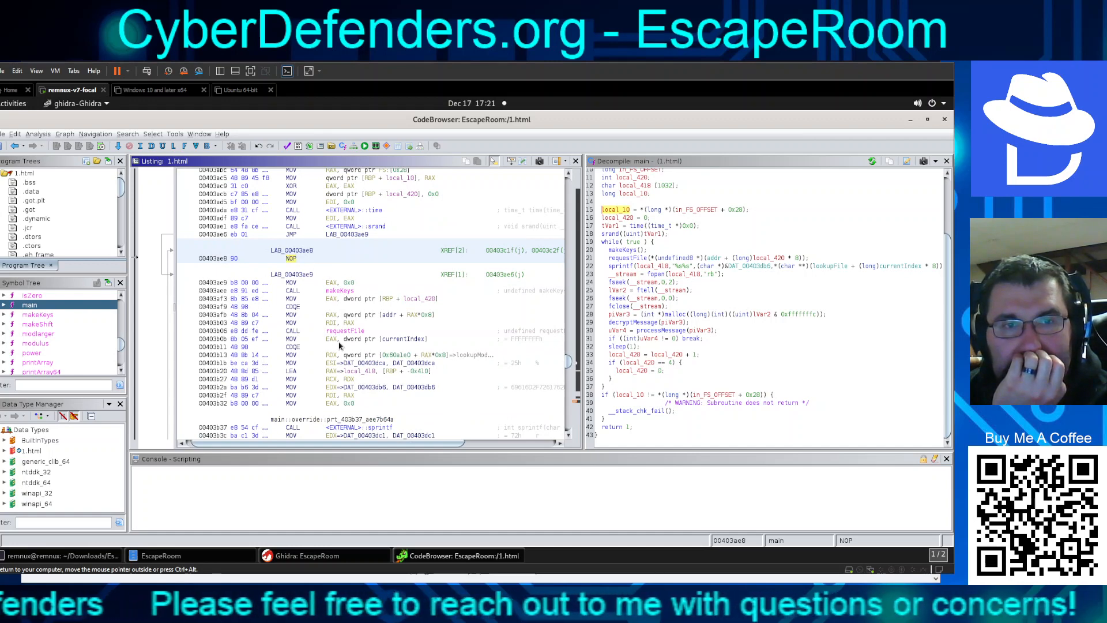
scroll(337, 344, down, 3)
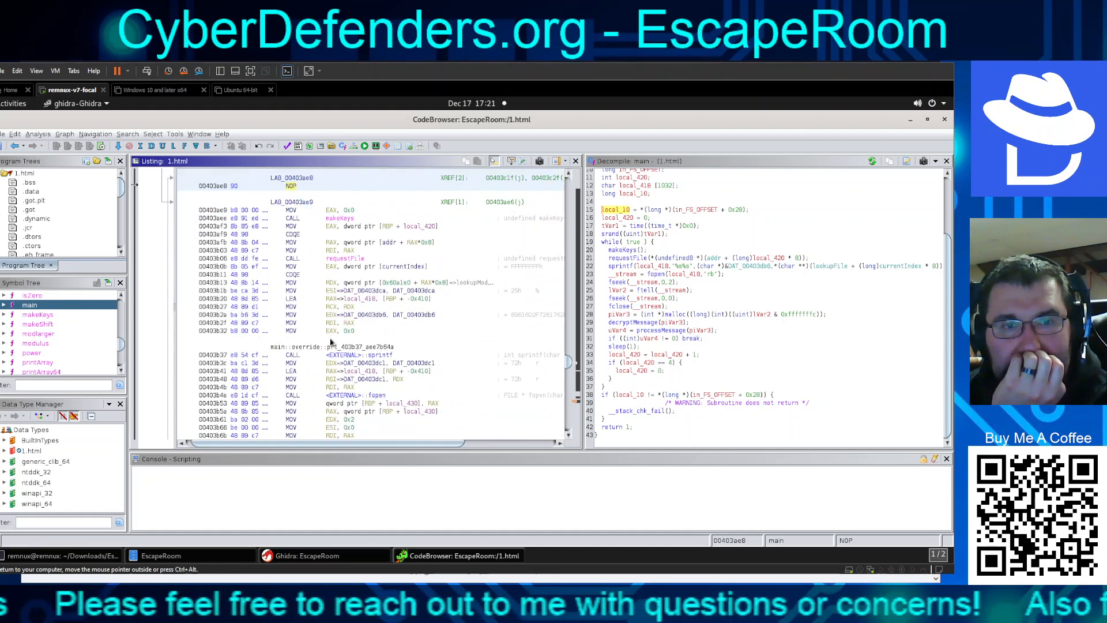
scroll(332, 343, down, 4)
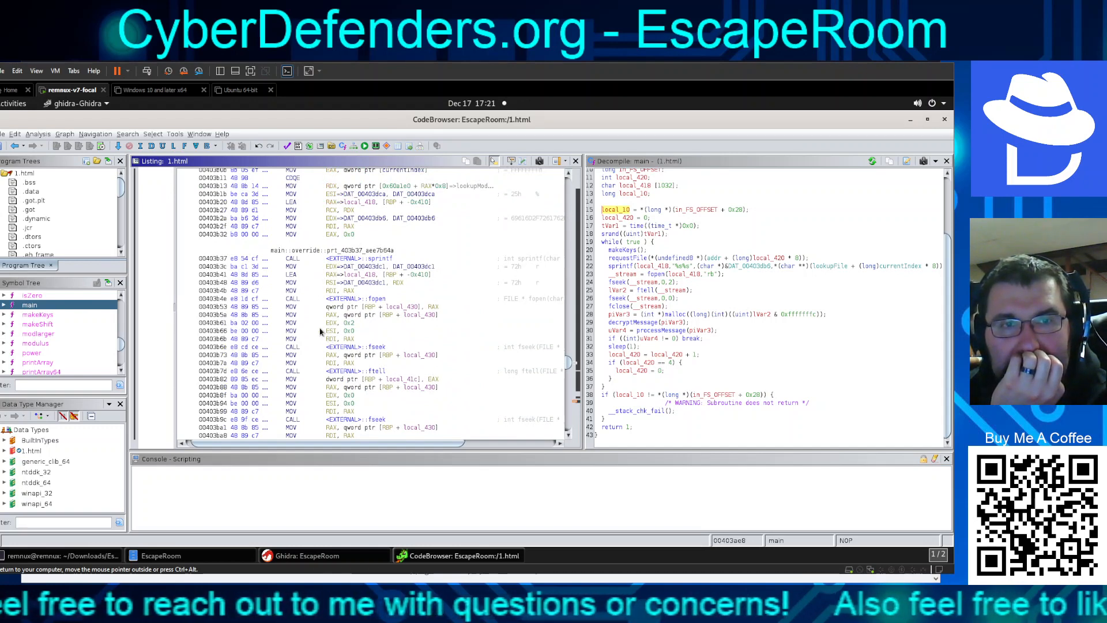
scroll(320, 331, down, 3)
scroll(320, 331, down, 3)
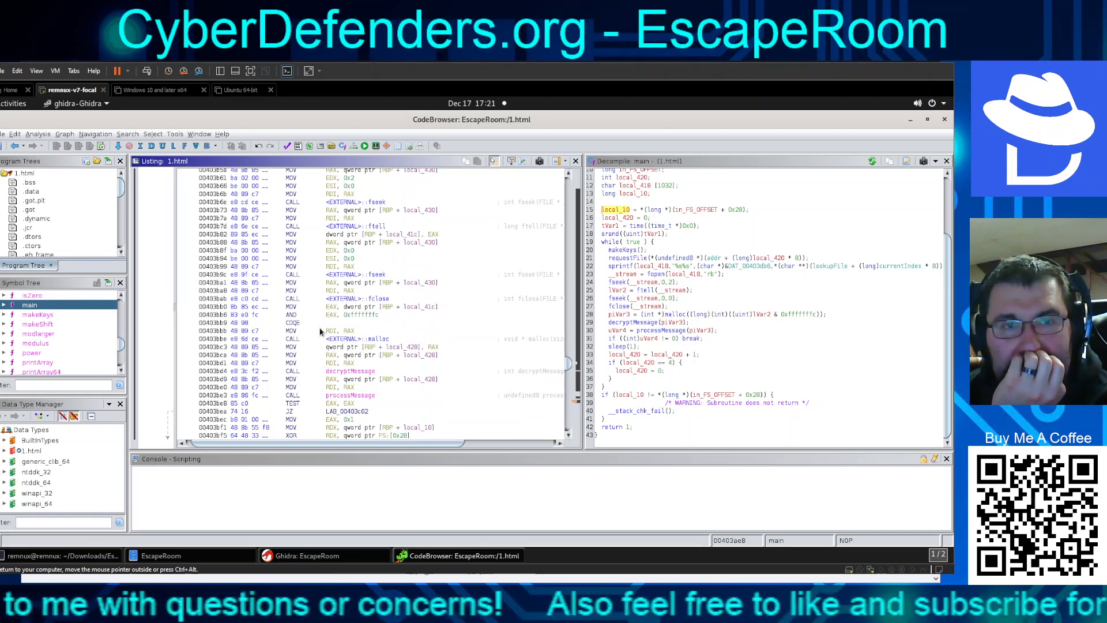
scroll(320, 331, down, 2)
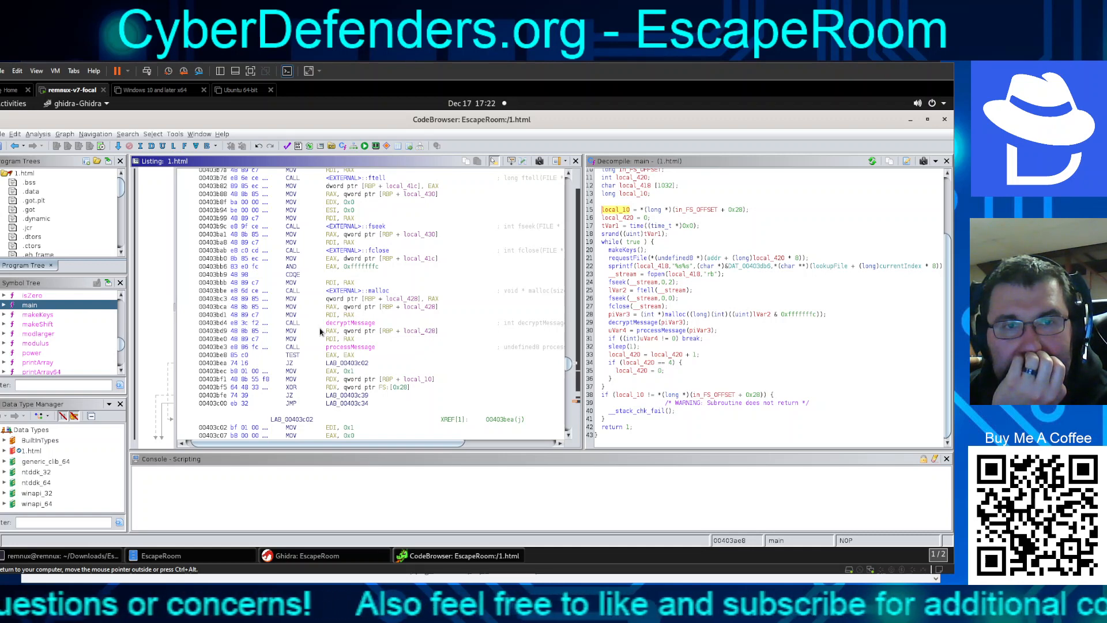
scroll(320, 331, down, 2)
scroll(314, 328, down, 2)
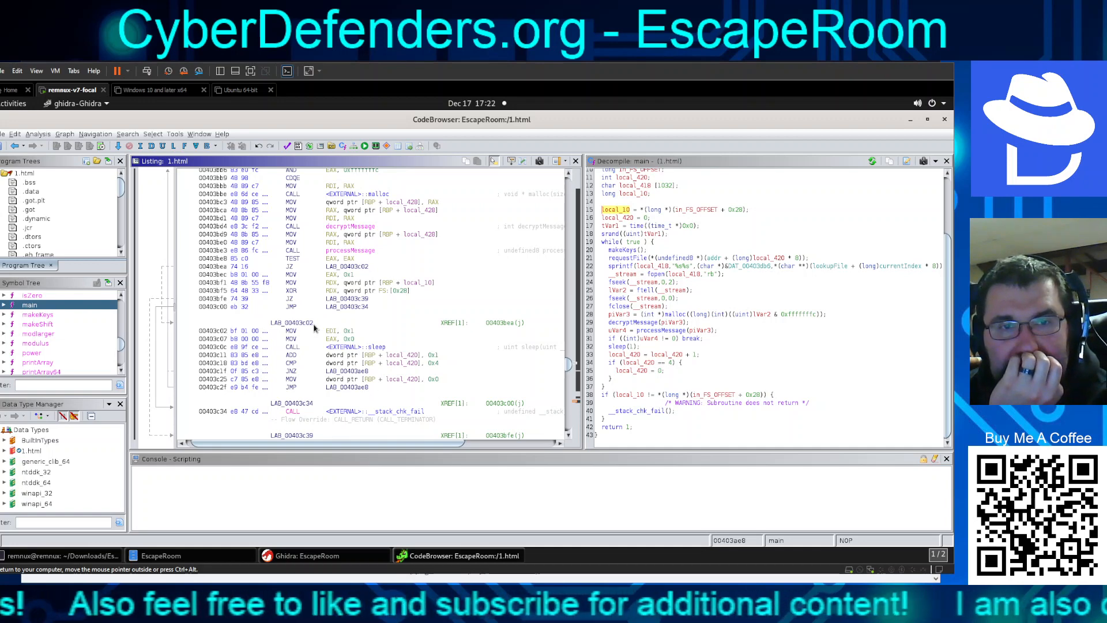
scroll(314, 328, down, 1)
scroll(311, 321, down, 2)
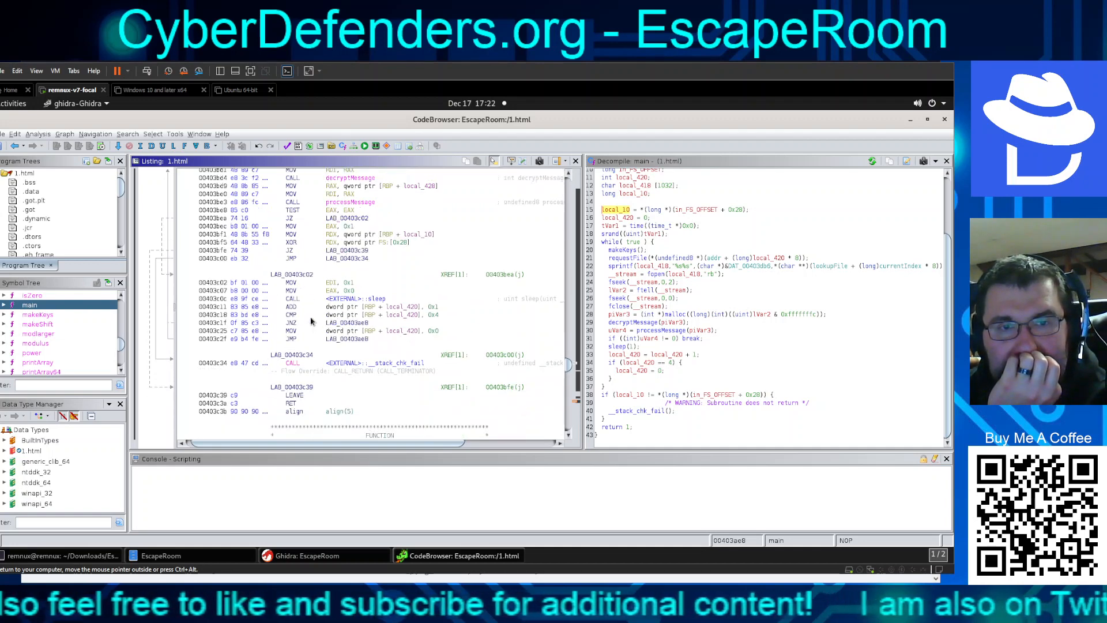
scroll(310, 319, down, 1)
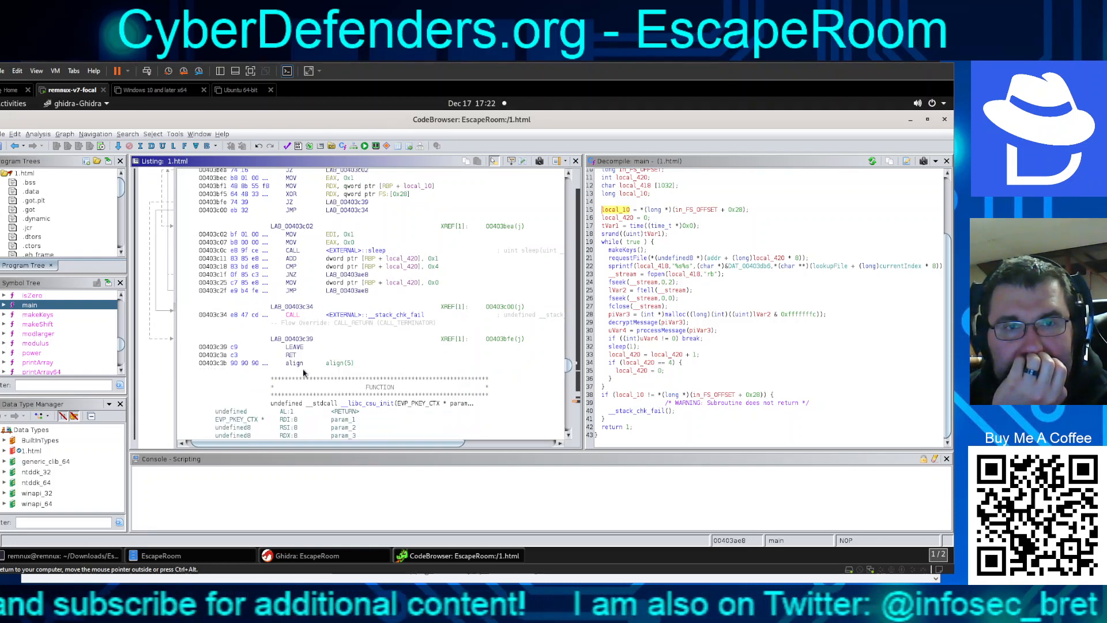
scroll(304, 373, up, 1)
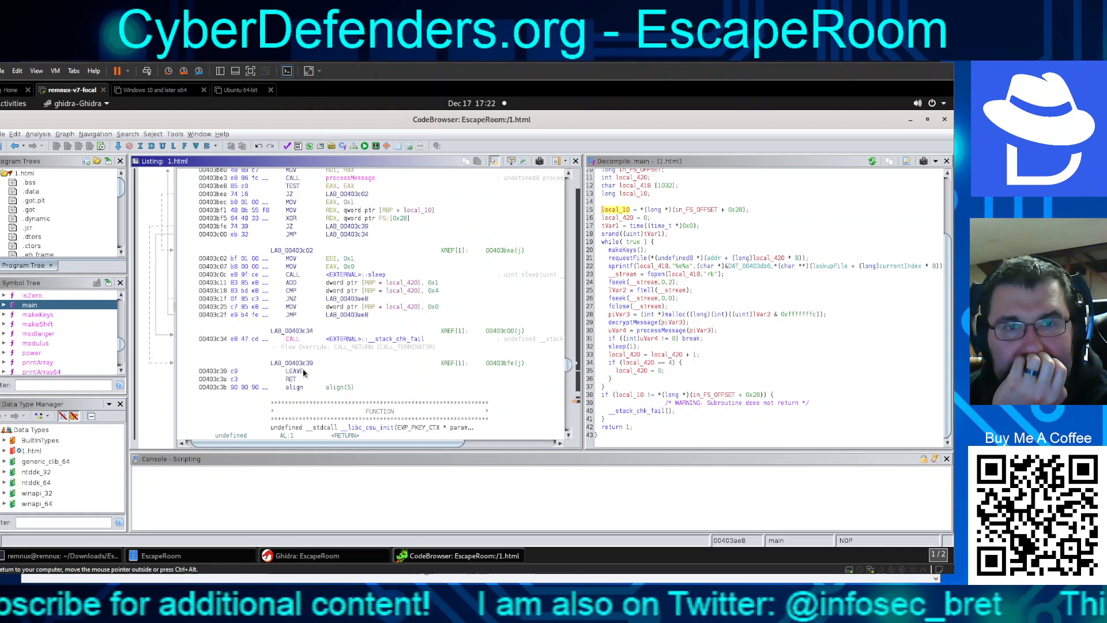
scroll(304, 373, up, 4)
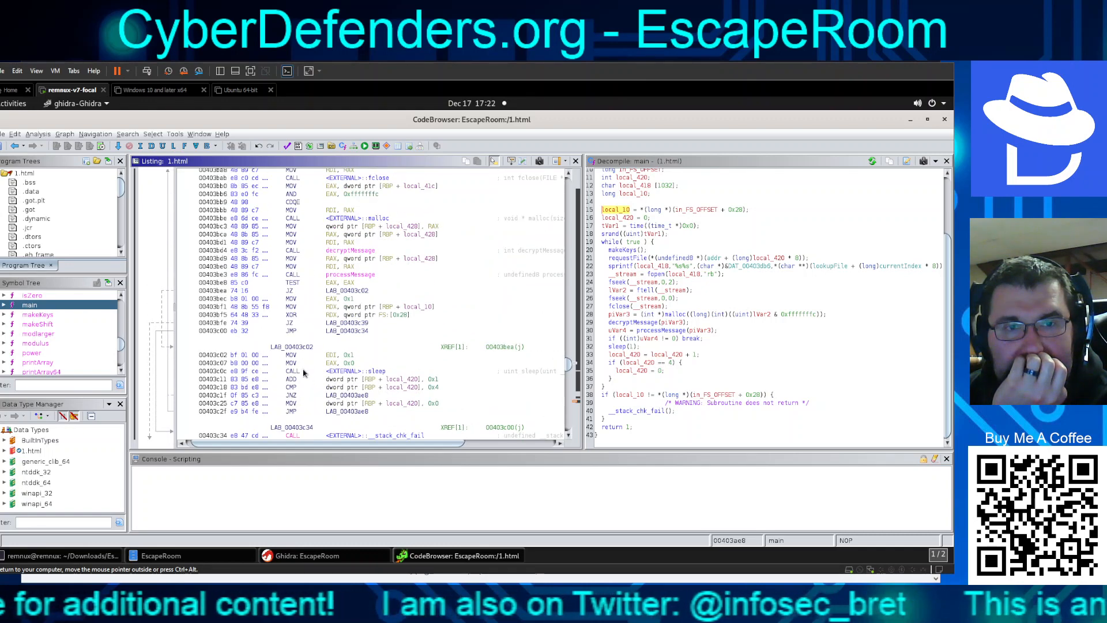
scroll(304, 373, up, 4)
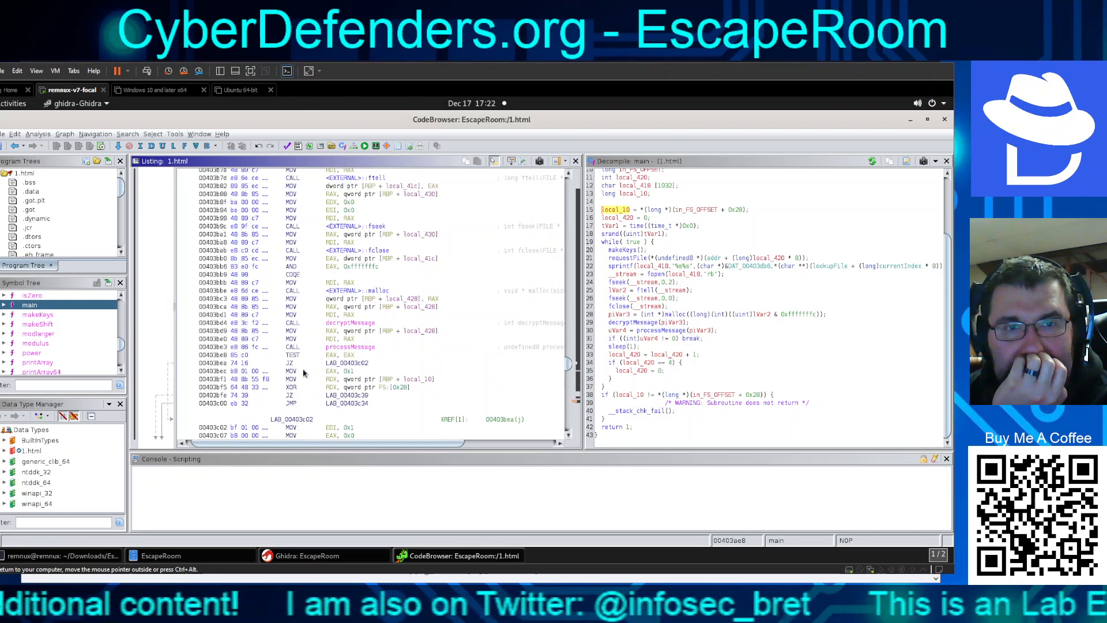
scroll(304, 373, up, 7)
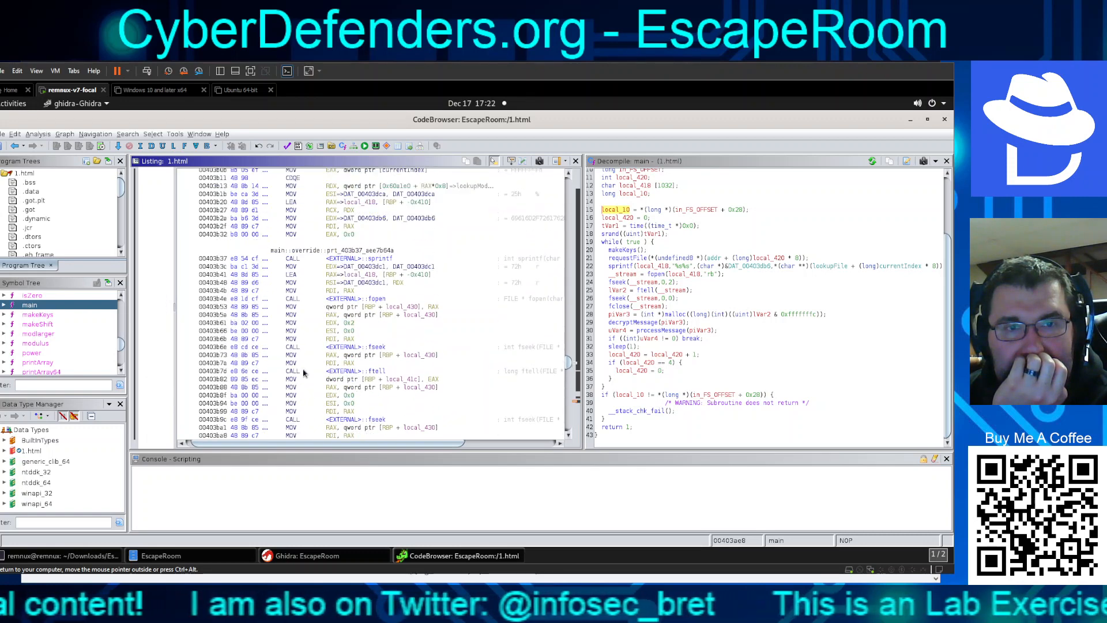
scroll(287, 323, up, 4)
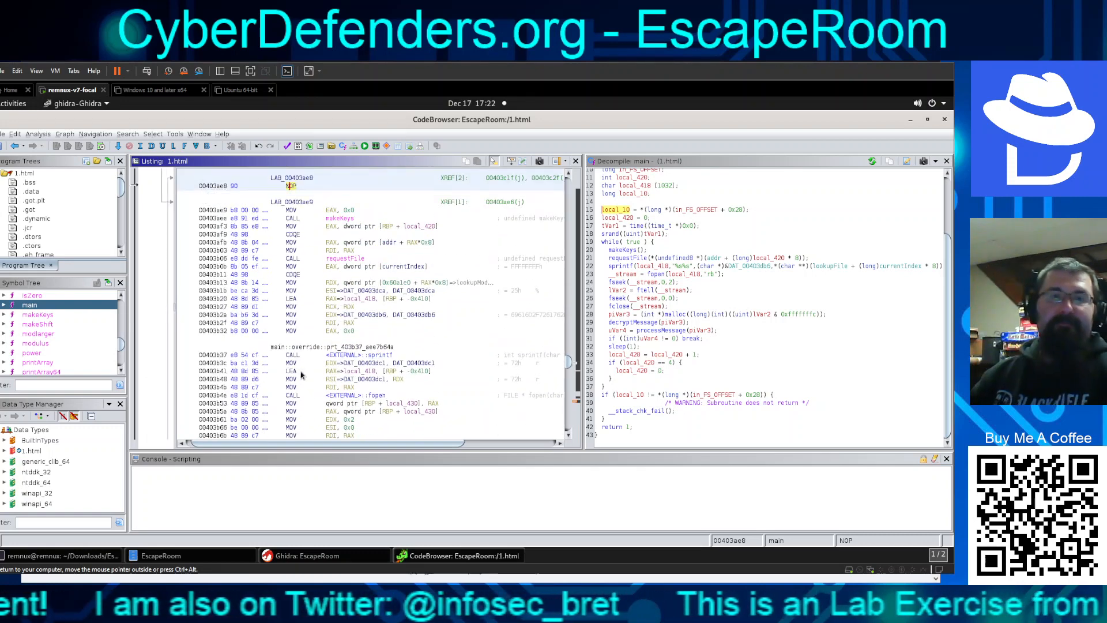
scroll(245, 251, up, 3)
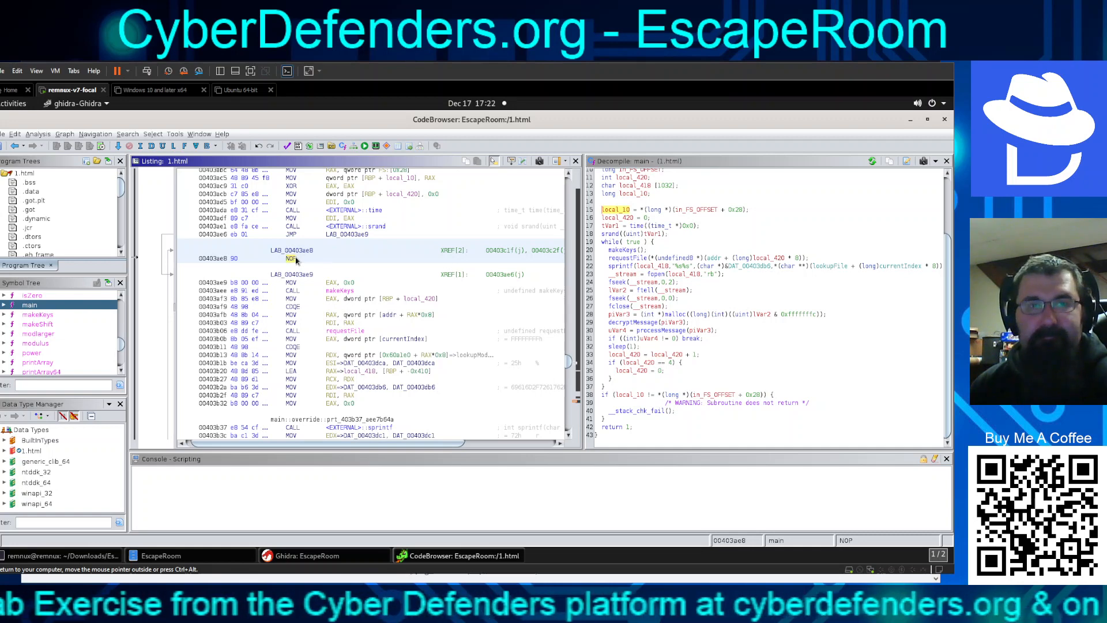
scroll(293, 260, up, 3)
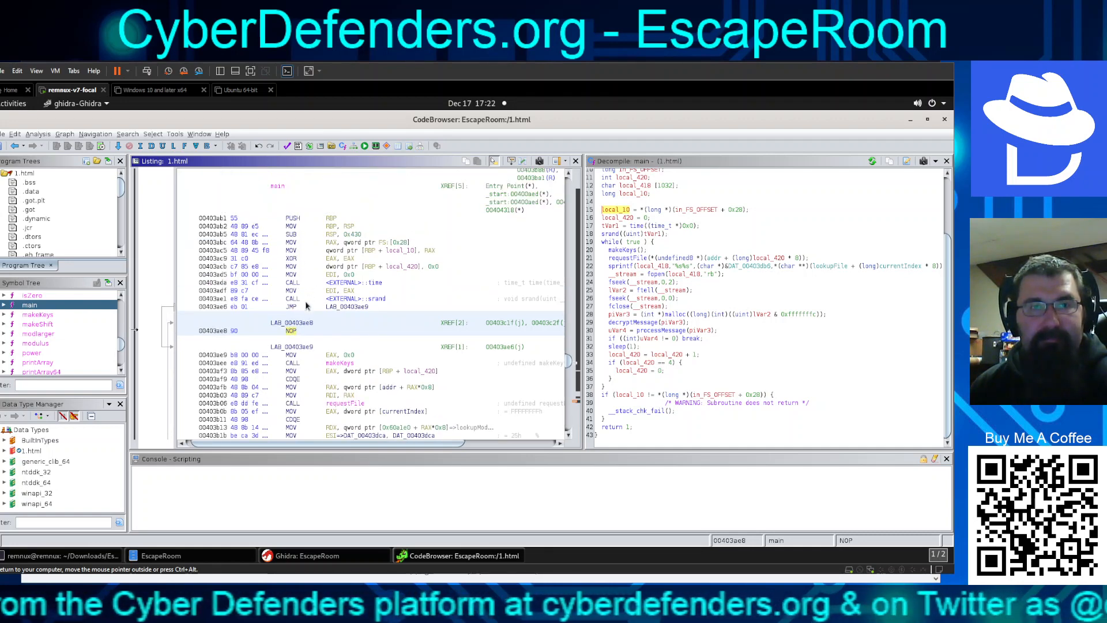
scroll(306, 307, up, 3)
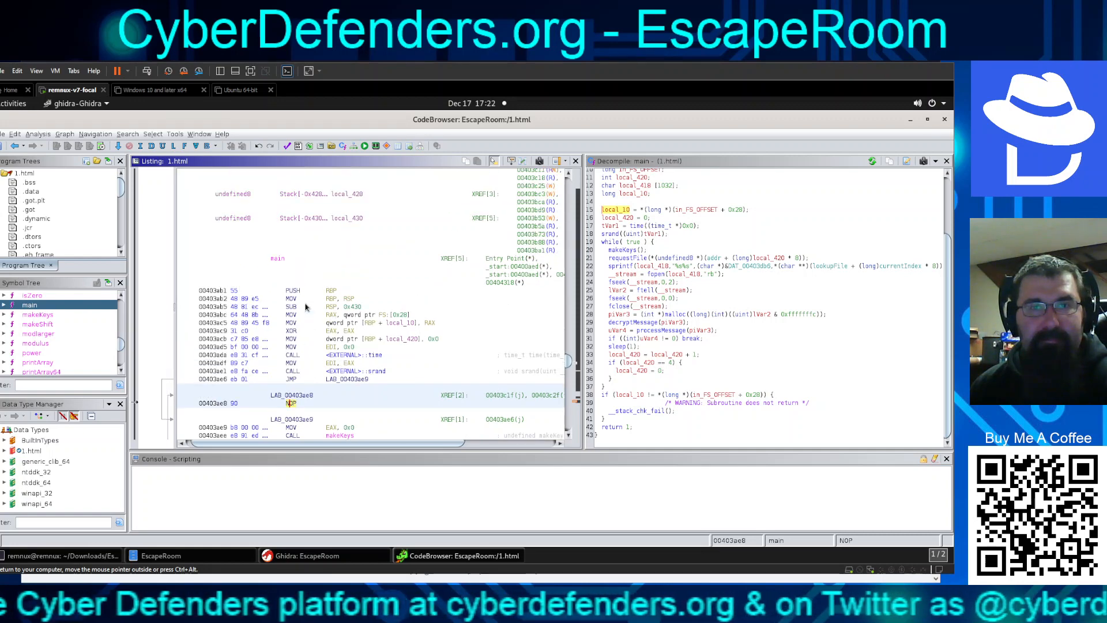
scroll(306, 307, down, 7)
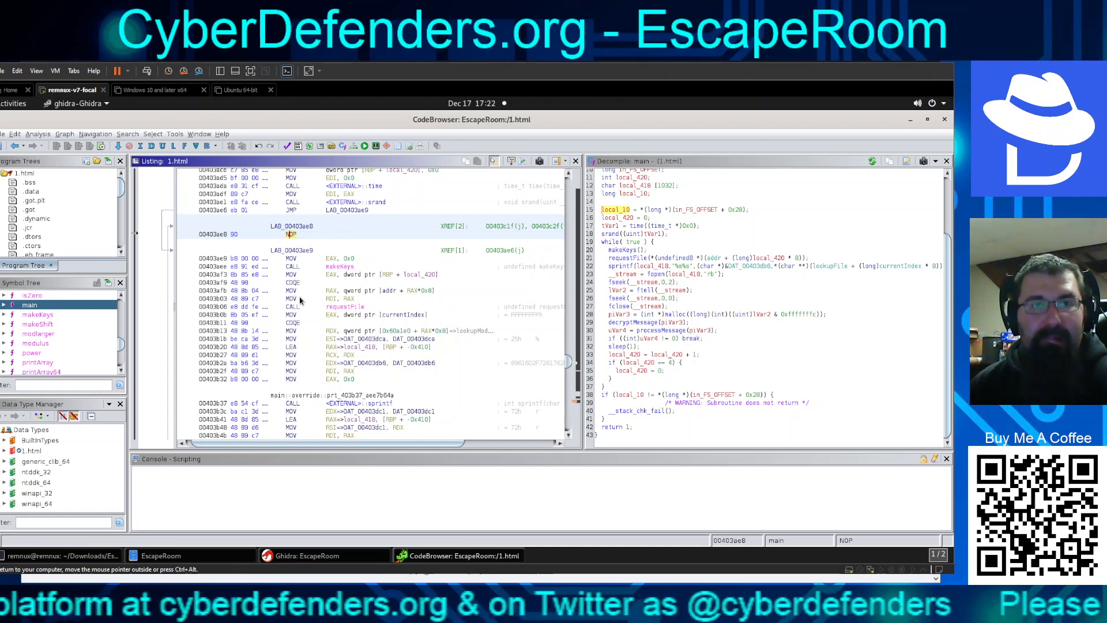
scroll(300, 300, down, 7)
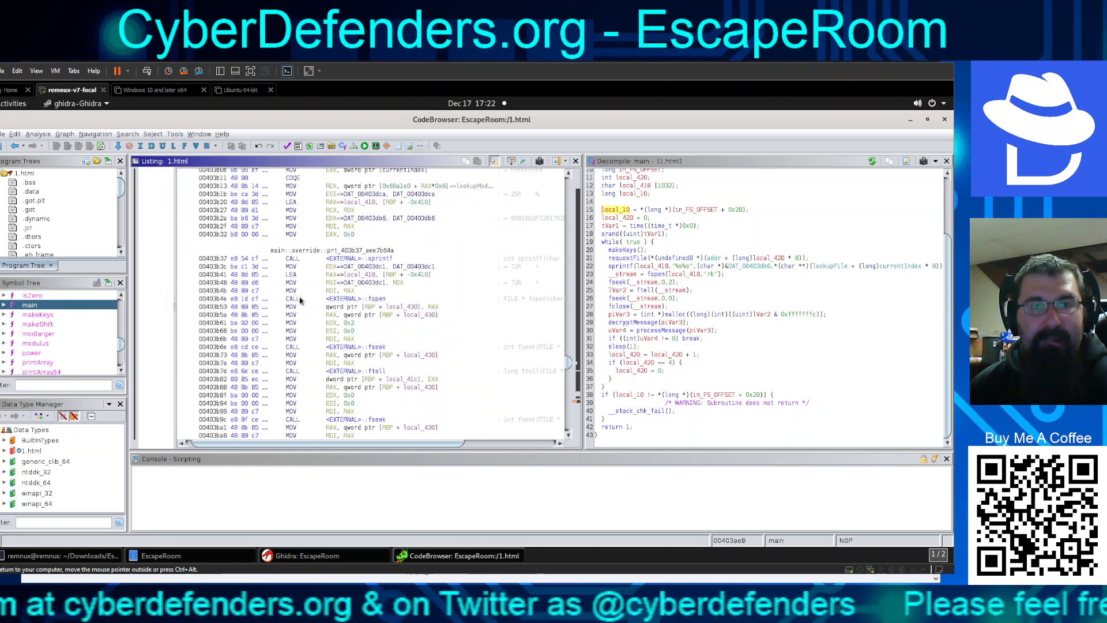
scroll(300, 300, down, 4)
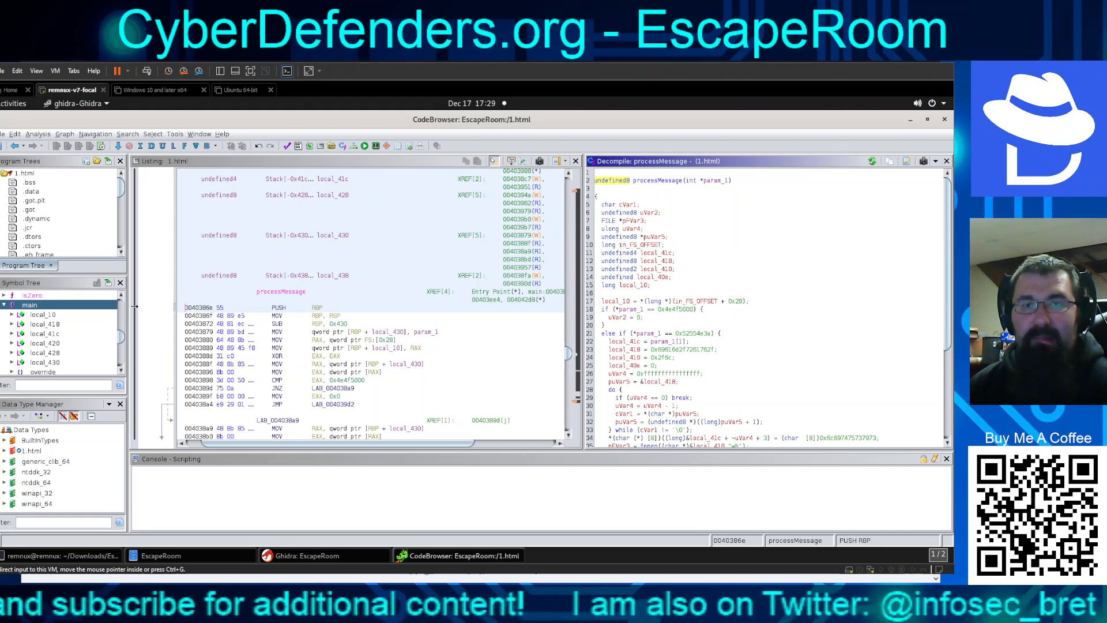
Confirm processMessage's constants 0x4e4f5000 and 0x52554e3a decode to NOP and RUN:
click(688, 313)
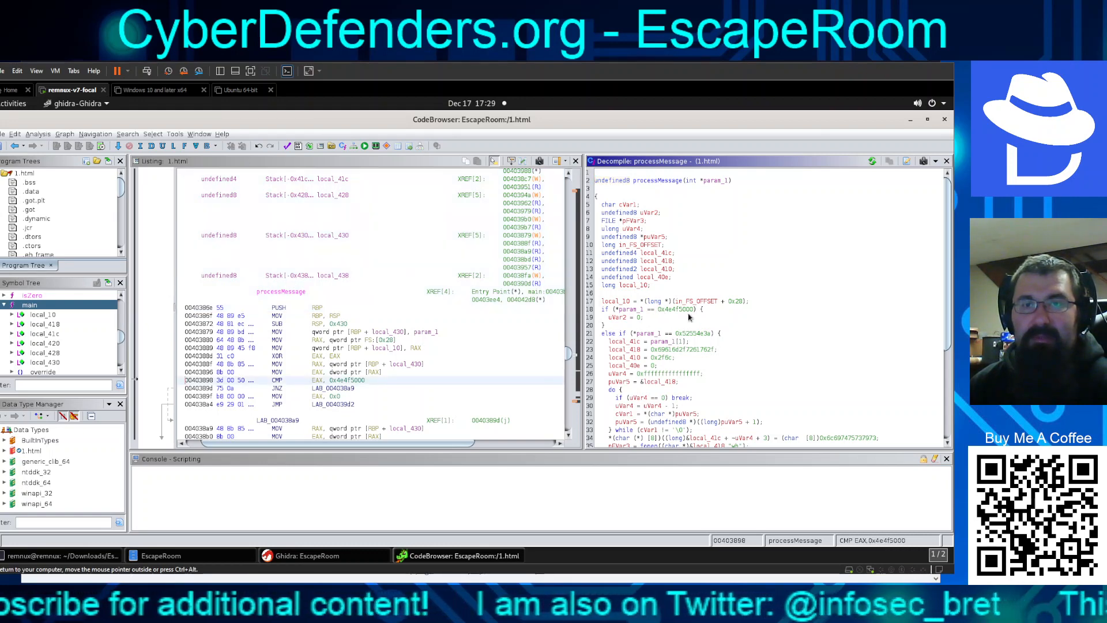
click(693, 310)
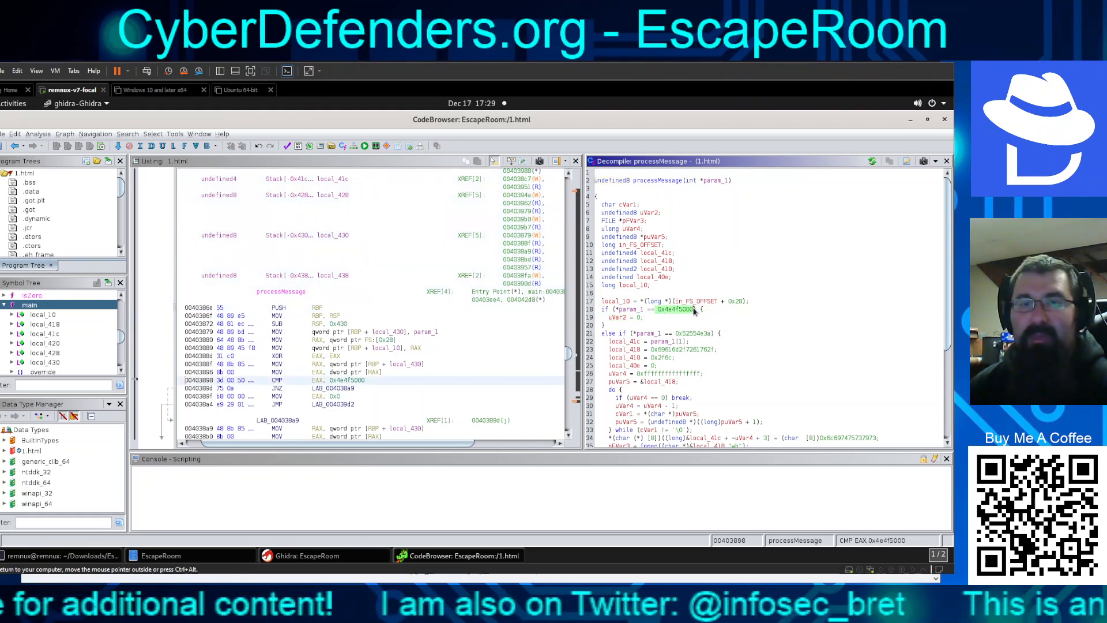
drag(695, 311, 614, 310)
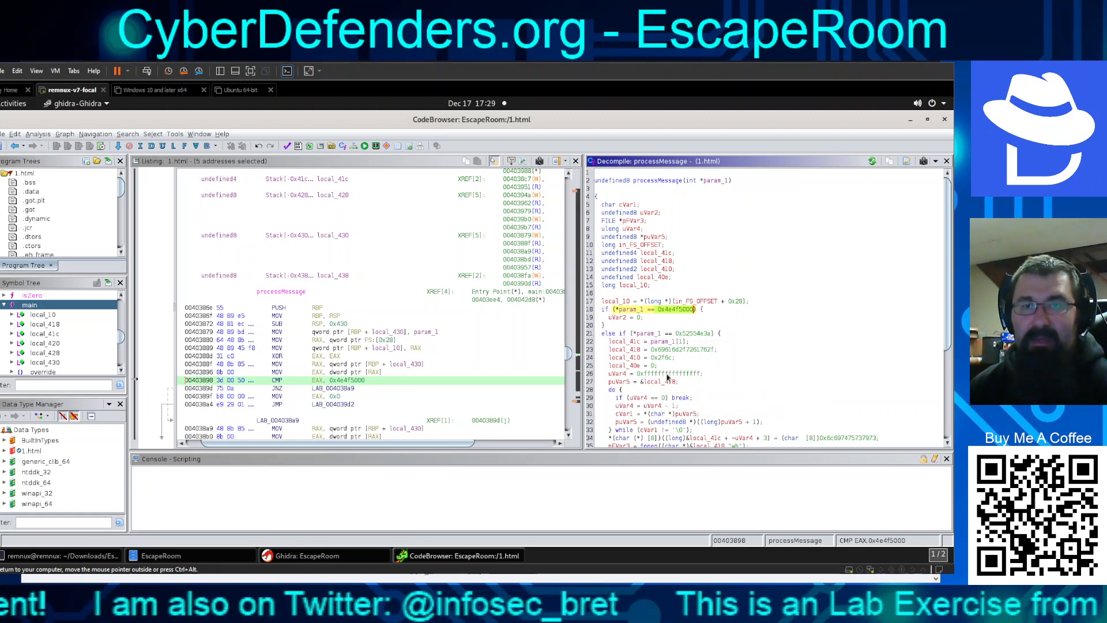
mouse_move(674, 311)
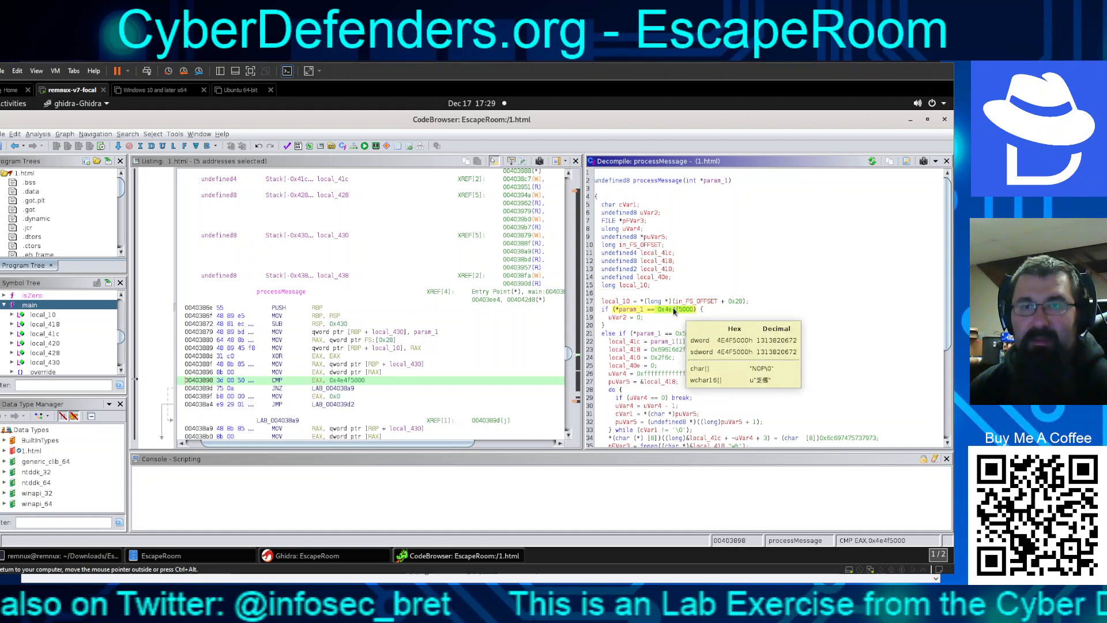
click(689, 336)
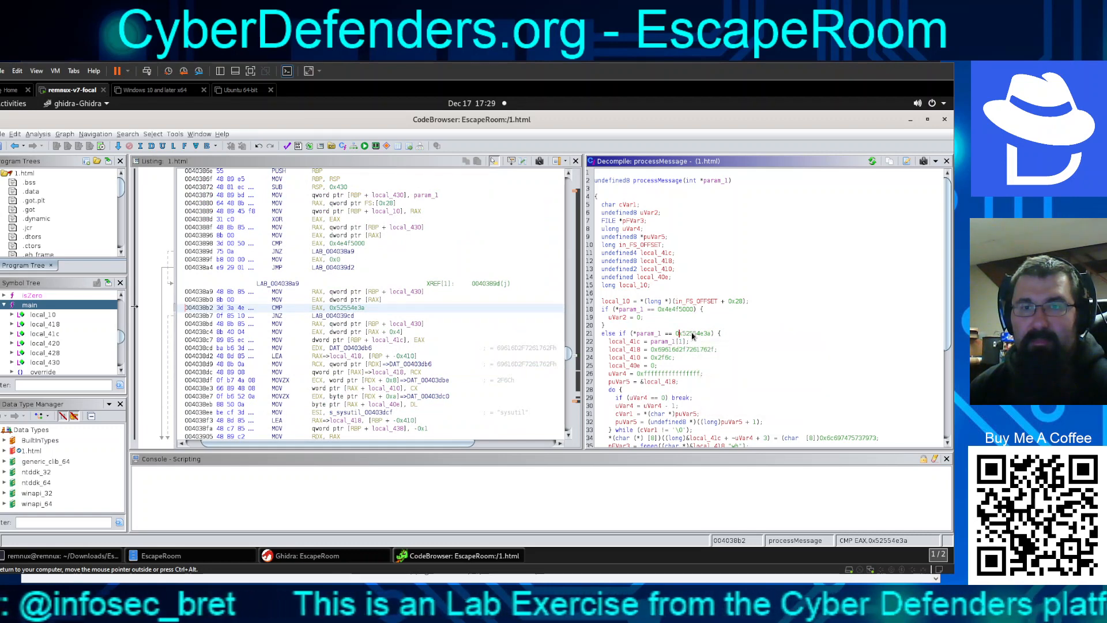
mouse_move(688, 335)
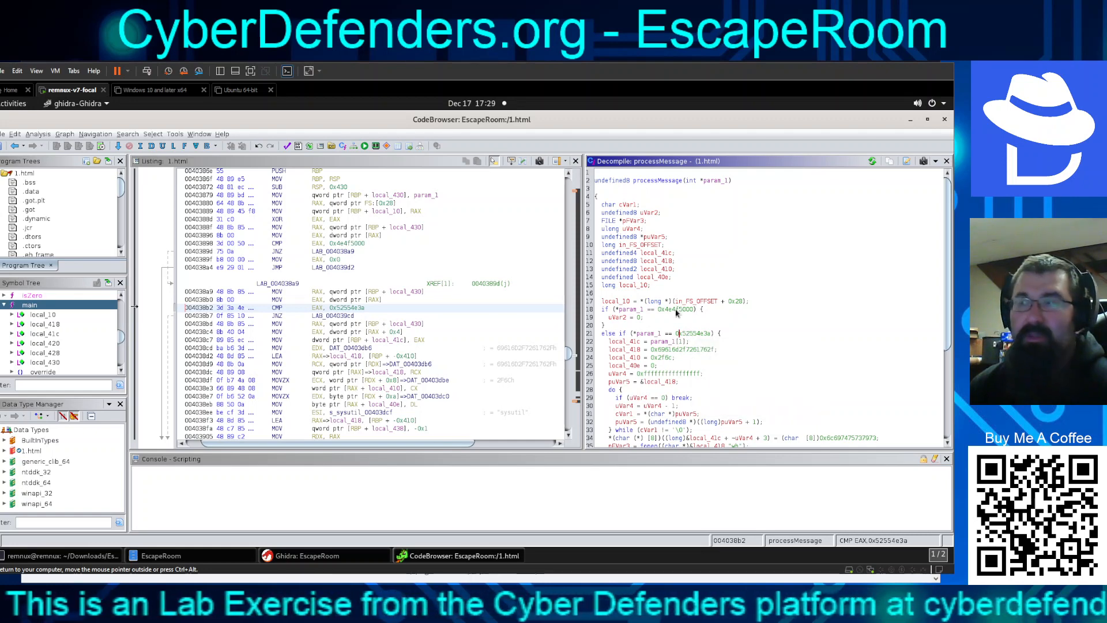
mouse_move(677, 312)
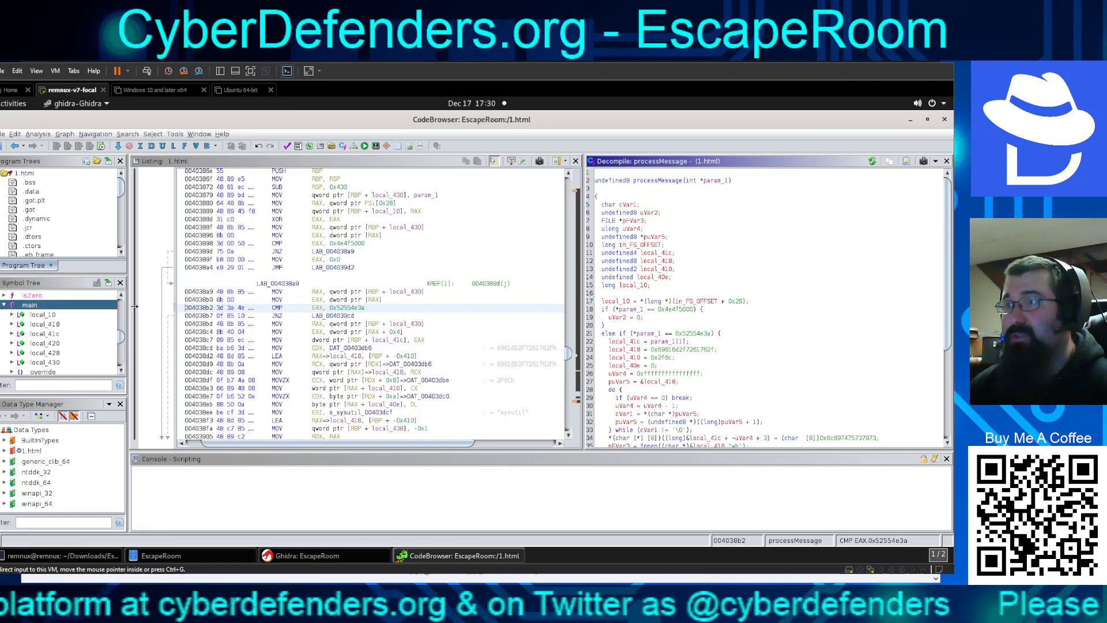
key(alt+Tab)
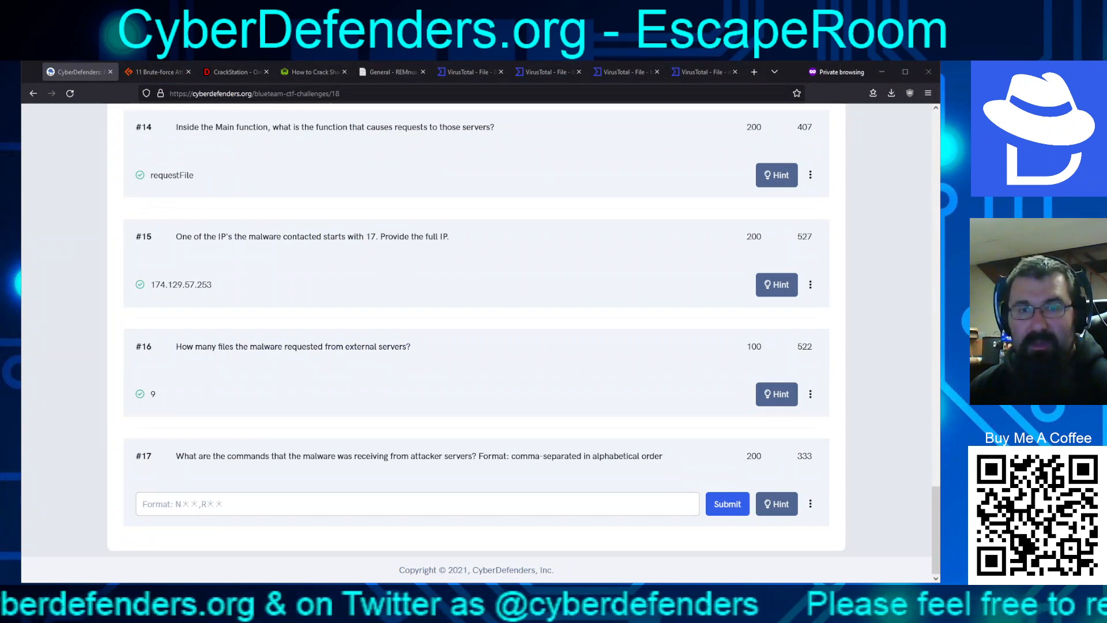
Submit NOP,RUN as the answer to question 17
click(654, 502)
text(N)
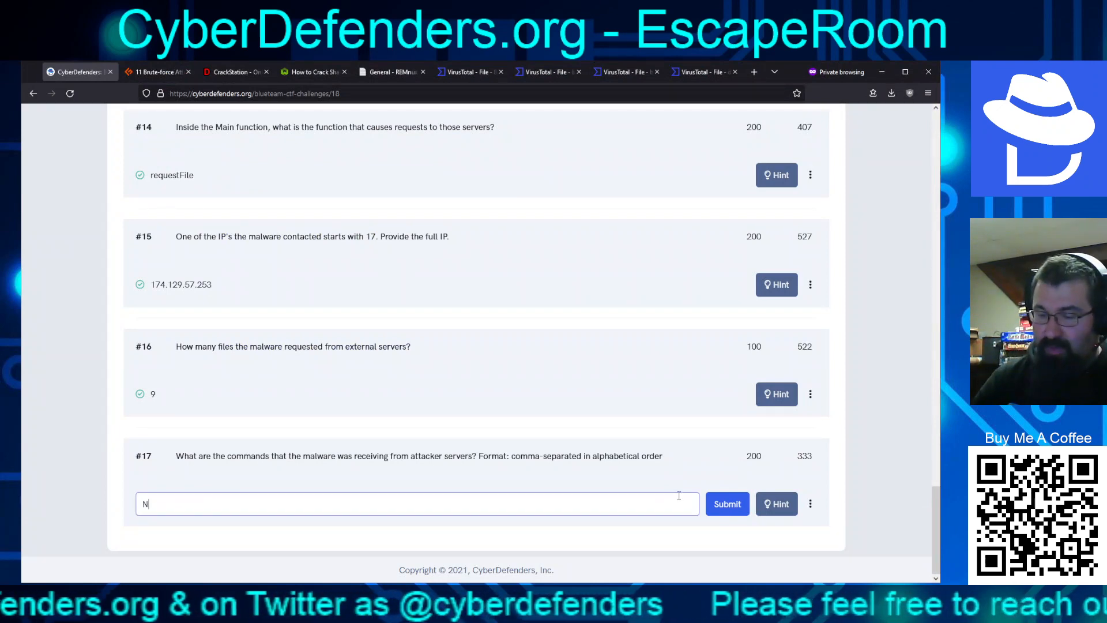
text(OP)
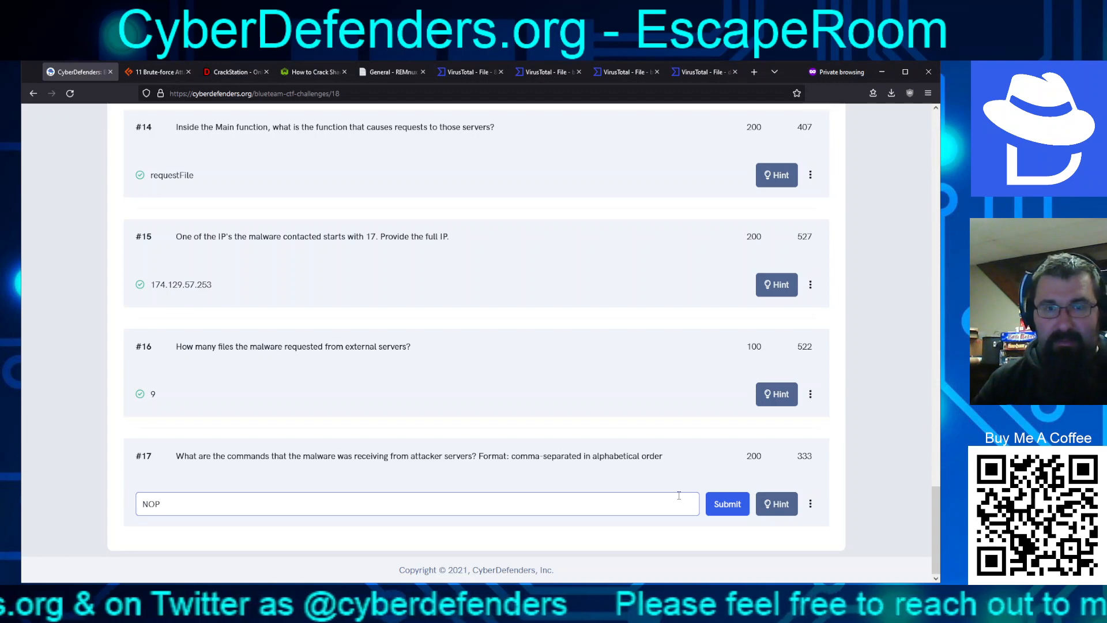
text(,RUN)
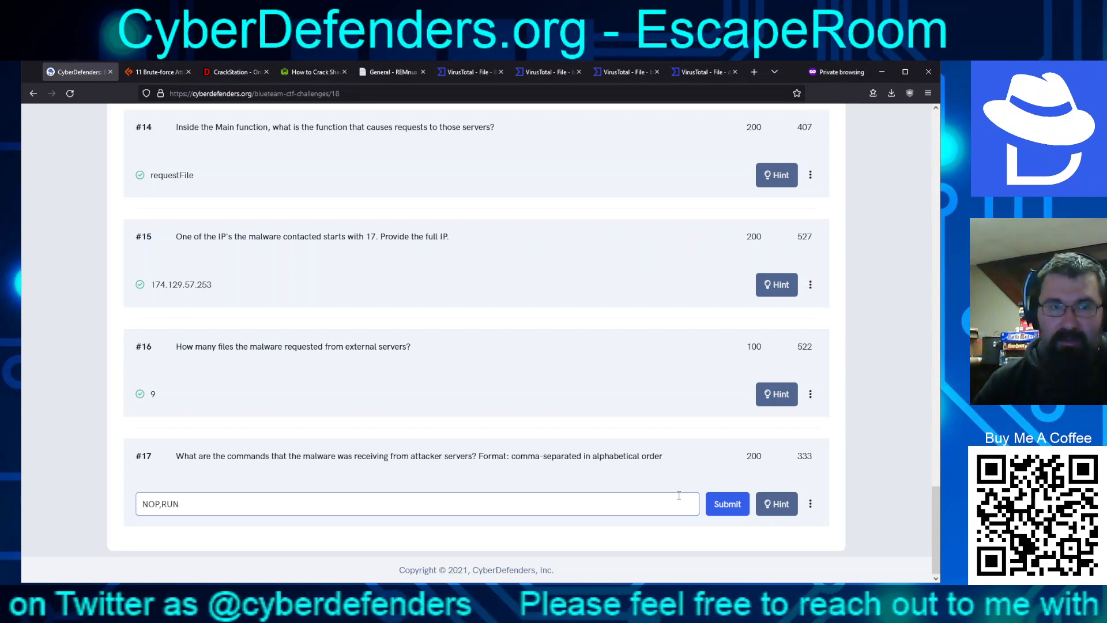
key(Return)
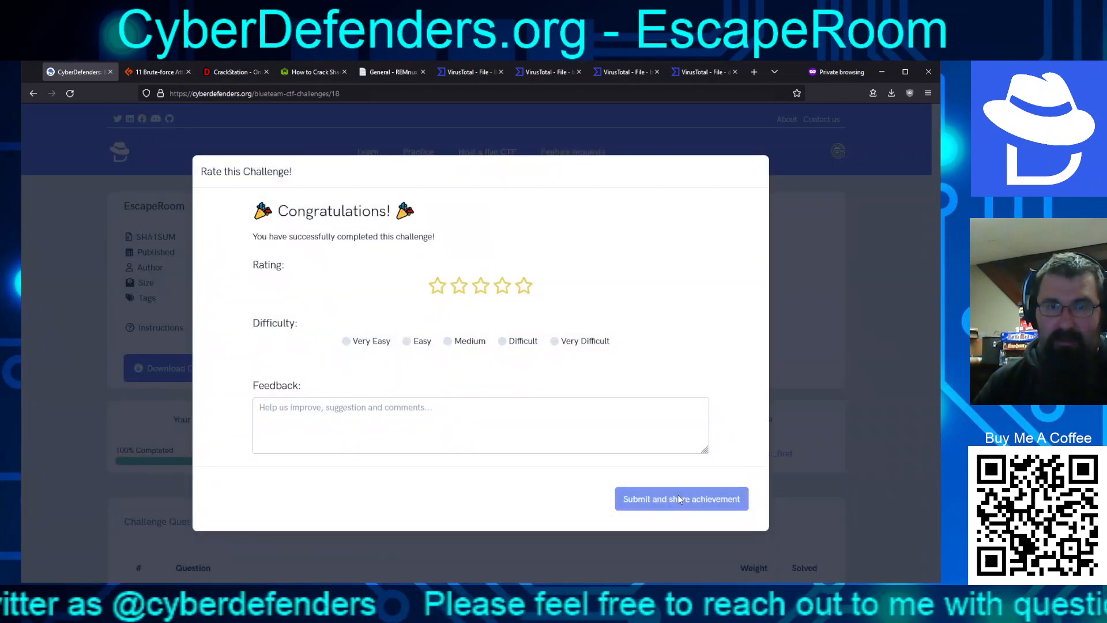
Submit a five-star, Very Difficult rating for EscapeRoom, then return to the solved questions list
click(555, 341)
click(523, 288)
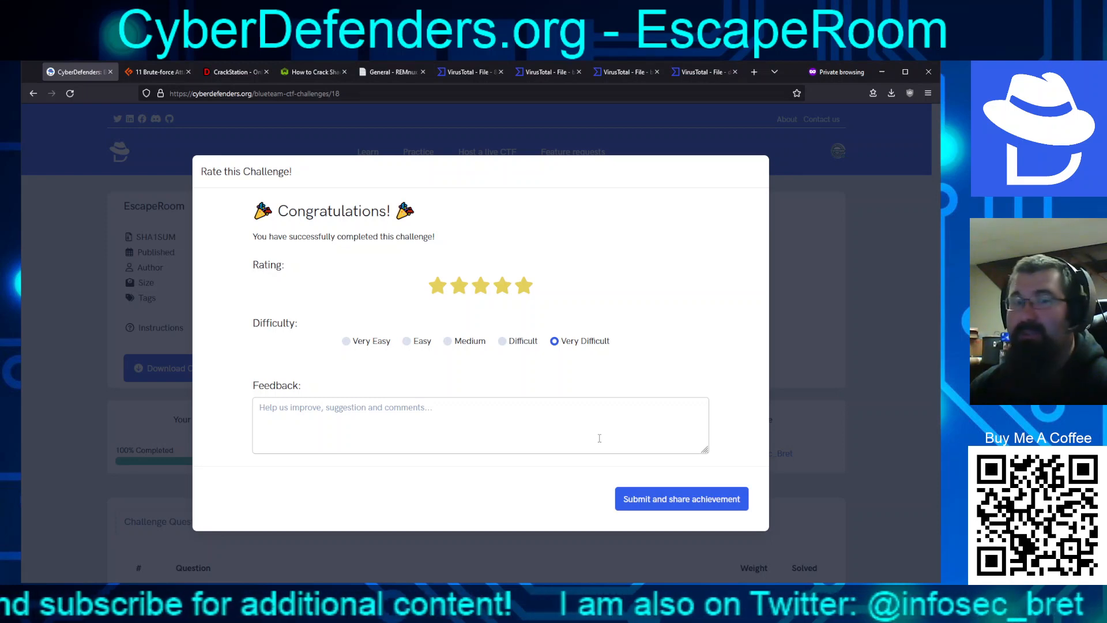
click(670, 503)
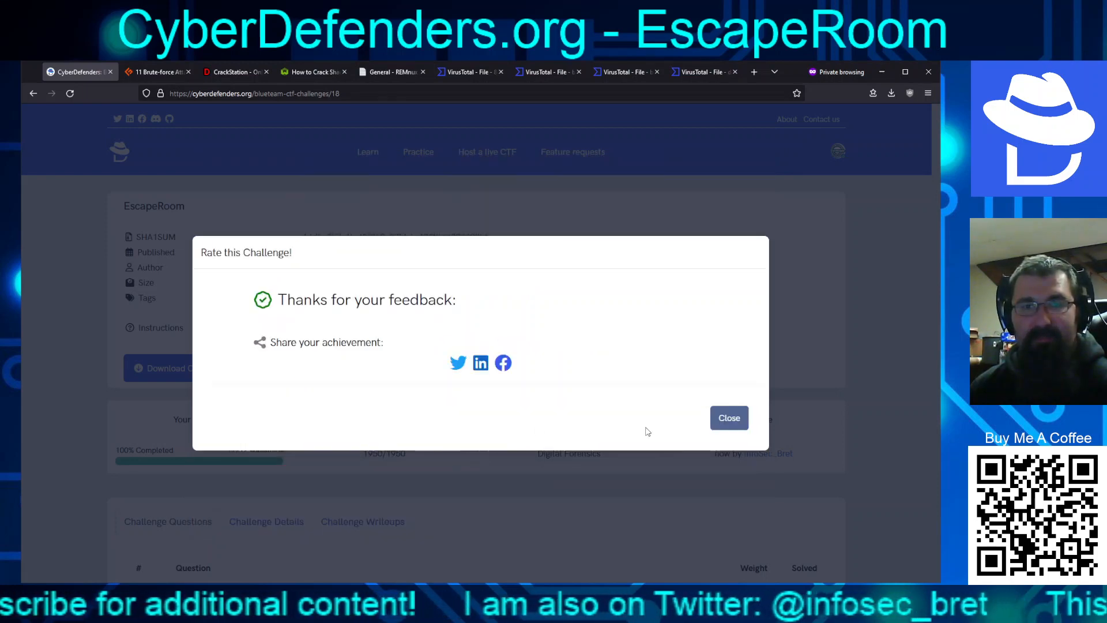
click(729, 417)
scroll(561, 423, down, 20)
scroll(589, 433, up, 5)
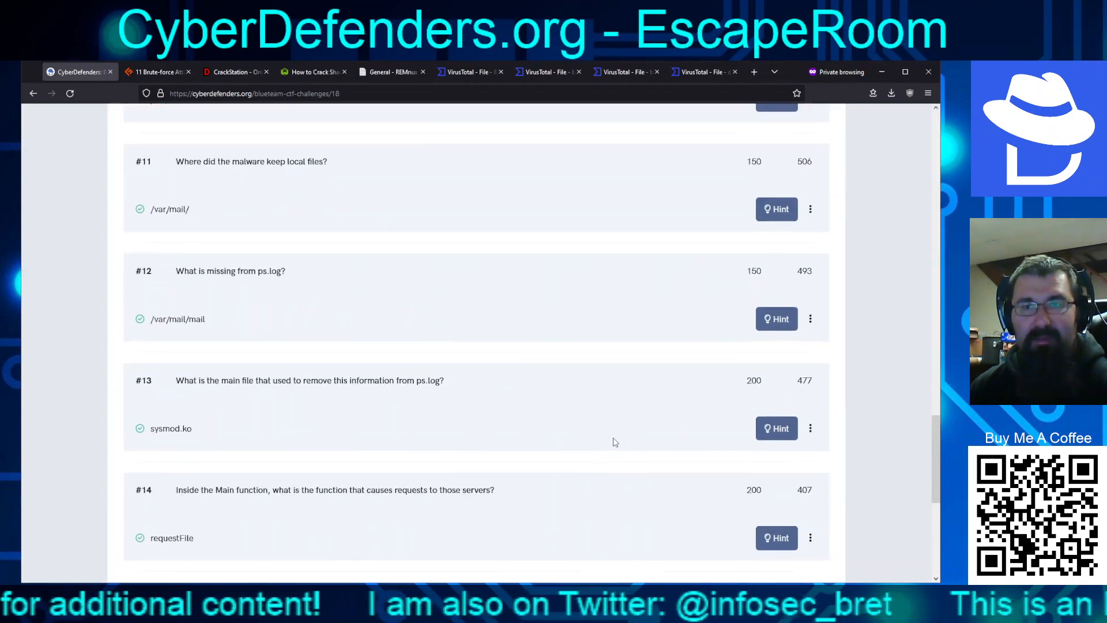
scroll(616, 442, up, 20)
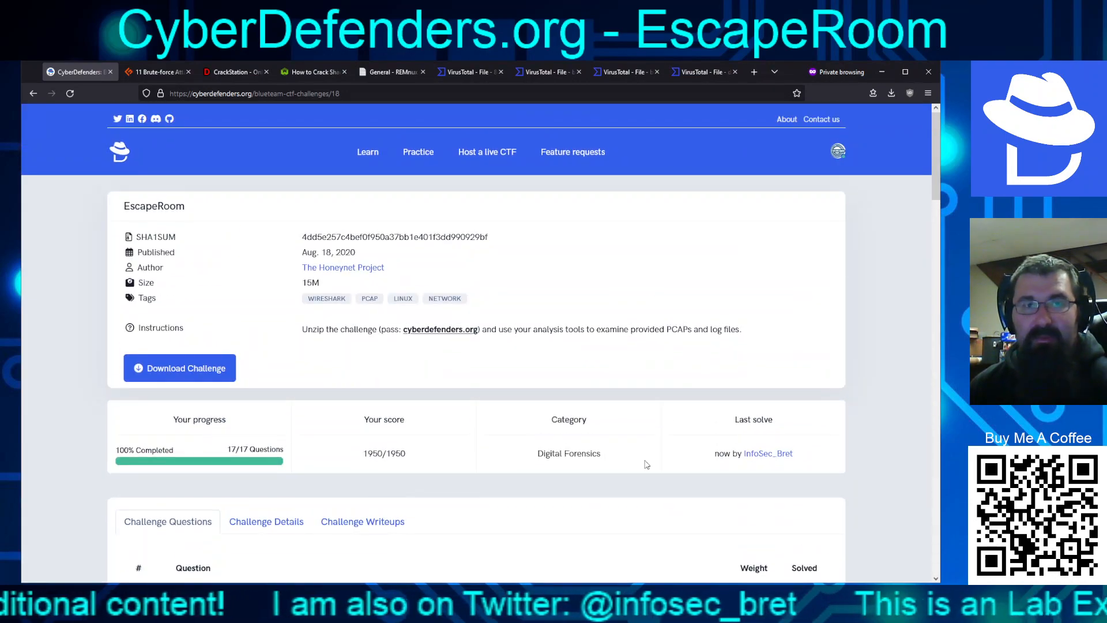